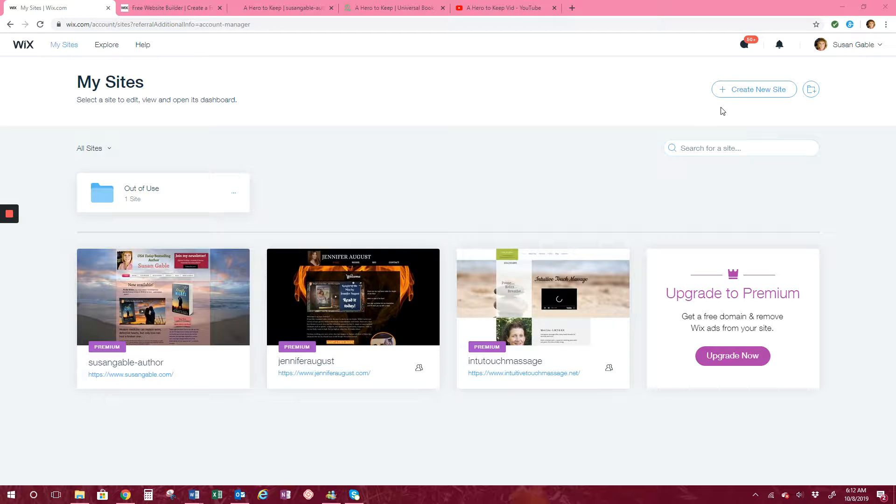
- Start a new site of the kind Other, choosing to build it from a template with the Wix Editor
left_click(736, 95)
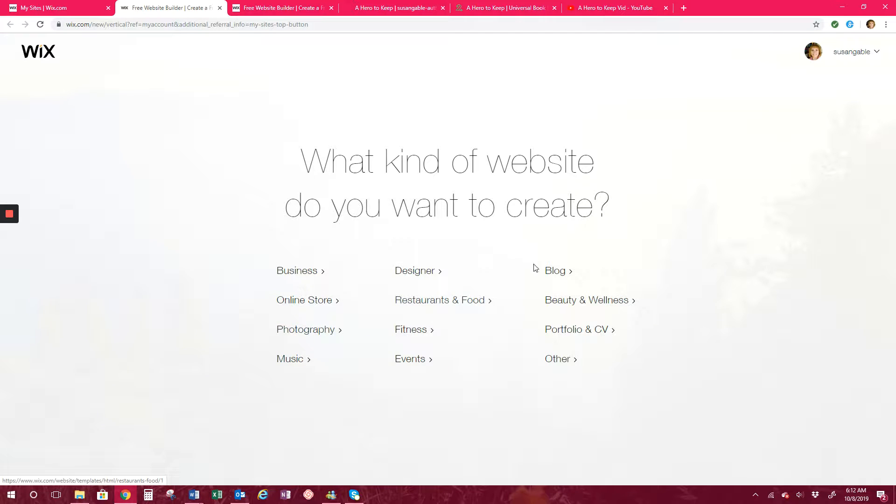
left_click(554, 363)
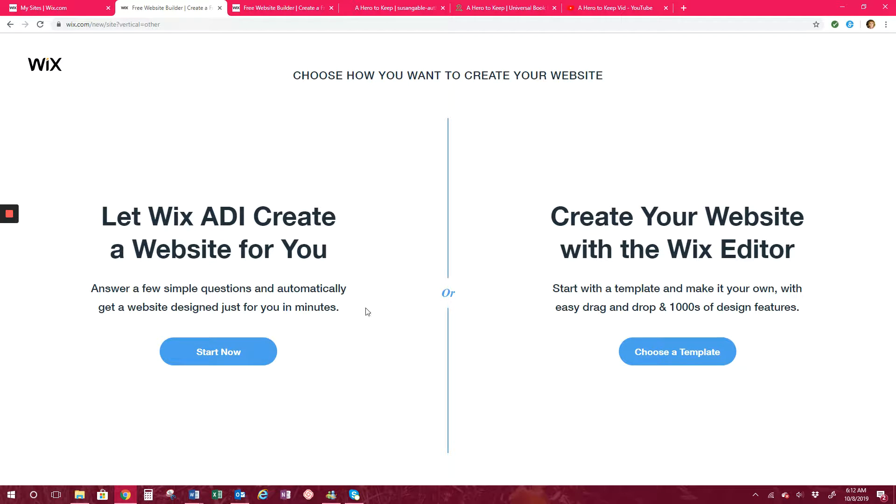
left_click(652, 357)
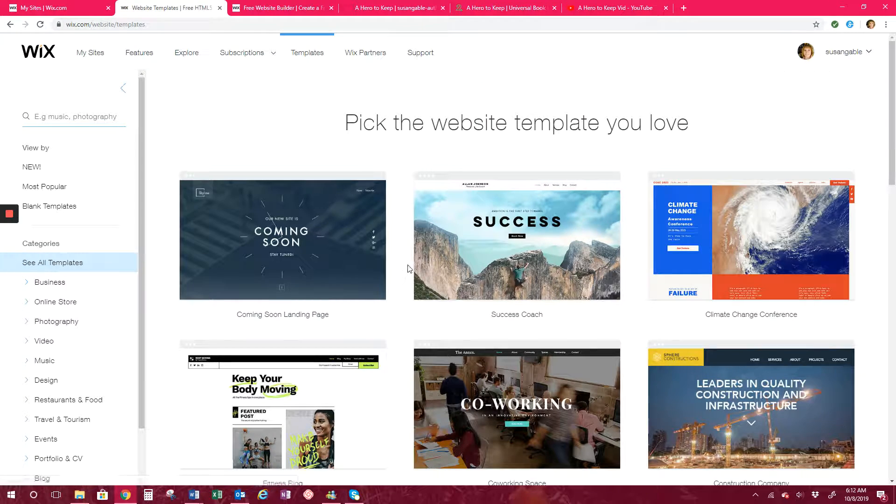
- Search the website templates for "author" and browse the results
scroll(415, 271, "down", 10)
scroll(407, 268, "down", 5)
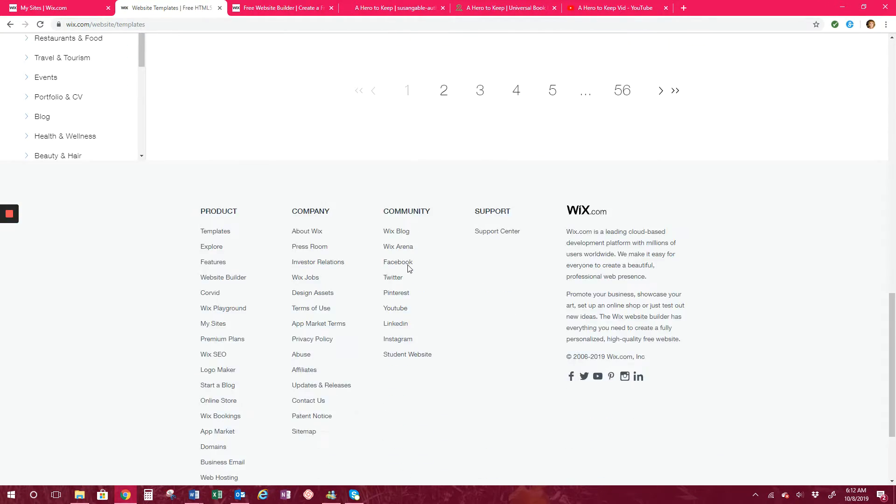
scroll(407, 268, "up", 15)
scroll(407, 268, "up", 3)
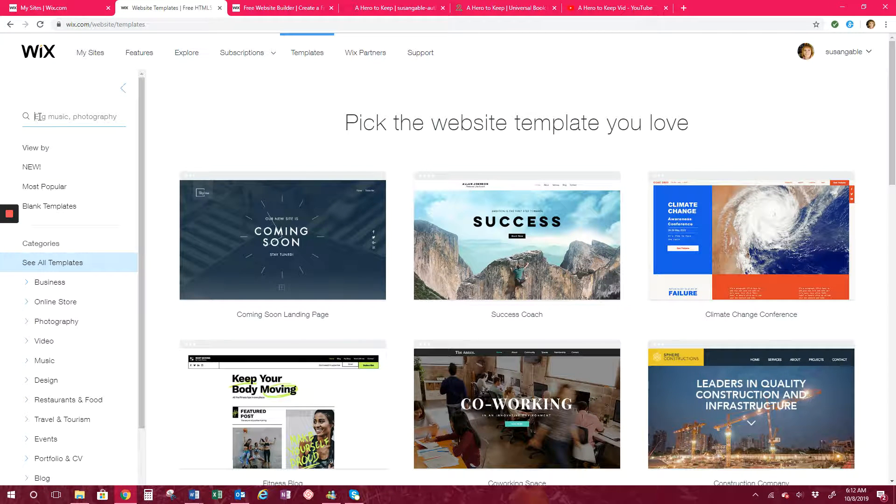
left_click(39, 117)
type("author")
key("Return")
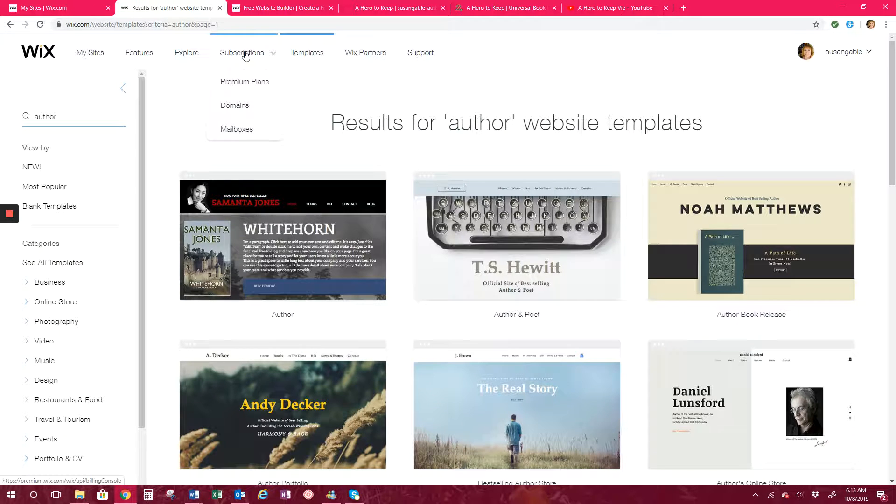
scroll(268, 146, "down", 2)
scroll(343, 173, "down", 10)
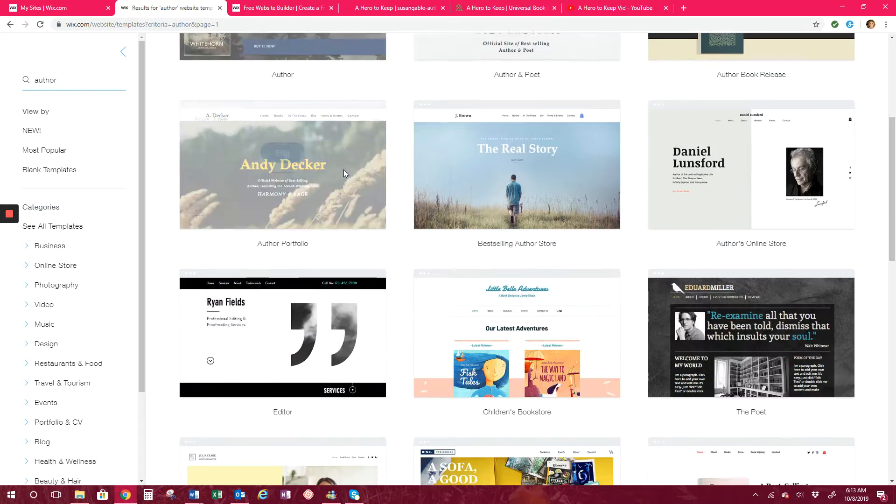
scroll(342, 173, "down", 2)
scroll(342, 173, "up", 13)
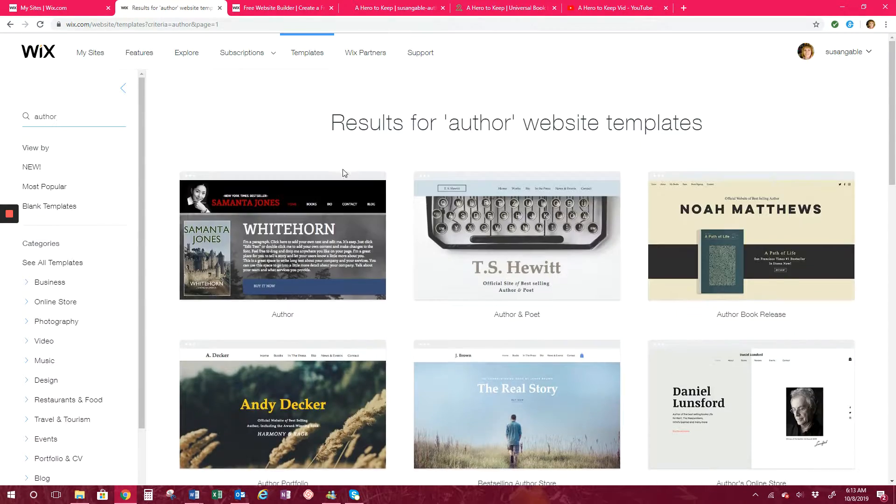
- Preview the Author template and look through its home page
mouse_move(341, 182)
mouse_move(198, 271)
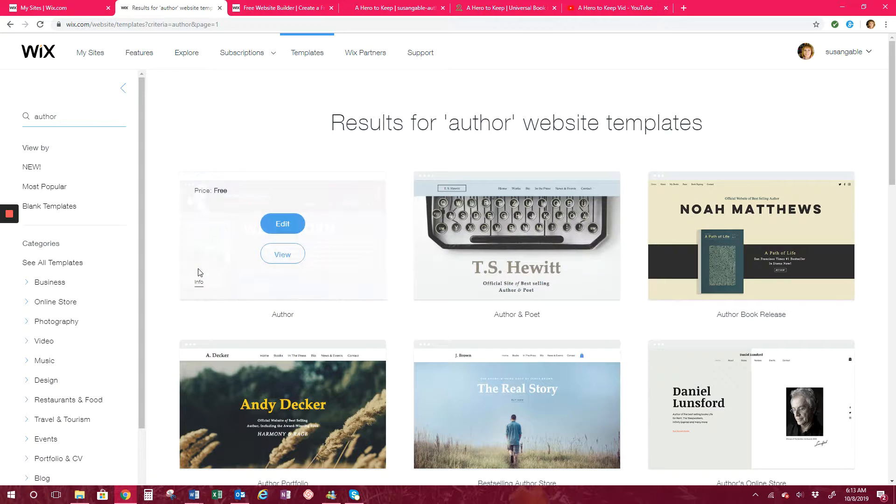
left_click(282, 254)
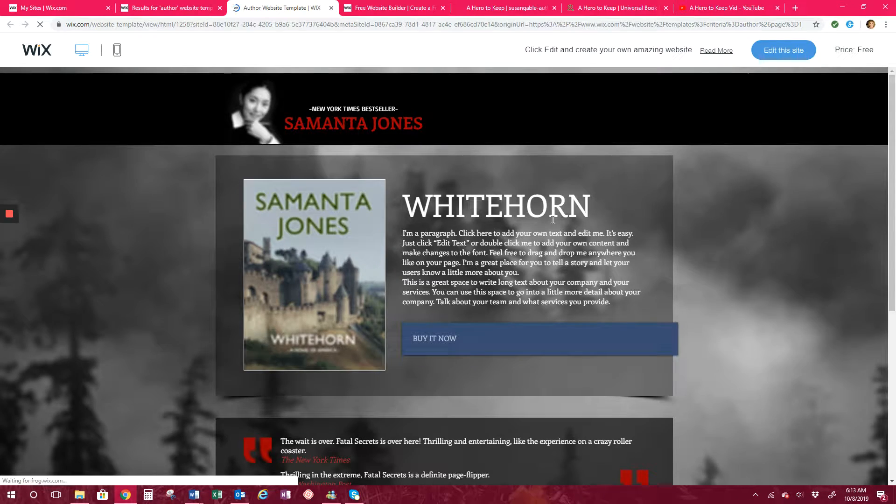
scroll(552, 220, "down", 5)
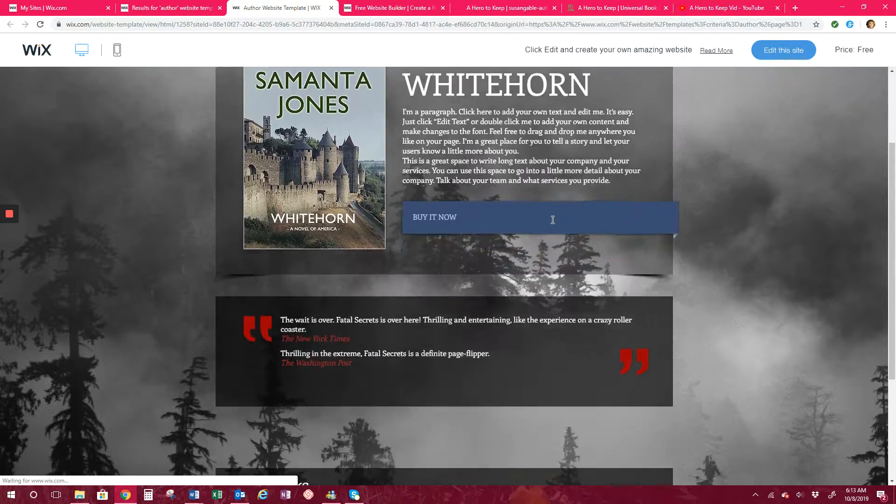
scroll(551, 224, "up", 5)
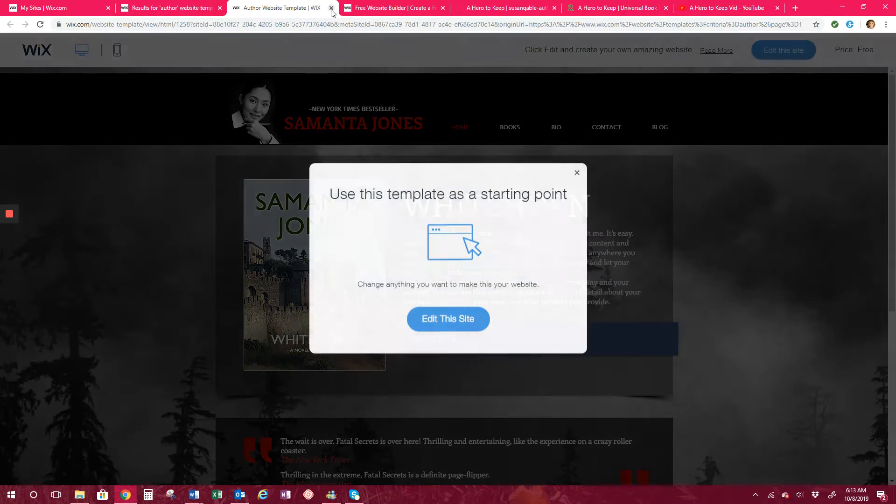
- Open the Author template for editing, closing its preview, the spare website-builder page and the editor's Properties window
left_click(434, 320)
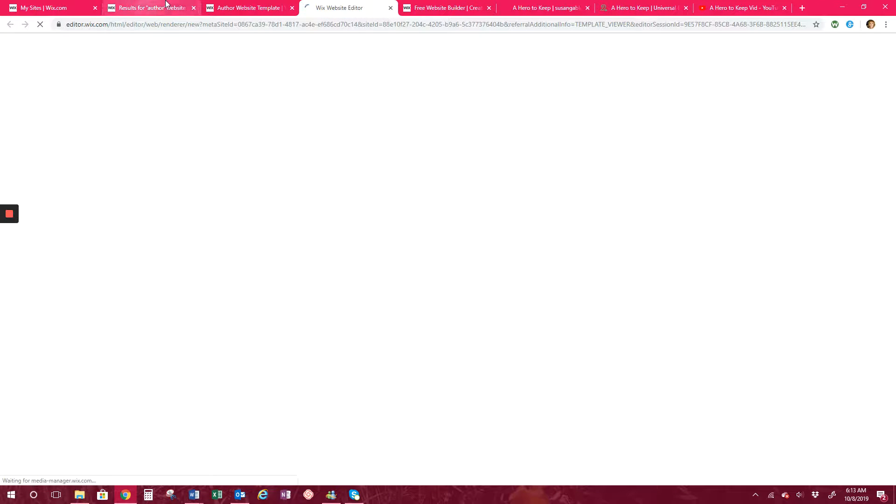
left_click(292, 8)
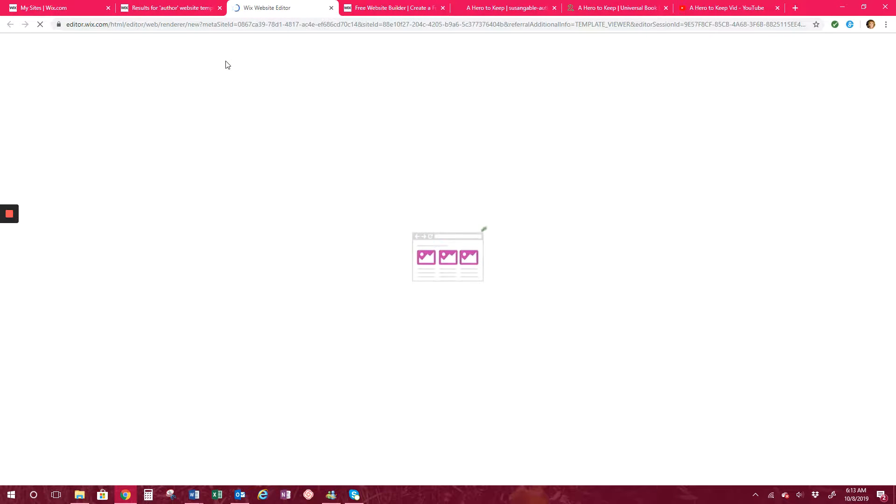
left_click(362, 8)
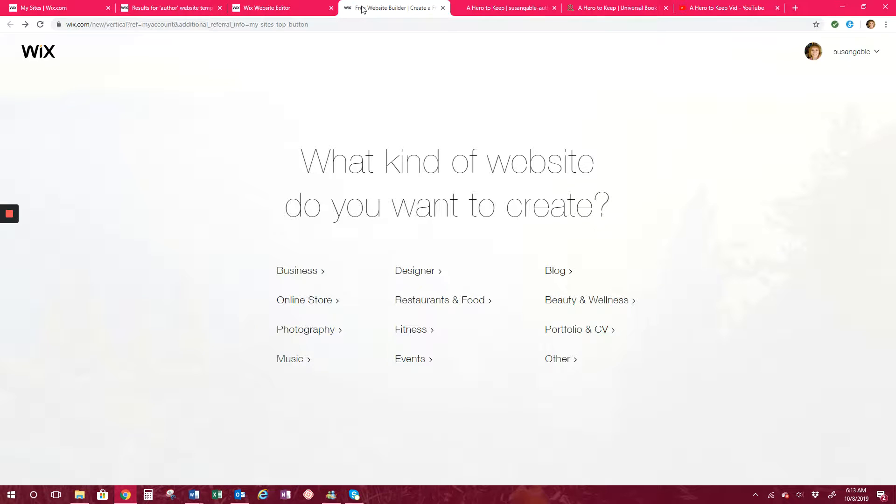
left_click(443, 8)
left_click(289, 7)
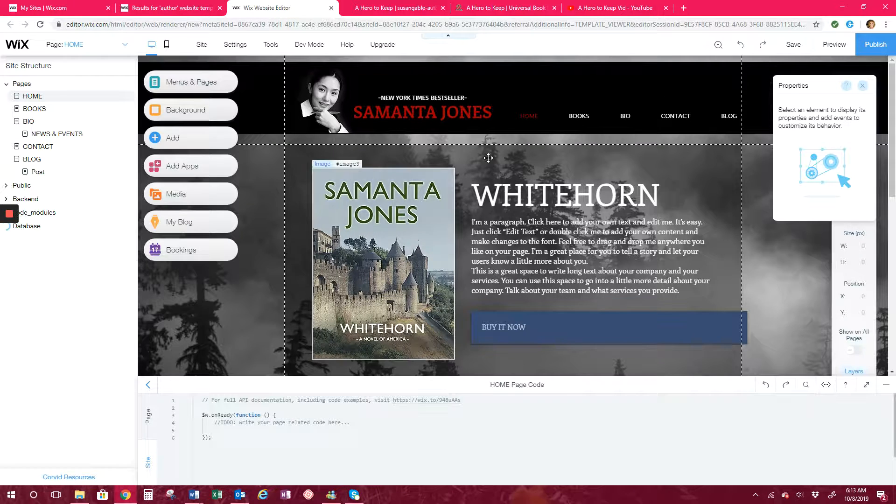
left_click(863, 88)
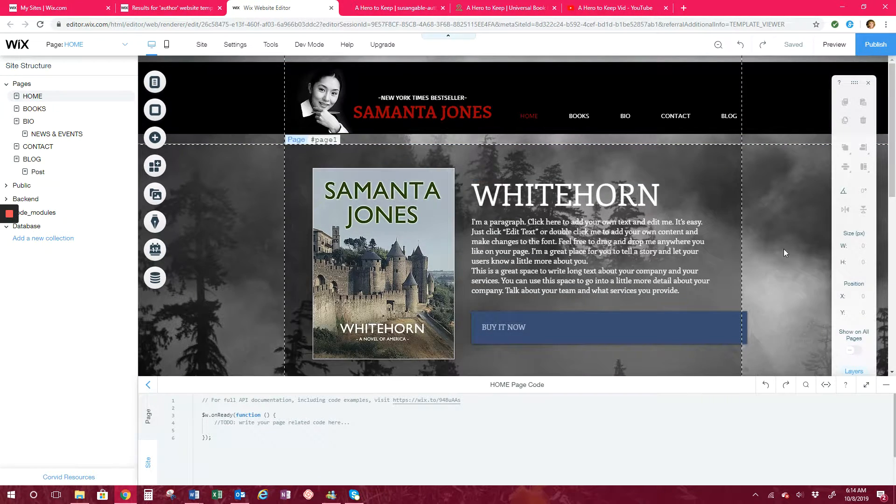
- Move the blue BUY IT NOW box inside the page guideline, to X 376, Y 548
left_click(682, 326)
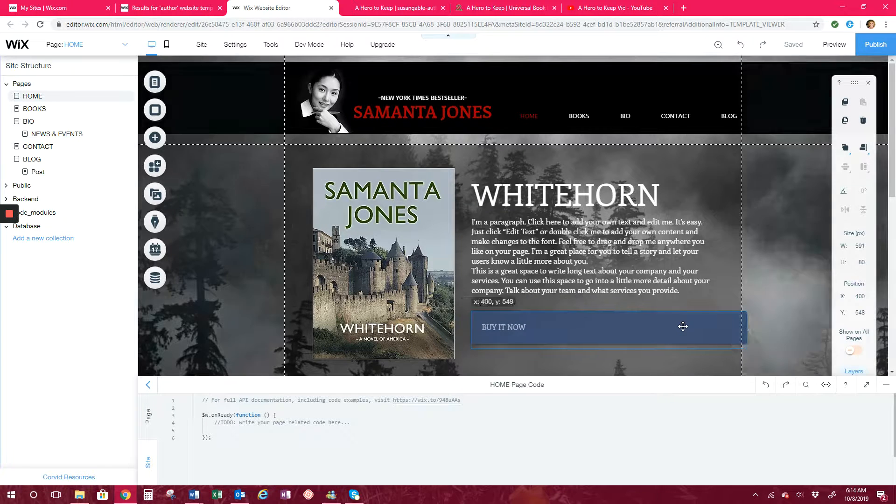
left_click_drag(683, 326, 691, 326)
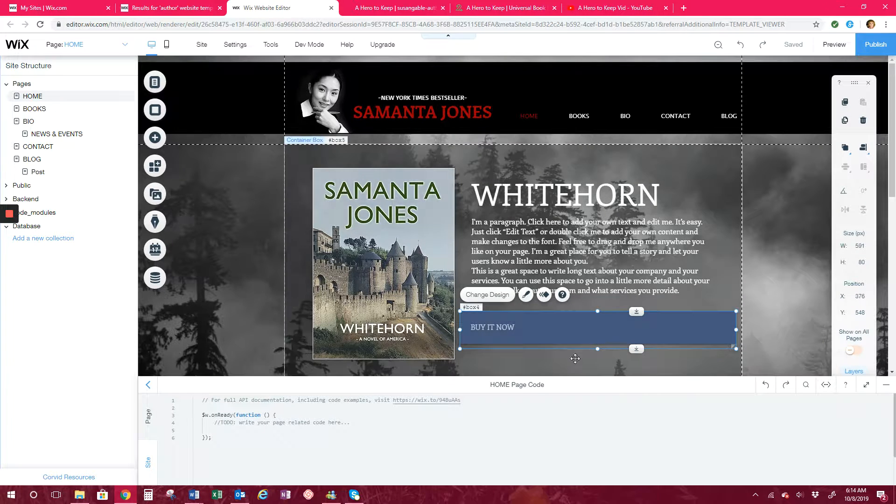
left_click(768, 350)
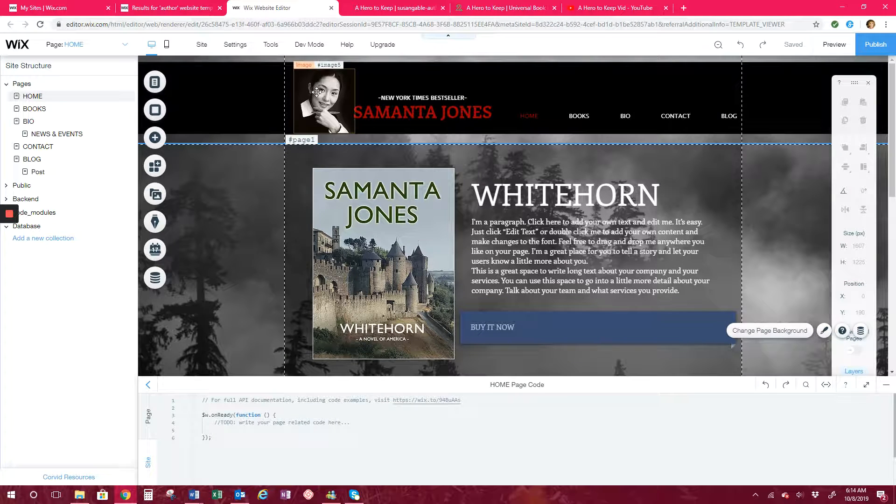
- Start replacing the header portrait, uploading the author's office photo and the A Hero to Keep and A Family to Keep covers from Assets for Demos
left_click(317, 92)
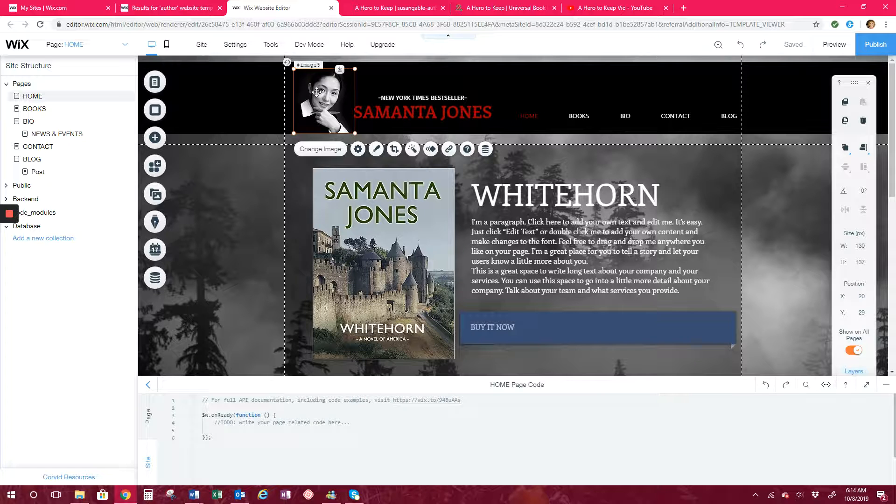
left_click(320, 150)
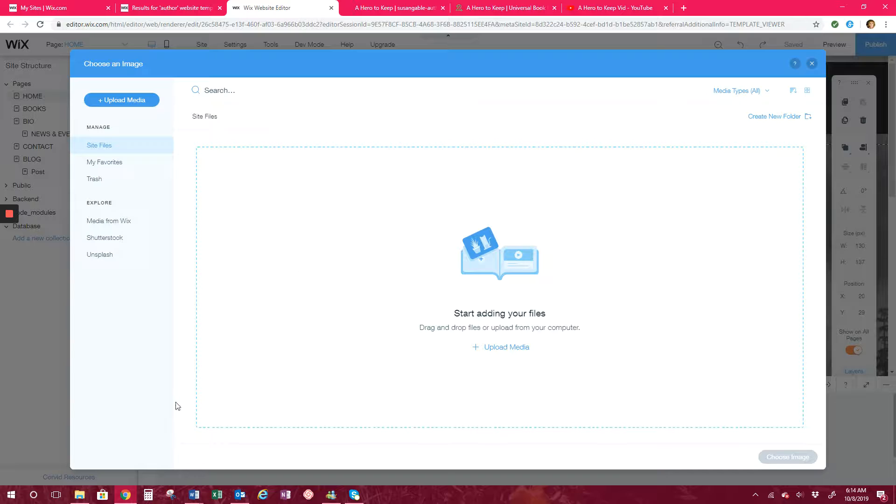
left_click(80, 495)
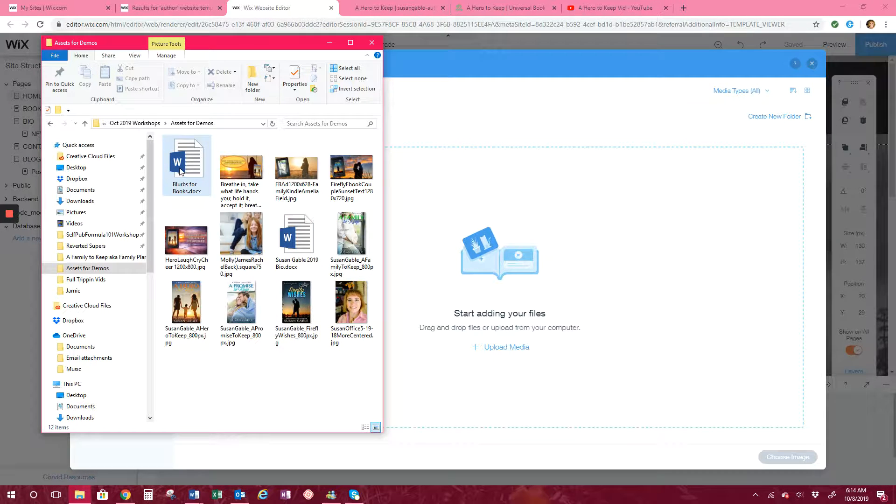
left_click_drag(351, 303, 512, 300)
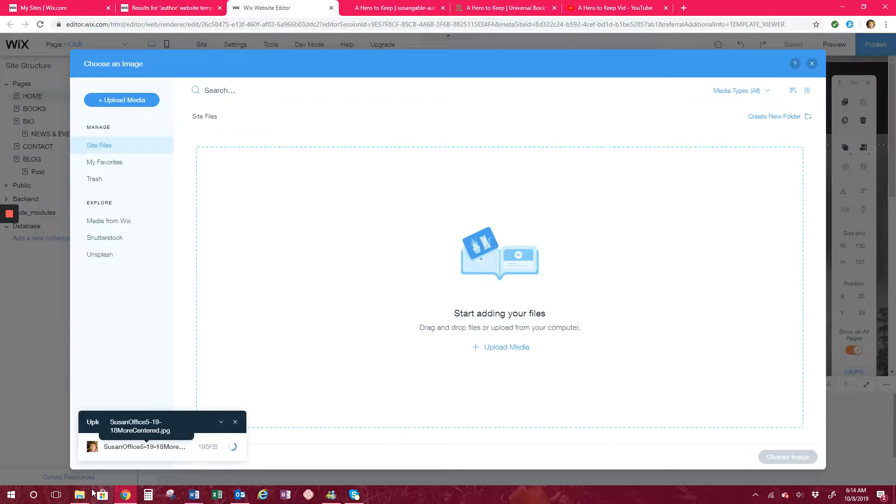
left_click(81, 494)
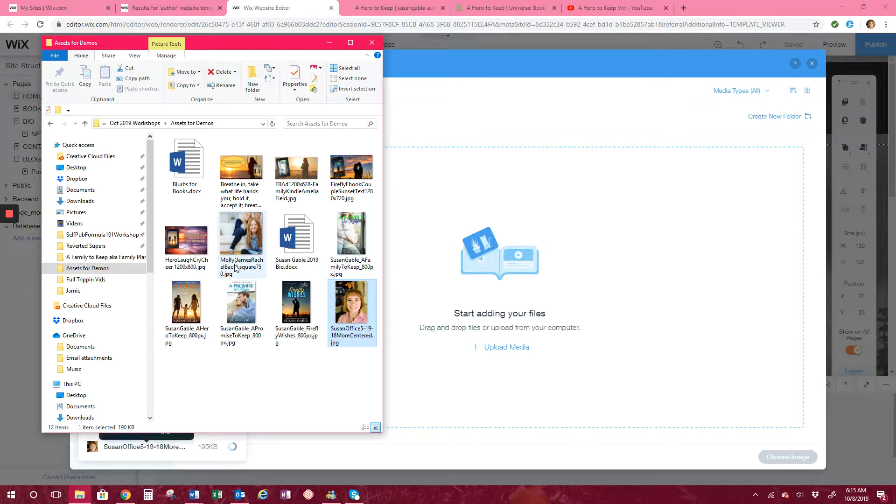
left_click_drag(186, 303, 644, 296)
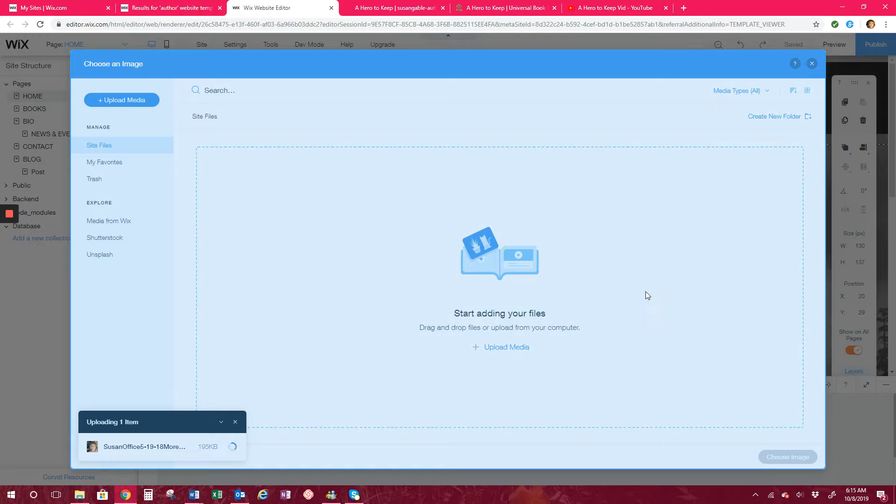
left_click(81, 494)
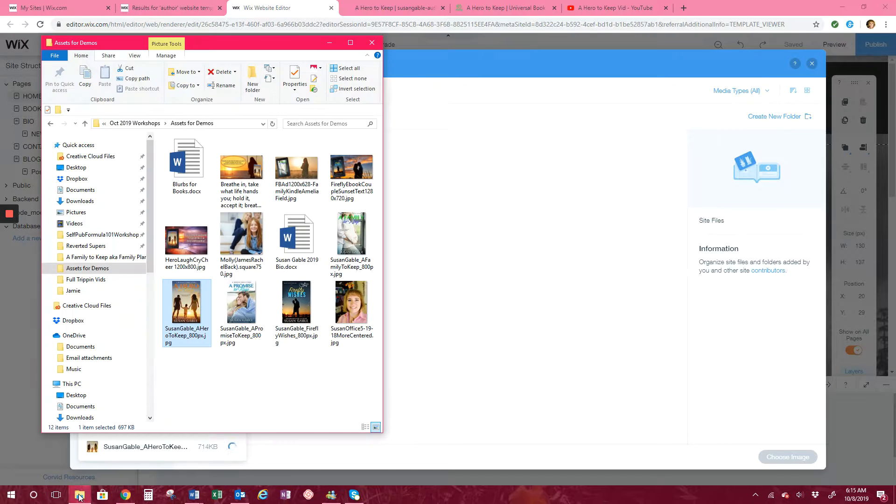
left_click_drag(351, 233, 577, 281)
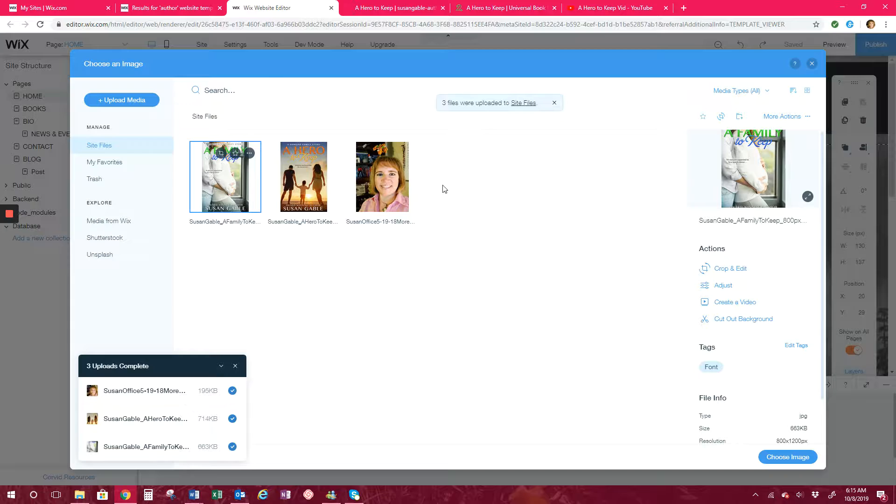
- Adjust the uploaded author photo with the vignette effect at its maximum and save the edited copy
left_click(399, 195)
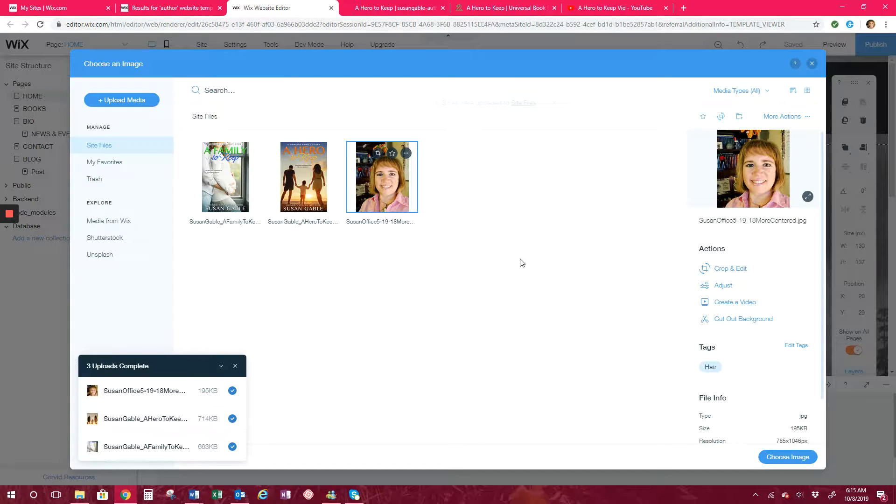
left_click(235, 366)
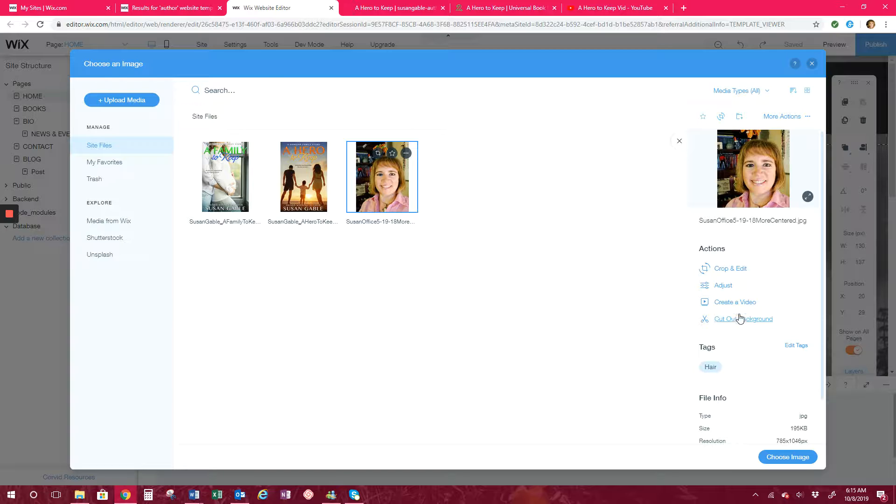
left_click(721, 286)
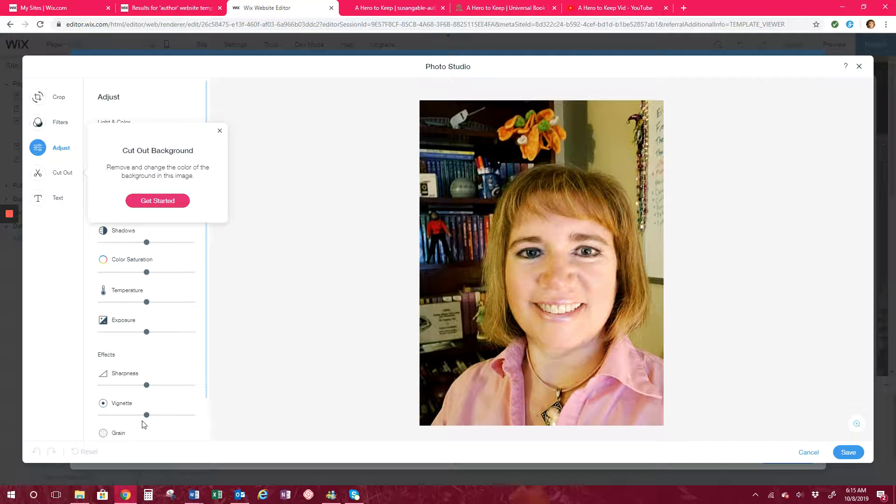
left_click_drag(145, 418, 197, 421)
left_click(220, 130)
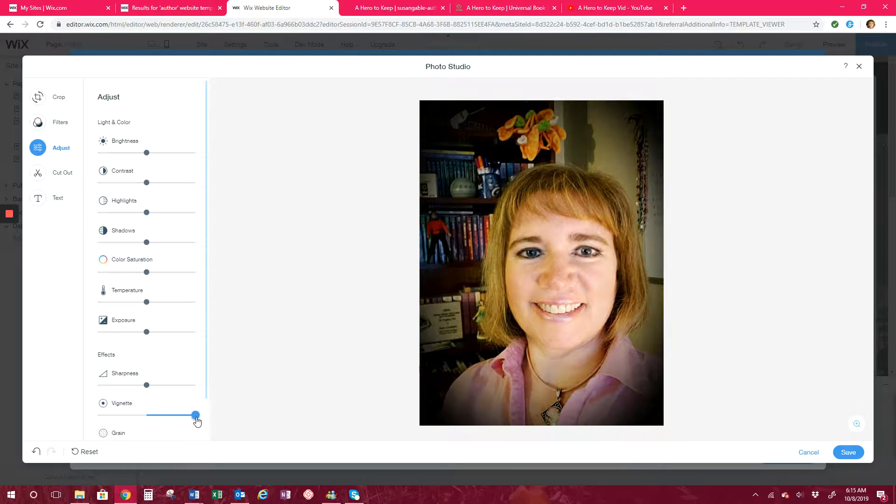
left_click(842, 452)
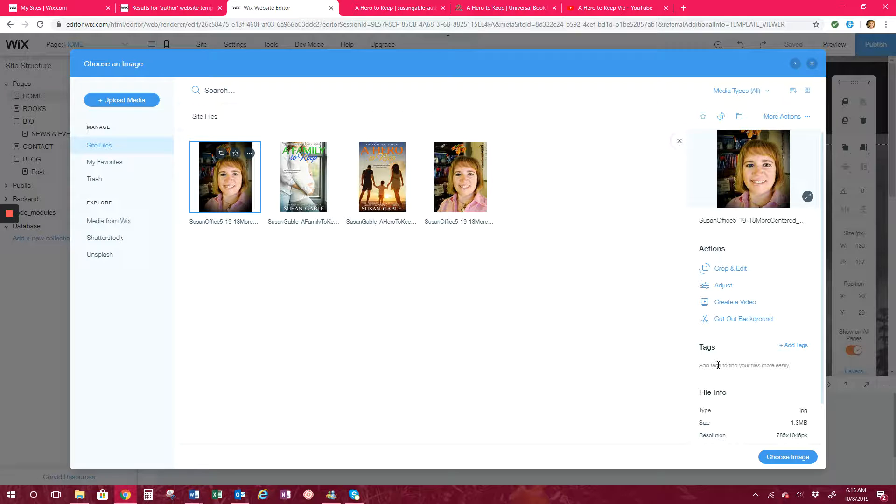
- Use the vignetted author photo as the header portrait and move it to X 11, Y 22
left_click(778, 457)
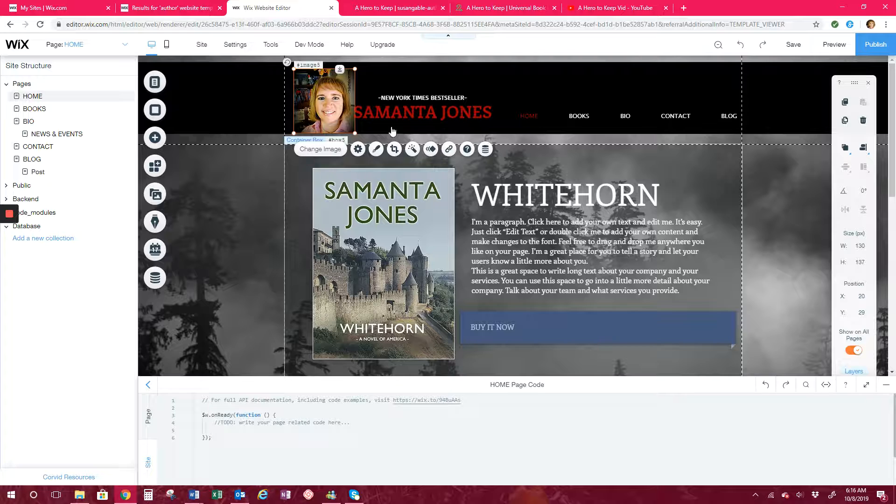
left_click_drag(314, 85, 310, 84)
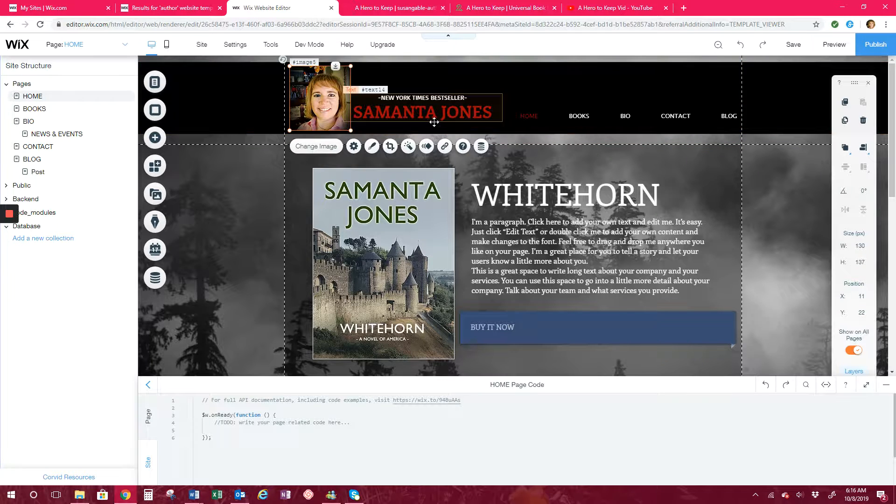
- Replace NEW YORK TIMES with USA TODAY in the bestseller line of the header text
left_click(465, 98)
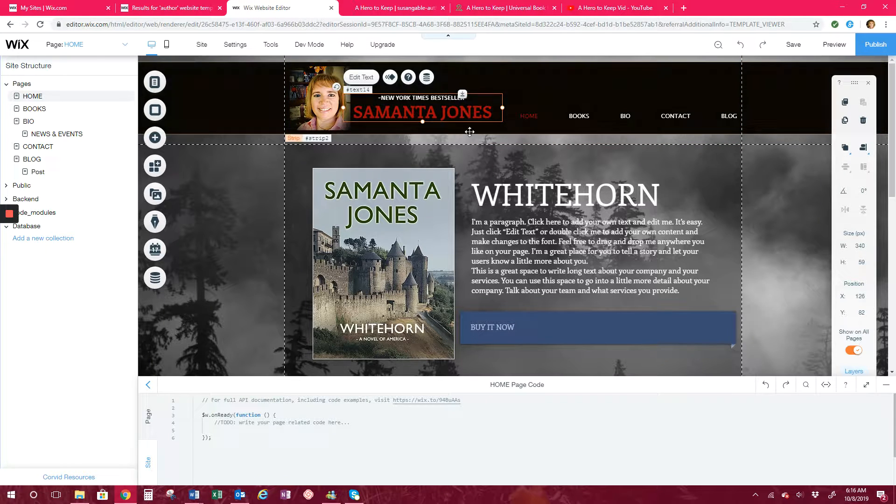
double_click(450, 98)
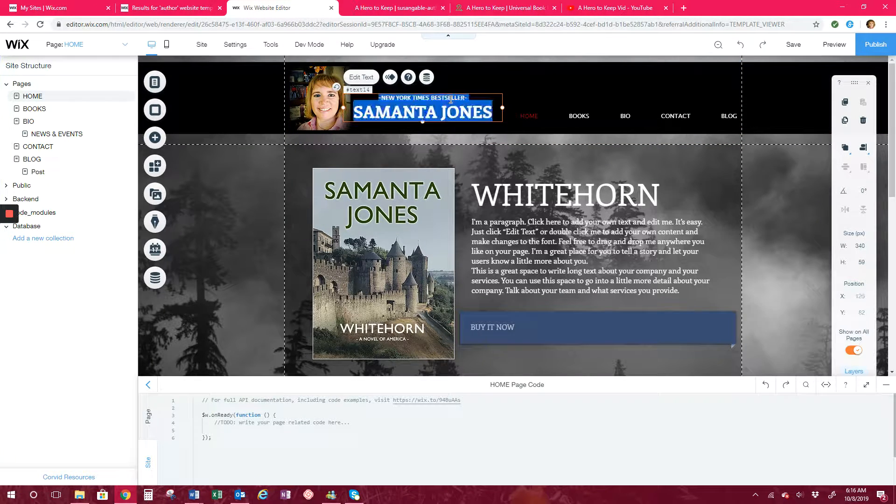
left_click(430, 96)
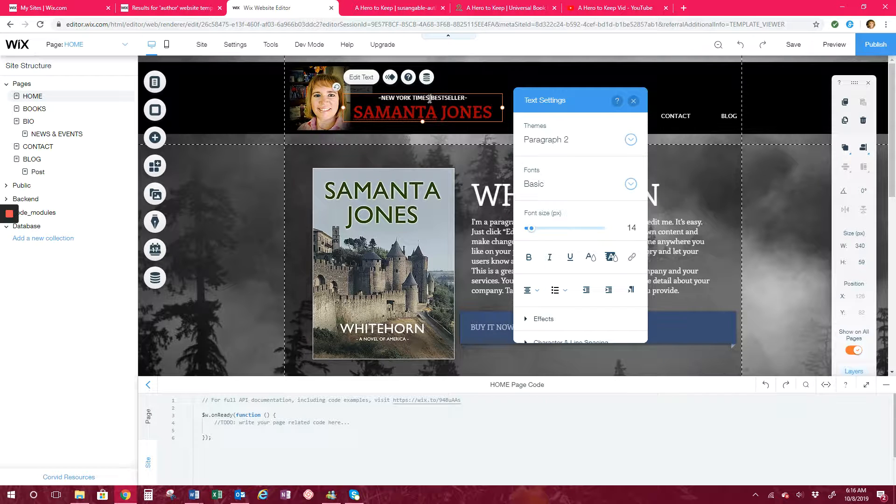
key("BackSpace")
key("BackSpace")
key("BackSpace")
key("BackSpace")
key("BackSpace")
key("BackSpace")
key("BackSpace")
key("BackSpace")
key("BackSpace")
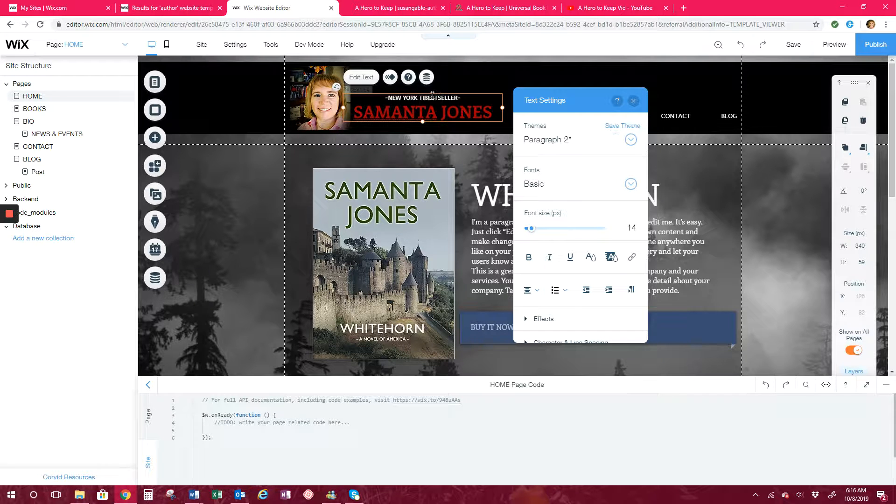
key("BackSpace")
key("BackSpace")
key("BackSpace")
key("BackSpace")
key("BackSpace")
key("BackSpace")
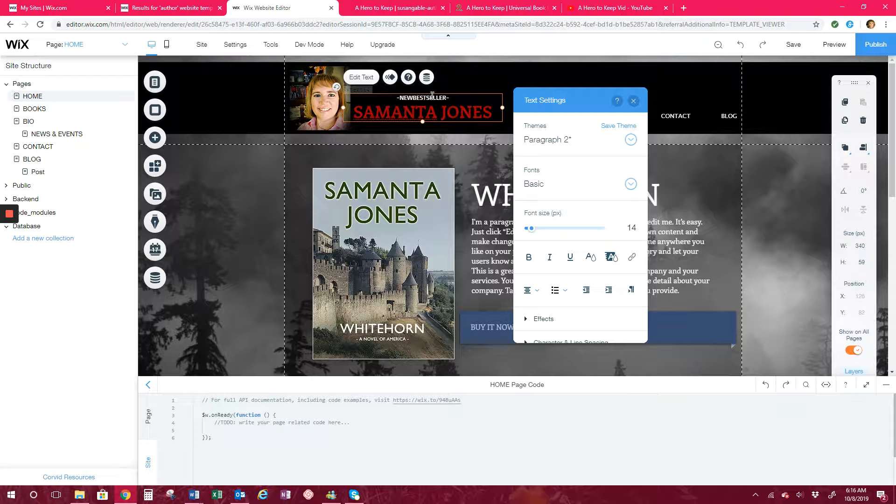
type("USA To")
key("BackSpace")
type("ODAY")
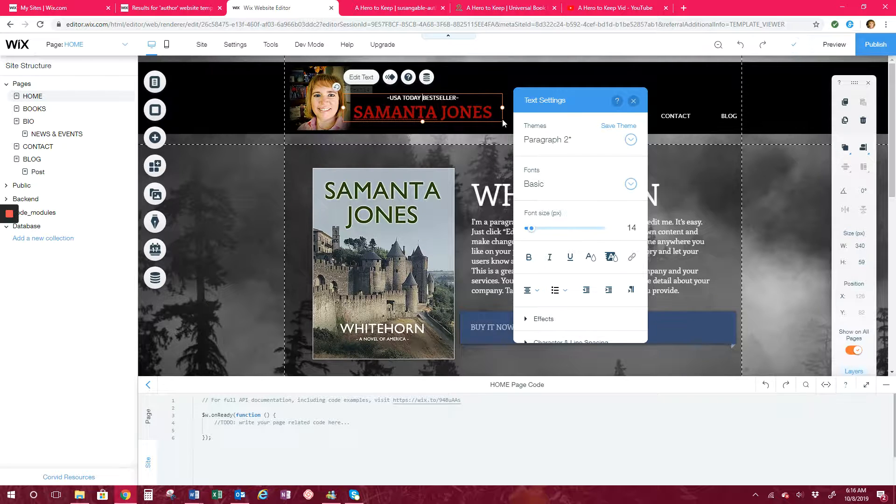
- Replace the placeholder name in the header with the author's name and move the text box to X 147, Y 51
left_click(490, 111)
key("BackSpace")
key("BackSpace")
key("BackSpace")
key("BackSpace")
key("BackSpace")
key("BackSpace")
key("BackSpace")
key("BackSpace")
key("BackSpace")
key("BackSpace")
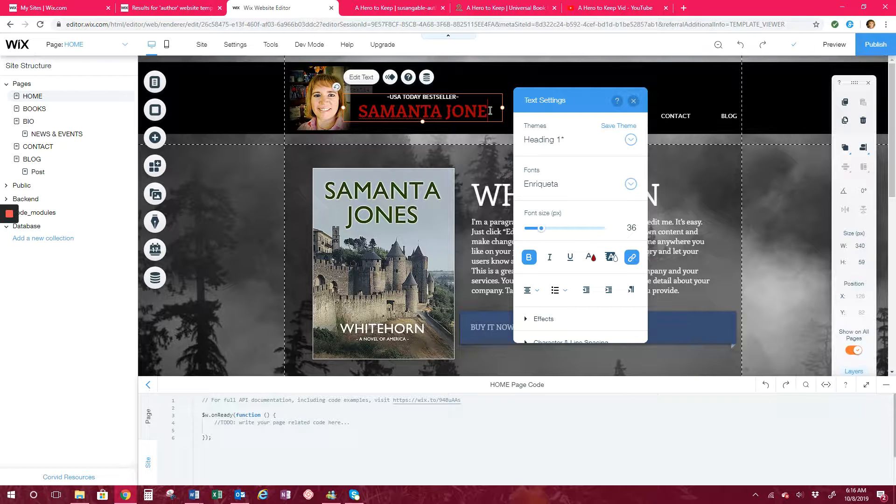
key("BackSpace")
key("BackSpace")
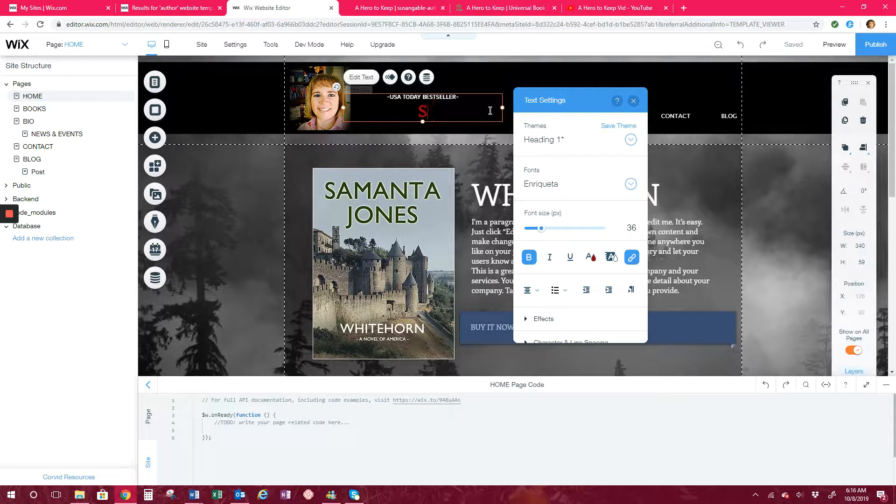
type("usan Gable")
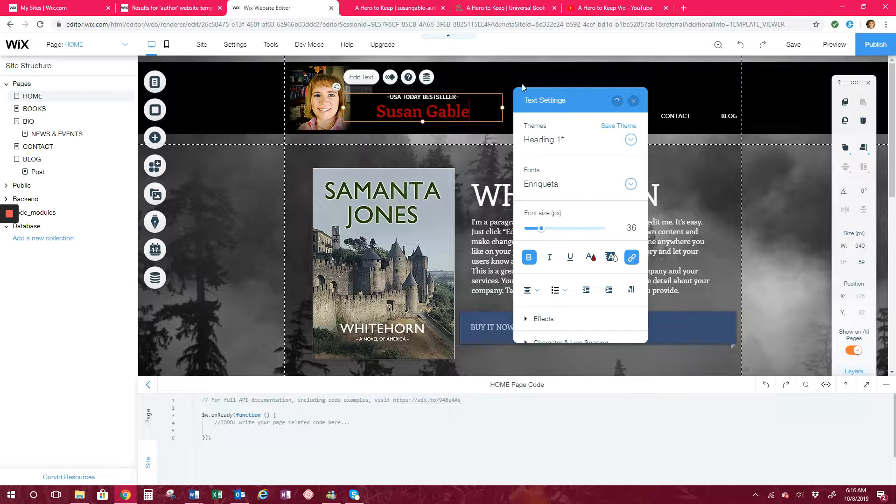
left_click(480, 91)
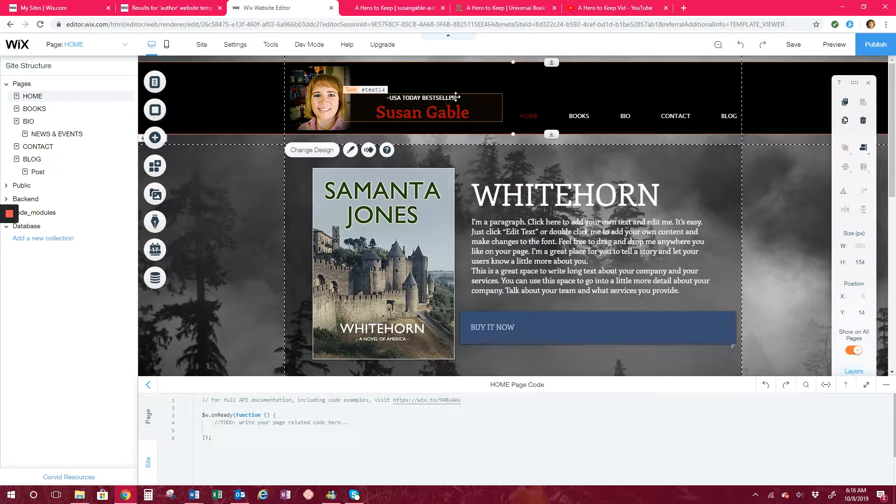
left_click_drag(449, 101, 459, 87)
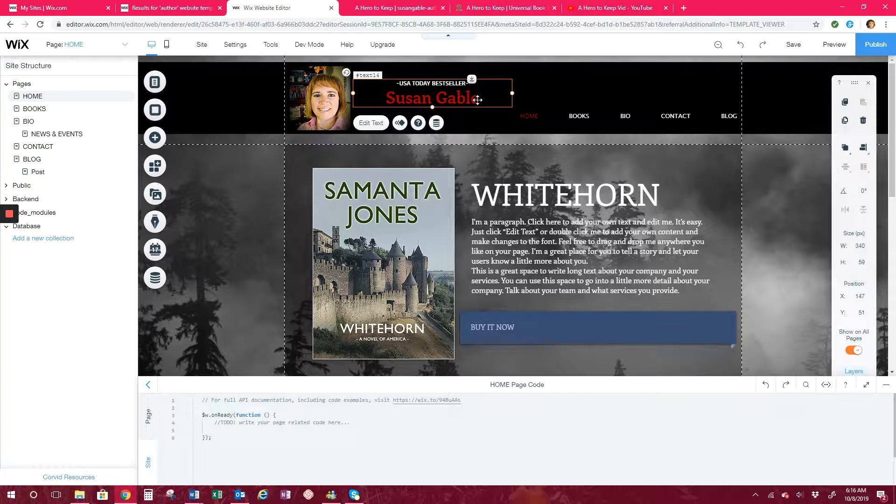
- Change the font of the author's name in the header to Helvetica Bold
double_click(472, 98)
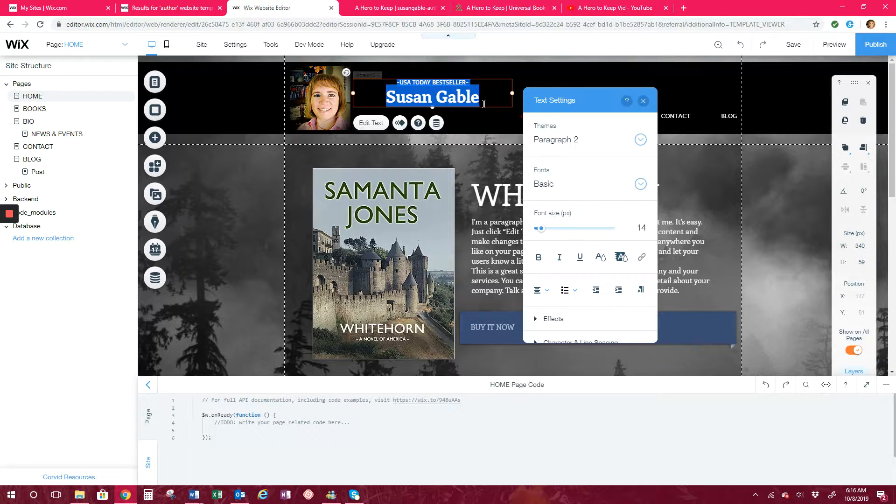
left_click_drag(479, 99, 387, 94)
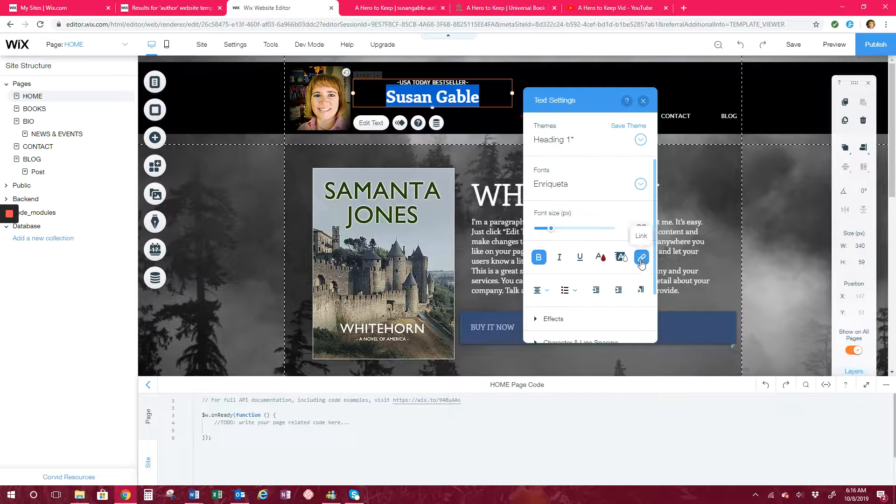
left_click(641, 184)
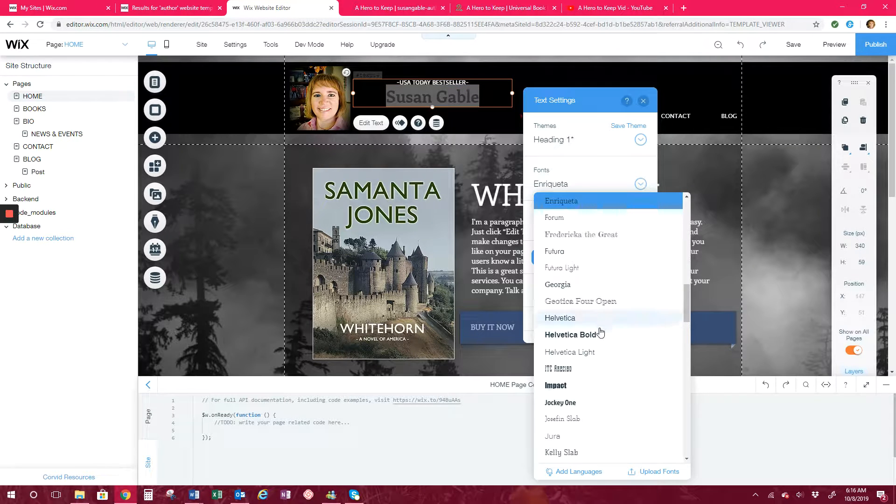
left_click(598, 334)
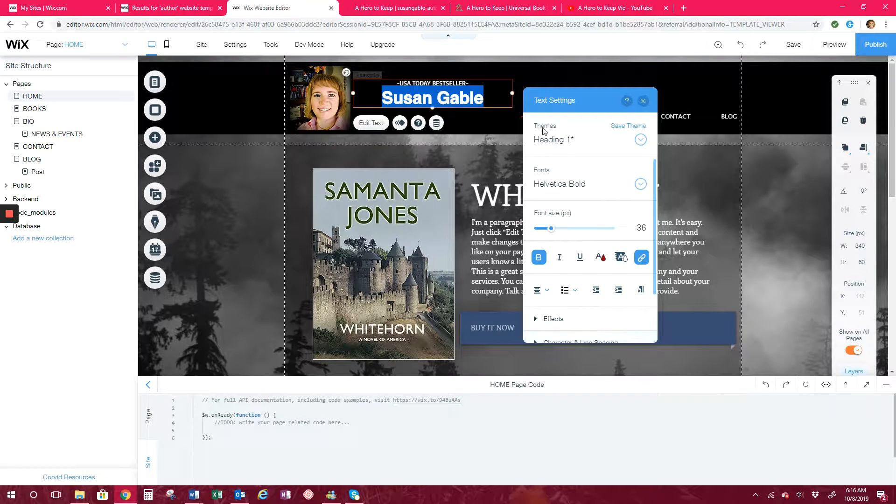
left_click(559, 70)
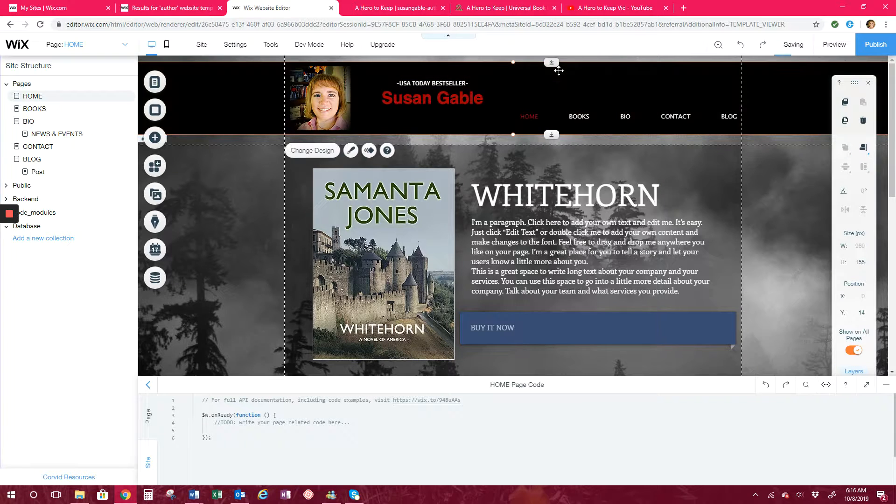
- Apply text effect A to the whole header text, covering the bestseller line and the author's name
left_click(431, 97)
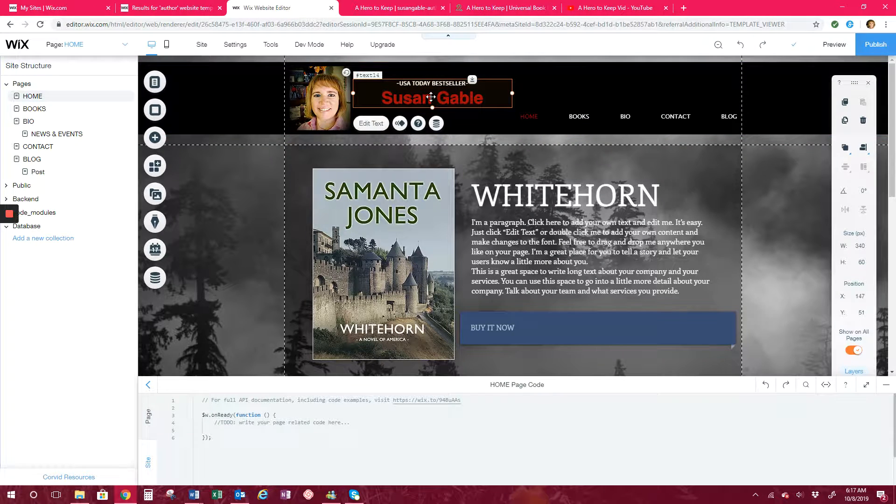
left_click(371, 124)
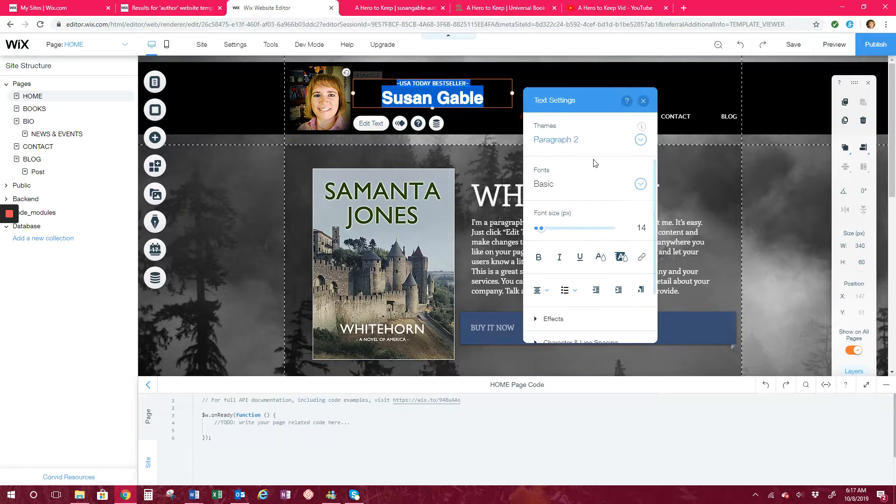
scroll(567, 224, "down", 2)
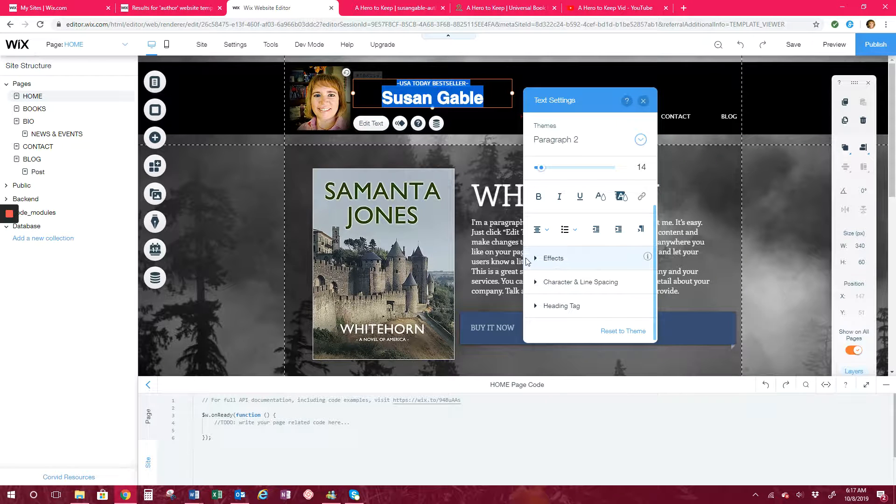
left_click(536, 259)
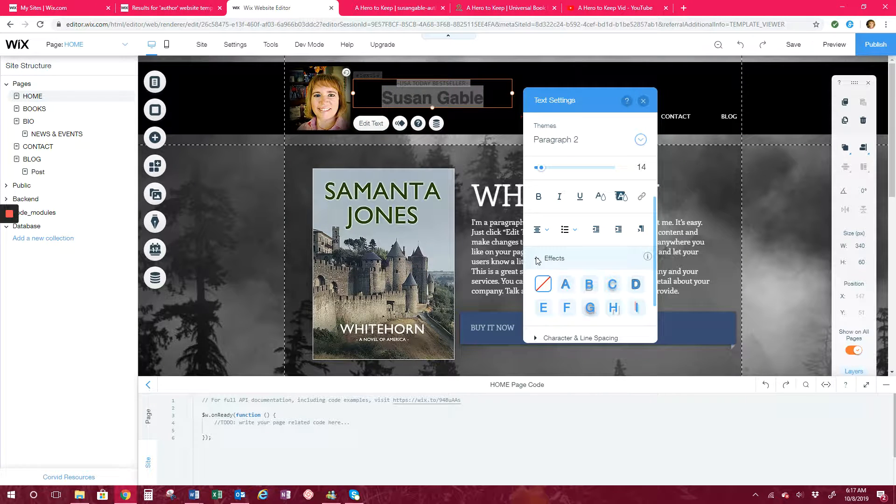
left_click(566, 286)
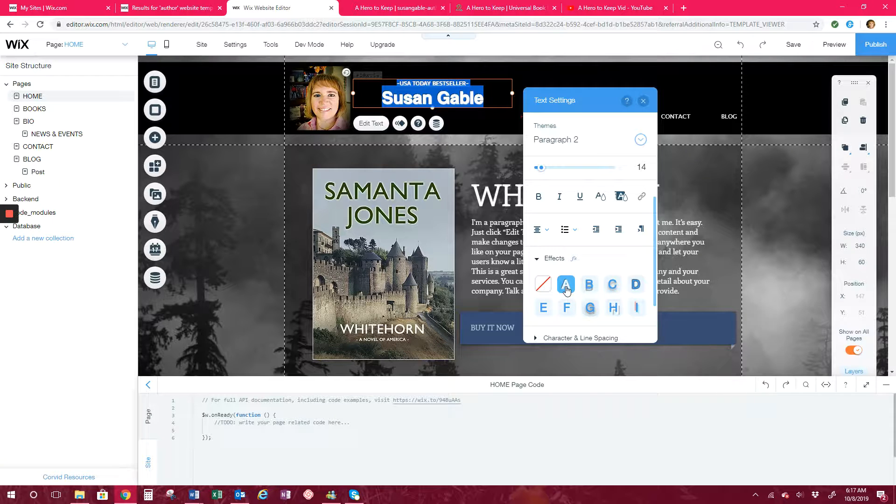
left_click(644, 102)
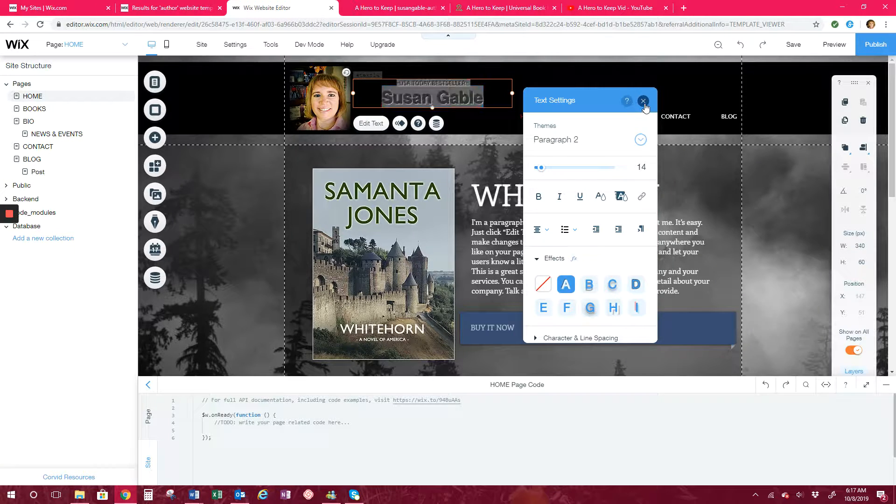
left_click(571, 83)
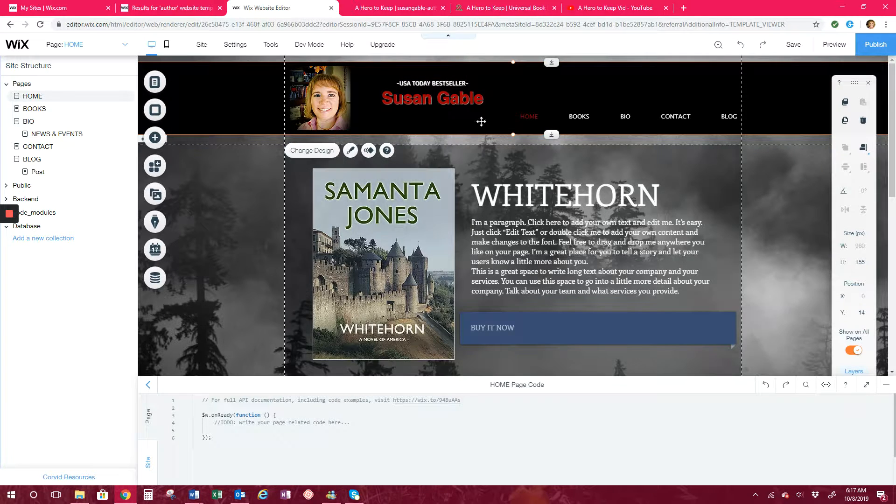
- Set the HOME page background to the Water Drop video
left_click(527, 120)
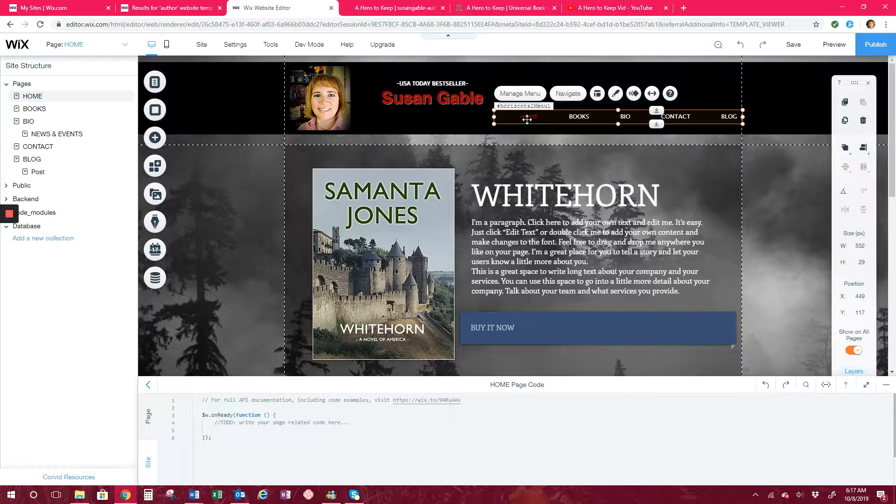
left_click(236, 185)
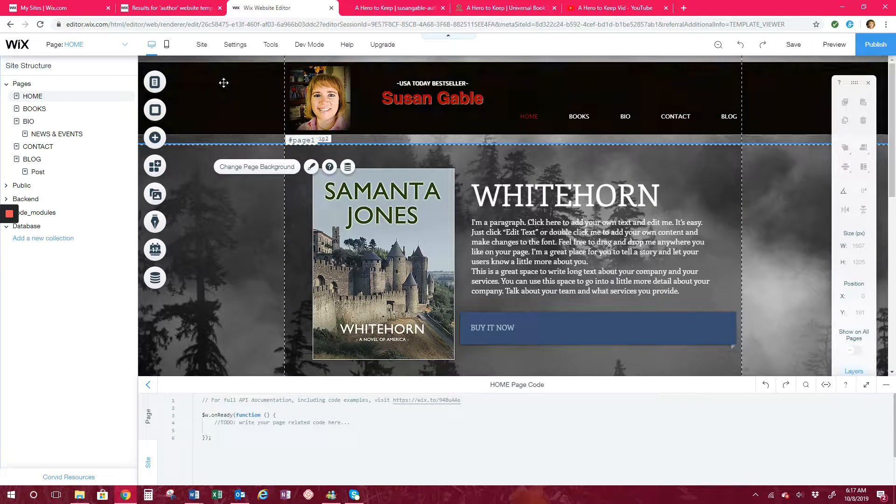
left_click(245, 183)
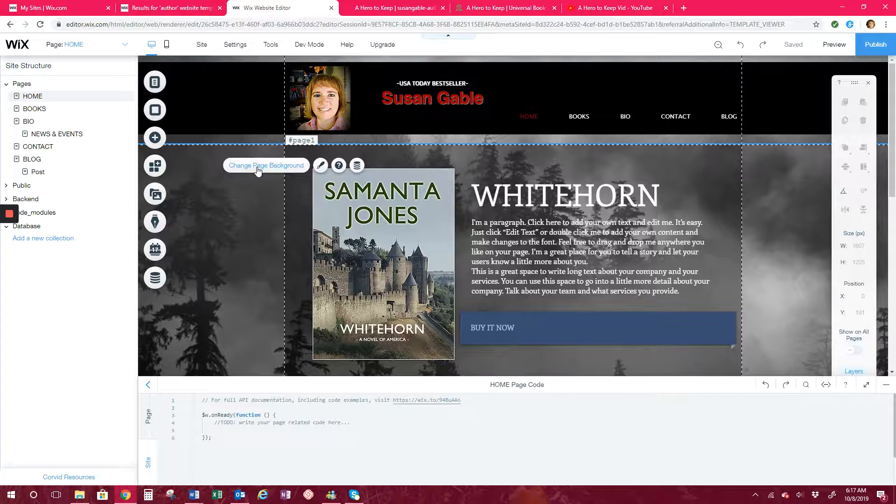
left_click(257, 170)
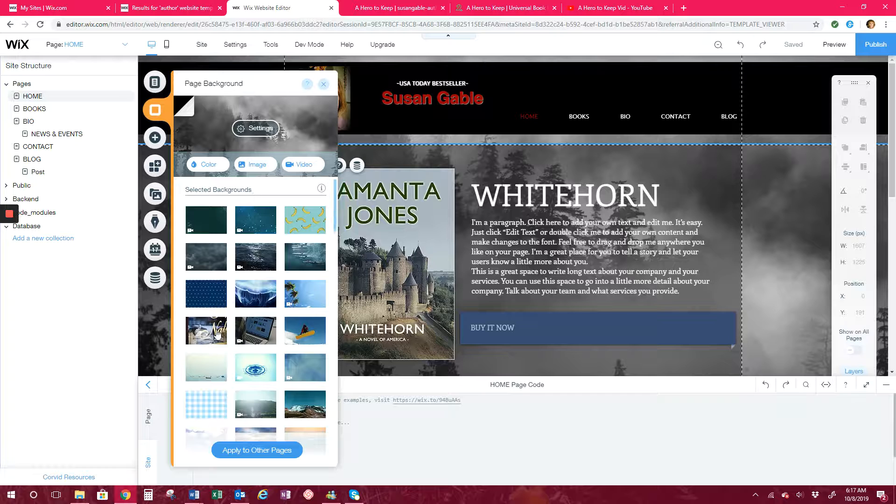
mouse_move(254, 368)
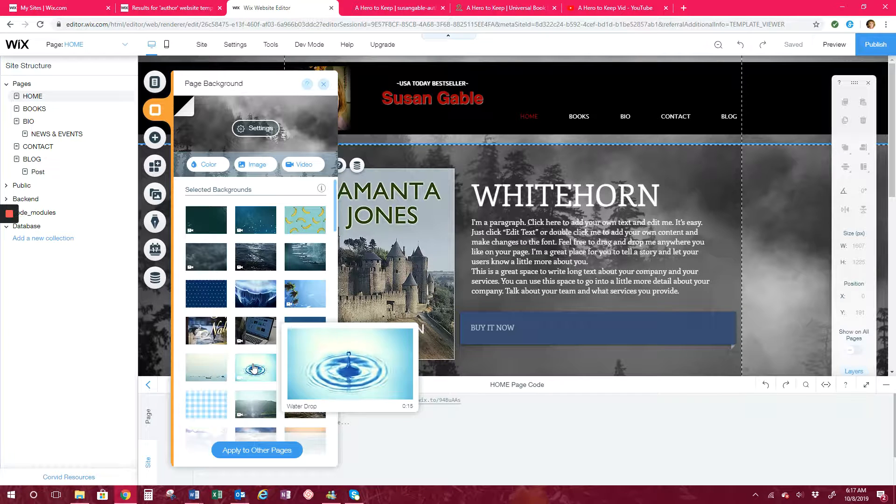
left_click(253, 368)
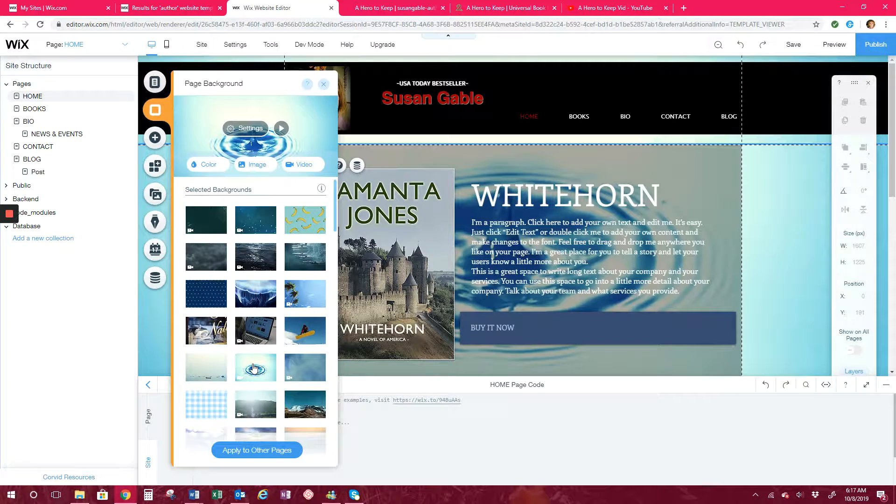
- Apply the Water Drop background to all pages of the site
left_click(261, 452)
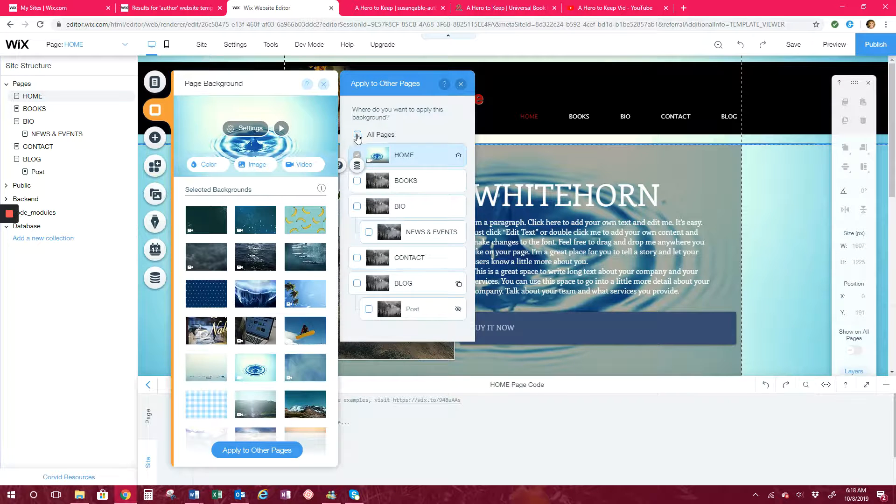
left_click(357, 137)
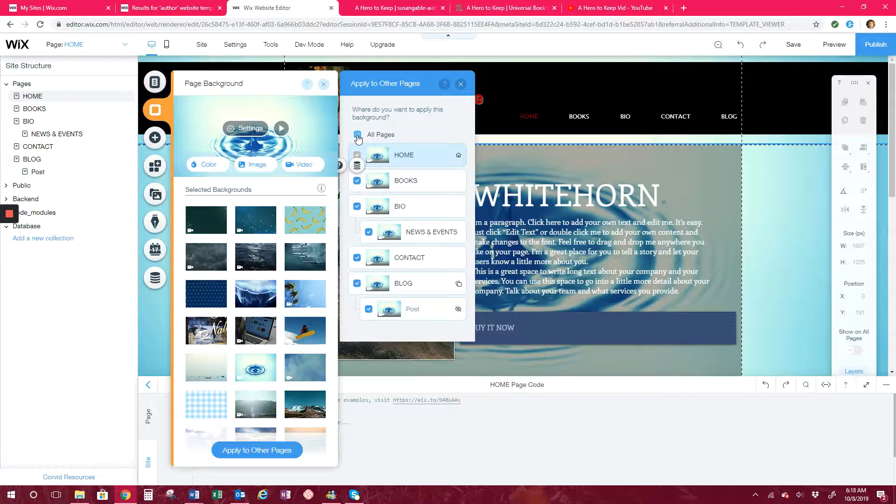
left_click(460, 85)
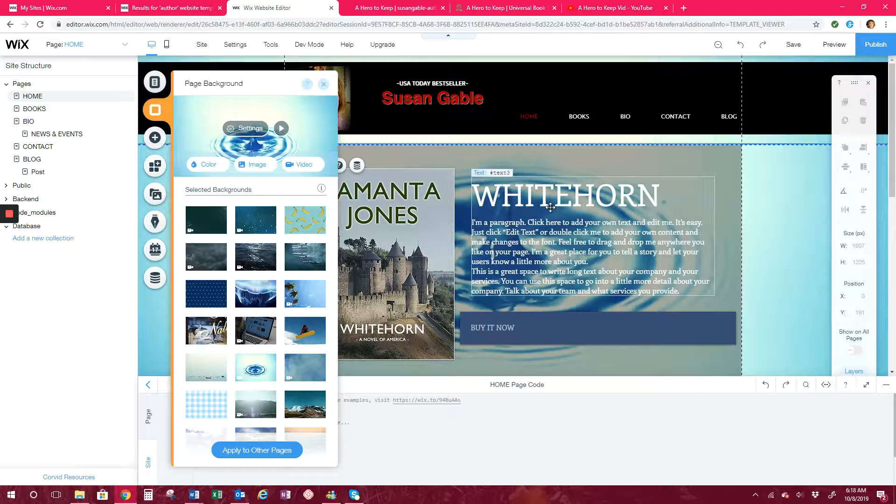
- Open the background video's settings and look through the available play speeds
left_click(232, 130)
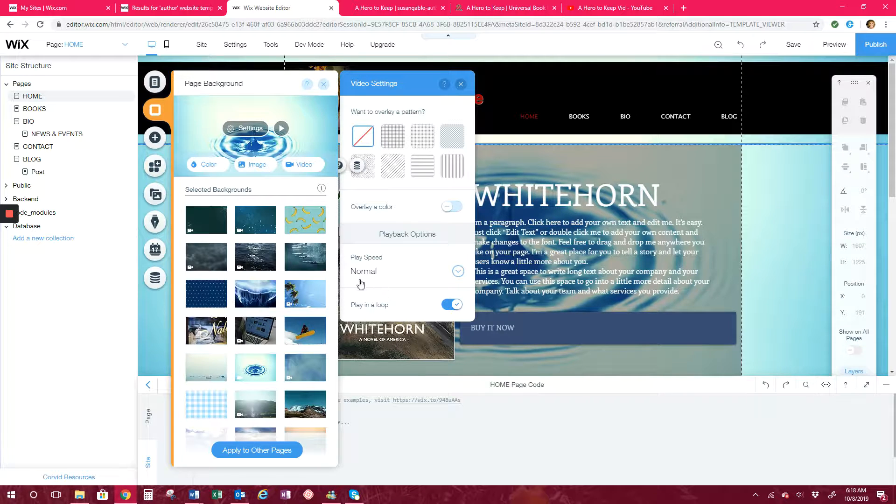
left_click(458, 272)
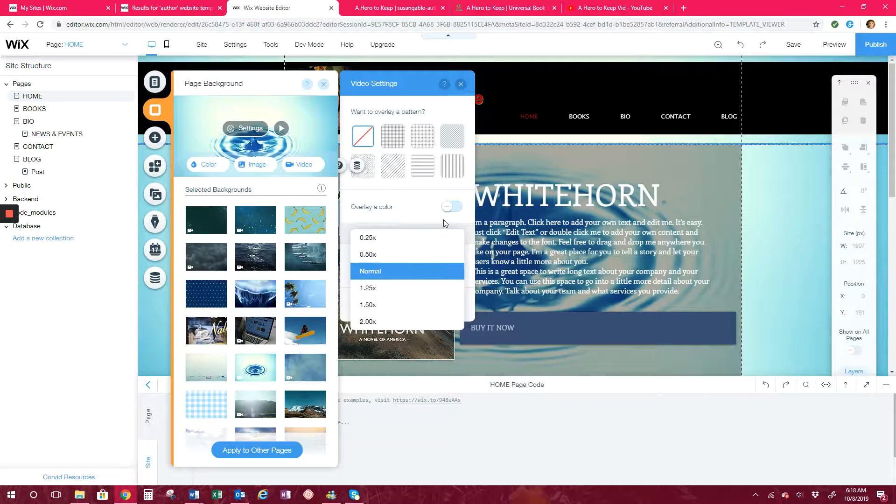
left_click(425, 218)
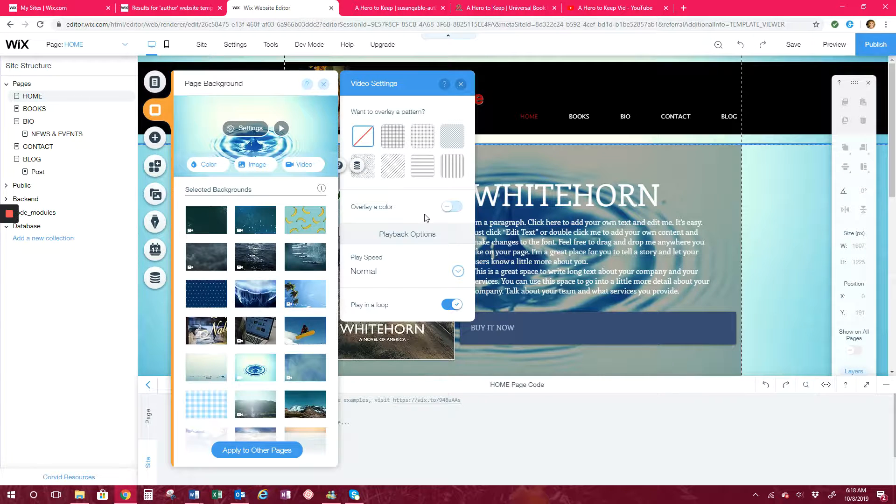
- Turn off looped playback for the Water Drop background video and close the page background settings
left_click(448, 306)
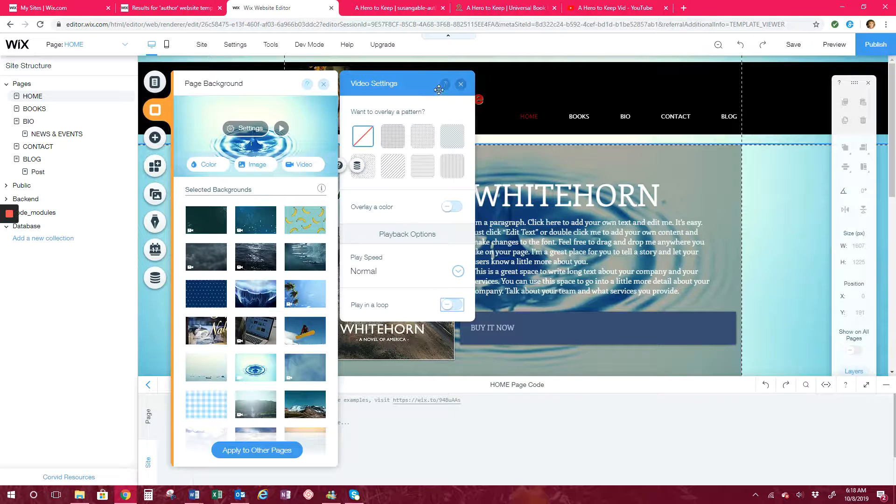
left_click(460, 84)
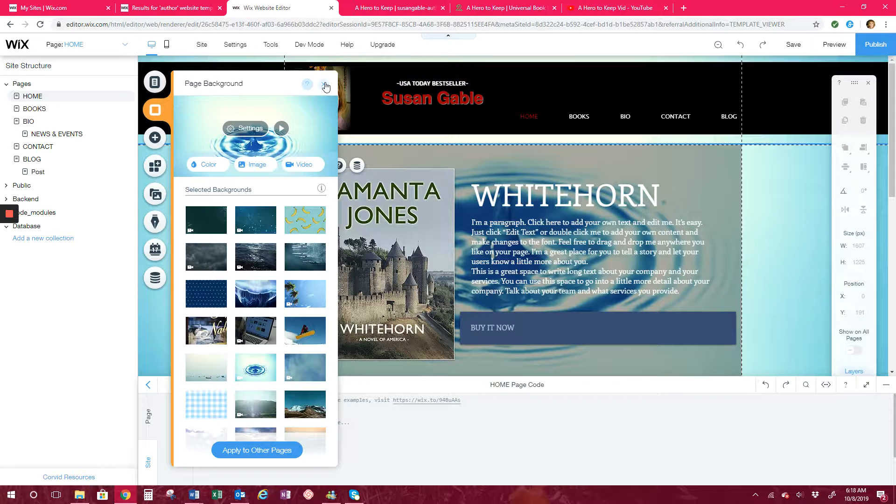
left_click(324, 86)
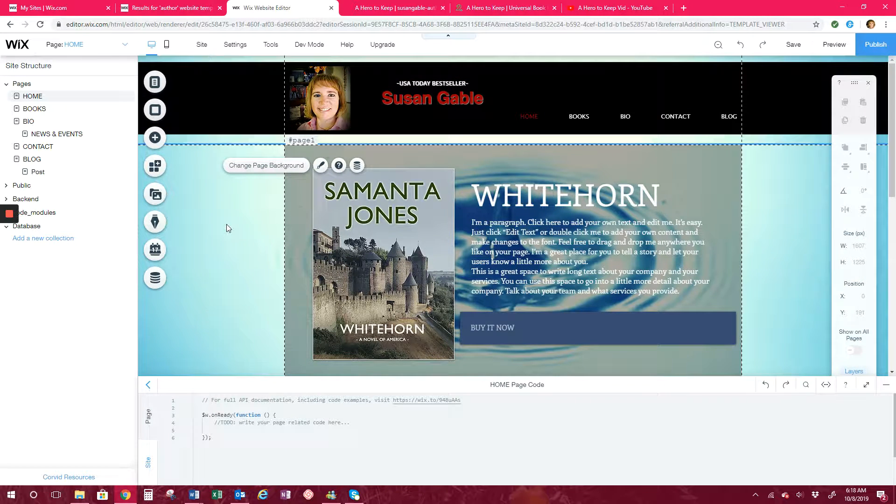
- Try out several preset strip designs on the header, ending with the one that has double border lines
left_click(220, 93)
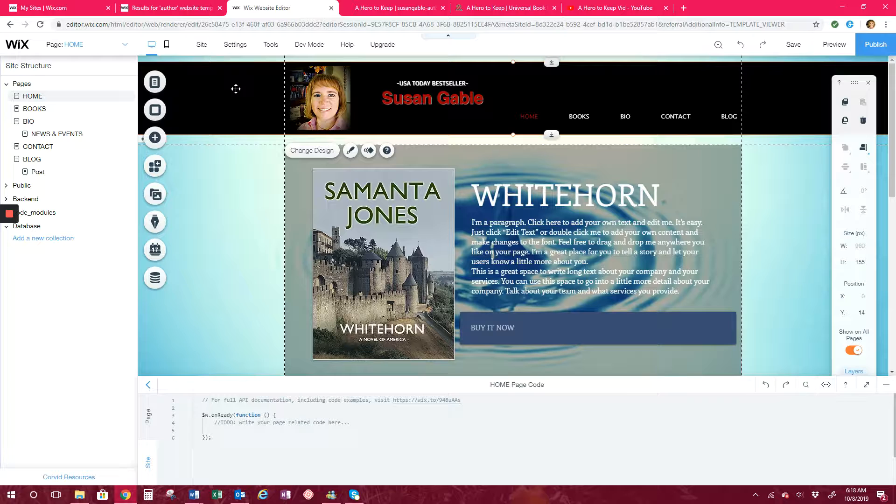
left_click(315, 154)
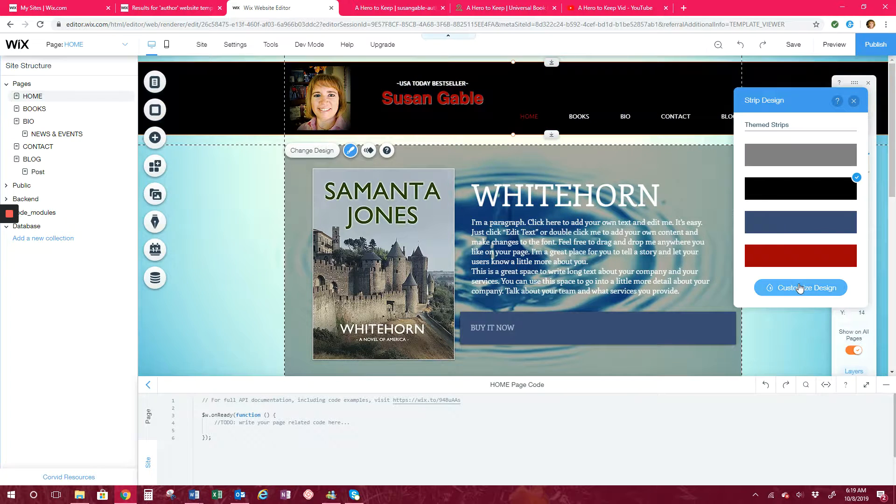
left_click(801, 286)
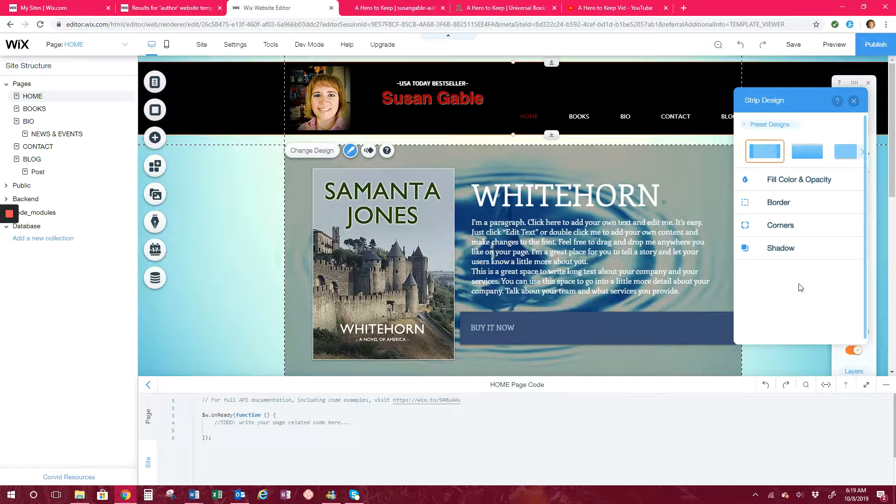
left_click(761, 181)
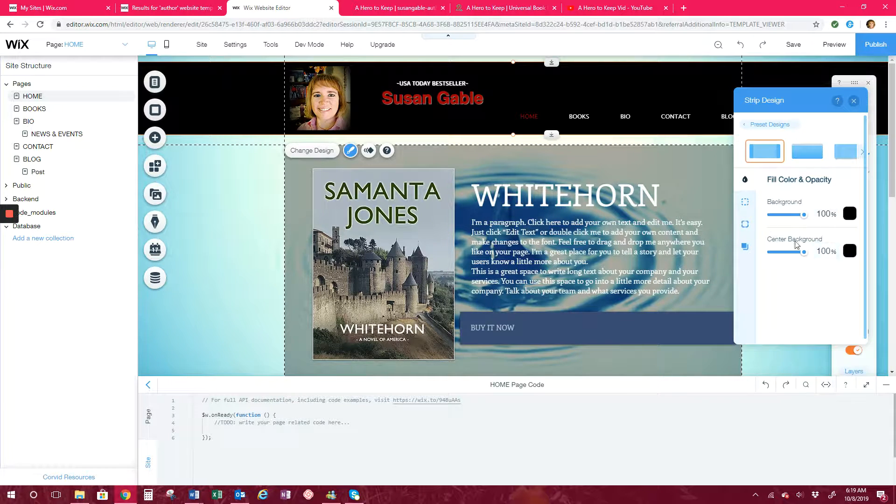
left_click(805, 158)
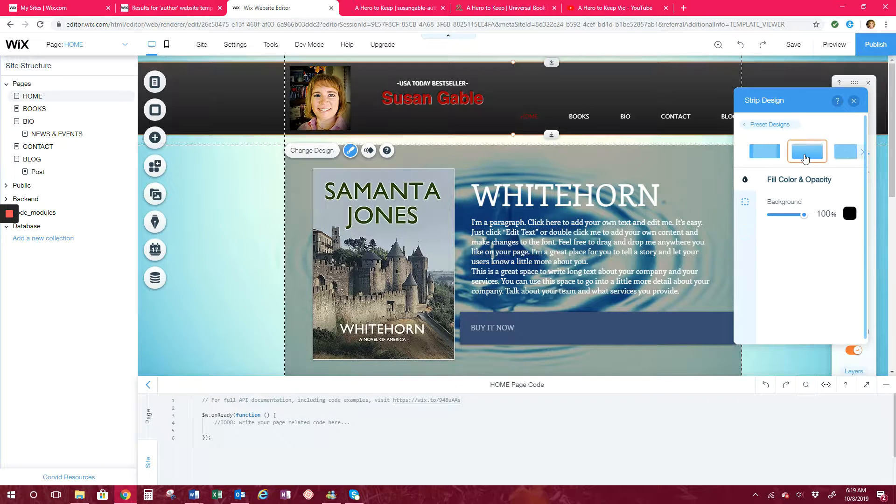
left_click(845, 155)
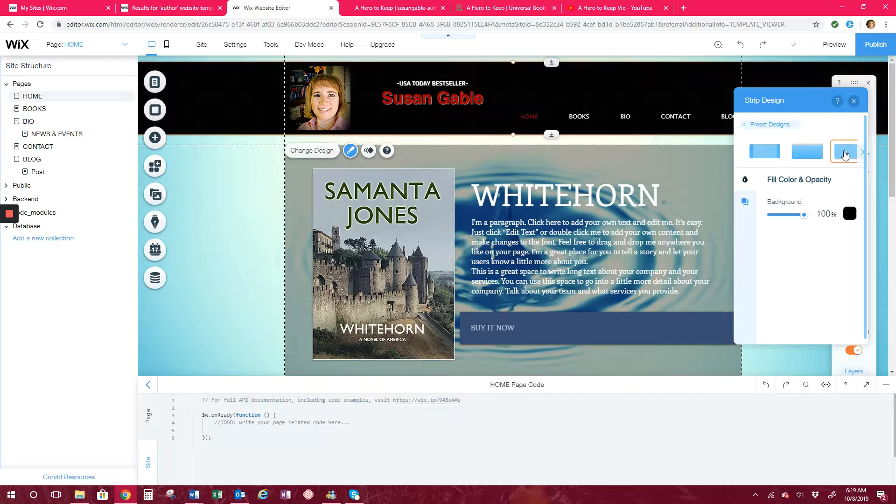
left_click(865, 155)
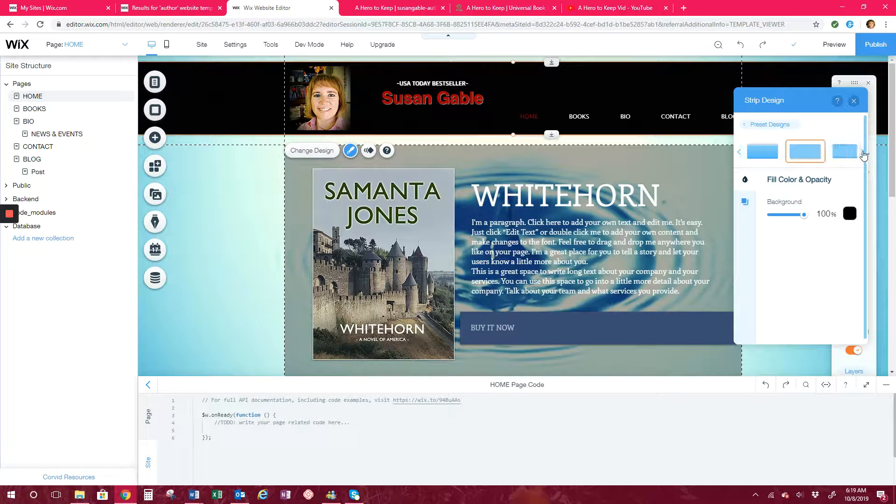
left_click(848, 155)
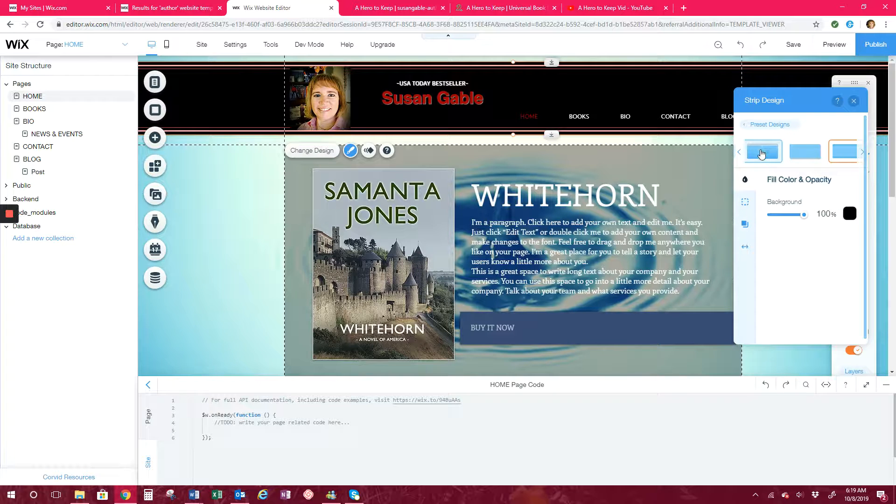
left_click(853, 101)
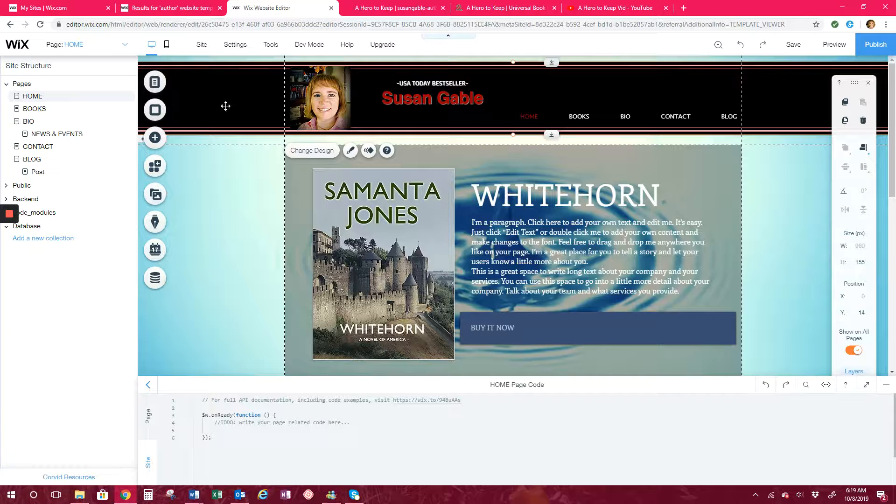
- Apply the dark blue themed strip design to the header
left_click(324, 154)
left_click(323, 154)
left_click(324, 155)
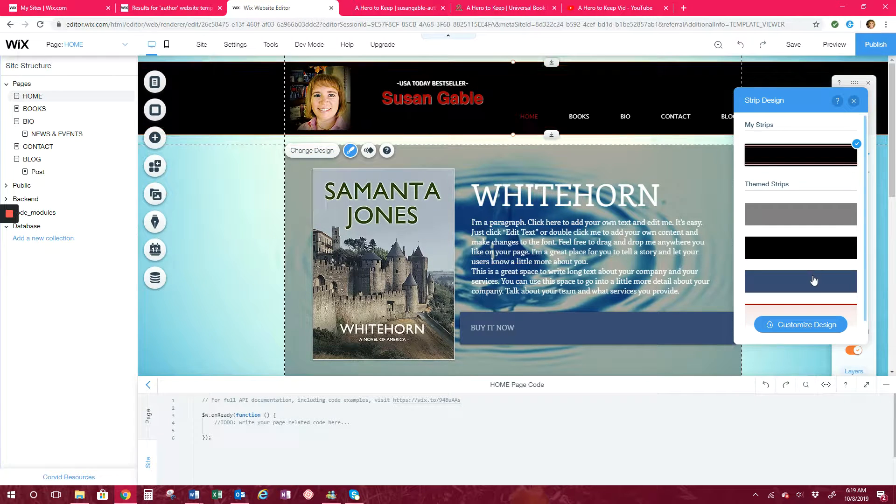
left_click(813, 284)
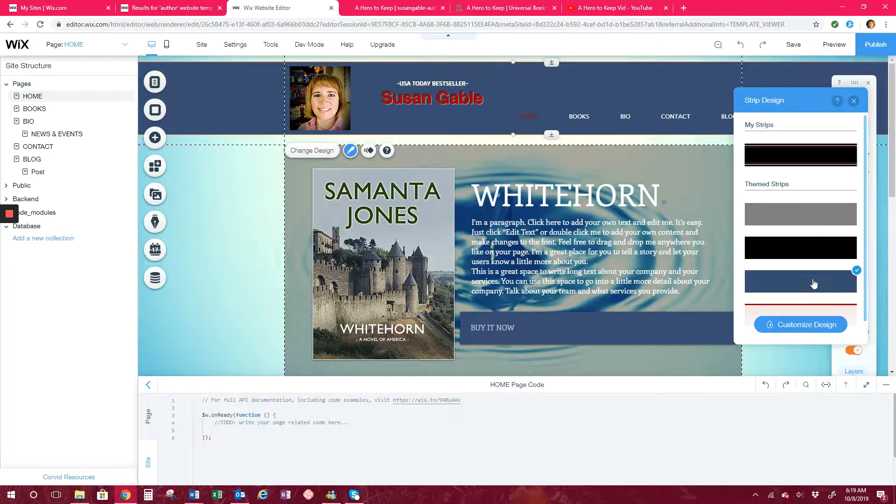
left_click(853, 101)
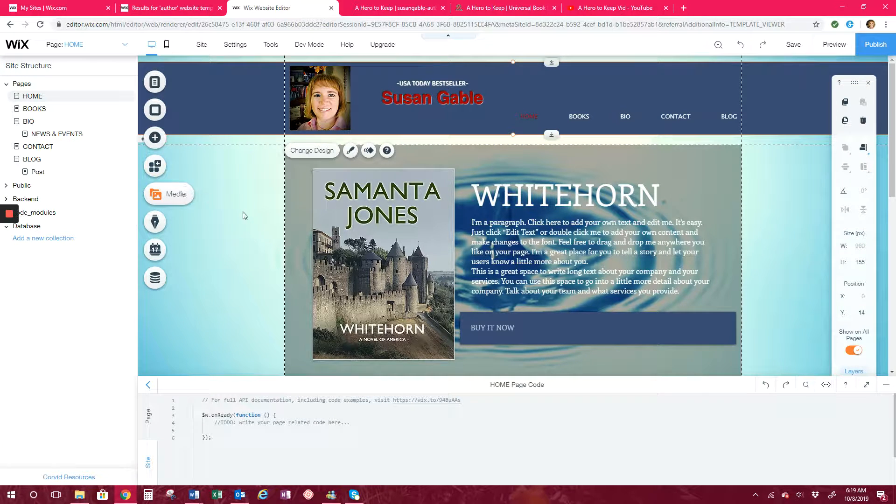
- Replace the Whitehorn book cover on the HOME page with the A Hero to Keep cover from the site files
left_click(359, 212)
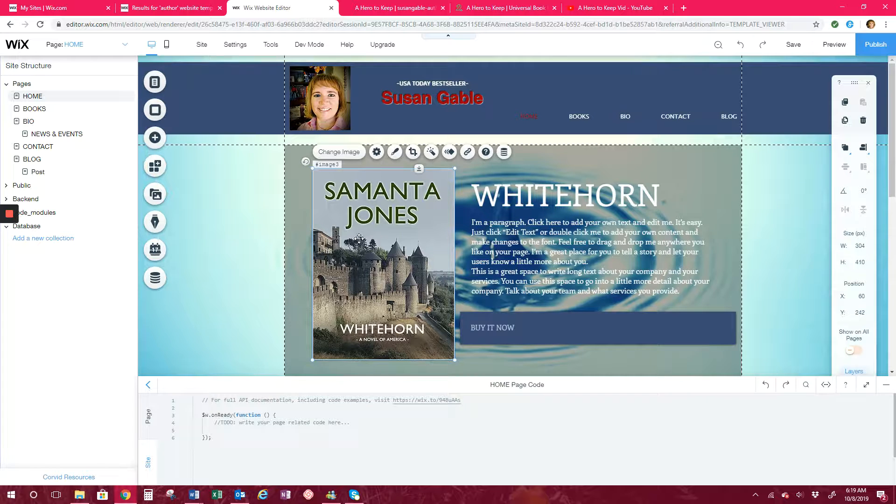
left_click(338, 152)
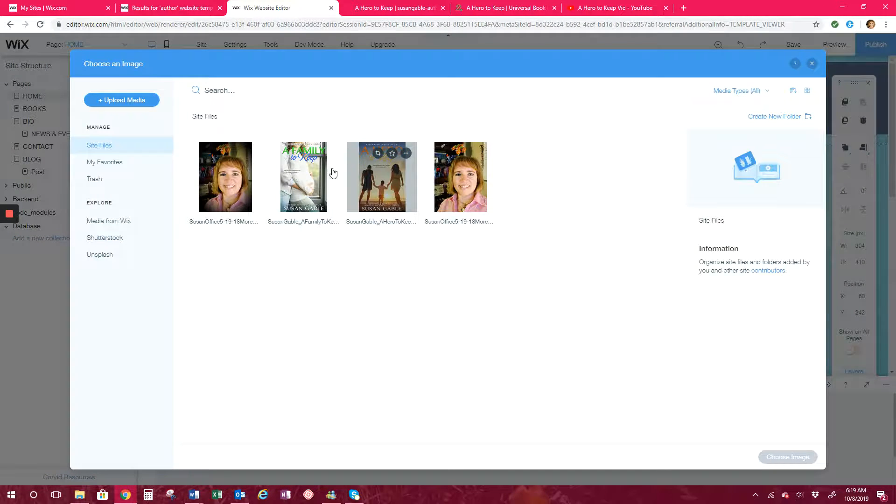
left_click(373, 182)
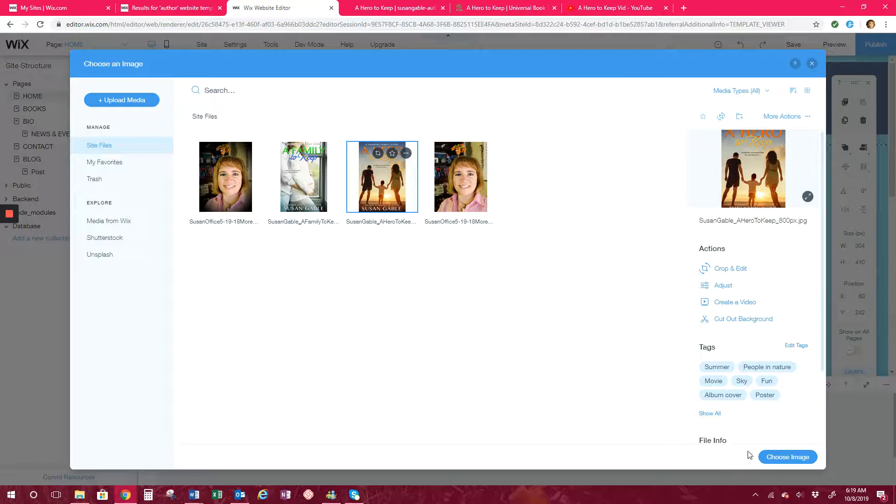
left_click(787, 458)
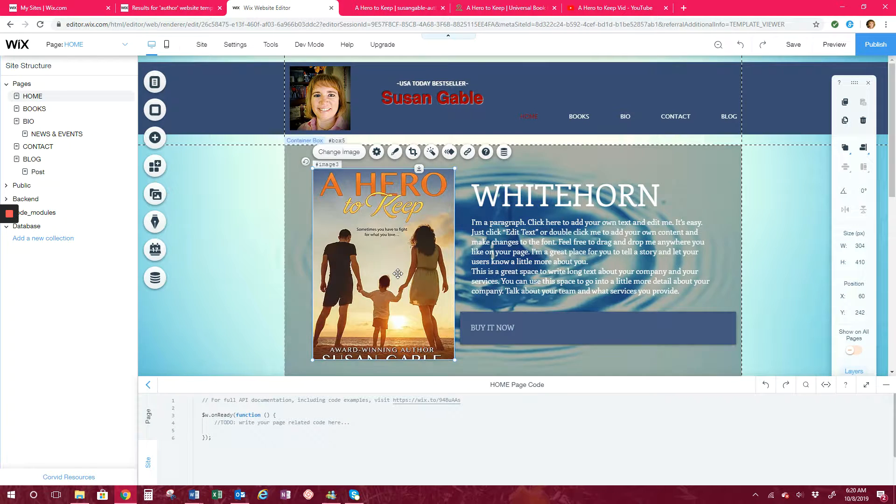
- Check the file information of the A Hero to Keep cover in the site files and choose the same image again
left_click(338, 153)
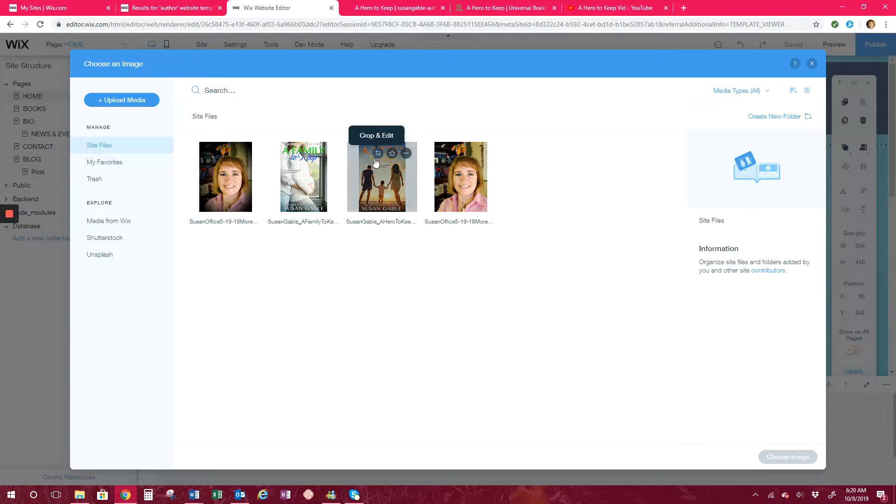
left_click(379, 170)
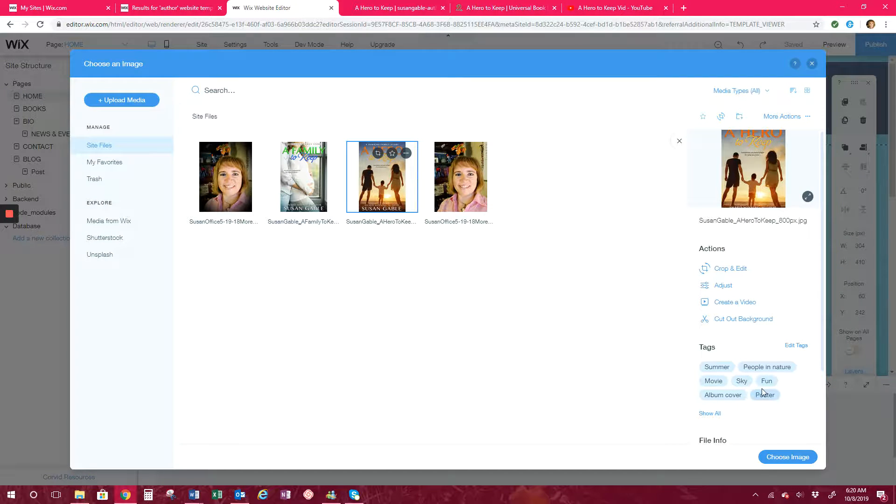
scroll(764, 392, "down", 2)
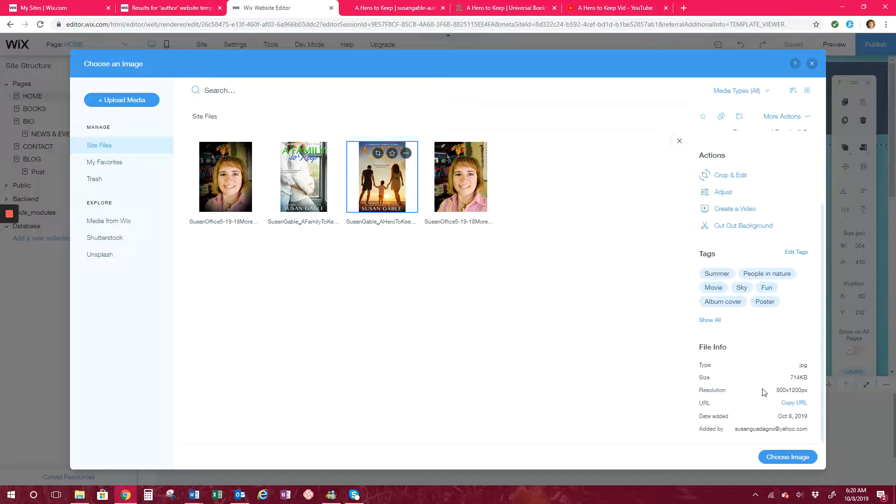
left_click(786, 458)
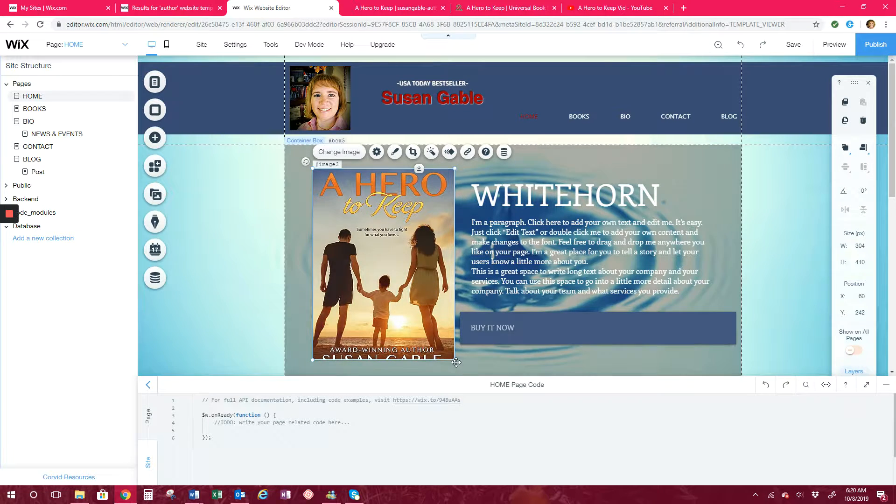
- Shrink the A Hero to Keep cover to about 201 × 272 px and tilt it to 351° beside the book description
left_click_drag(456, 362, 406, 295)
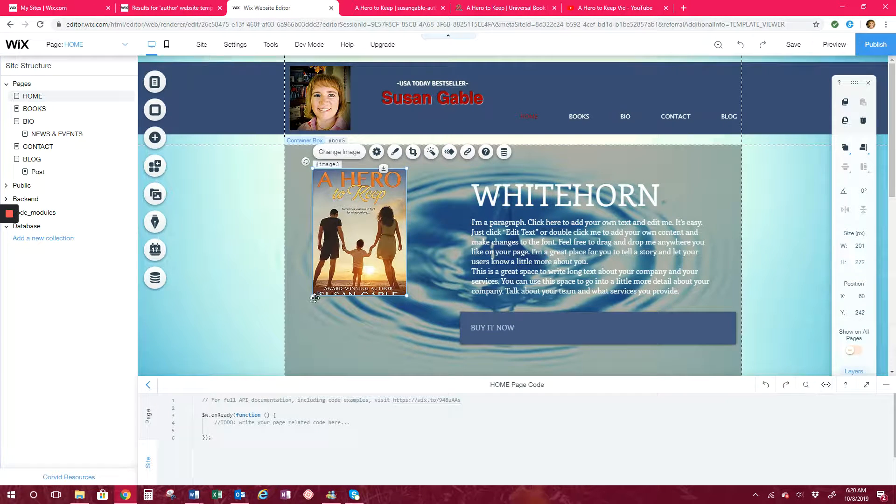
left_click_drag(314, 298, 316, 291)
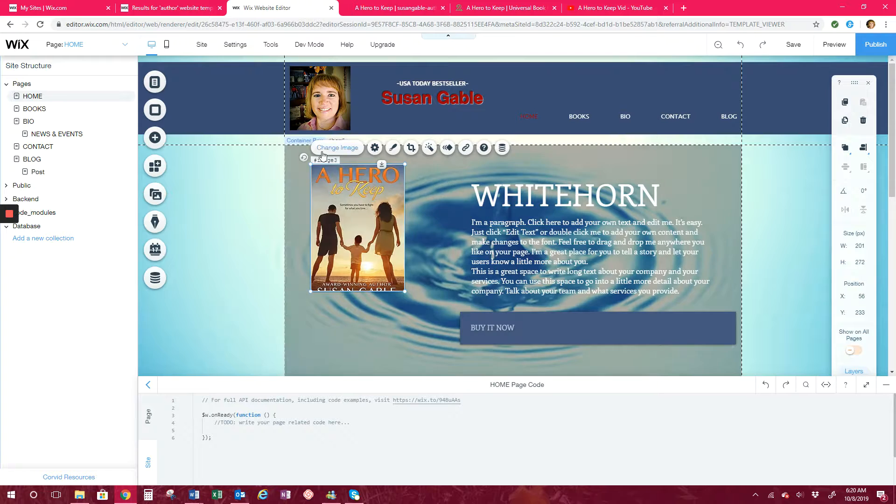
left_click_drag(299, 163, 287, 185)
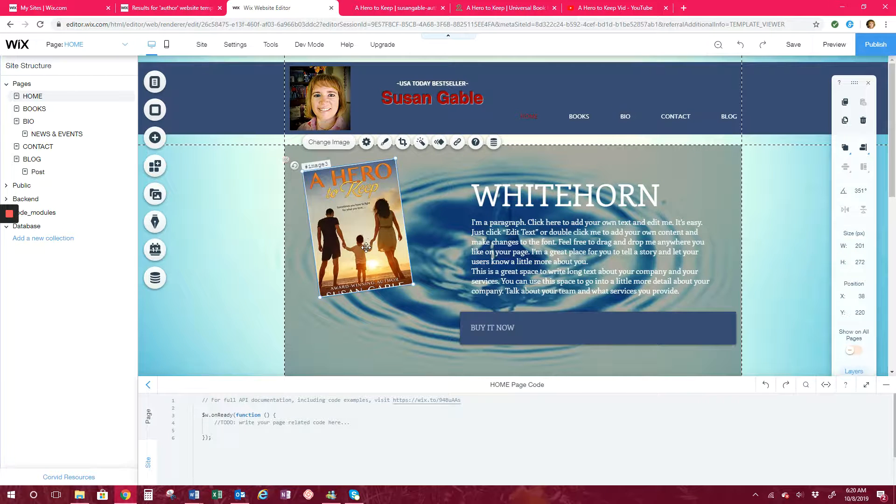
left_click_drag(366, 247, 364, 268)
left_click_drag(364, 231, 366, 214)
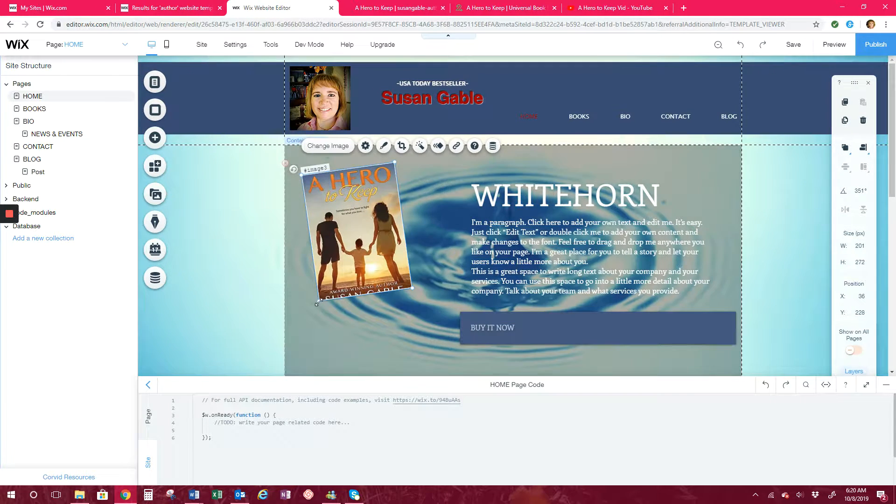
- Enlarge the A Hero to Keep cover to about 248 × 336 px and straighten it to 0°
left_click_drag(319, 302, 301, 333)
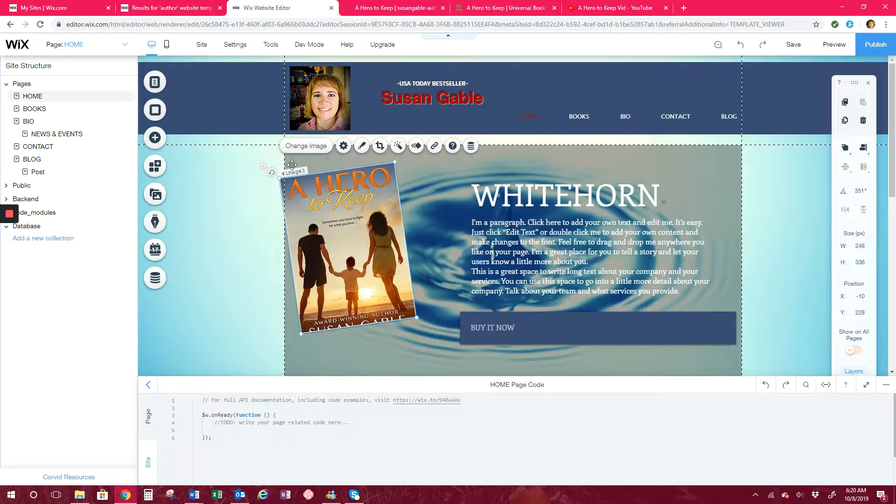
left_click_drag(271, 172, 328, 168)
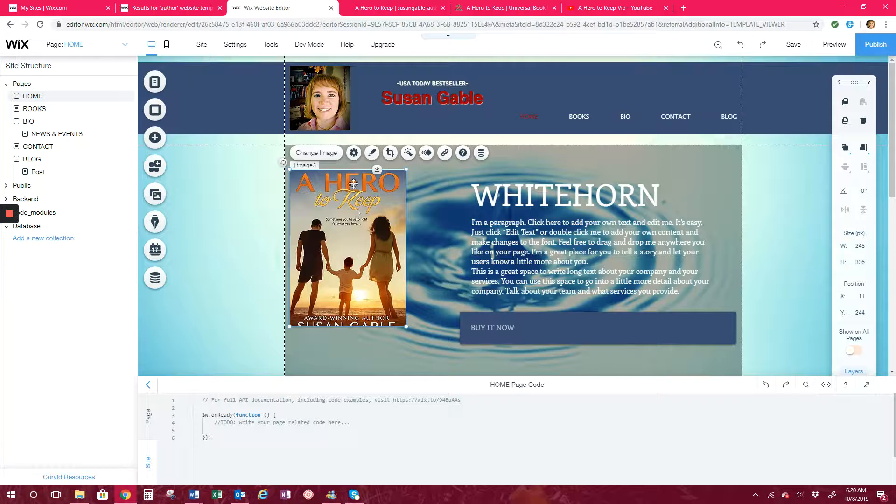
- Review the A Hero to Keep cover's image settings, including click behavior, link, image text, tooltip and resizing options
left_click(354, 153)
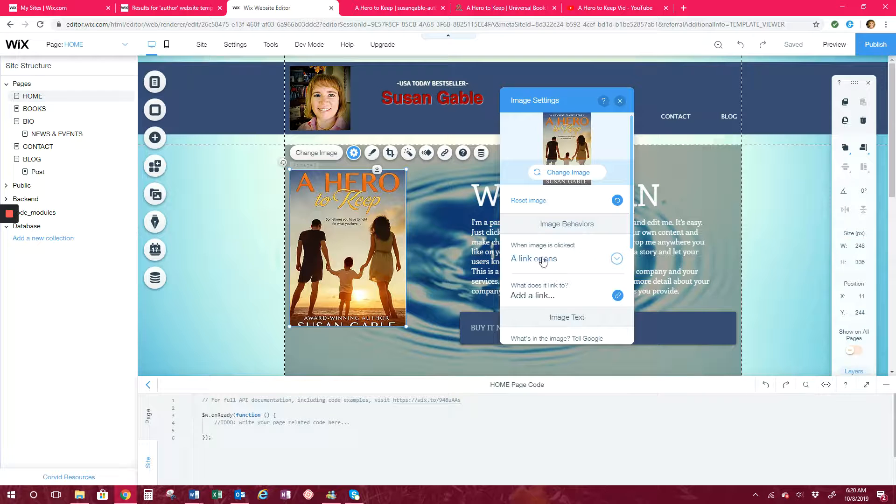
scroll(536, 260, "down", 3)
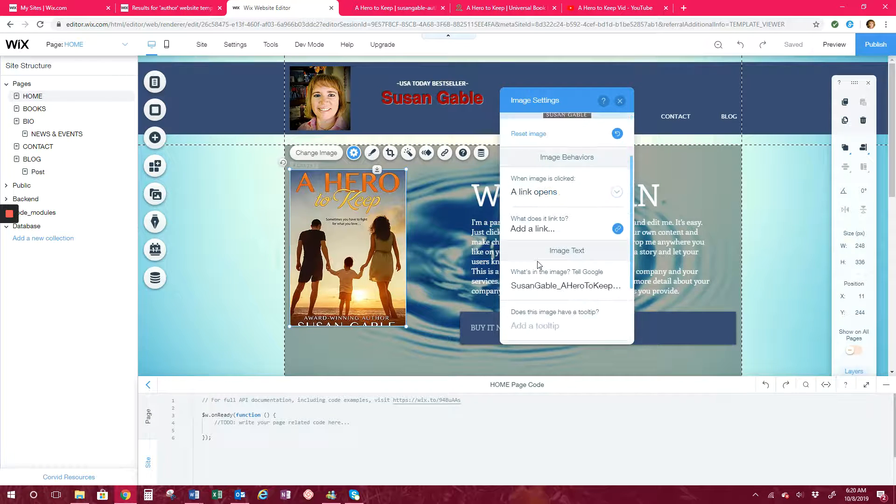
scroll(541, 242, "up", 3)
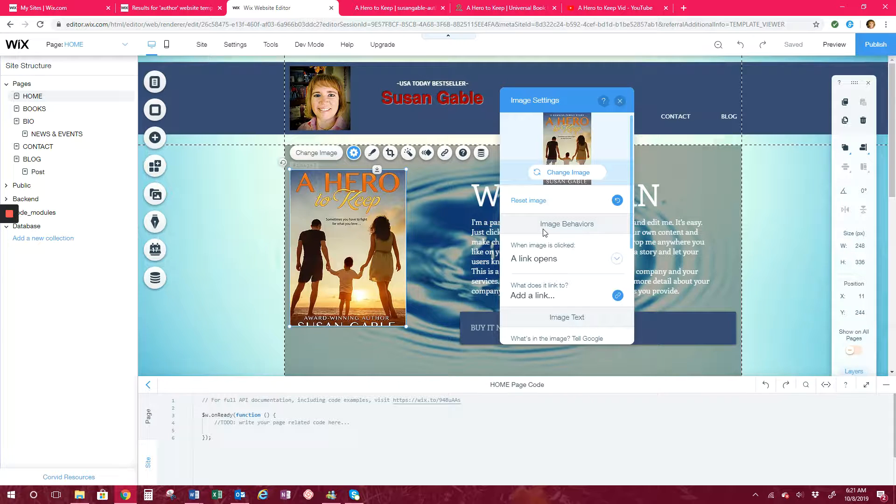
scroll(548, 238, "down", 2)
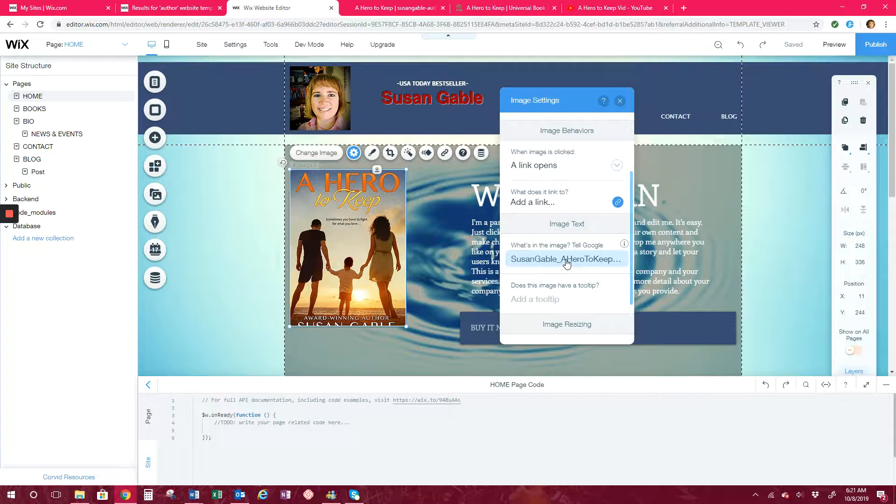
left_click(566, 261)
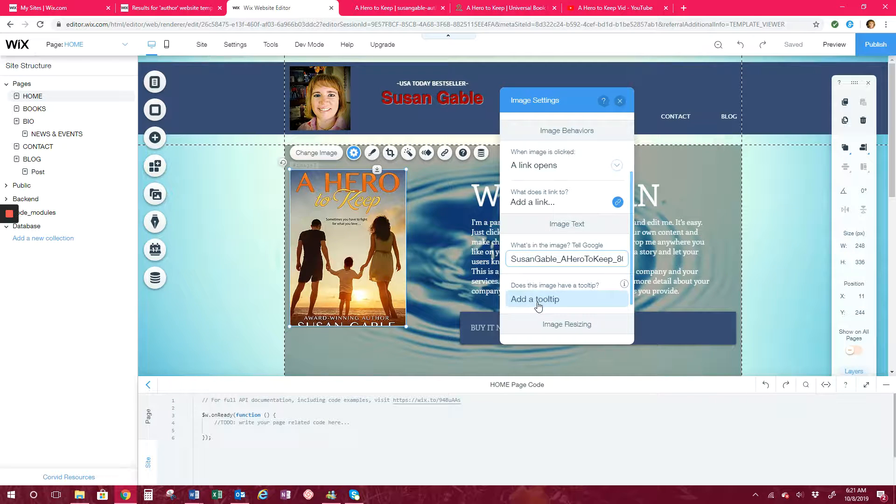
scroll(539, 305, "down", 3)
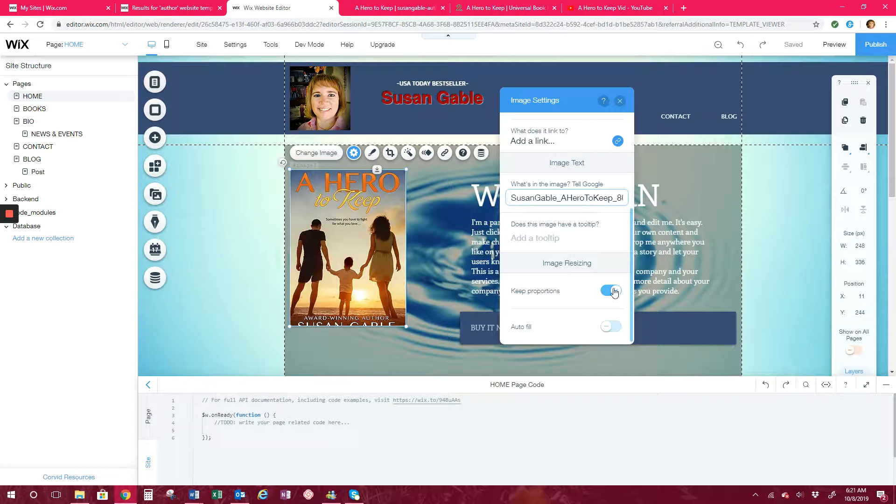
scroll(572, 275, "up", 5)
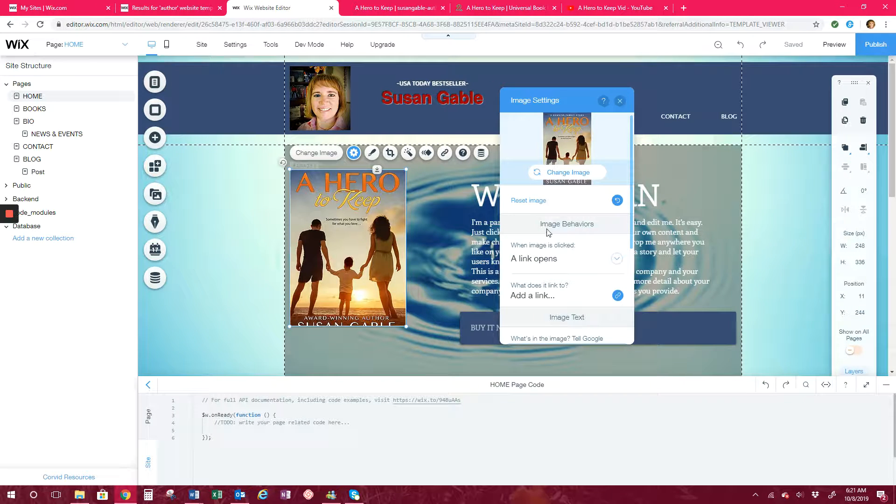
left_click(619, 102)
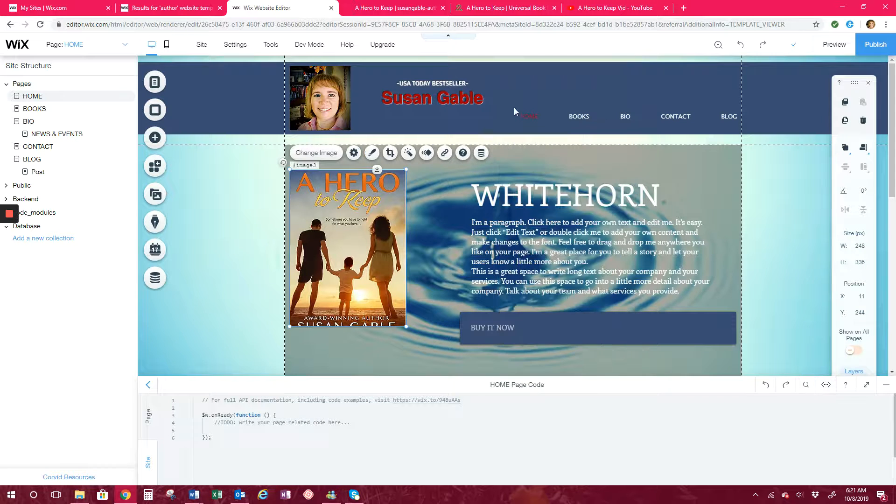
- Try several frame designs on the A Hero to Keep cover and finish with the themed No Frame design
left_click(372, 154)
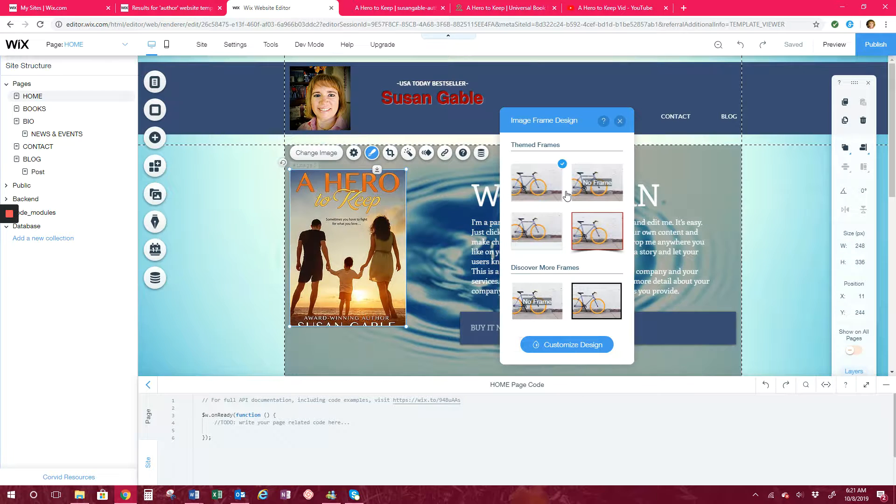
left_click(594, 302)
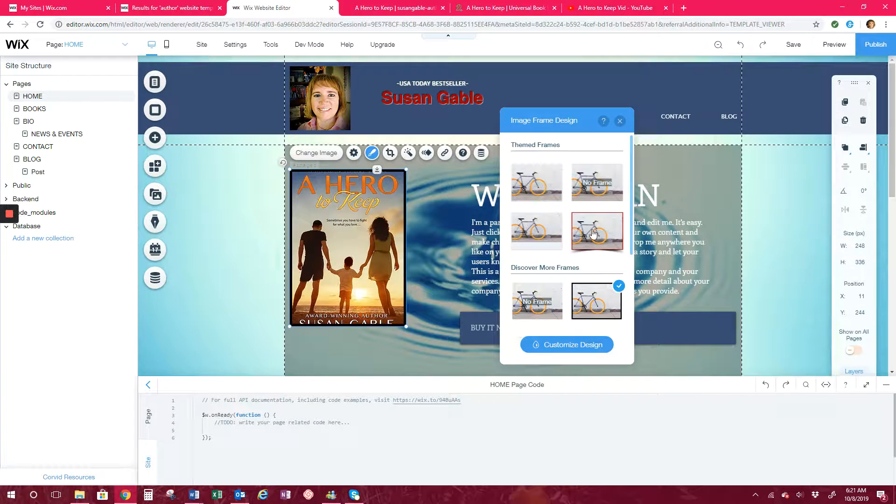
scroll(593, 234, "down", 4)
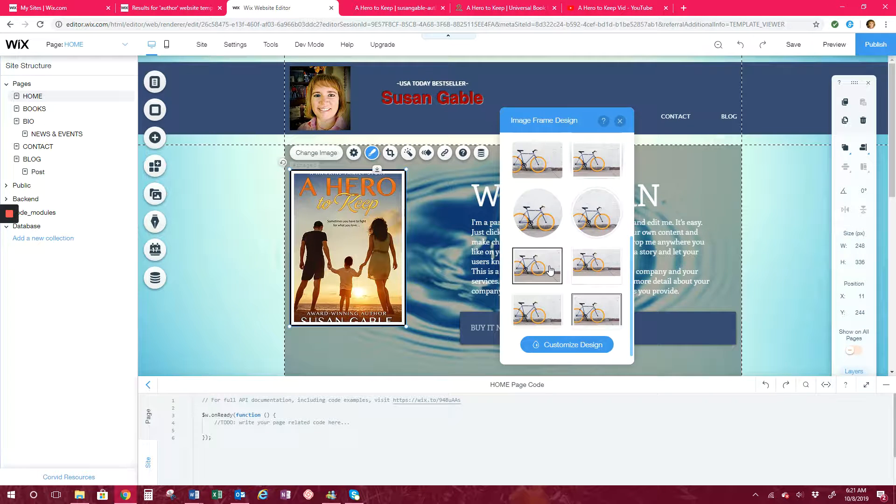
left_click(544, 269)
left_click(599, 268)
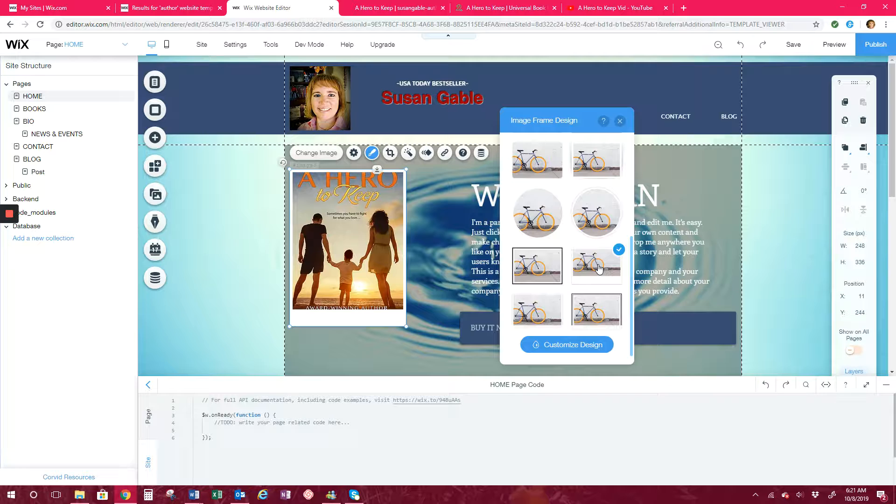
left_click(553, 271)
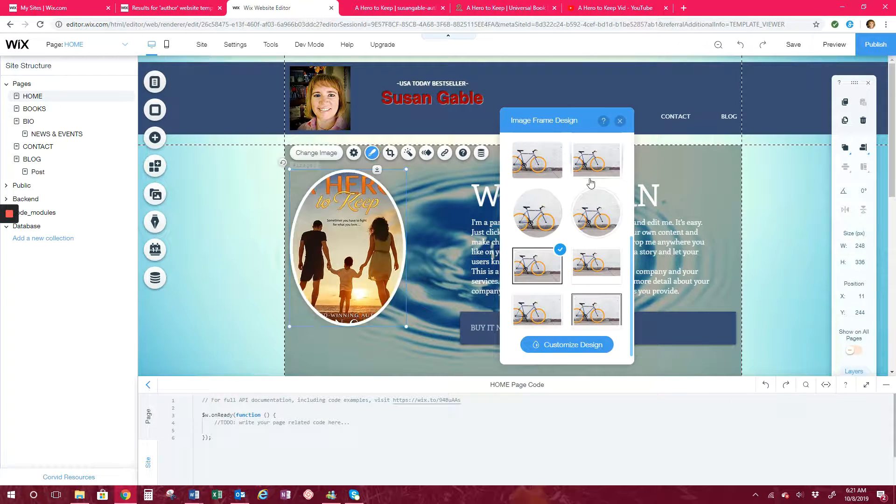
scroll(539, 164, "up", 5)
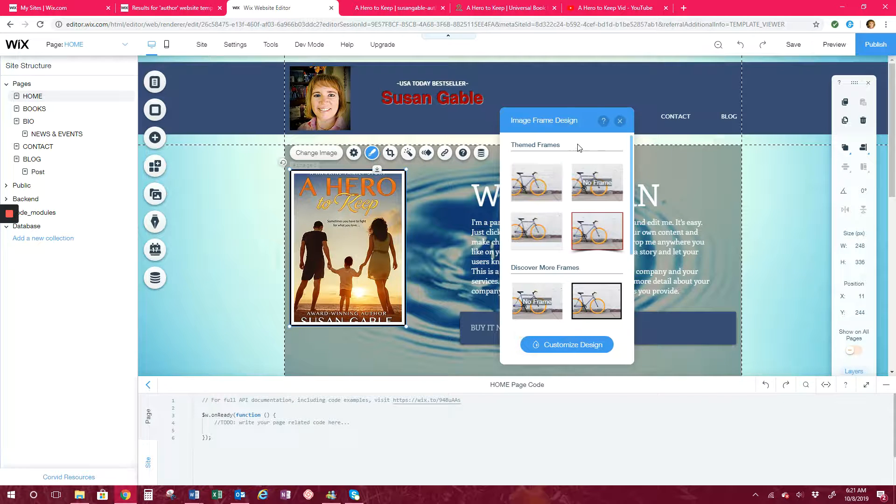
left_click(586, 188)
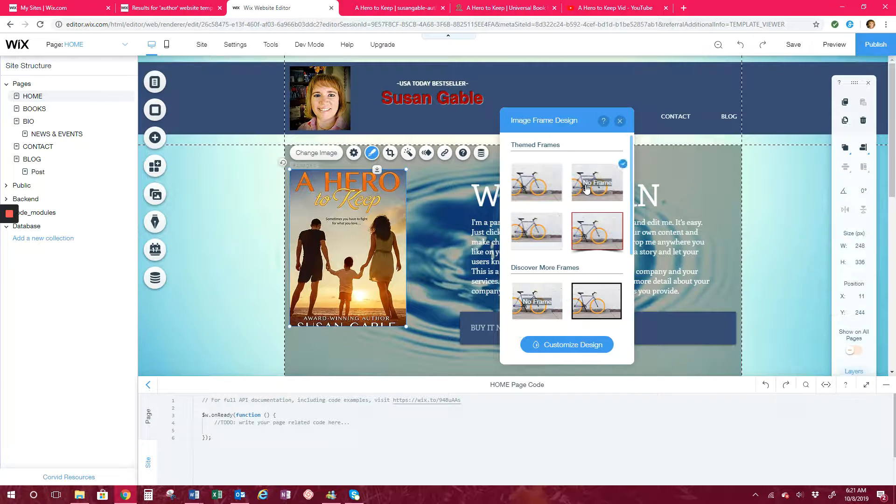
left_click(619, 123)
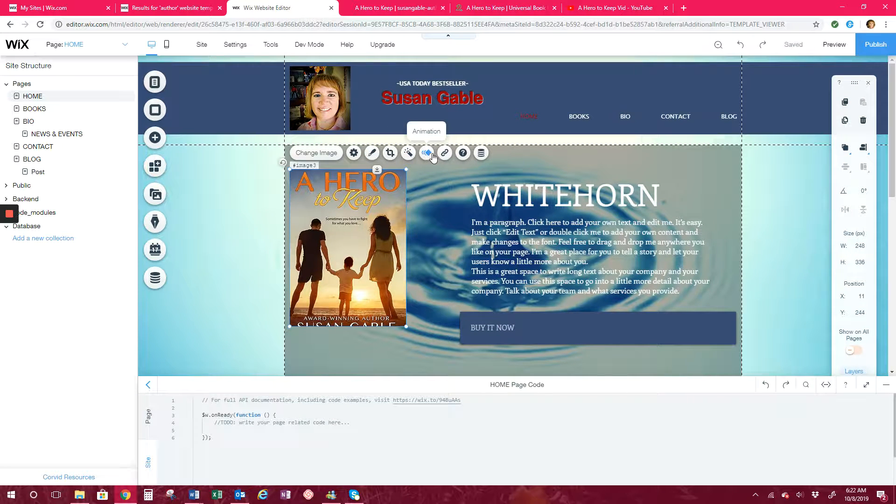
- Apply the Puff-In animation to the A Hero to Keep cover
left_click(428, 153)
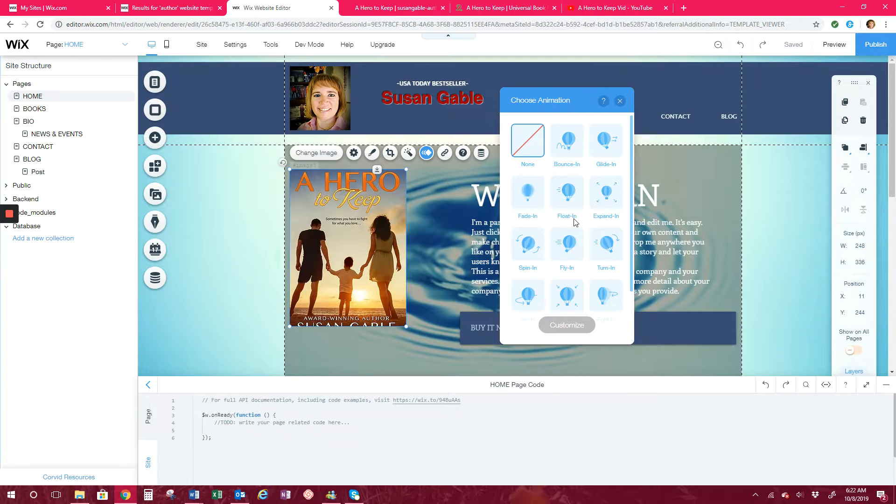
scroll(569, 280, "down", 1)
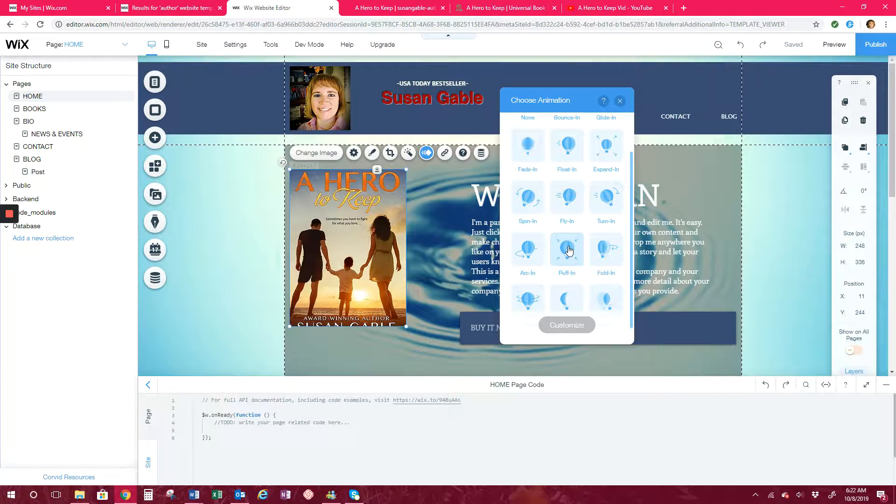
left_click(569, 251)
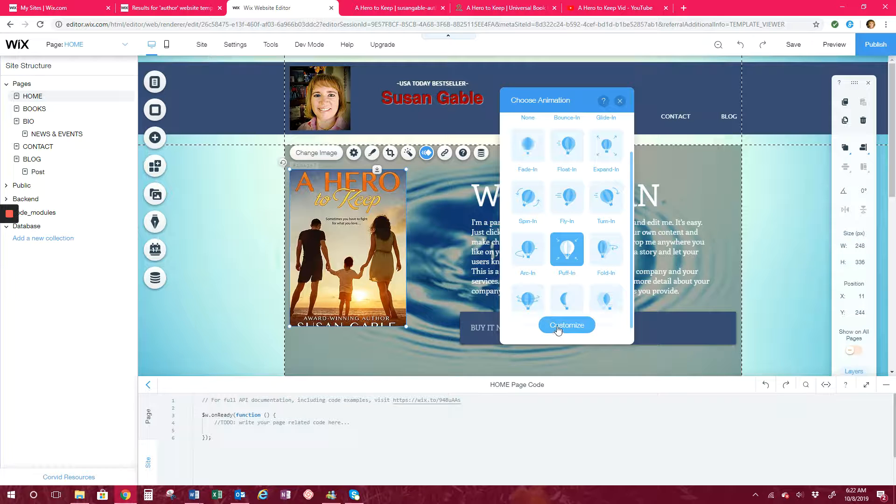
left_click(619, 101)
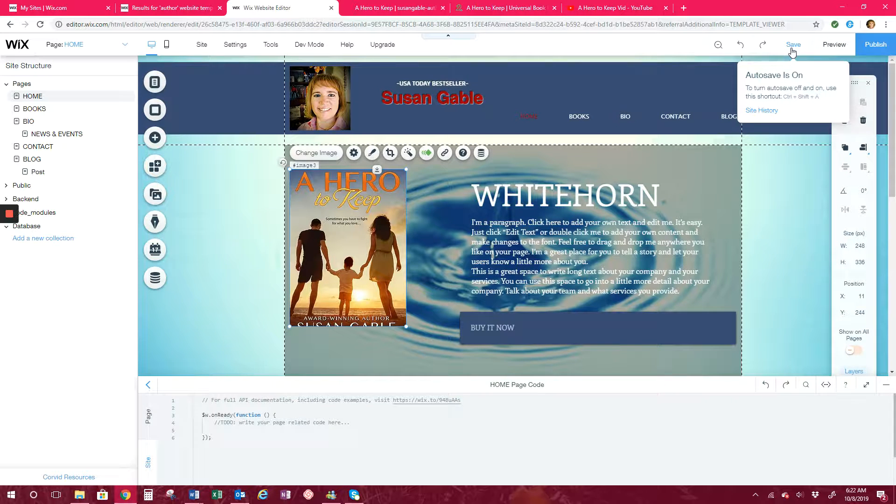
- Preview the HOME page in its desktop layout and save the site
left_click(832, 45)
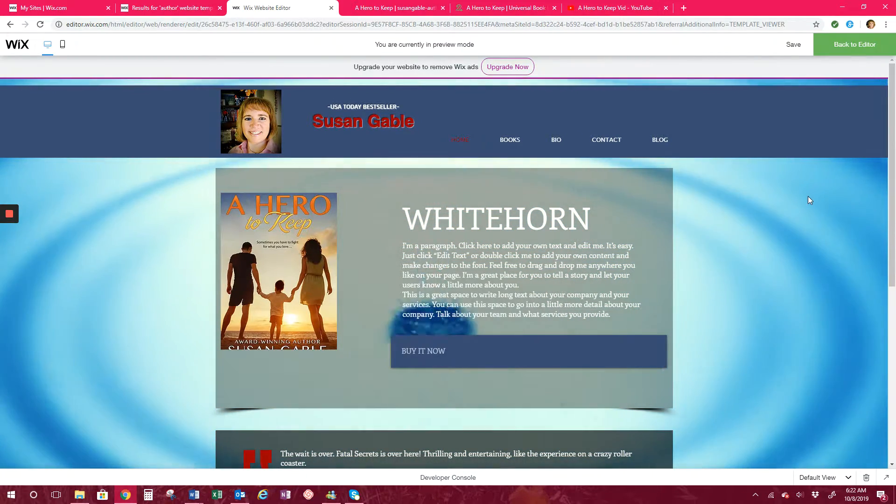
left_click(793, 45)
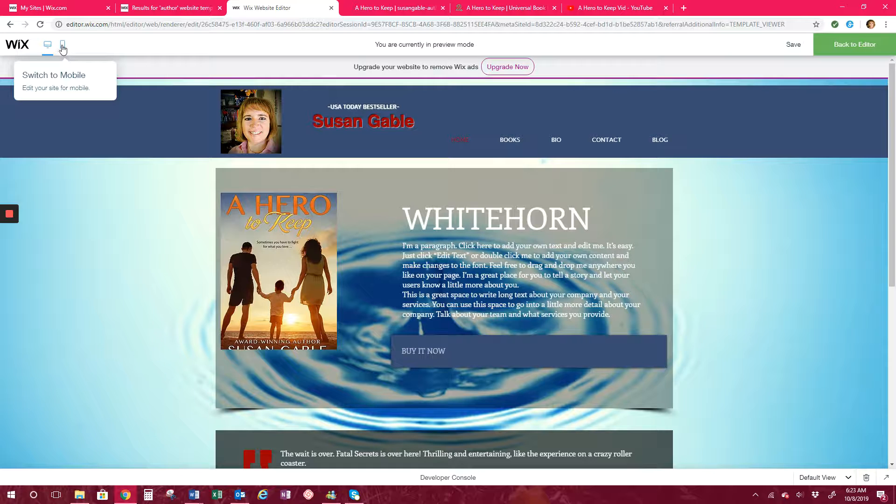
- Switch the preview to mobile and examine how the book cover, buy button and description are laid out
left_click(63, 47)
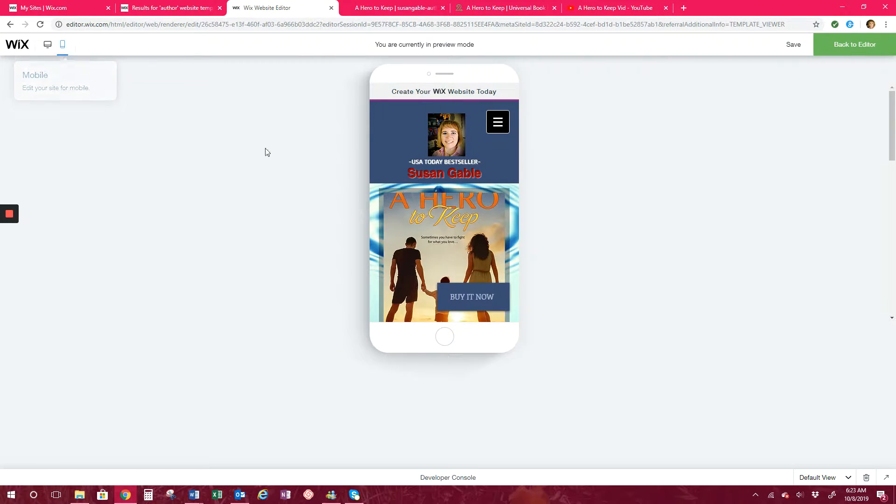
scroll(483, 252, "down", 3)
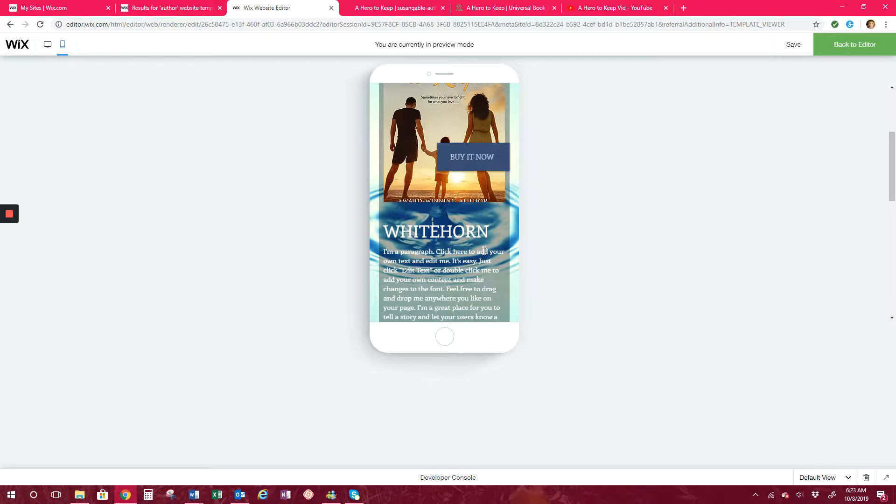
scroll(481, 235, "up", 3)
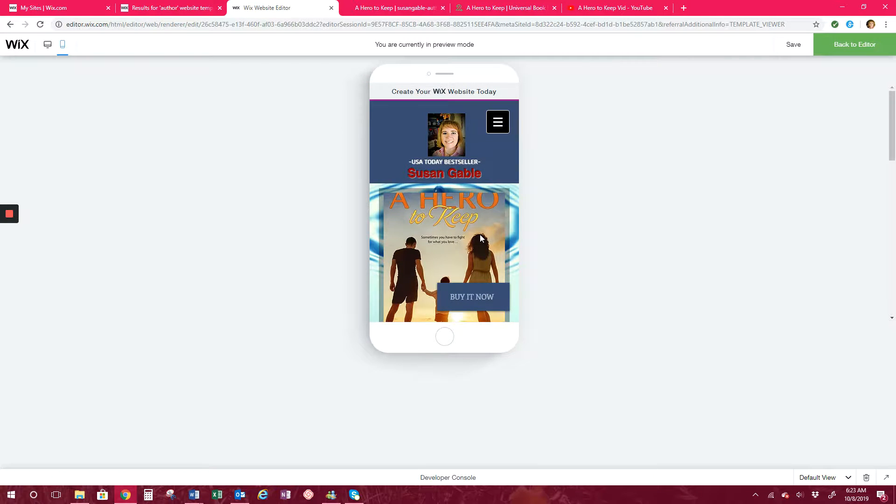
scroll(479, 234, "down", 3)
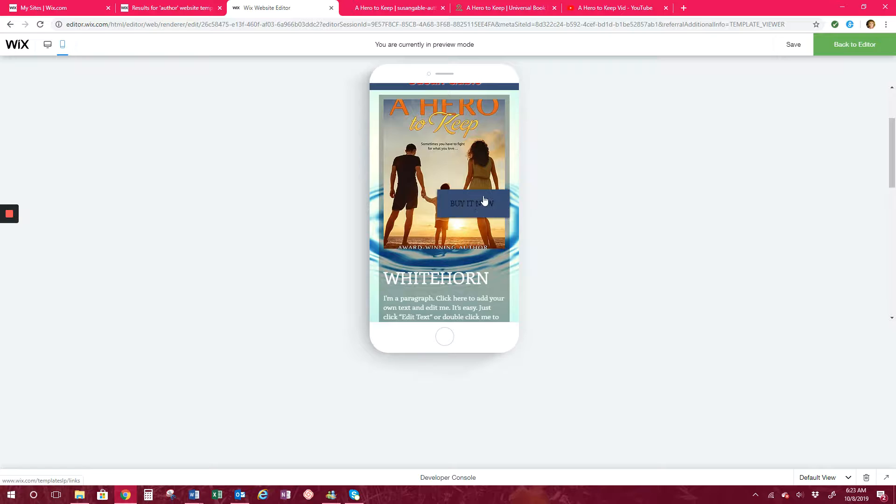
scroll(488, 204, "down", 1)
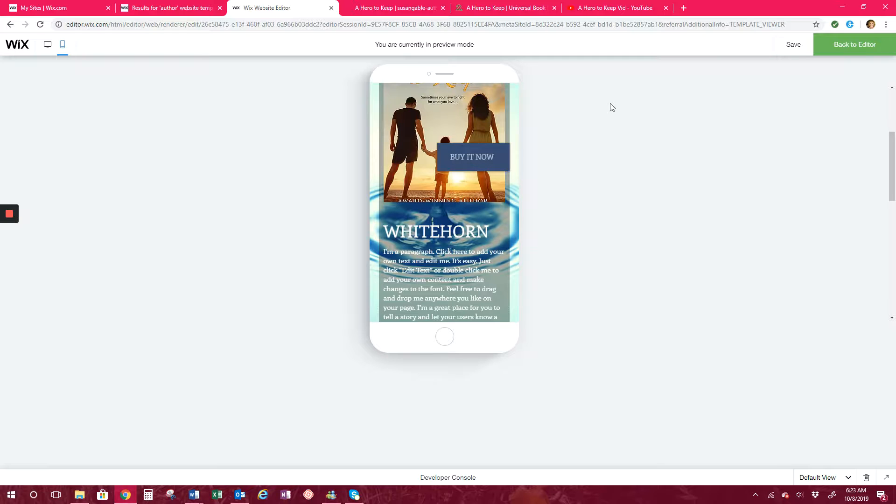
- Return to editing the mobile site, skip its introduction, and shift the featured book's box to Y 177
left_click(856, 47)
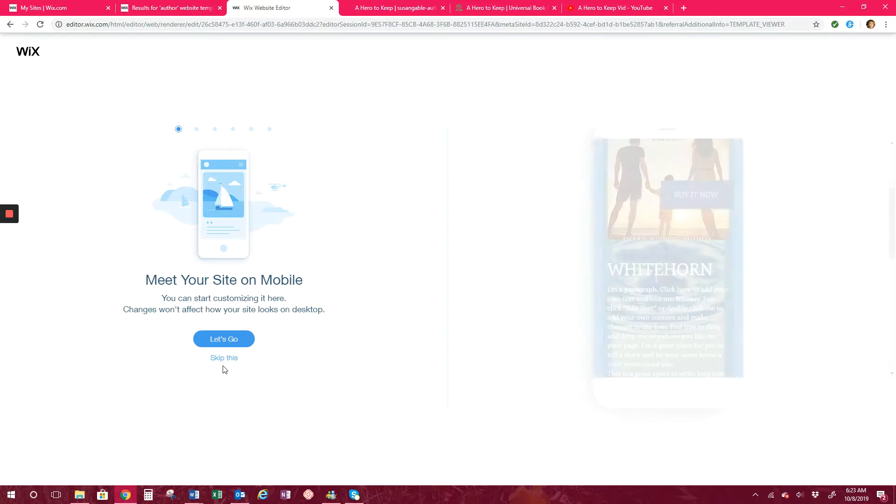
left_click(224, 362)
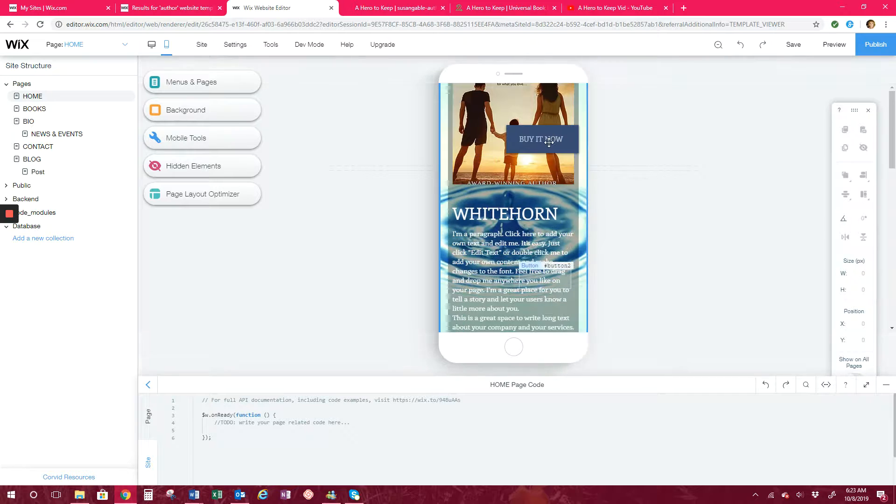
left_click(539, 180)
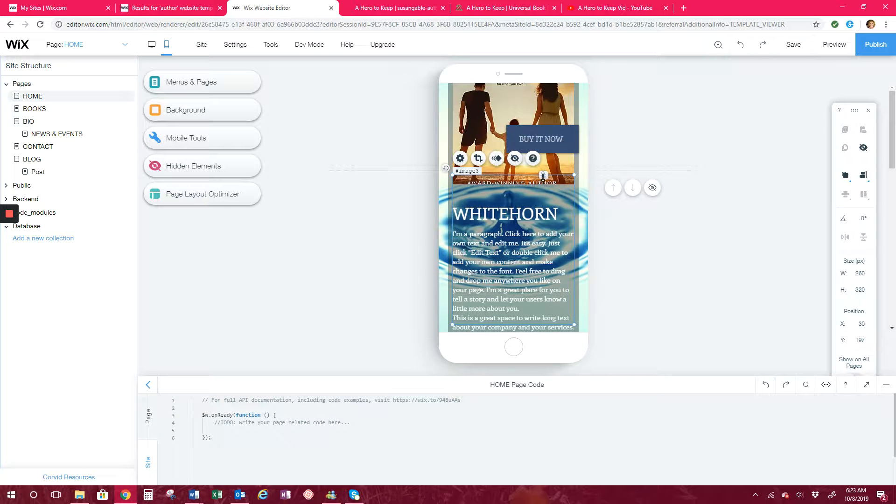
left_click_drag(543, 176, 543, 207)
left_click(544, 172)
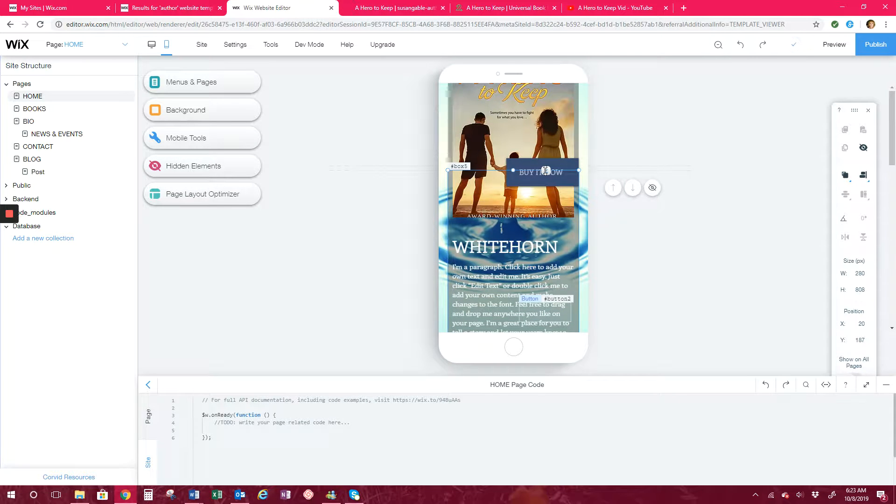
mouse_move(545, 170)
left_click_drag(547, 207, 543, 167)
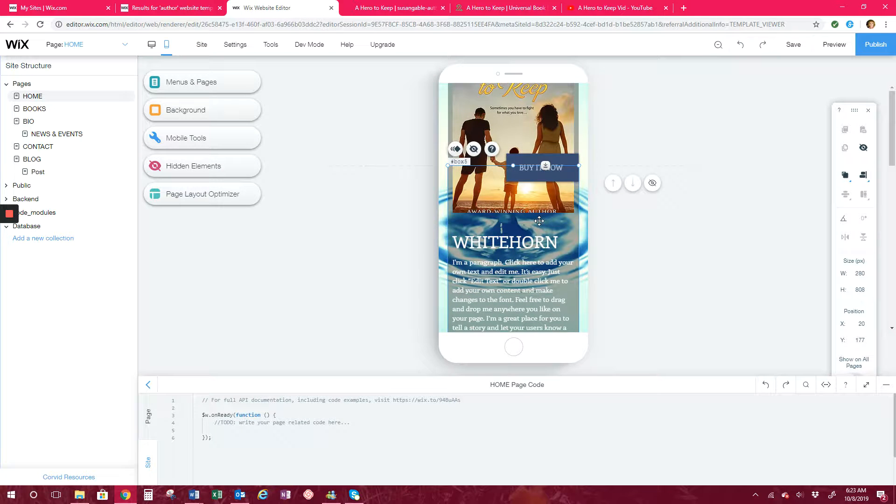
- Push the WHITEHORN text block down to Y 671 and the featured book's box down to Y 228
left_click(528, 242)
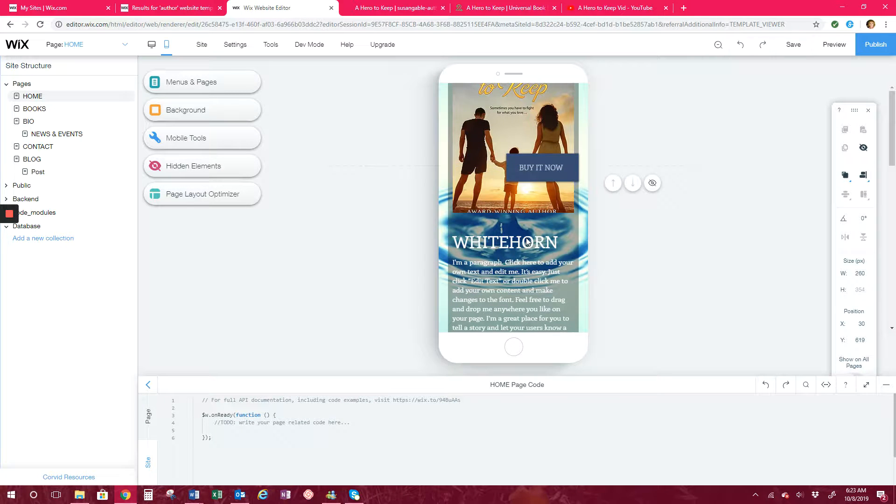
mouse_move(537, 238)
left_mouse_down()
mouse_move(545, 259)
mouse_move(538, 280)
mouse_move(542, 254)
left_mouse_up()
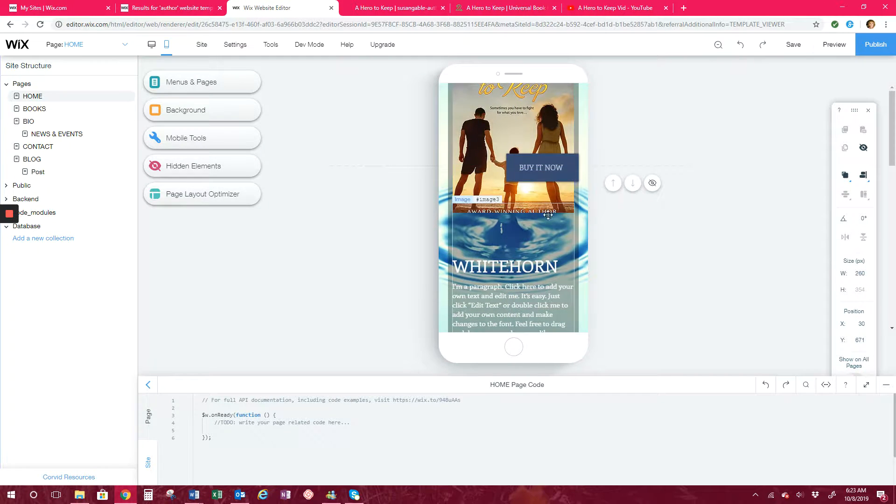
left_click(544, 233)
left_click_drag(544, 168, 544, 192)
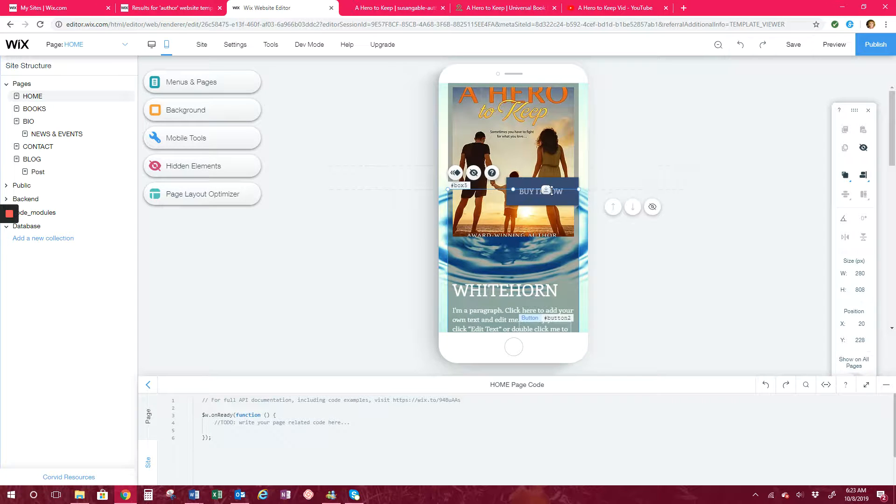
- Shorten the featured book's box from its upper edge to Y 309, and move the BUY IT NOW text to Y 652 and its blue box to Y 645
left_click_drag(574, 192, 559, 240)
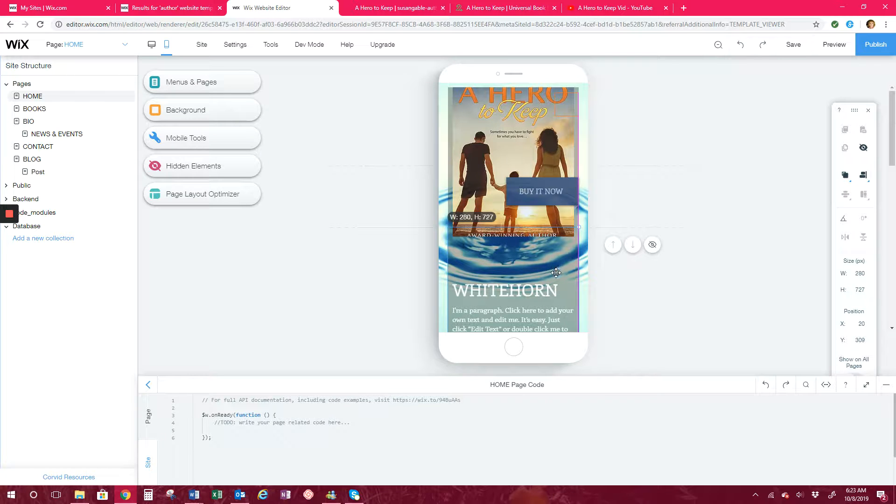
left_click_drag(549, 198, 534, 255)
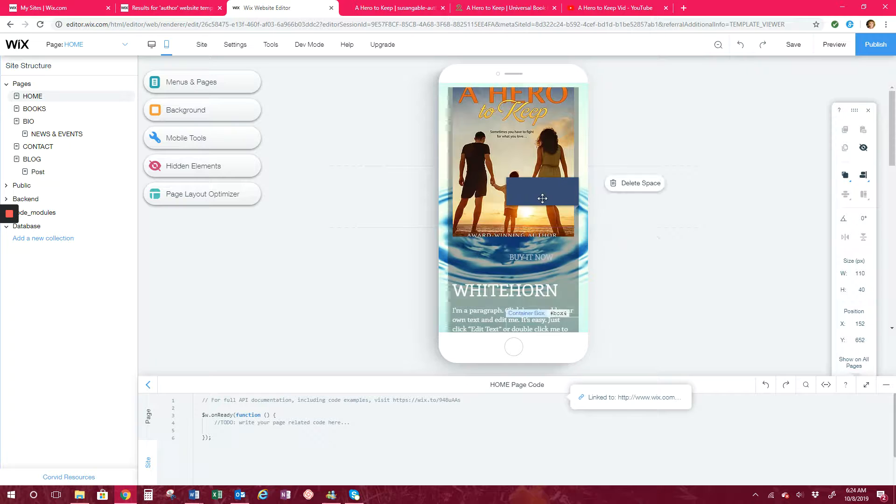
left_click_drag(542, 199, 537, 267)
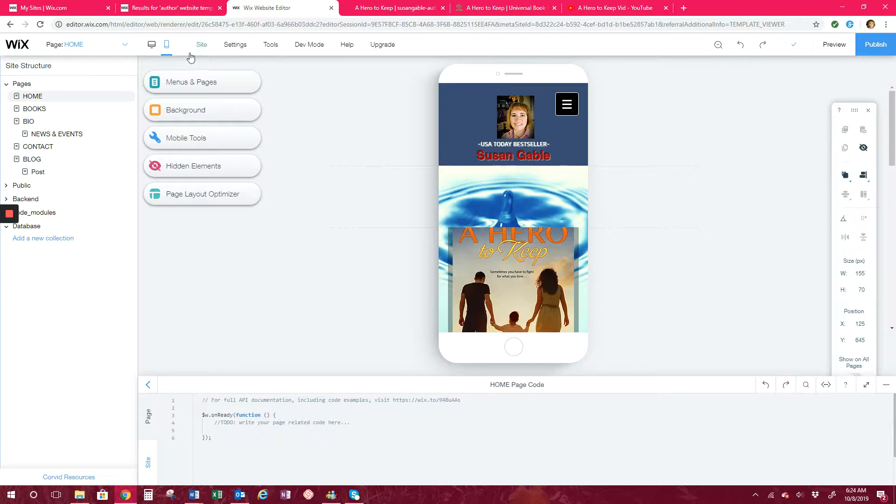
- Switch to the desktop layout and replace the WHITEHORN heading with "A Hero to Keep"
left_click(151, 46)
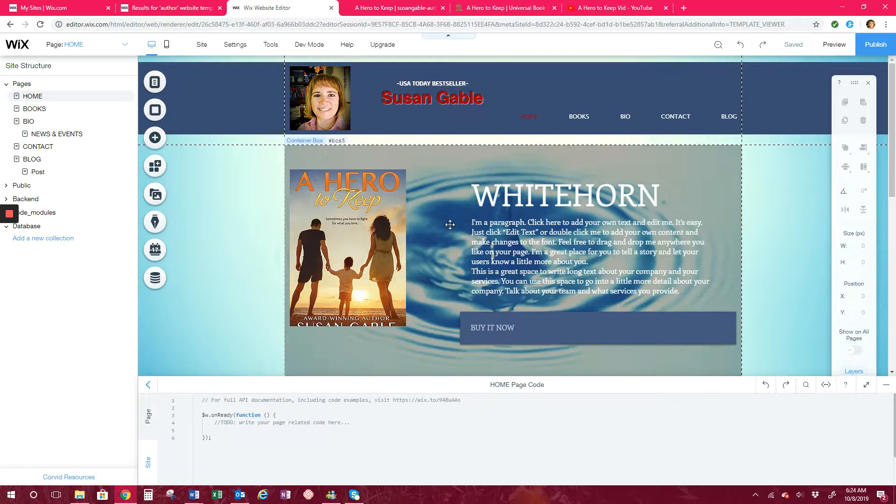
left_click(656, 189)
left_click(656, 188)
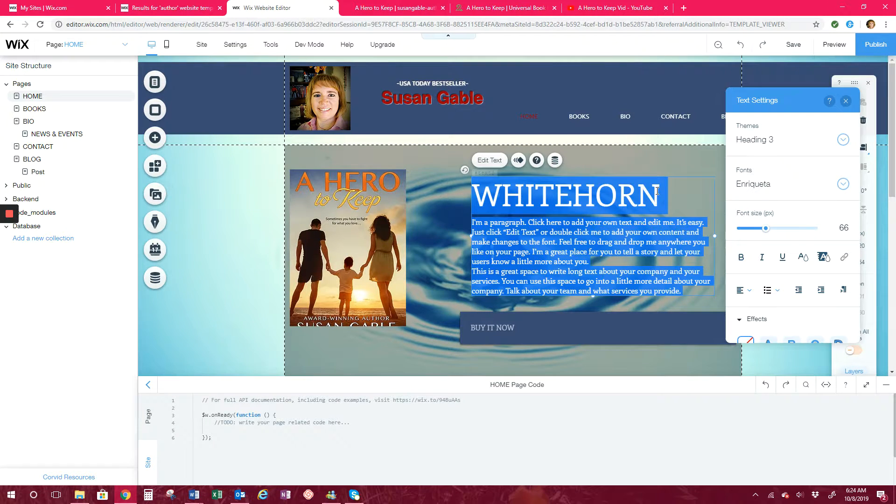
left_click(657, 192)
key("BackSpace")
key("BackSpace")
key("BackSpace")
key("BackSpace")
key("BackSpace")
key("BackSpace")
key("BackSpace")
key("BackSpace")
key("BackSpace")
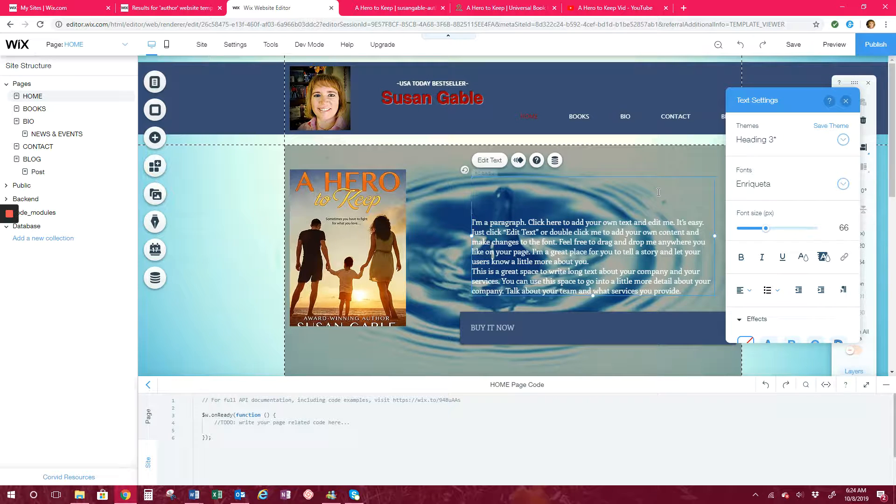
type("A Hero t")
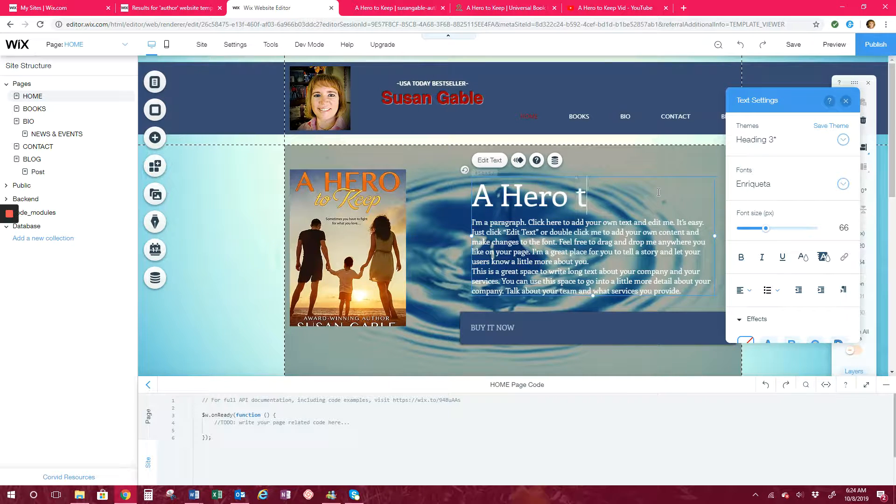
type("o Keep")
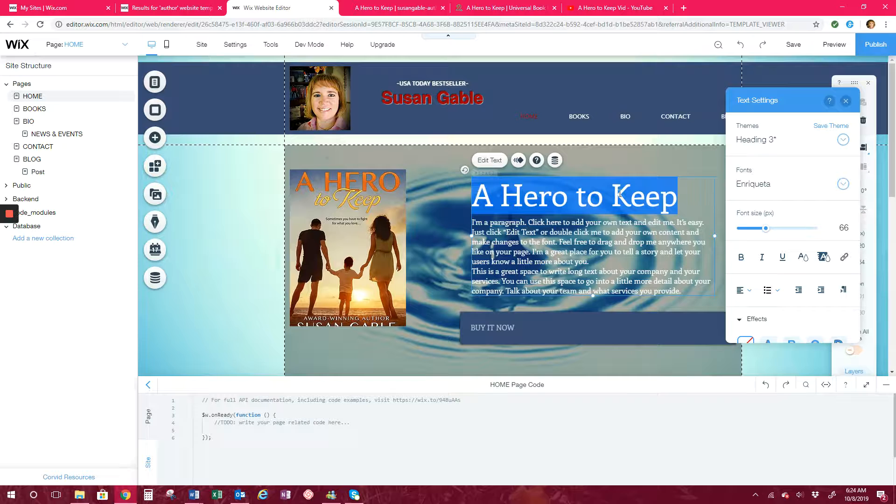
- Set the font of the "A Hero to Keep" heading to Helvetica Bold
left_click(842, 185)
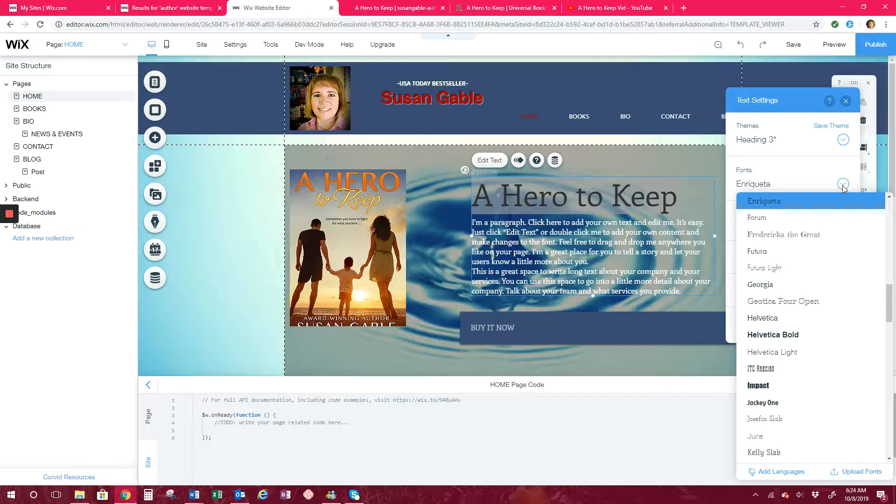
left_click(786, 334)
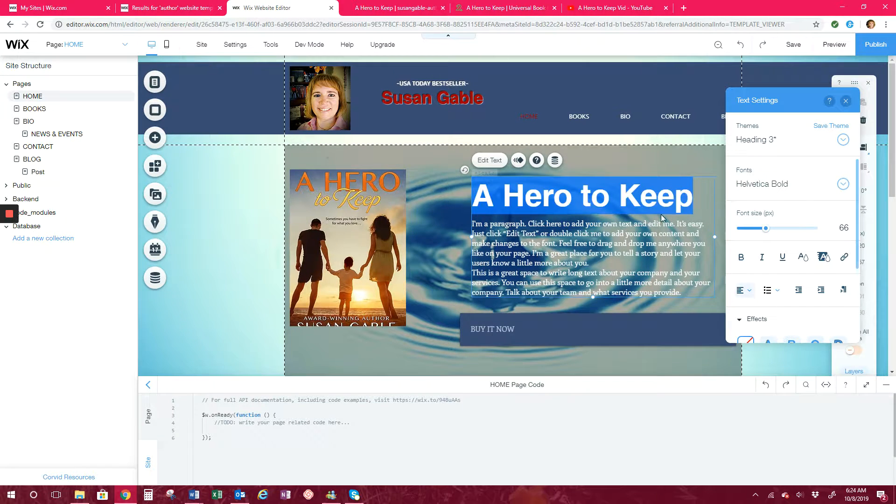
left_click(595, 212)
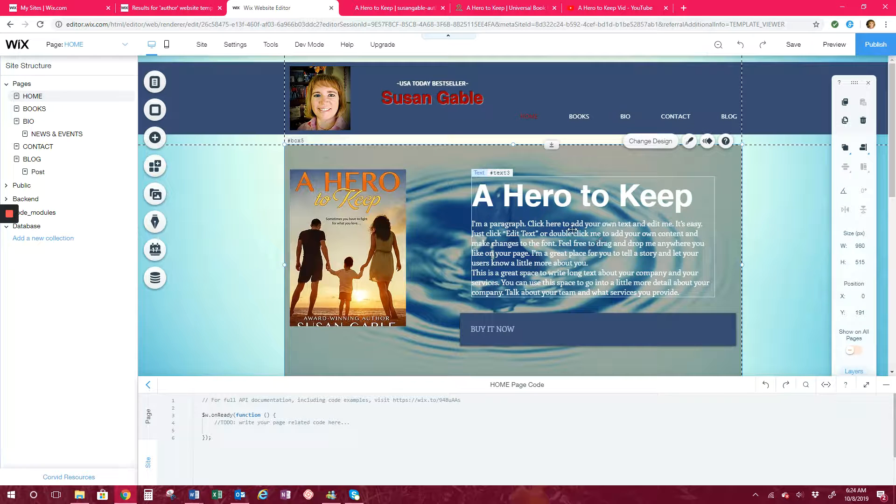
- Switch to Blurbs for Books.docx in Word, copy the bold tagline under A Hero to Keep, and minimize the document
mouse_move(196, 498)
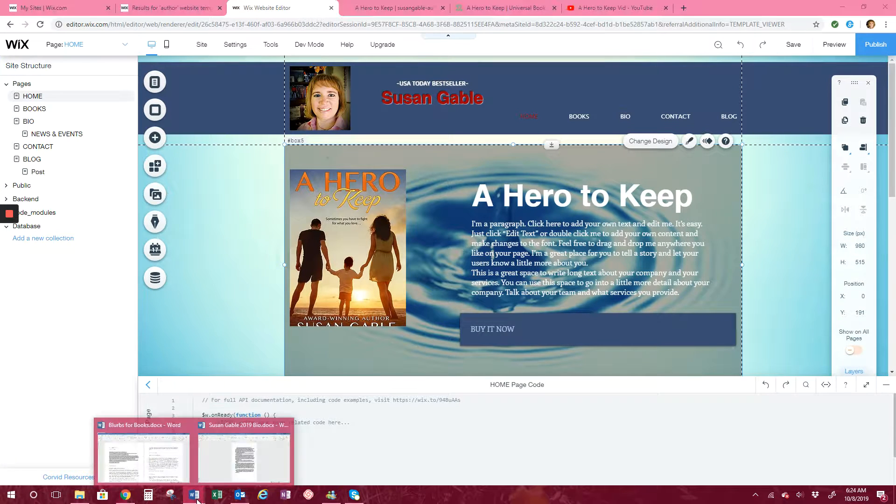
left_click(139, 453)
left_click(296, 181)
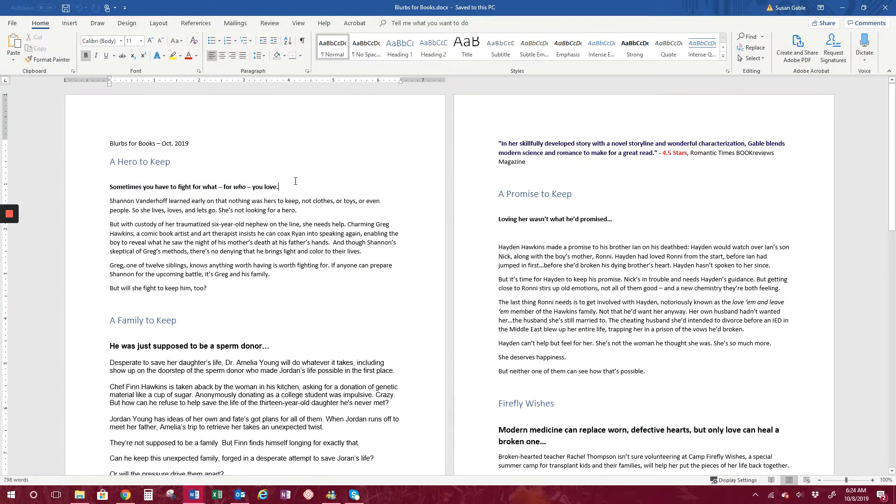
left_click_drag(290, 183, 117, 186)
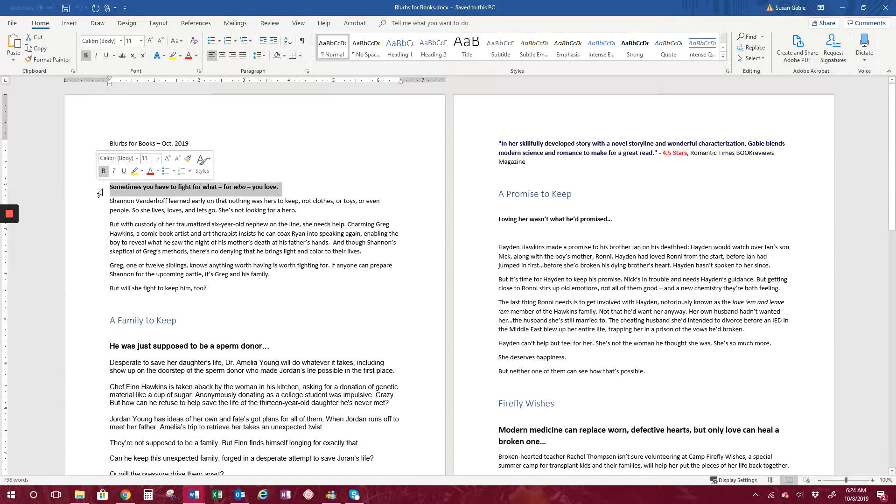
right_click(119, 188)
left_click(140, 210)
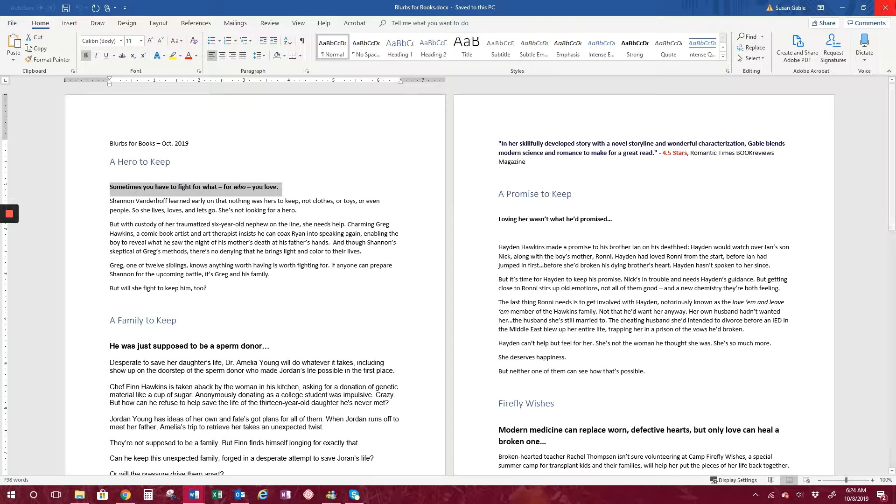
left_click(843, 9)
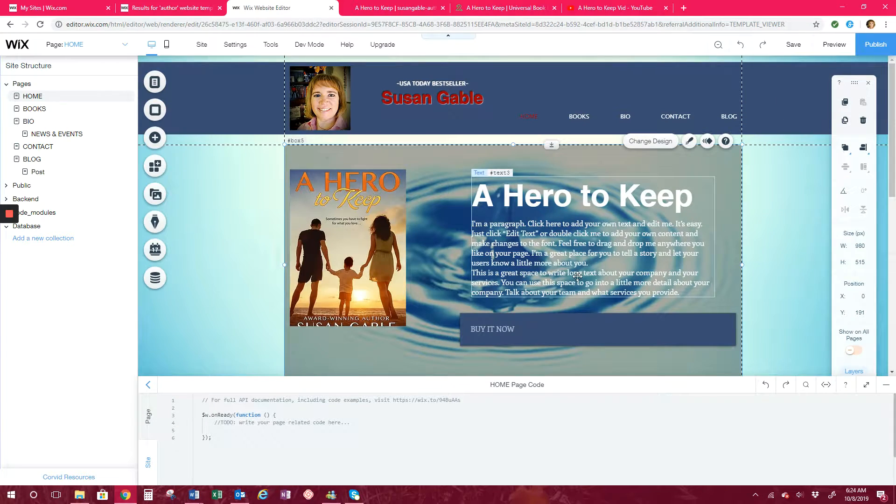
- Replace the placeholder paragraphs under the A Hero to Keep heading with the copied tagline
left_click(686, 290)
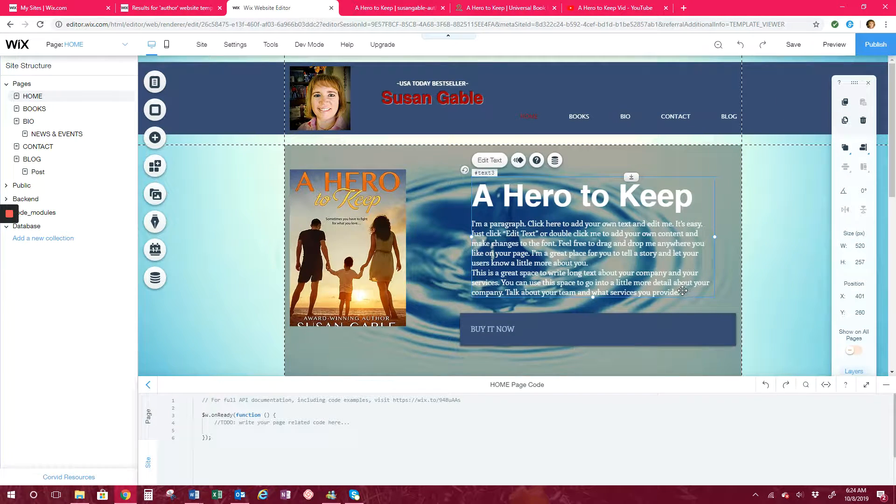
double_click(682, 291)
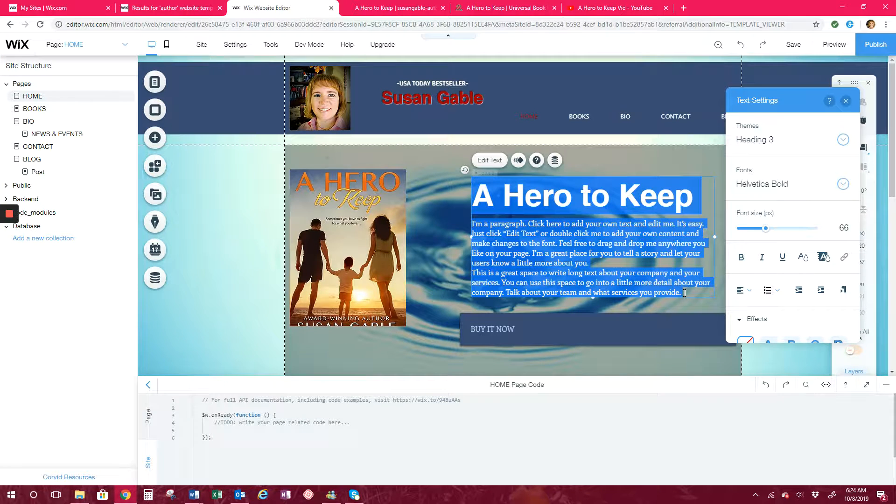
left_click_drag(684, 292, 464, 216)
key("Delete")
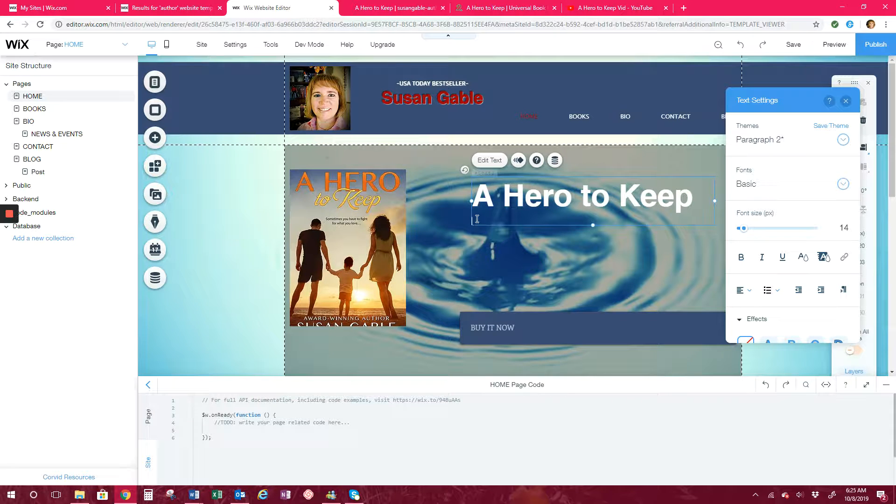
right_click(477, 220)
left_click(496, 276)
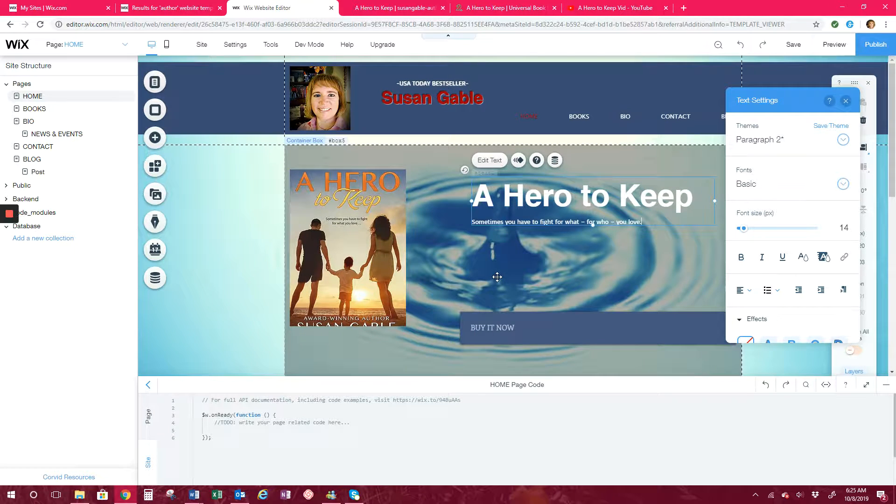
- Set the font size of the tagline under the heading to 28 px
left_click_drag(653, 220, 478, 225)
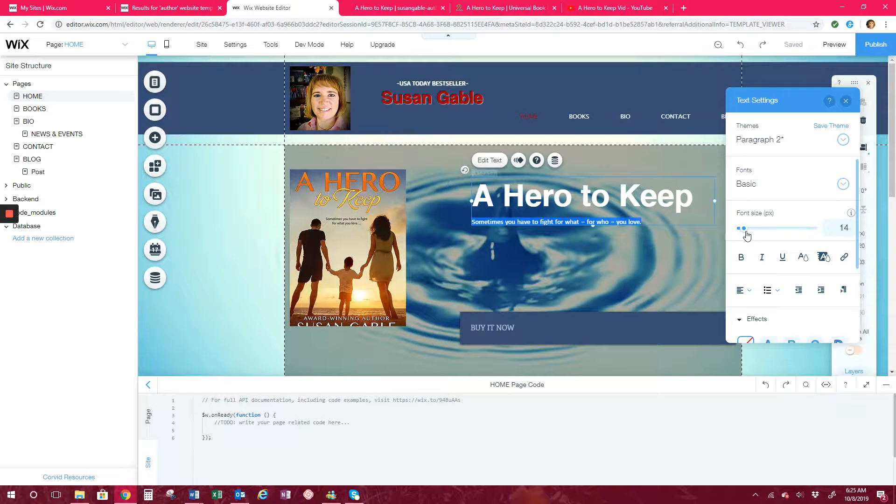
left_click_drag(744, 228, 752, 236)
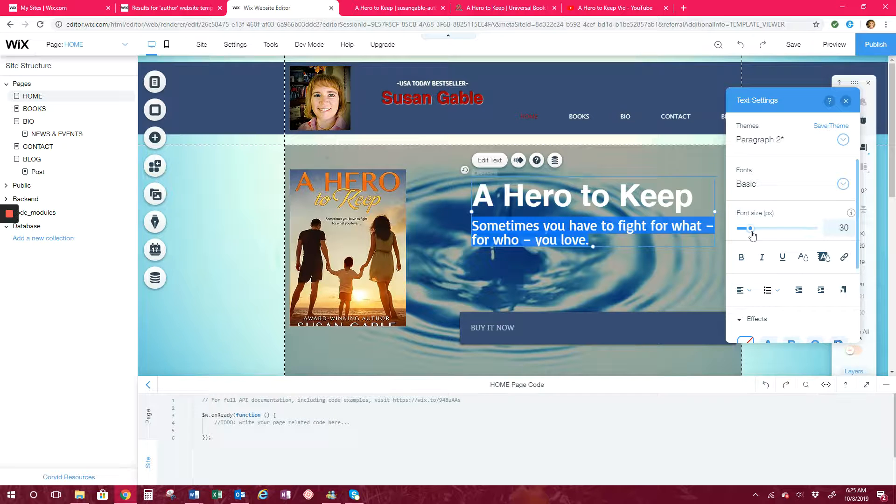
left_click_drag(752, 236, 750, 235)
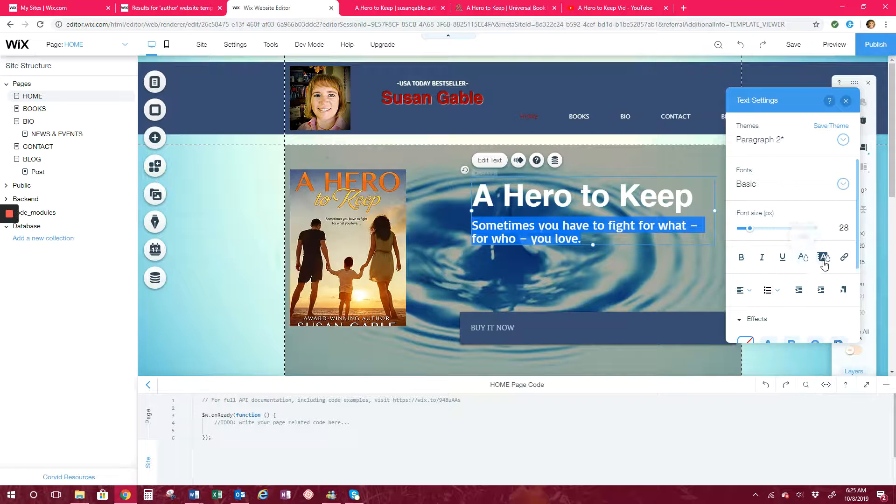
- Set the tagline's custom line spacing to 1.1
scroll(812, 266, "down", 1)
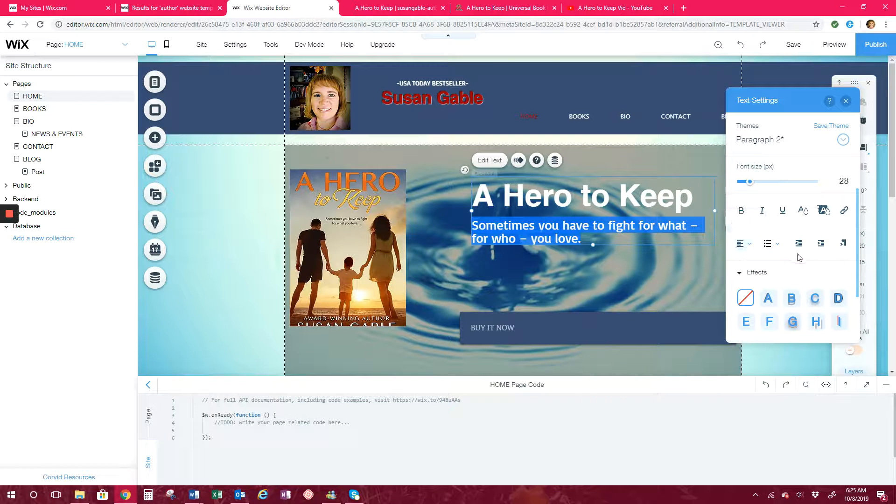
scroll(801, 269, "down", 2)
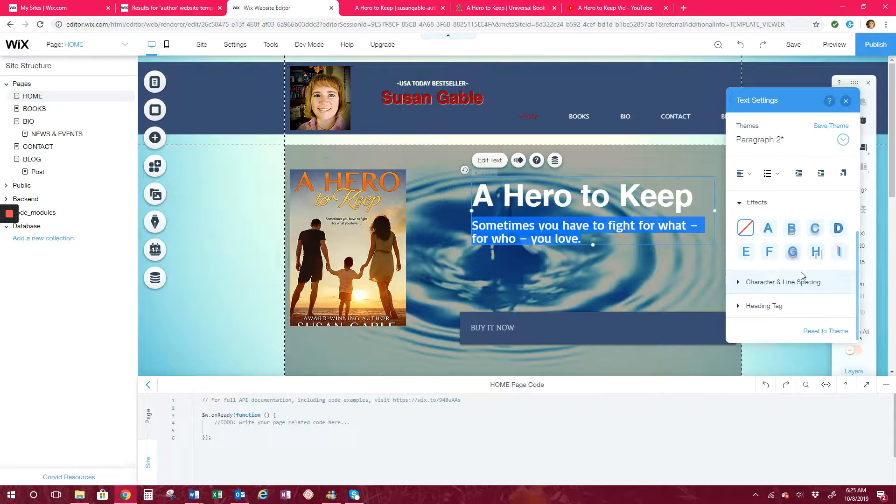
left_click(742, 282)
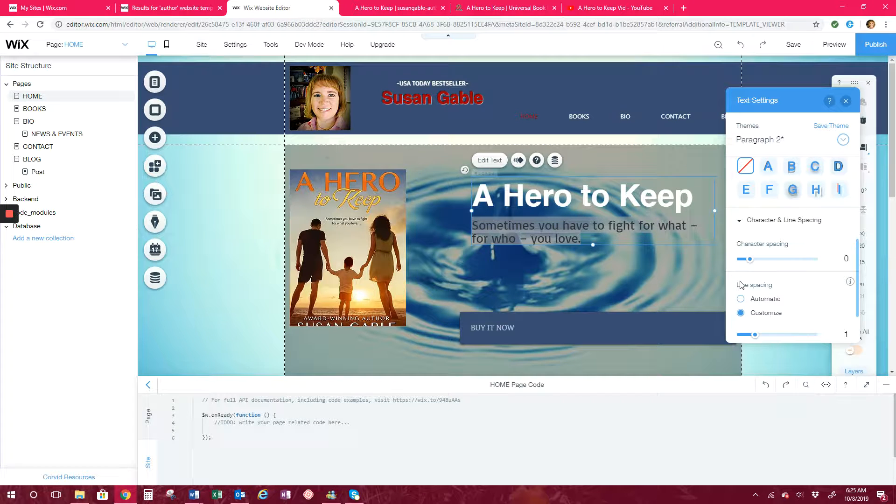
left_click(521, 305)
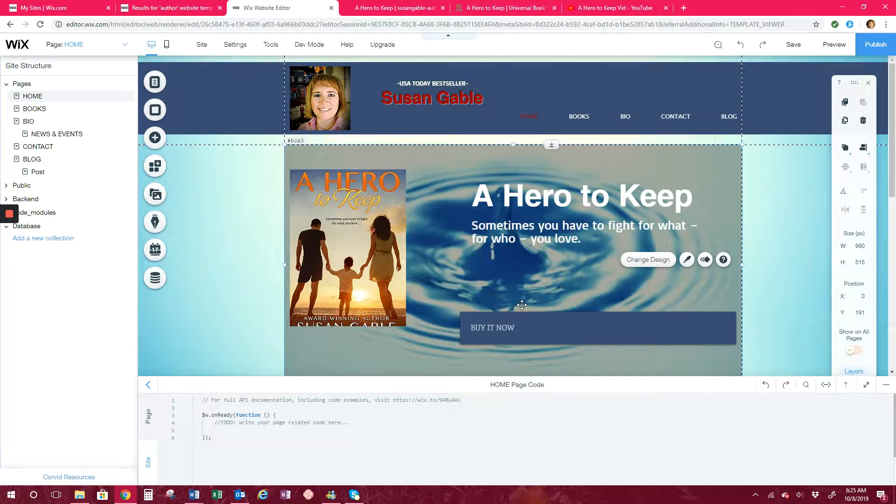
left_click(552, 236)
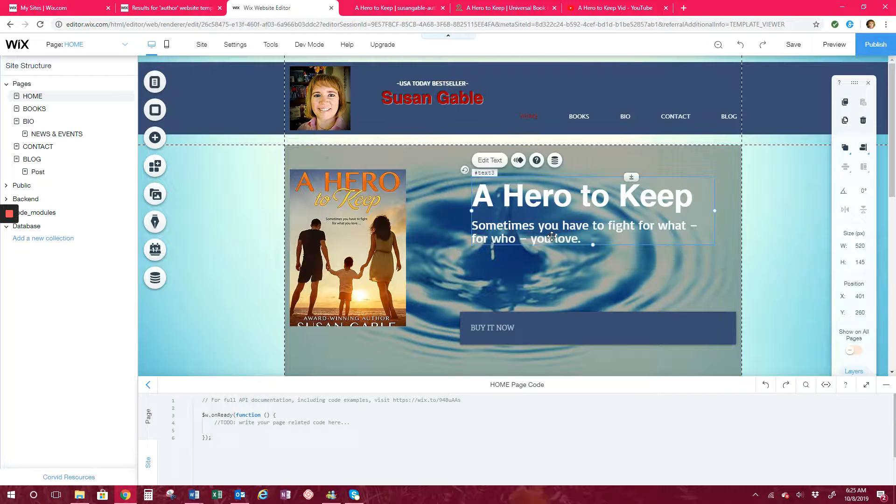
double_click(586, 232)
left_click_drag(583, 239, 474, 225)
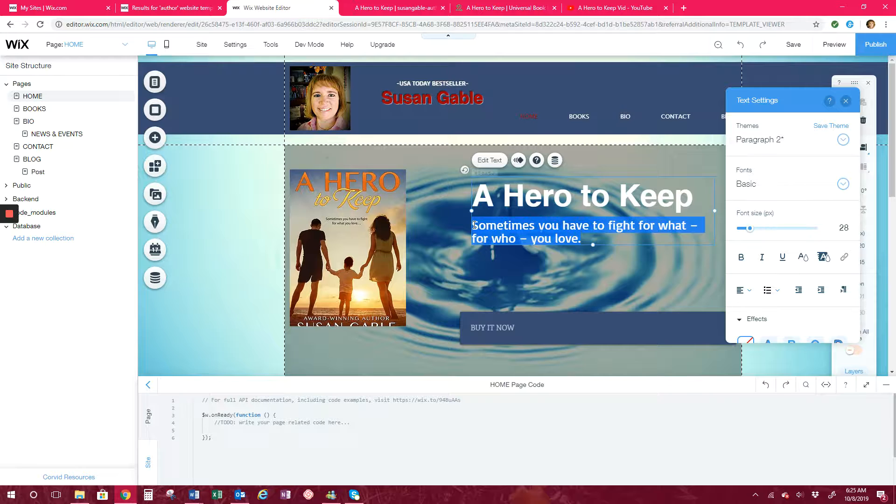
scroll(789, 286, "down", 5)
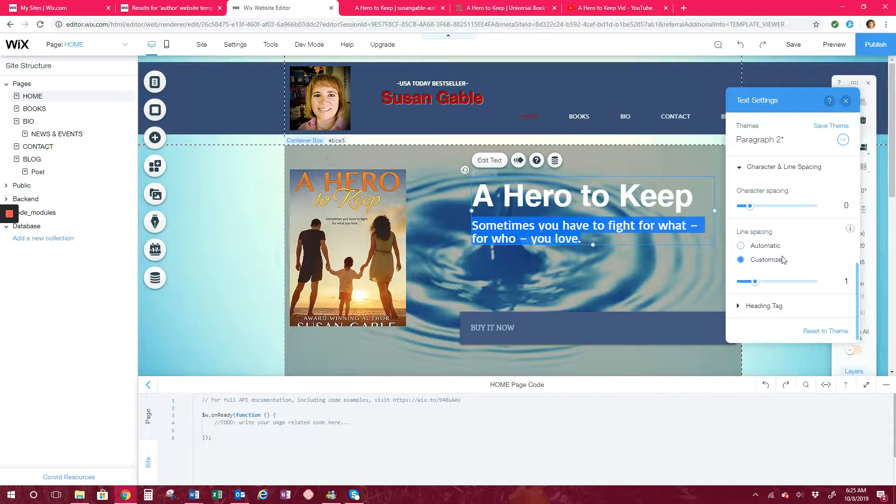
left_click_drag(755, 282, 758, 286)
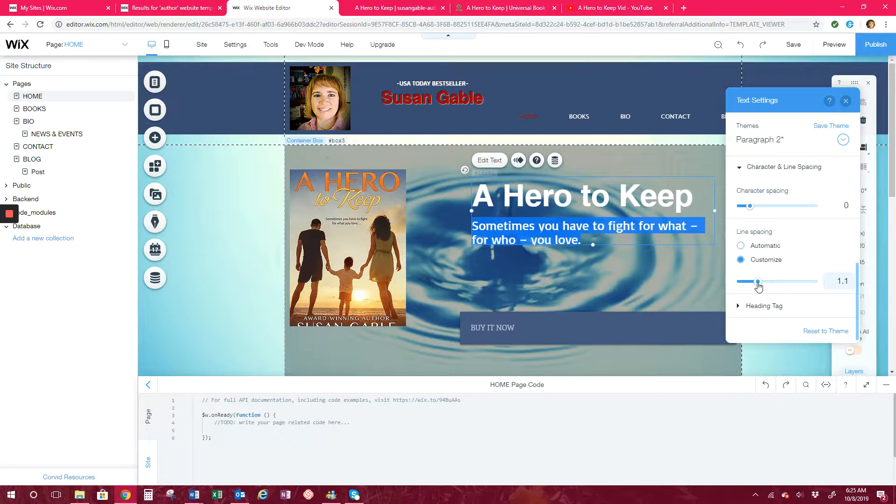
left_click(671, 287)
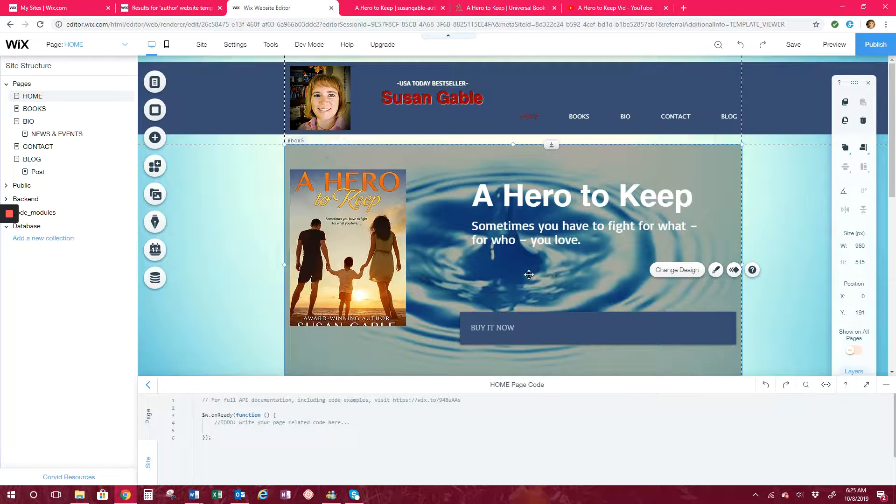
- Set the font size of the A Hero to Keep heading line to 39 px
left_click(572, 186)
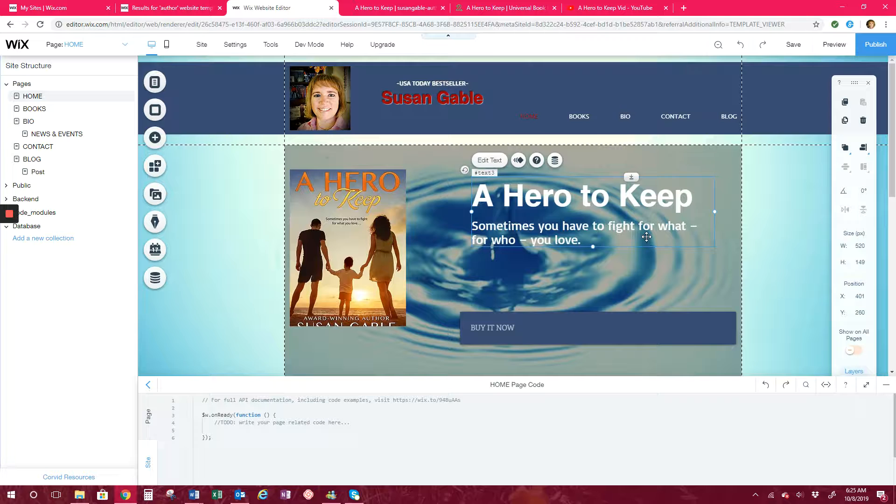
left_click(490, 160)
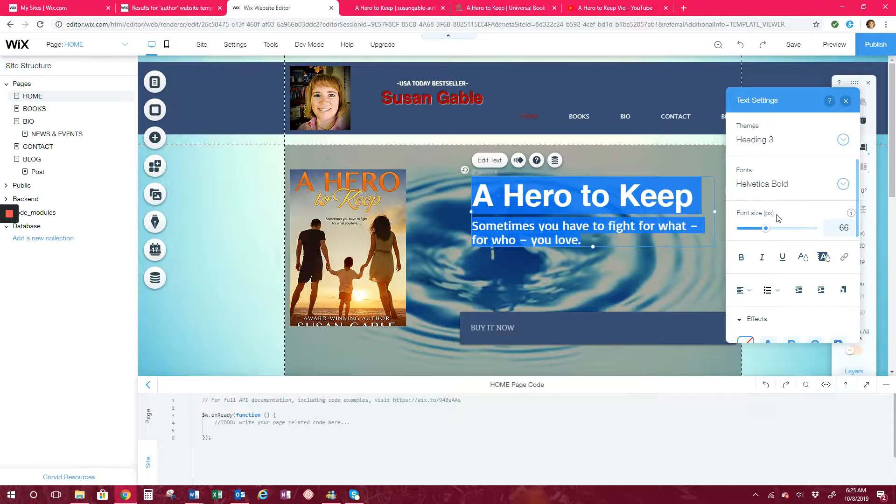
scroll(777, 218, "down", 3)
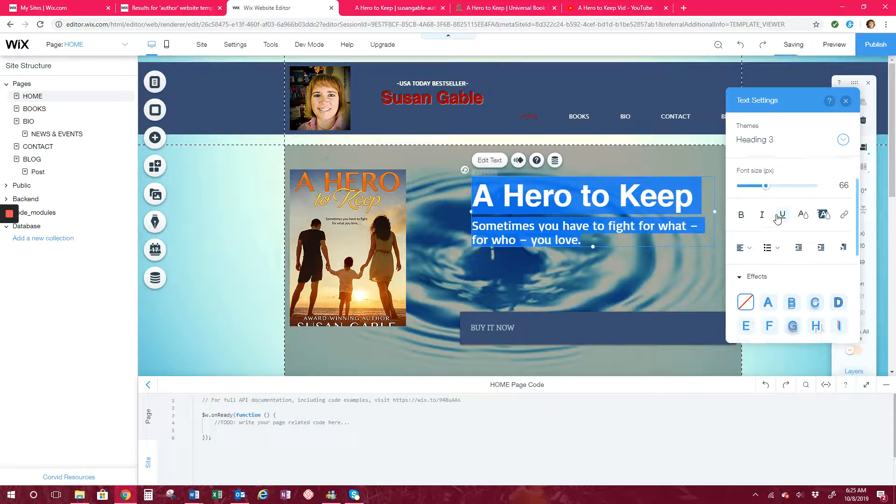
left_click(843, 141)
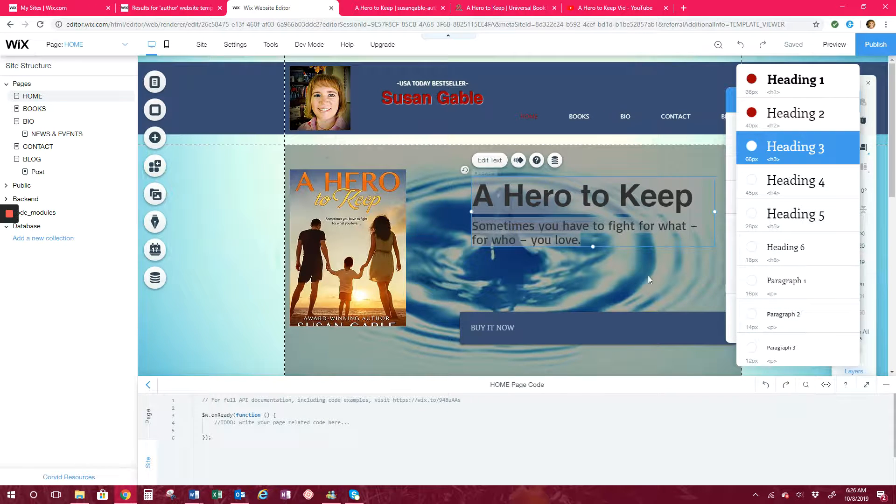
left_click(632, 276)
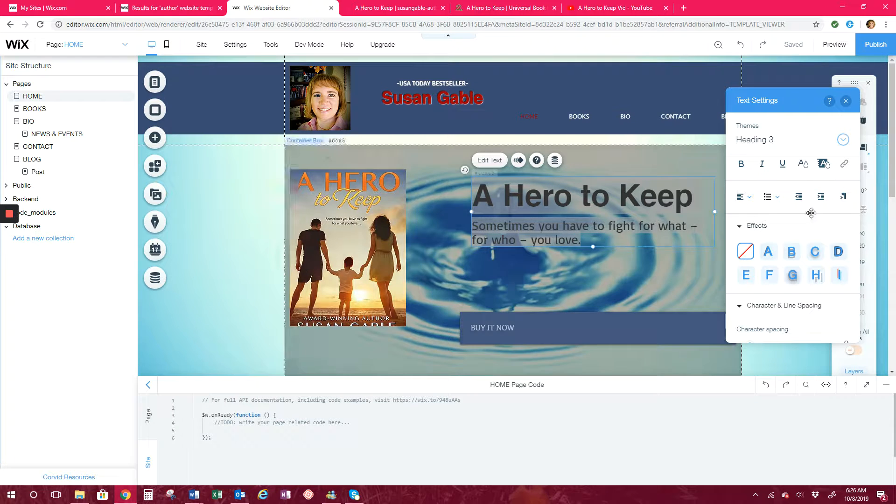
scroll(794, 232, "down", 5)
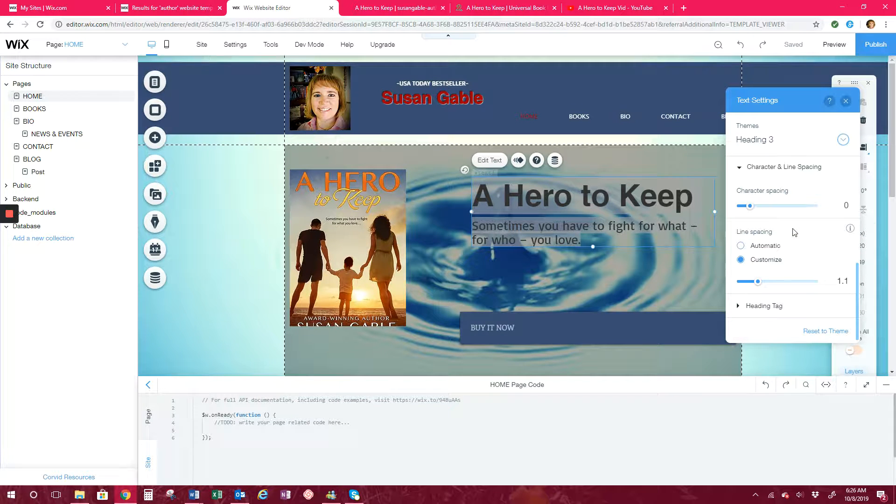
scroll(794, 232, "up", 5)
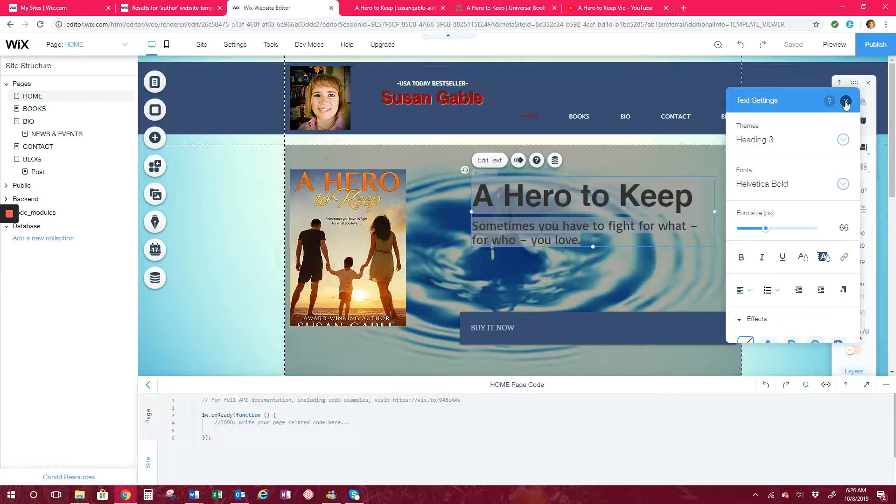
left_click(626, 194)
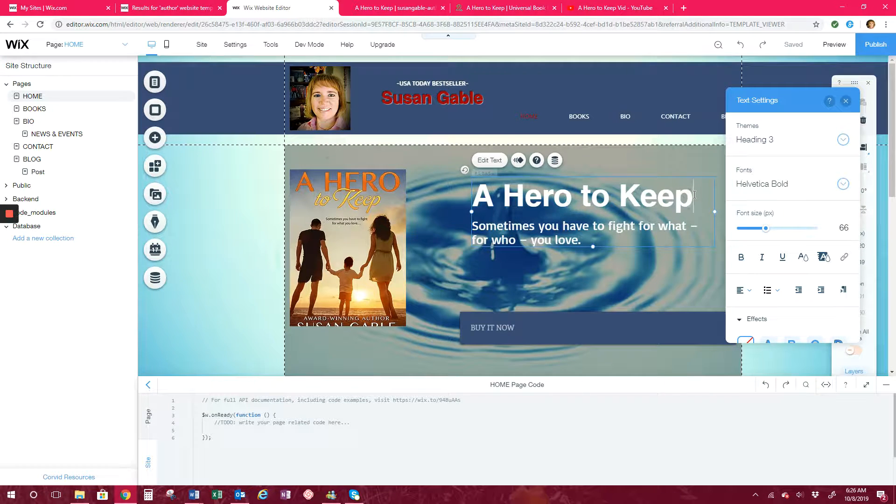
left_click_drag(694, 194, 473, 196)
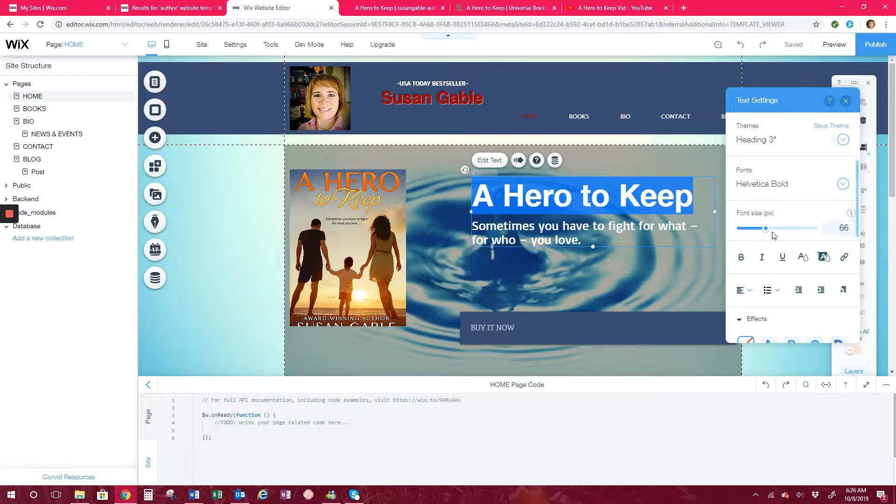
left_click_drag(767, 234, 753, 232)
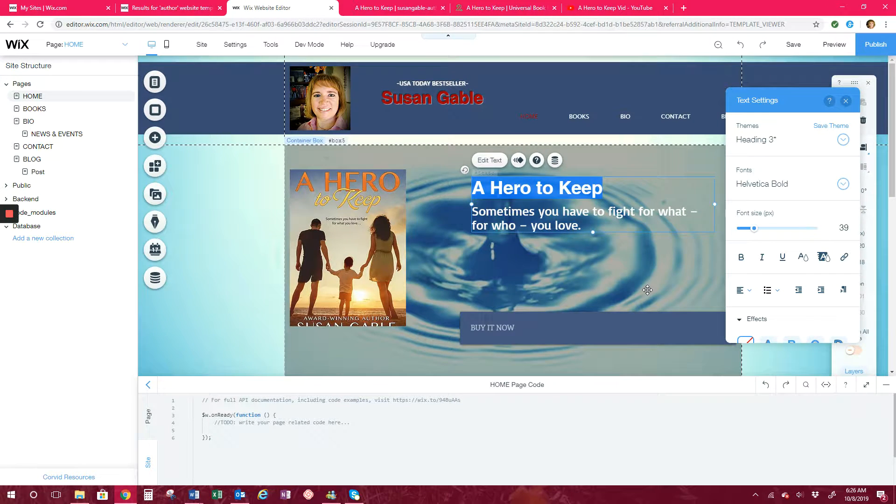
left_click(647, 290)
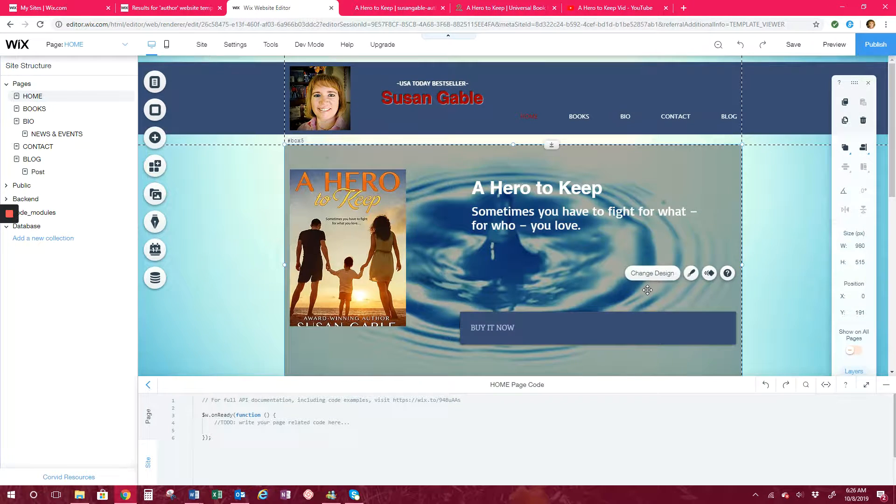
- Narrow the box around the BUY IT NOW button to about 203 px and move it beneath the book cover, at about X 34, Y 599
left_click(557, 325)
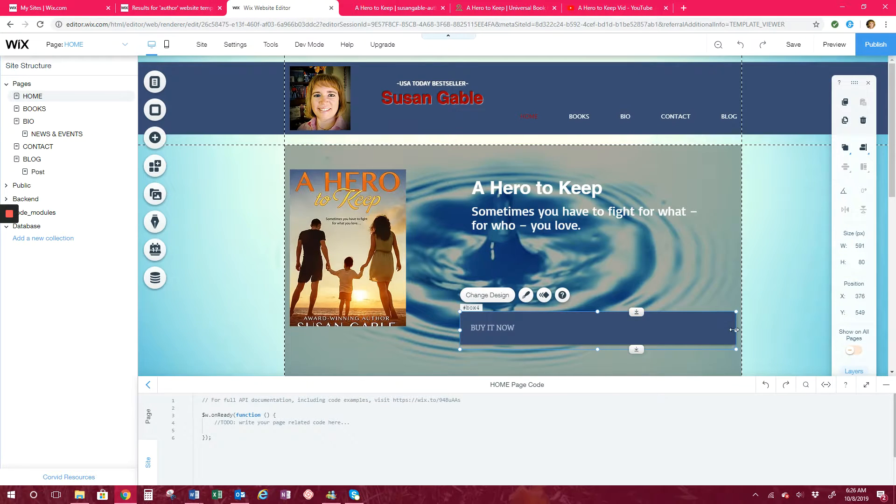
left_click_drag(736, 329, 516, 329)
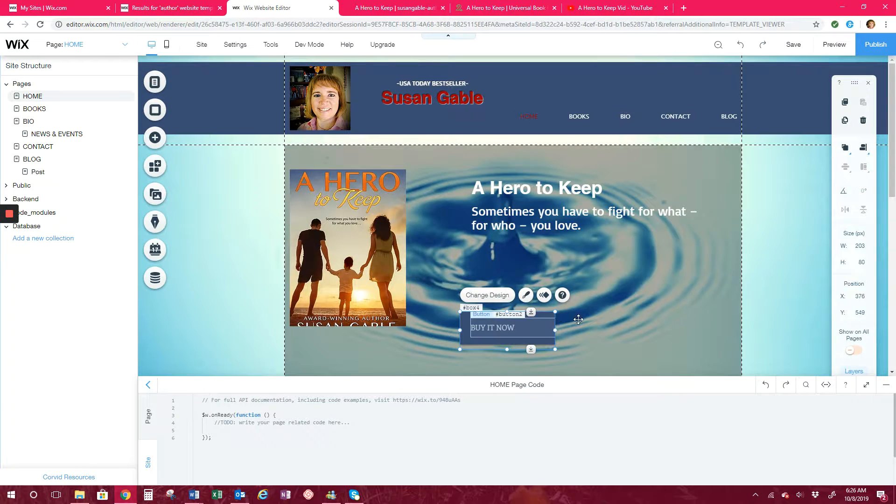
left_click(495, 329)
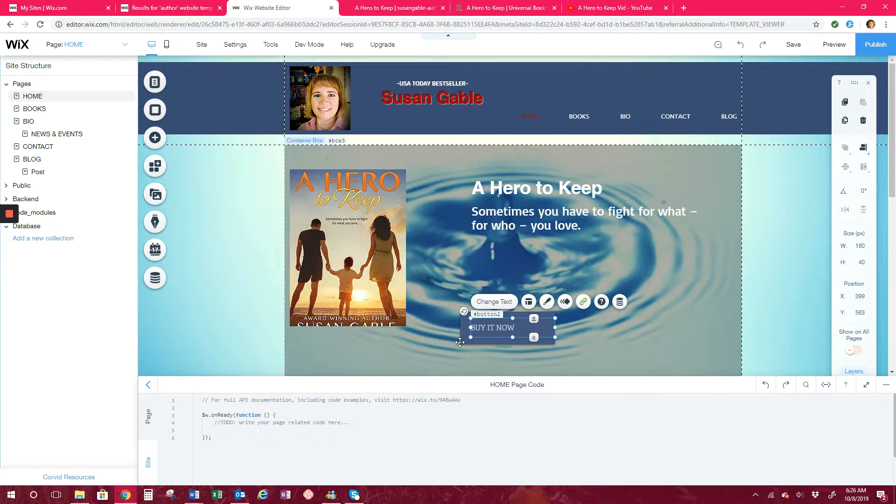
left_click_drag(468, 336, 305, 358)
scroll(347, 258, "down", 2)
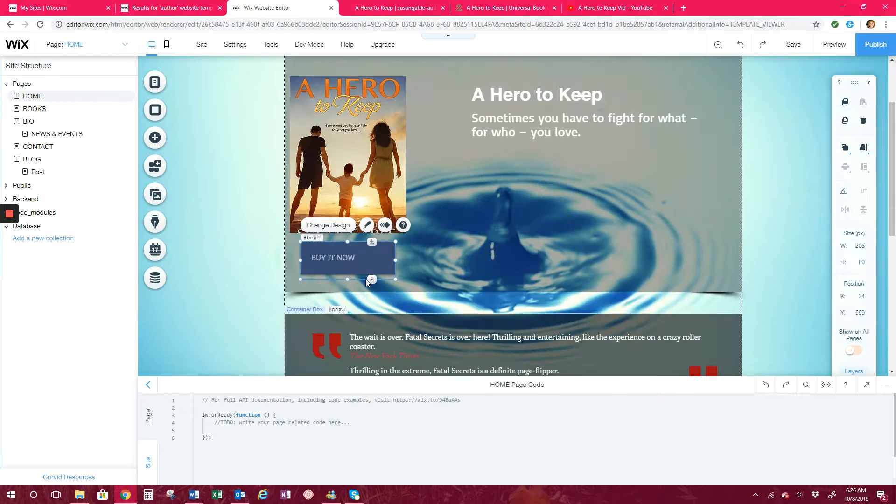
- Try several preset designs on the BUY IT NOW box and apply the one with the thin dashed border
left_click(341, 228)
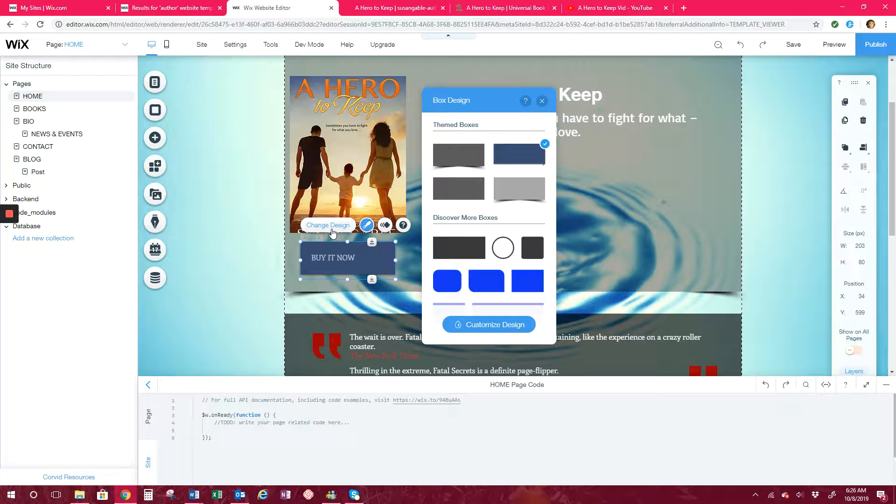
scroll(526, 222, "down", 2)
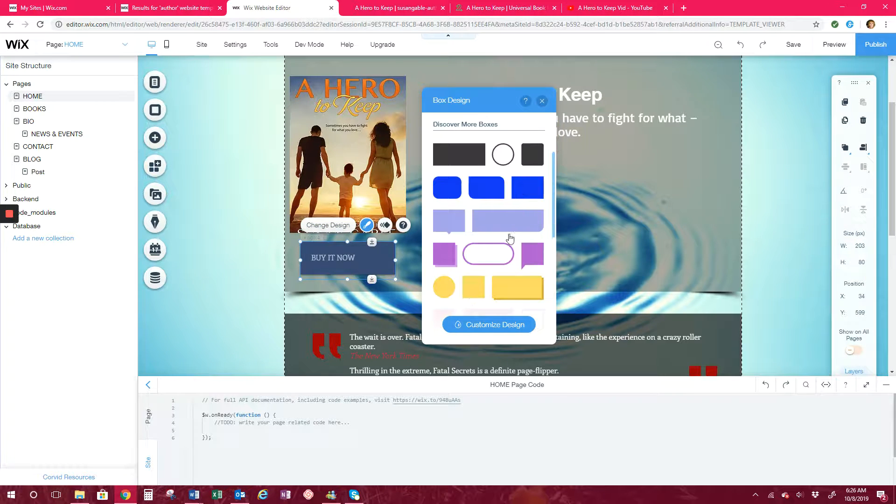
left_click(468, 326)
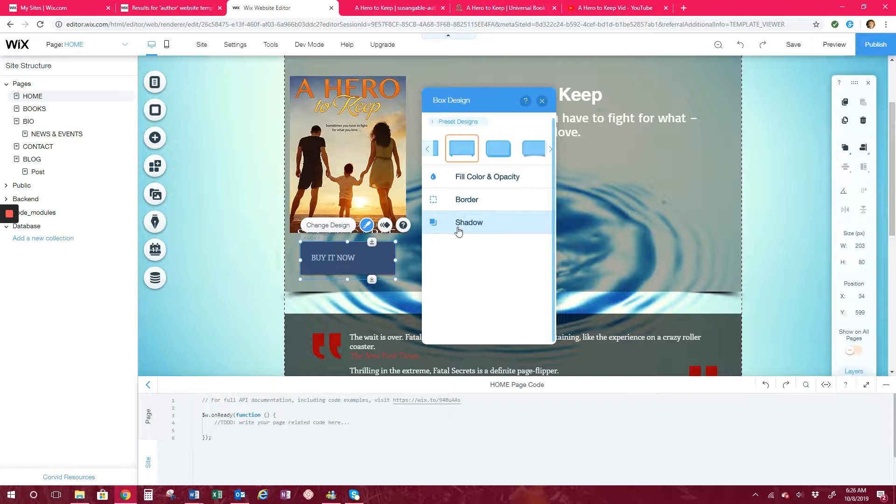
left_click(539, 149)
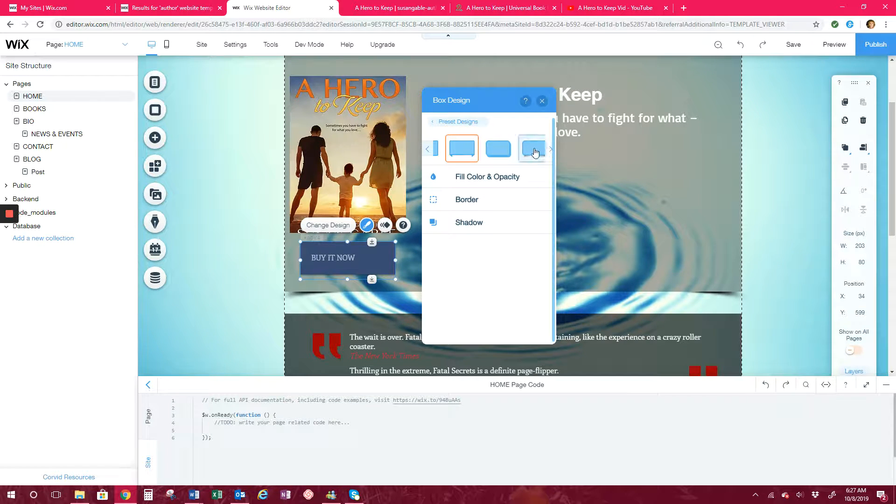
left_click(506, 153)
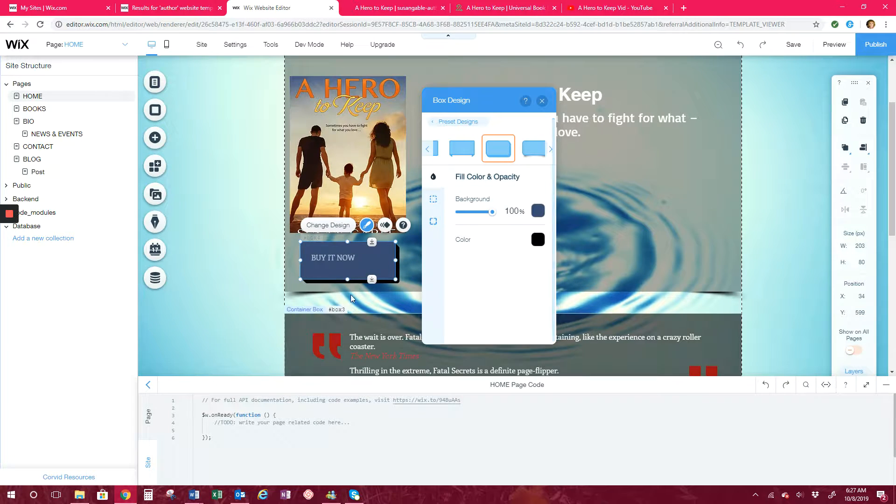
left_click(457, 153)
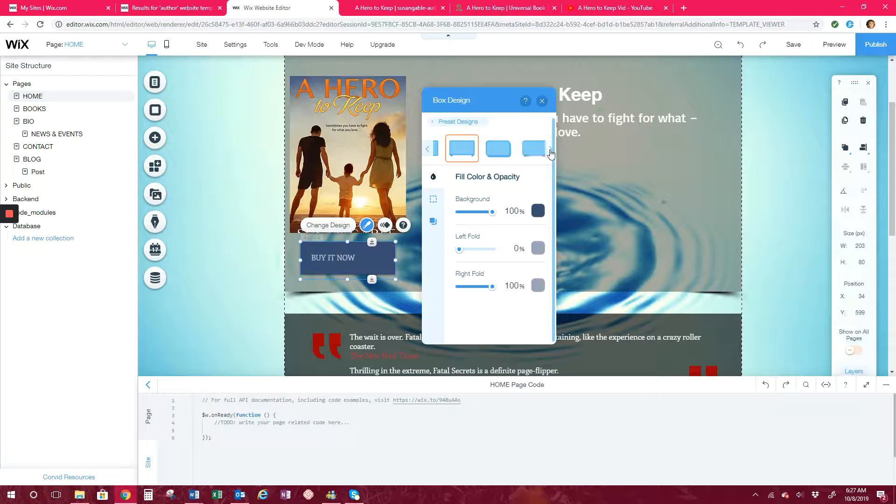
mouse_move(551, 154)
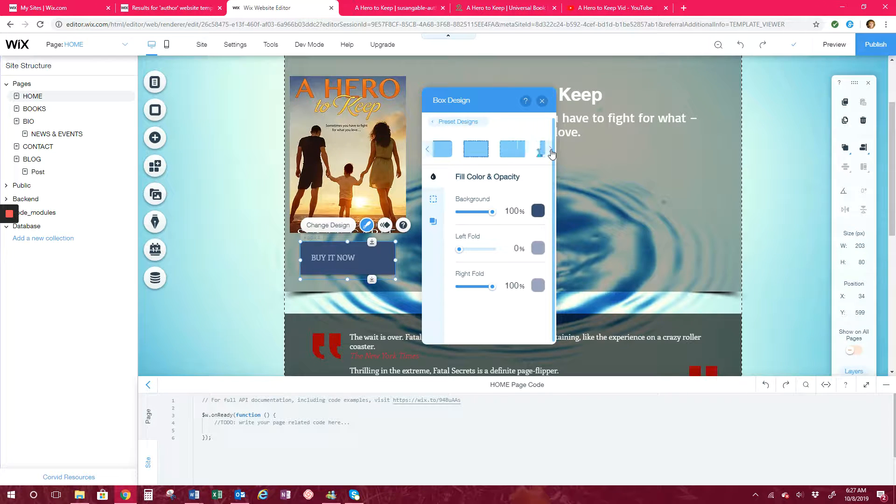
left_click(461, 149)
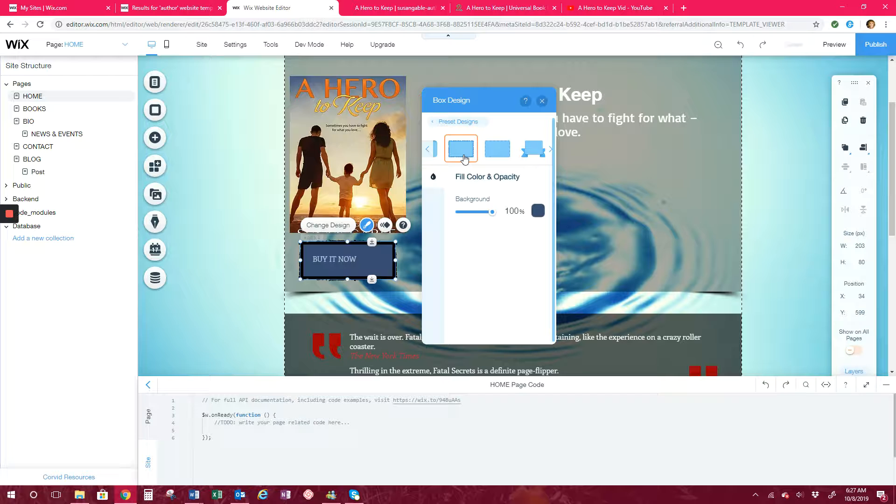
left_click(498, 151)
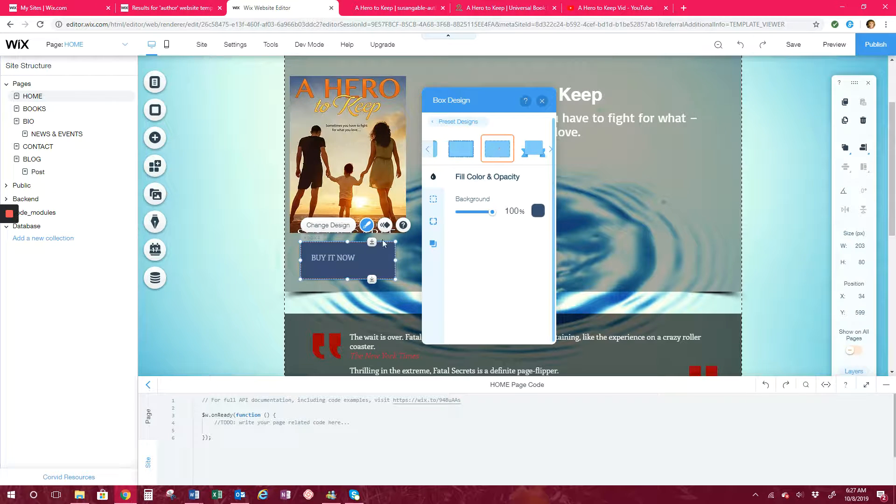
left_click(409, 267)
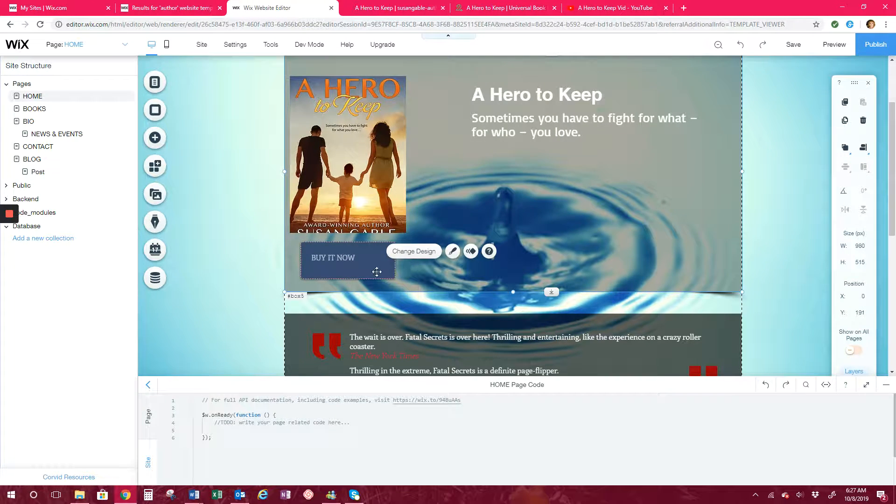
- Fit the button inside its box at about X 60, Y 619 and 116 px wide, and change its label to BUY IT NOW!
left_click(338, 260)
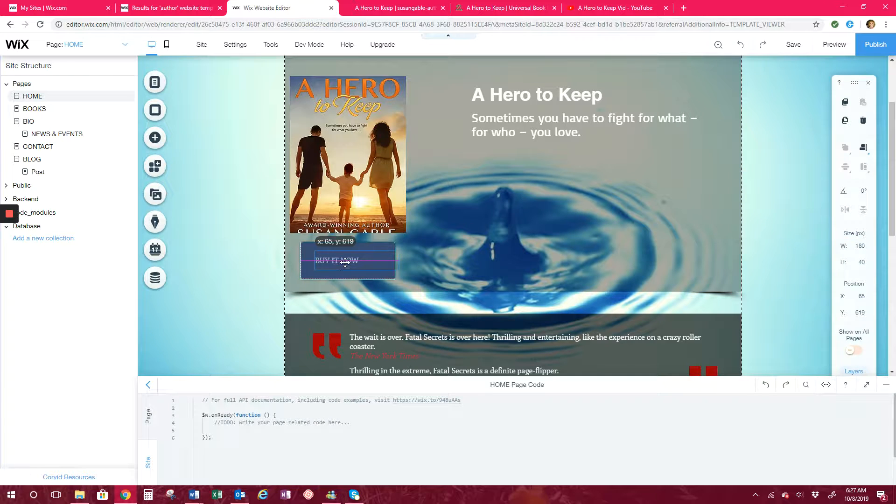
left_click_drag(375, 264, 368, 259)
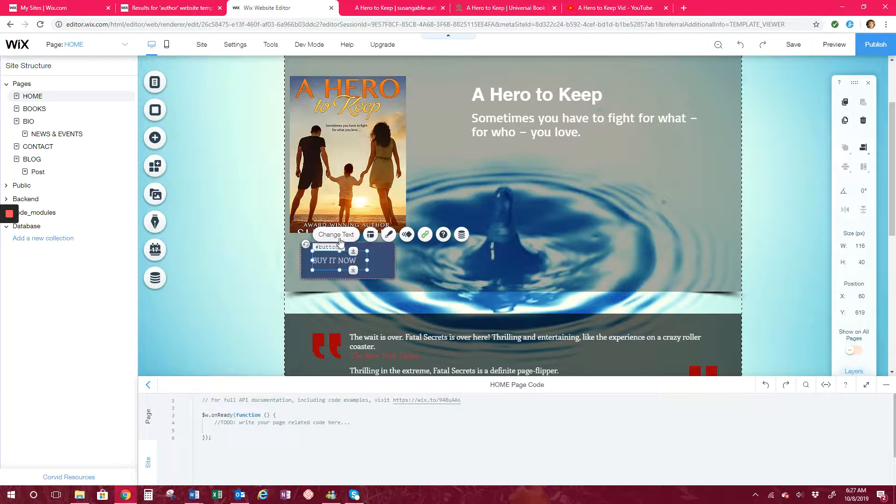
left_click(341, 235)
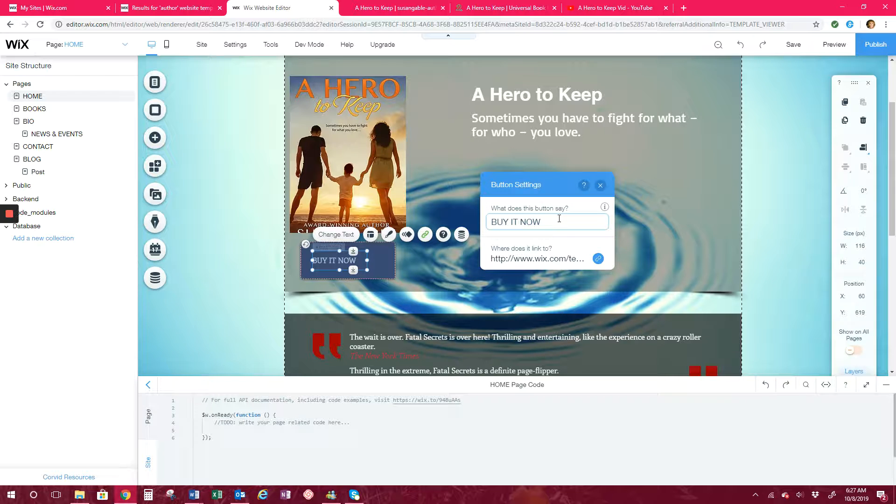
left_click(602, 186)
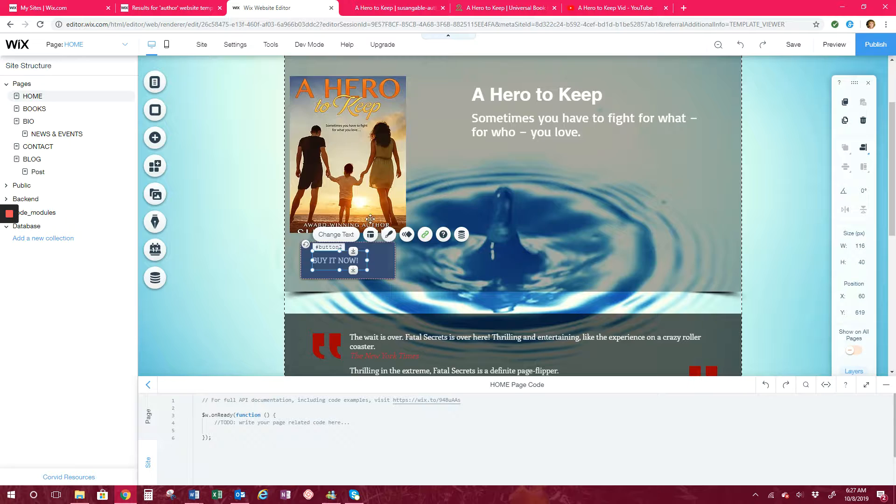
- Customize the BUY IT NOW! button's design by setting its regular text color to white
left_click(389, 235)
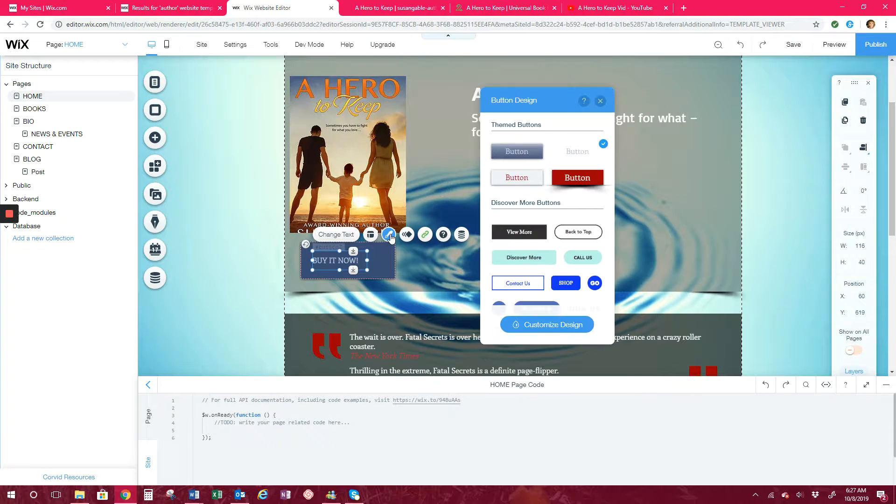
left_click(538, 325)
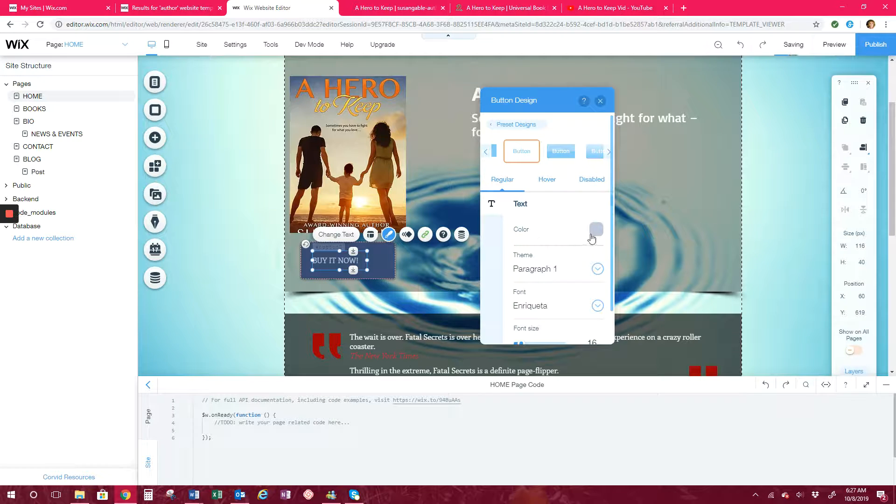
left_click(596, 229)
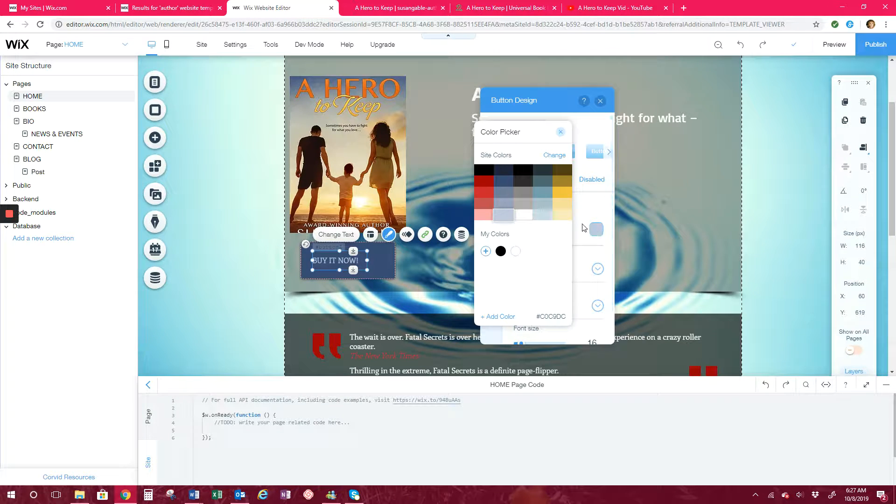
left_click(521, 217)
left_click(561, 134)
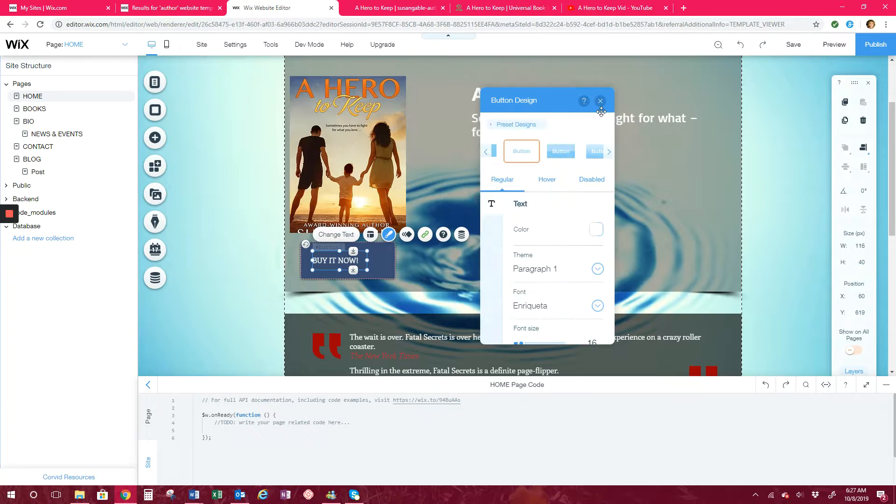
left_click(599, 101)
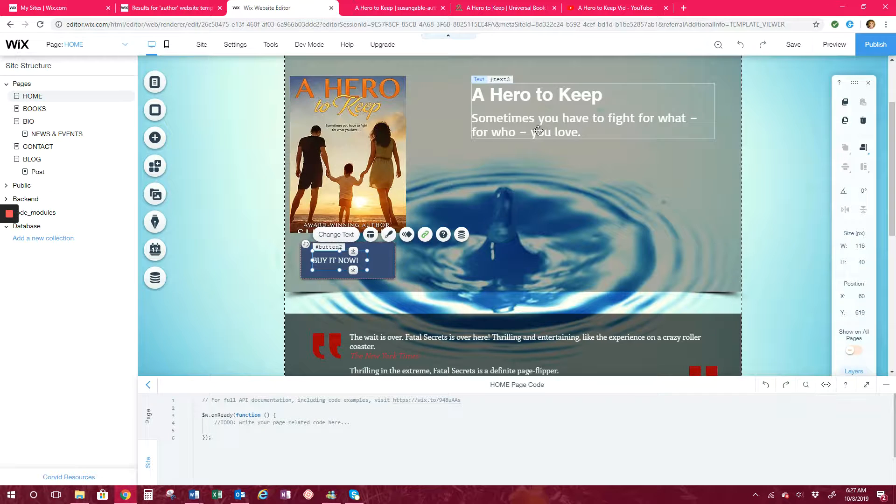
- Move the A Hero to Keep title and tagline text block slightly down and closer to the book cover
left_click_drag(534, 133, 512, 145)
left_click_drag(505, 160, 511, 158)
left_click(555, 188)
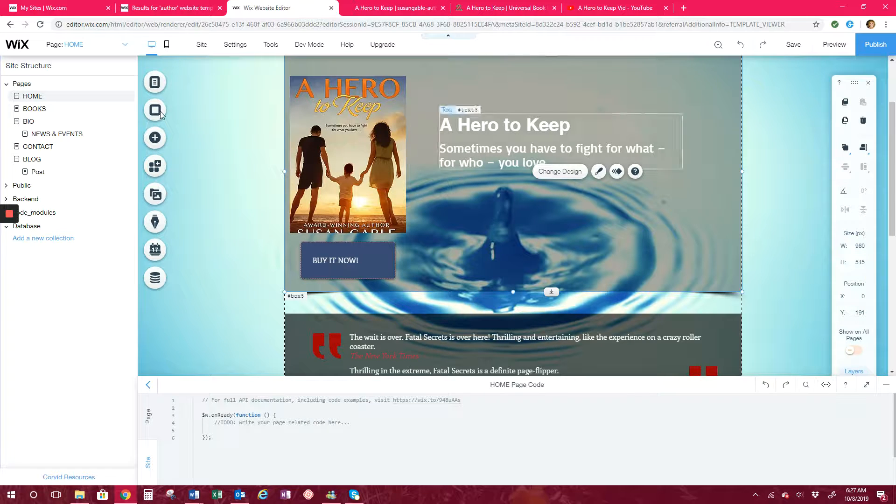
- Add a themed paragraph text below the book's tagline and replace its placeholder wording with "Learn More..."
left_click(157, 138)
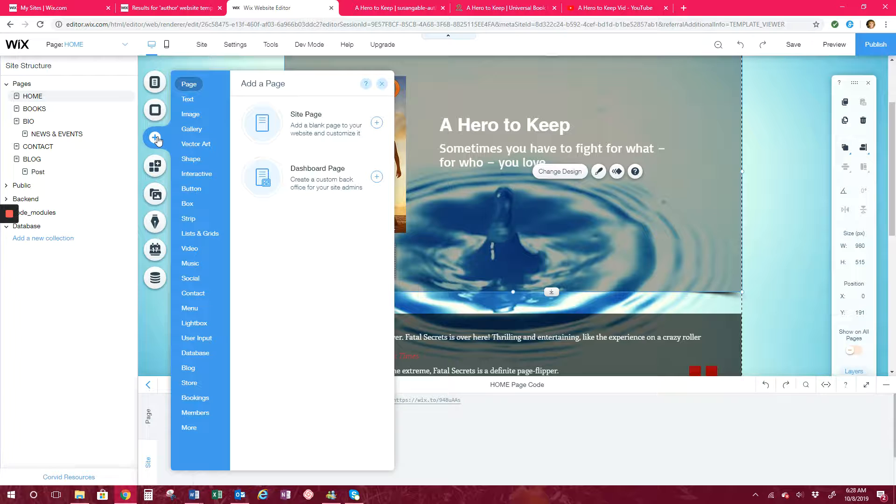
mouse_move(187, 101)
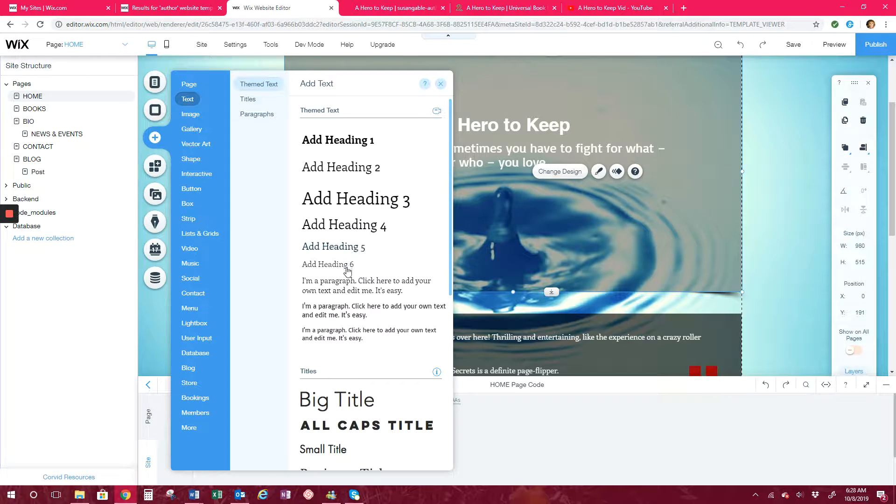
left_click(347, 281)
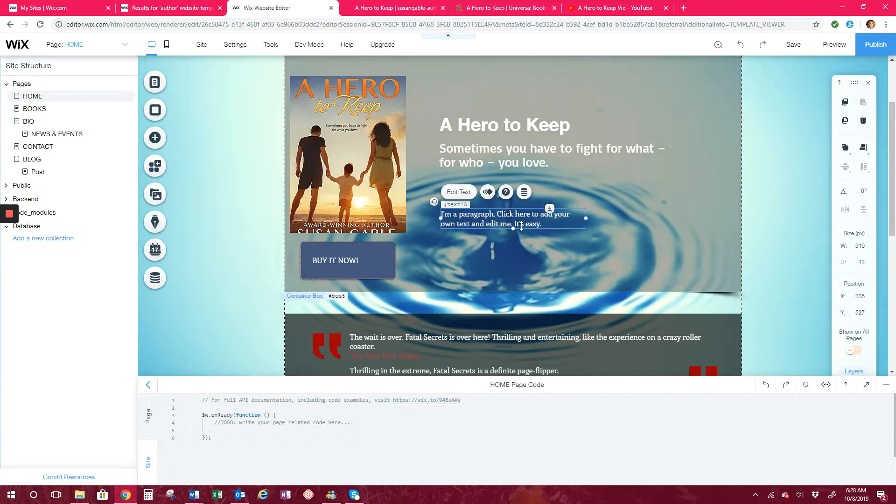
double_click(543, 225)
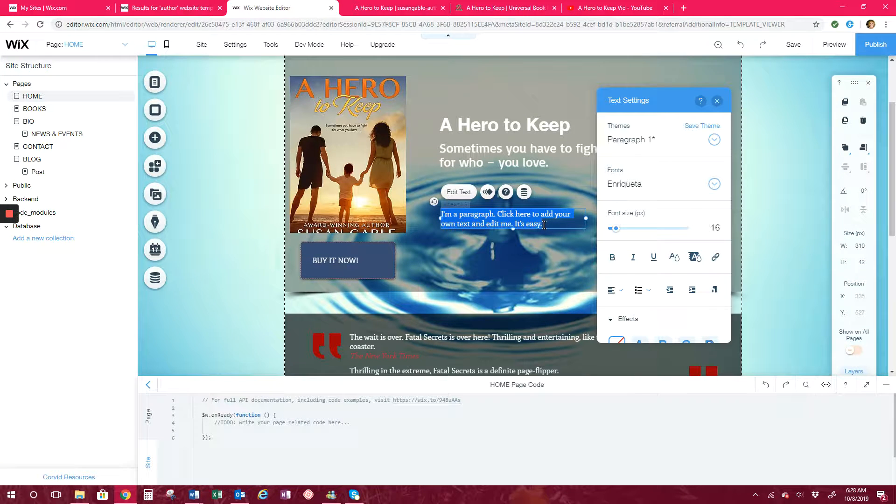
left_click_drag(542, 225, 440, 213)
key("BackSpace")
type("Lear")
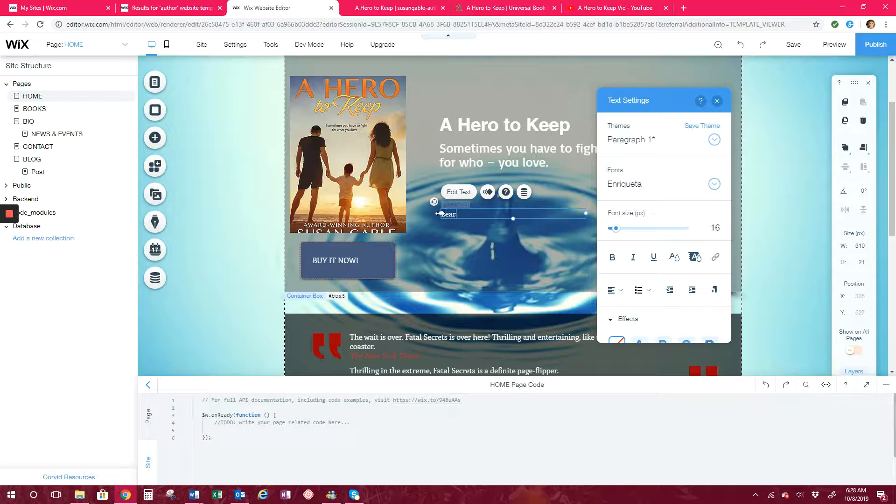
type("n More...")
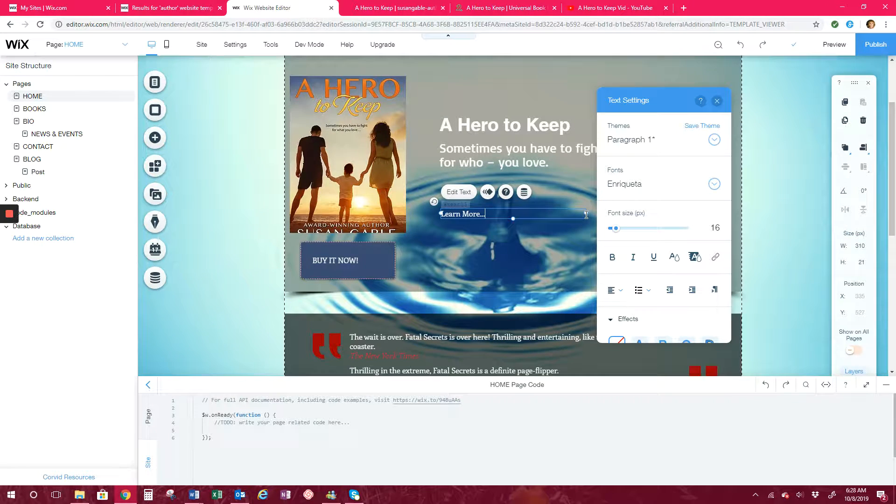
- Narrow the Learn More... text box to about 102 px wide and move it up and right, just beneath the tagline
left_click_drag(585, 213, 489, 213)
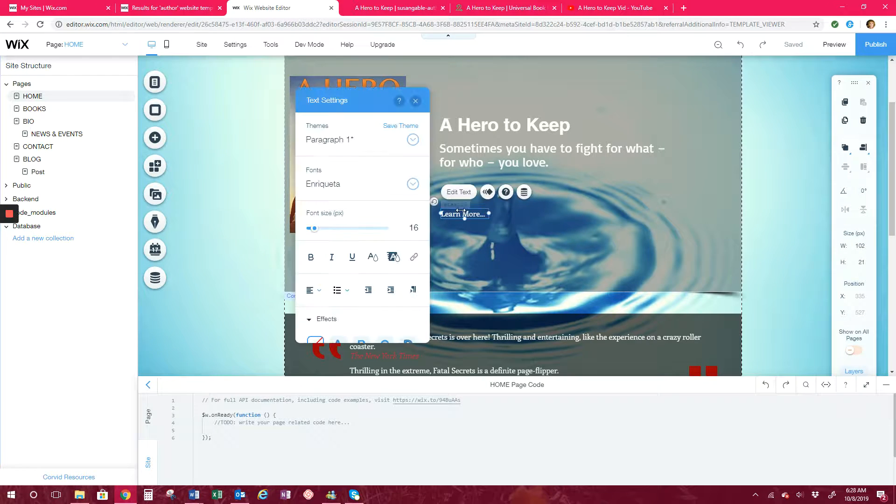
left_click(522, 227)
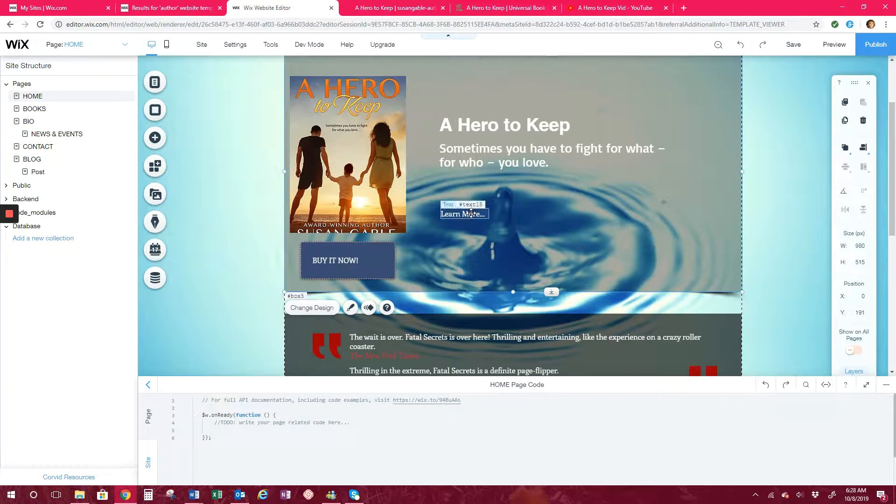
left_click(471, 213)
left_click_drag(482, 215, 602, 186)
left_click(657, 199)
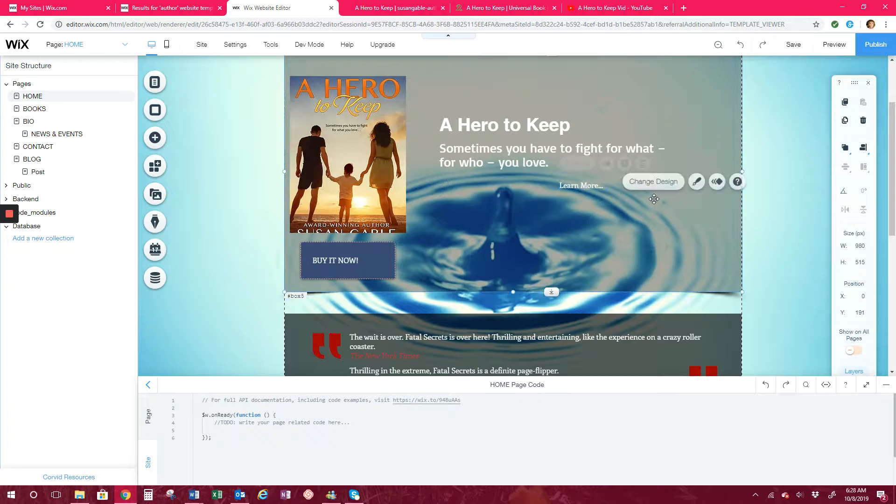
- Add a blank site page and name it A Hero to Keep
scroll(688, 186, "up", 2)
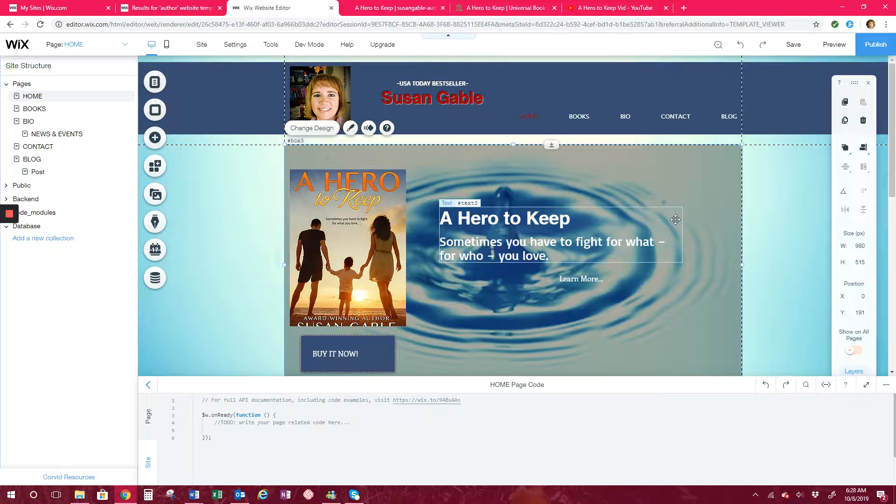
scroll(457, 237, "down", 1)
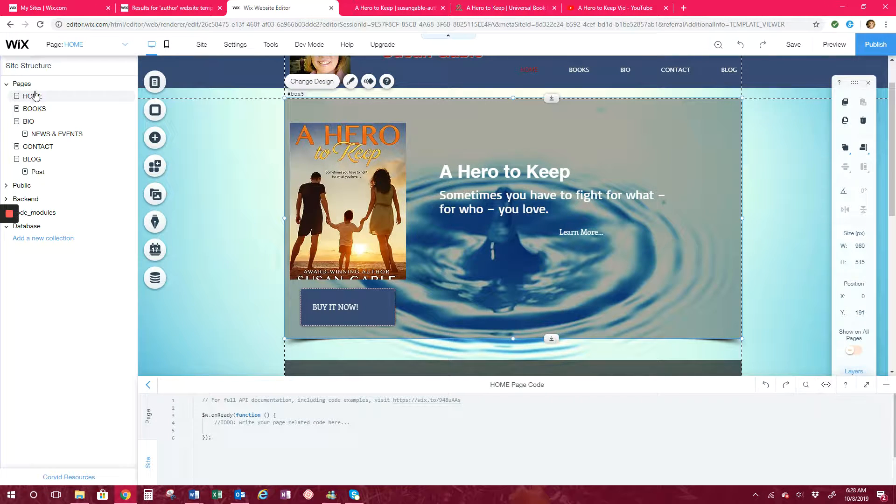
left_click(154, 139)
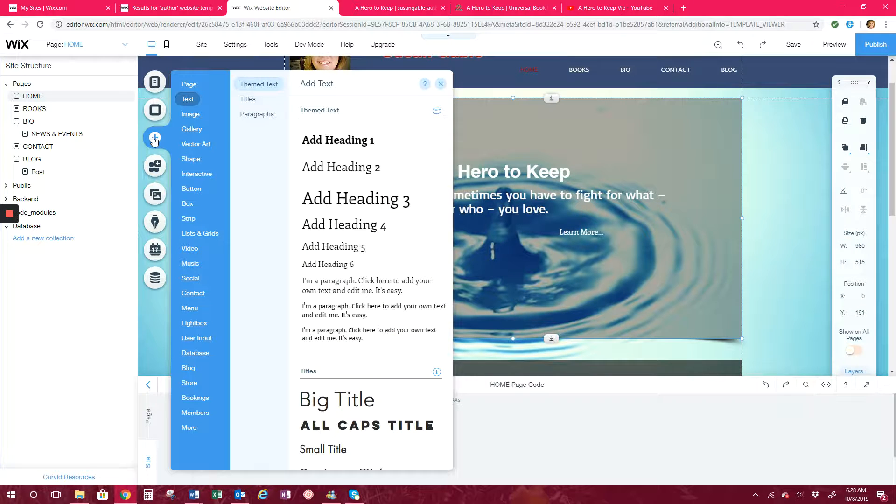
left_click(191, 85)
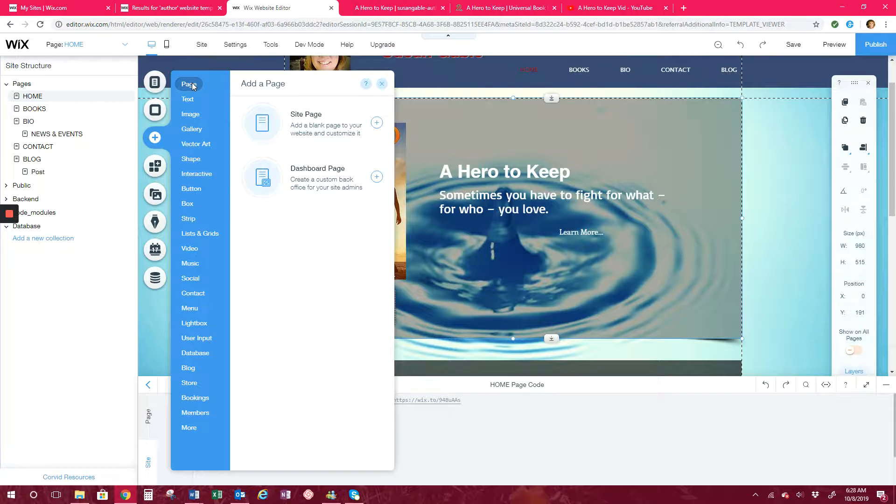
left_click(336, 130)
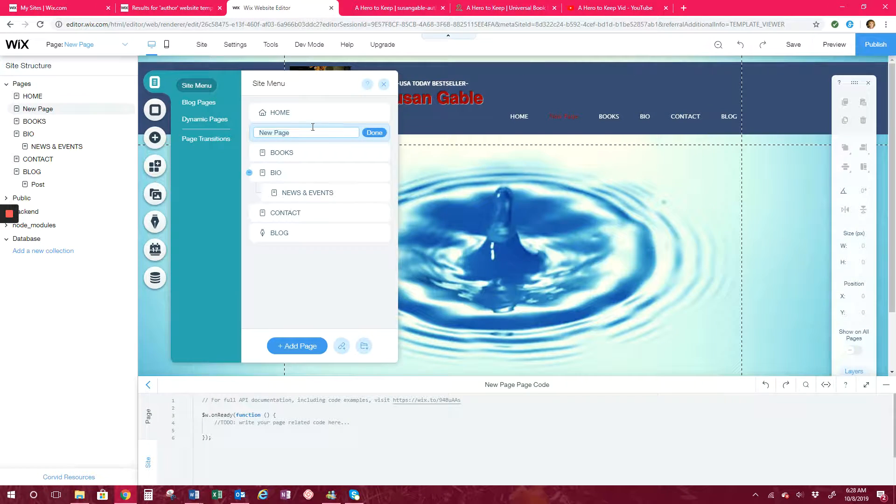
key("ctrl+a")
key("BackSpace")
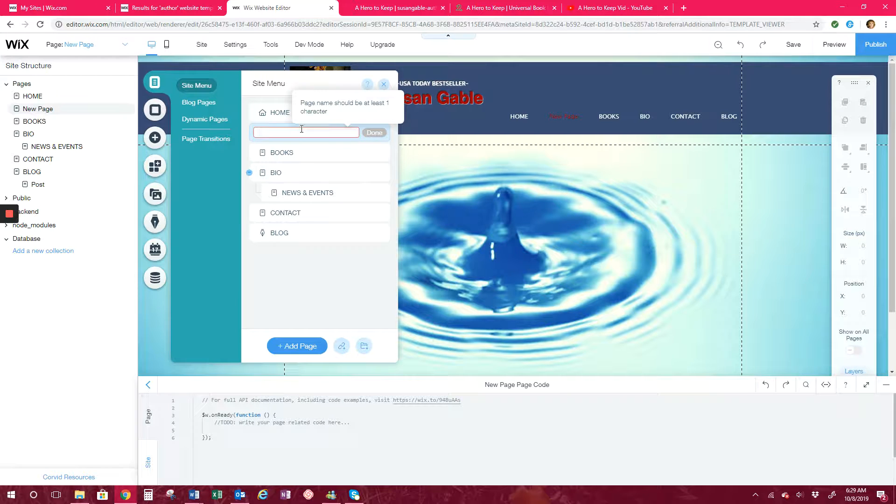
type("A Hero to Keep")
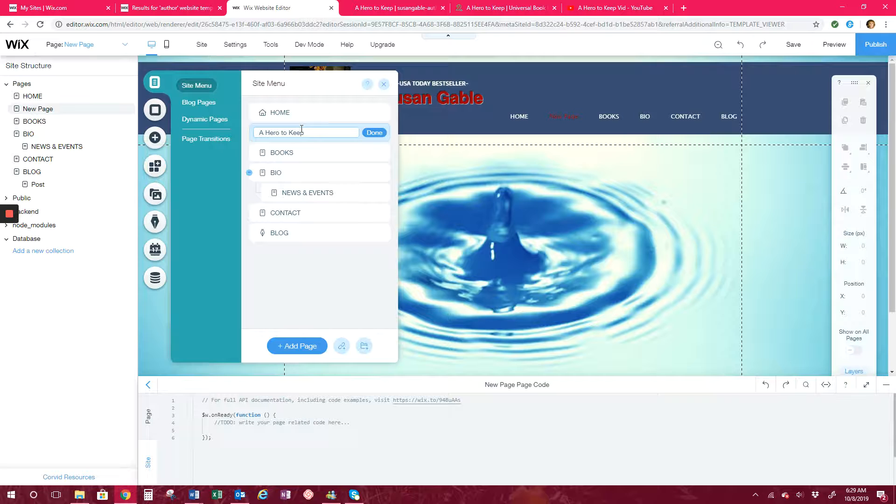
key("Return")
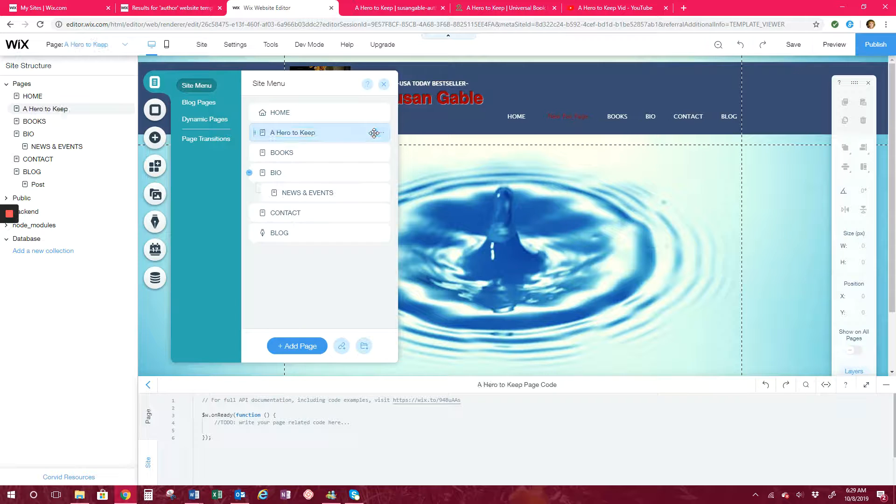
- Move the A Hero to Keep page below BOOKS in the site menu and make it a subpage of BOOKS
mouse_move(284, 132)
left_mouse_down()
mouse_move(268, 163)
mouse_move(279, 148)
left_mouse_up()
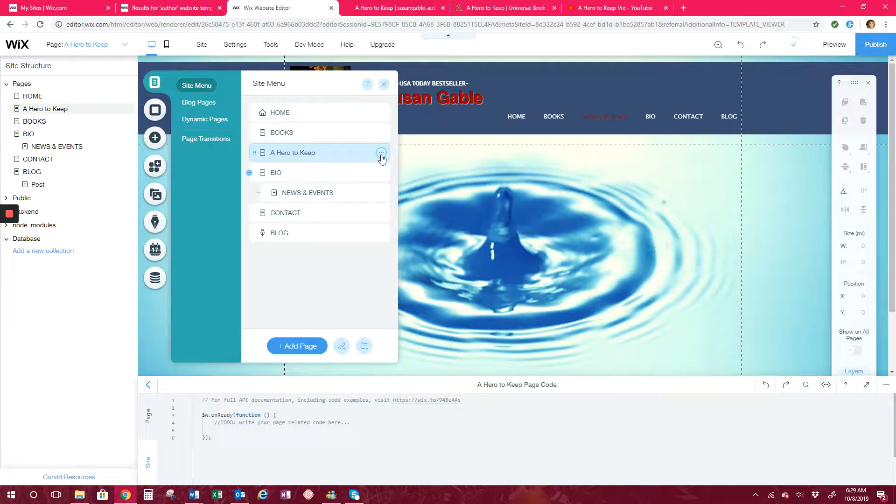
left_click(382, 154)
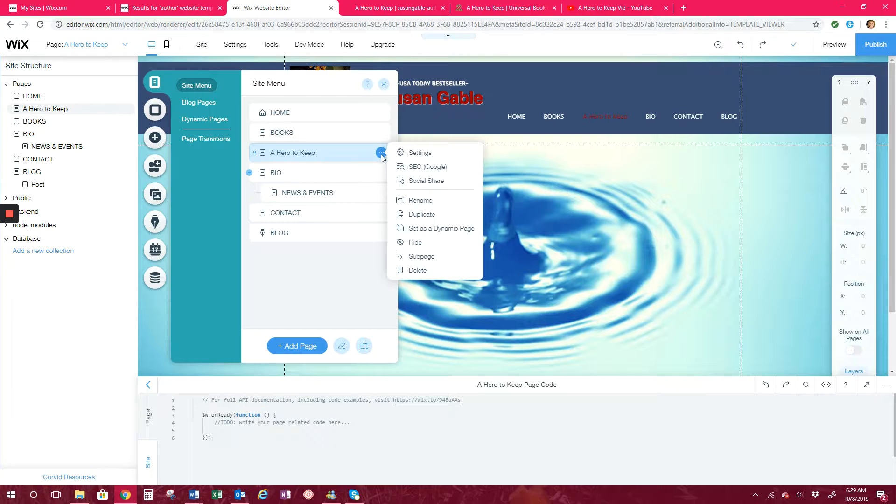
left_click(435, 258)
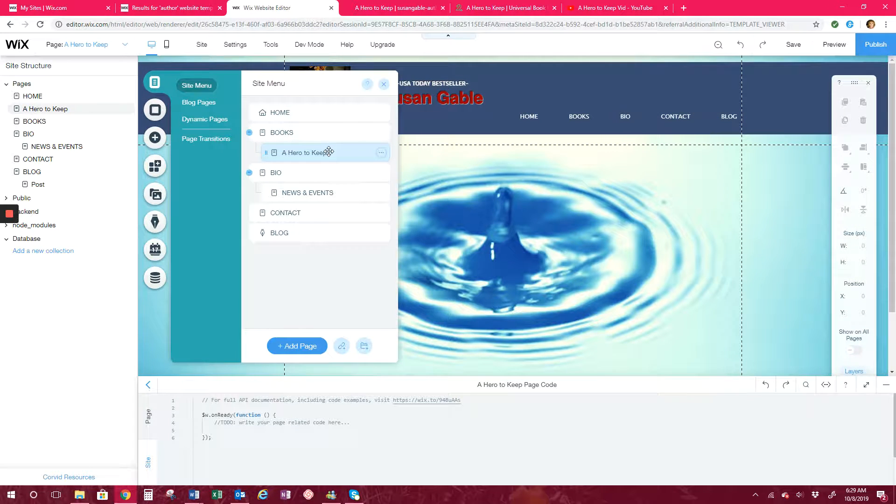
left_click(385, 85)
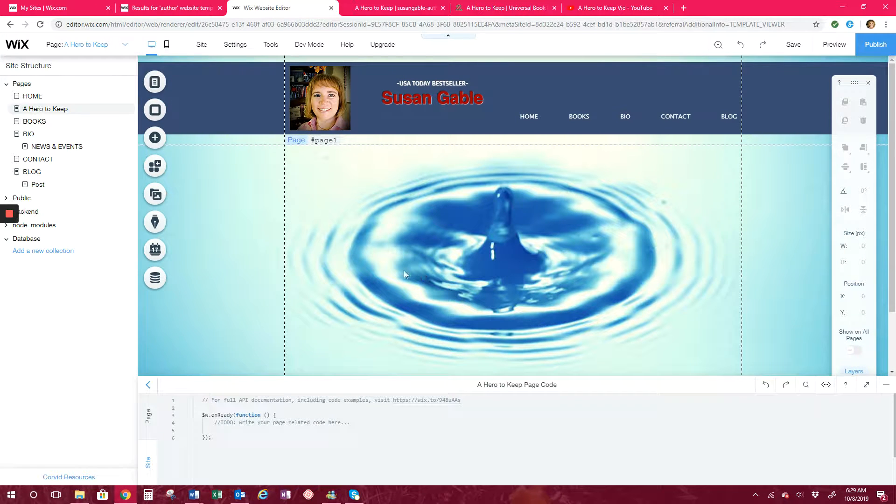
- Add a YouTube single video player to the A Hero to Keep page and place it at about X 38, Y 232
left_click(156, 139)
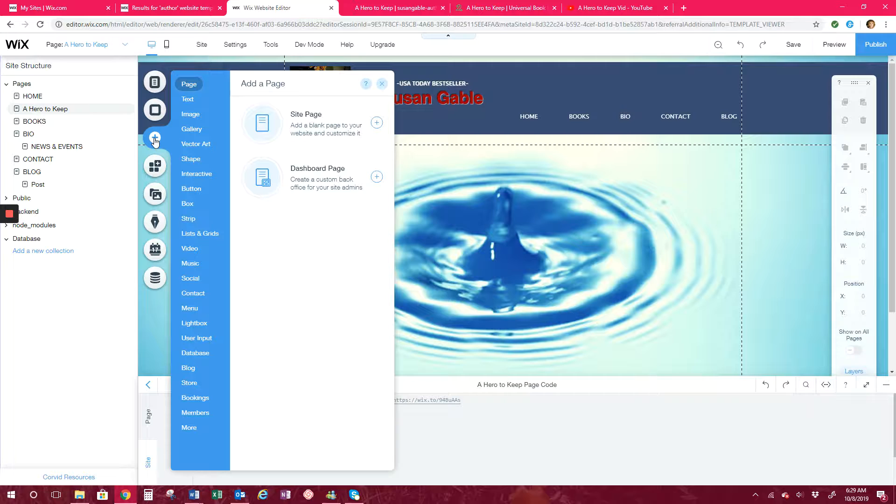
left_click(188, 219)
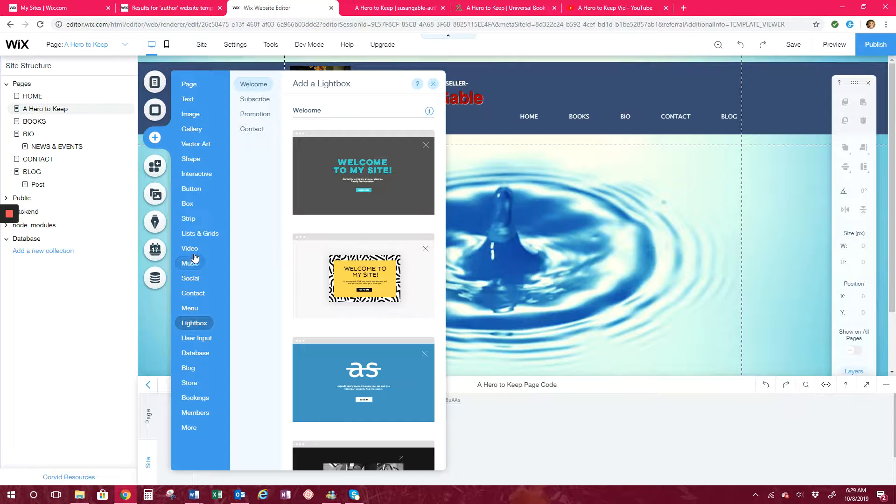
mouse_move(191, 250)
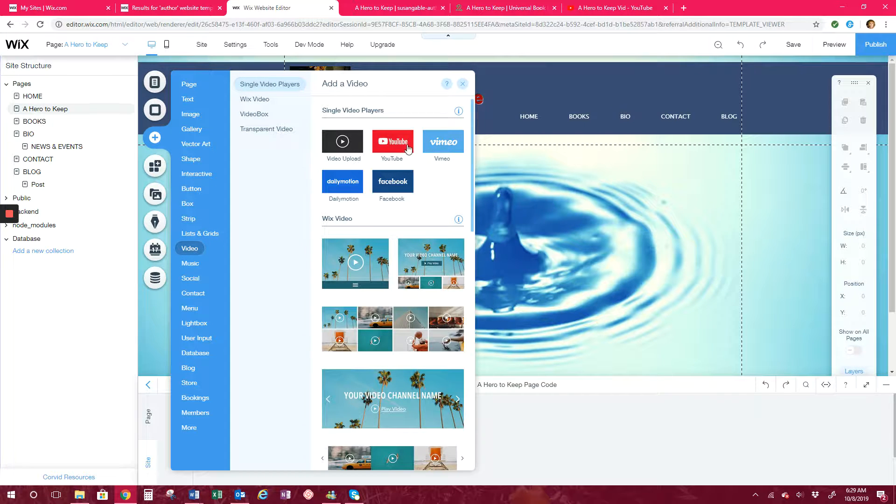
left_click(394, 144)
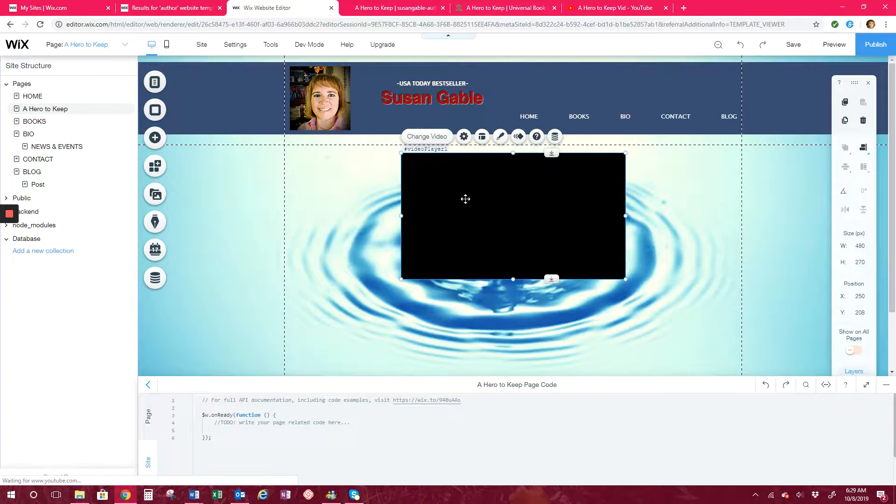
left_click_drag(464, 198, 373, 205)
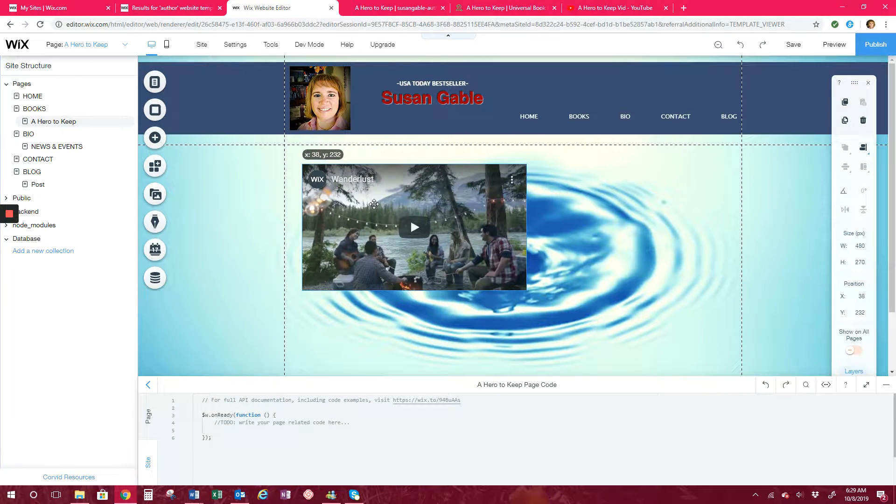
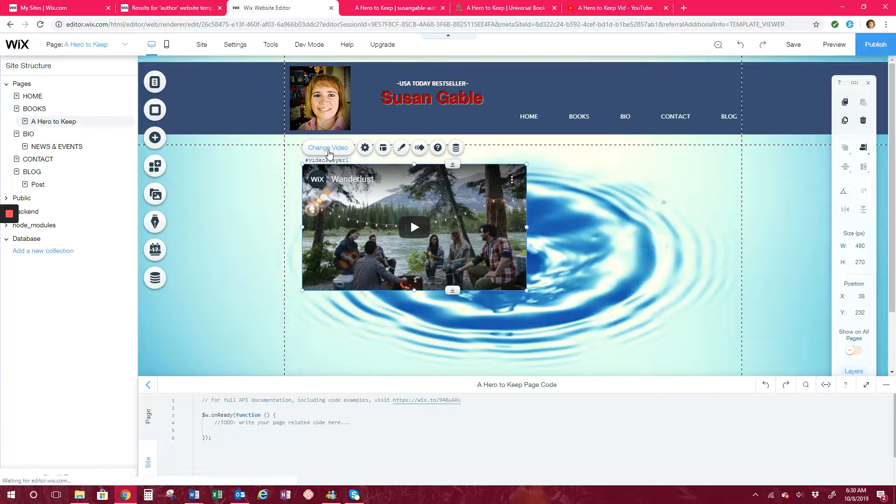
- Open the video player's settings, then switch to YouTube and copy the video URL of A Hero to Keep Vid
left_click(328, 148)
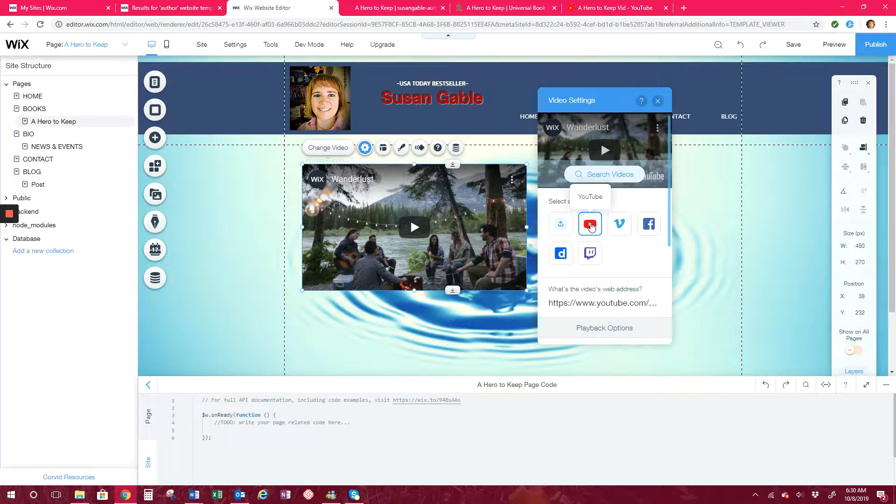
left_click(604, 10)
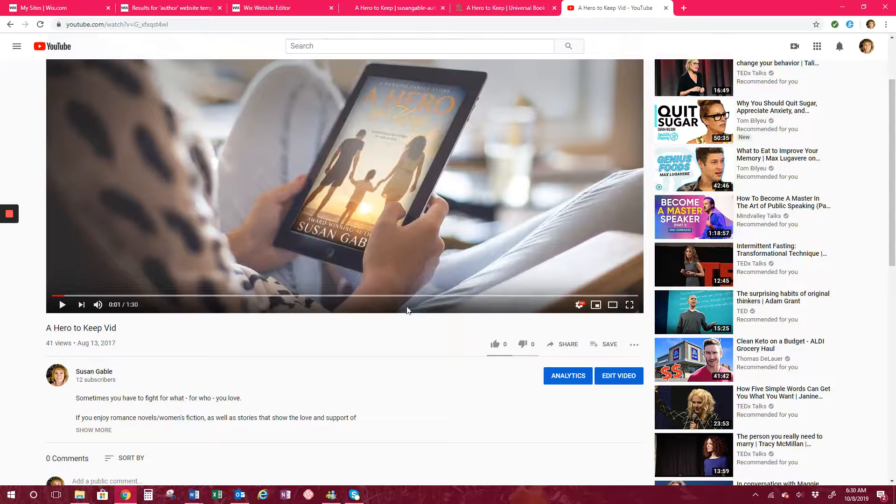
left_click(562, 348)
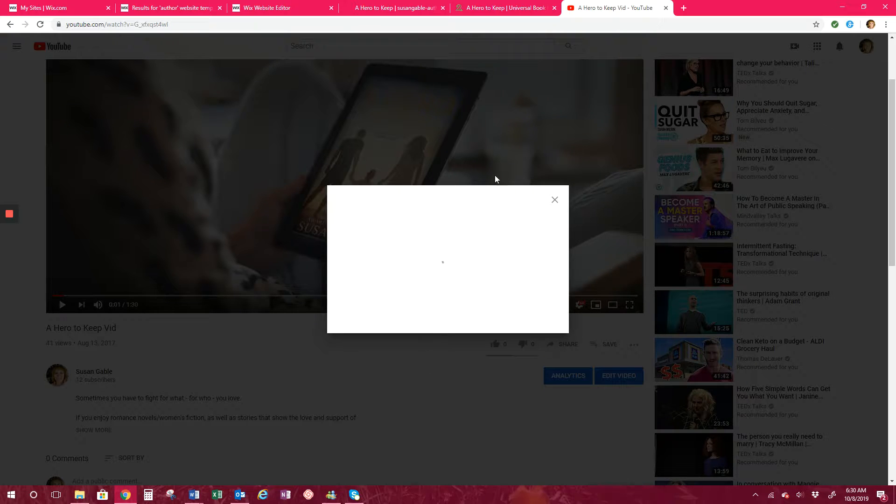
left_click(554, 200)
scroll(458, 248, "up", 2)
right_click(460, 235)
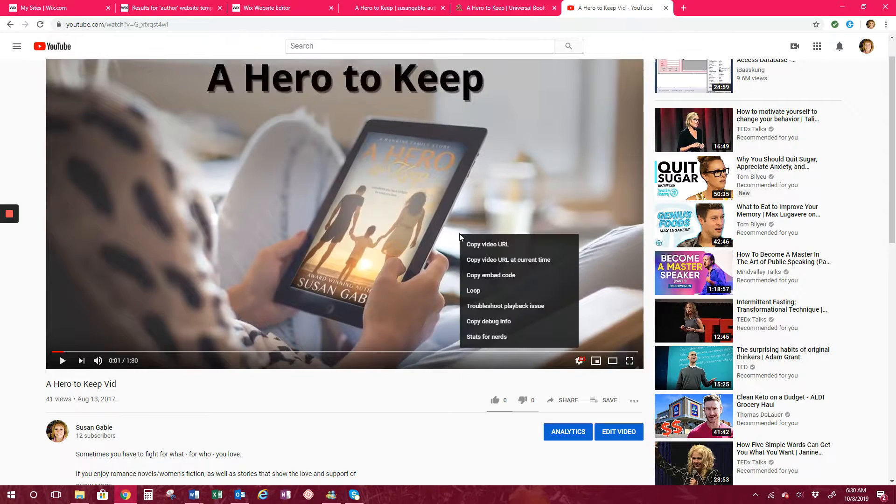
left_click(490, 248)
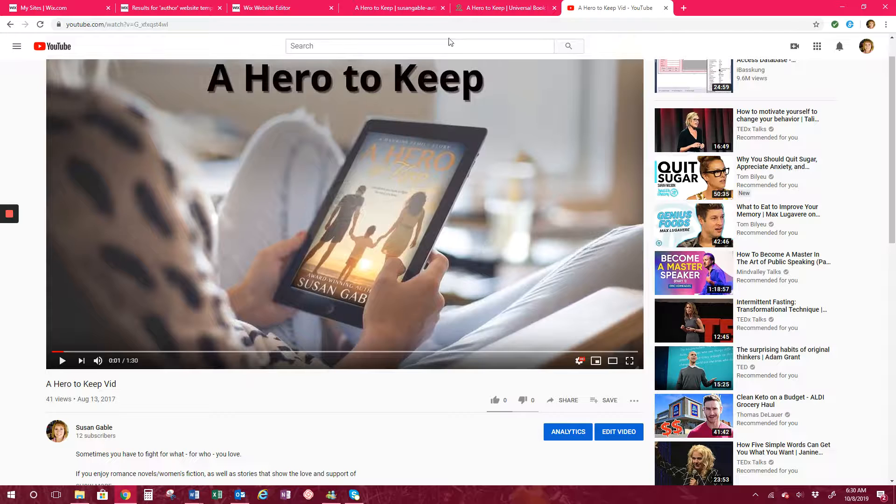
left_click(274, 10)
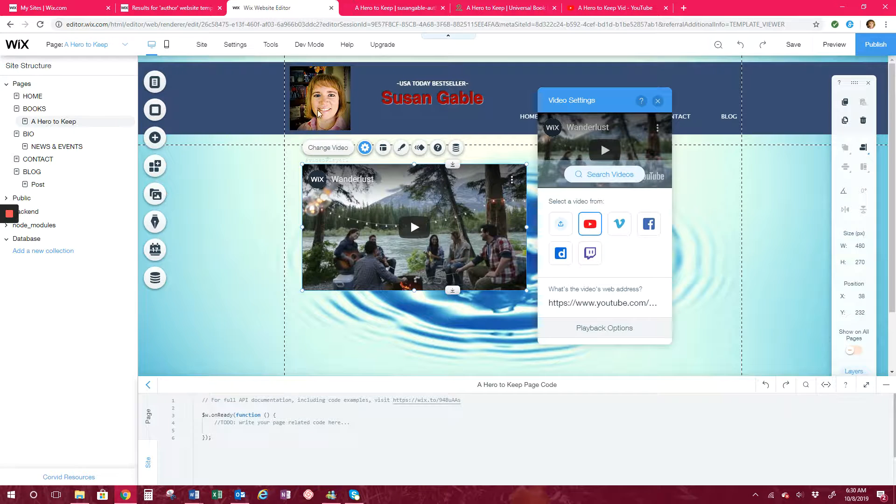
left_click(610, 306)
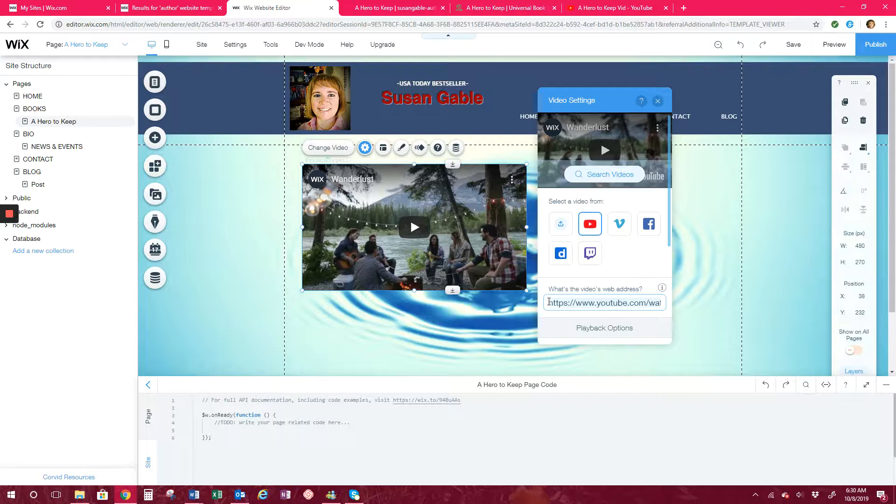
left_click_drag(549, 302, 636, 306)
key("BackSpace")
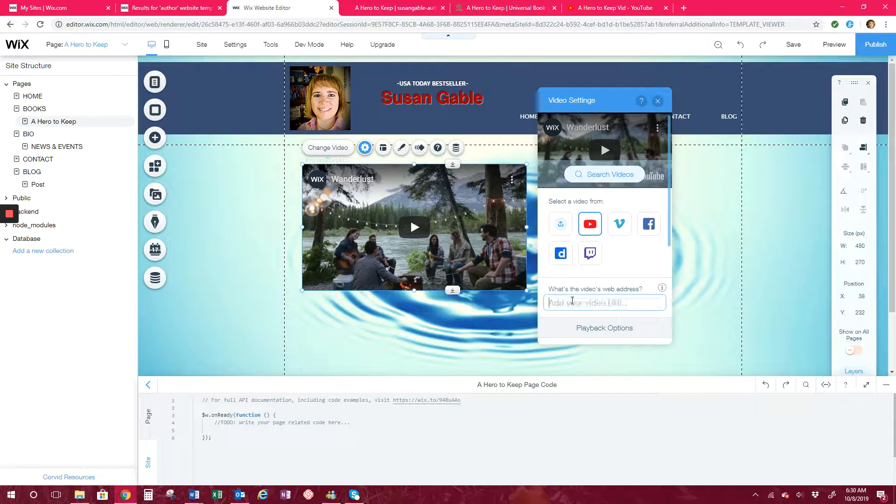
right_click(572, 301)
left_click(605, 364)
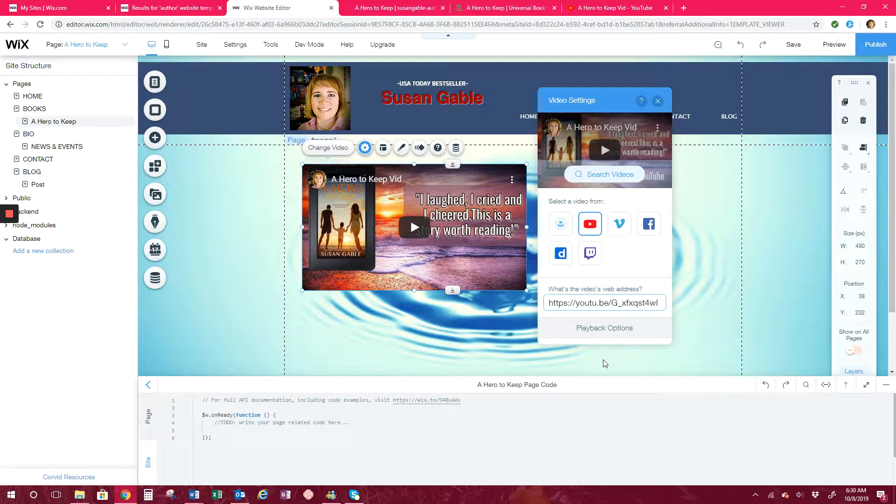
- Try out the autoplay option in the video's playback settings and leave it switched off
left_click(606, 332)
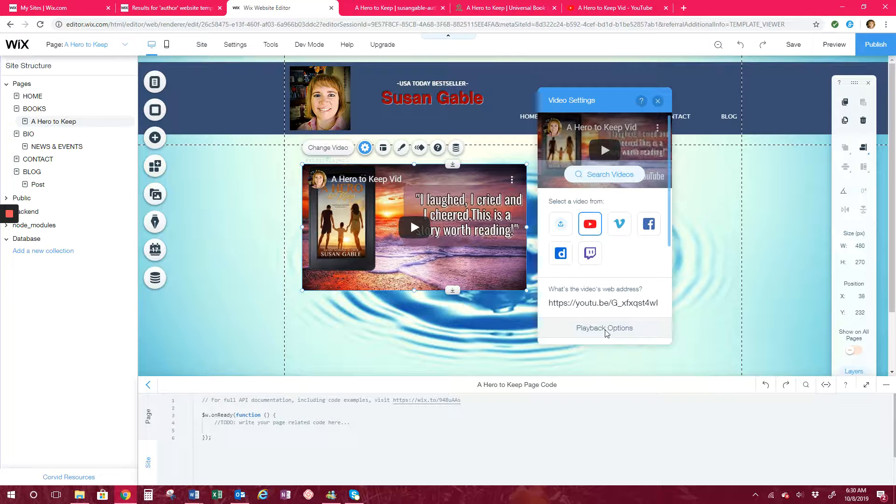
left_click(605, 332)
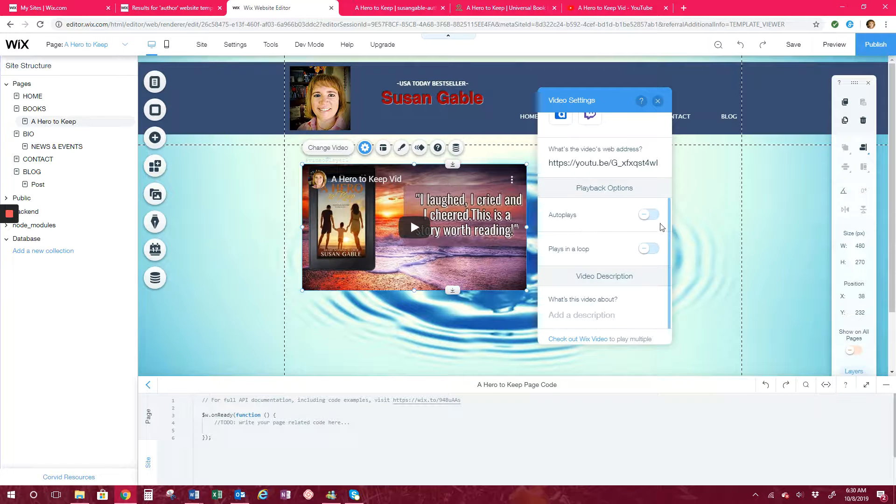
left_click(654, 218)
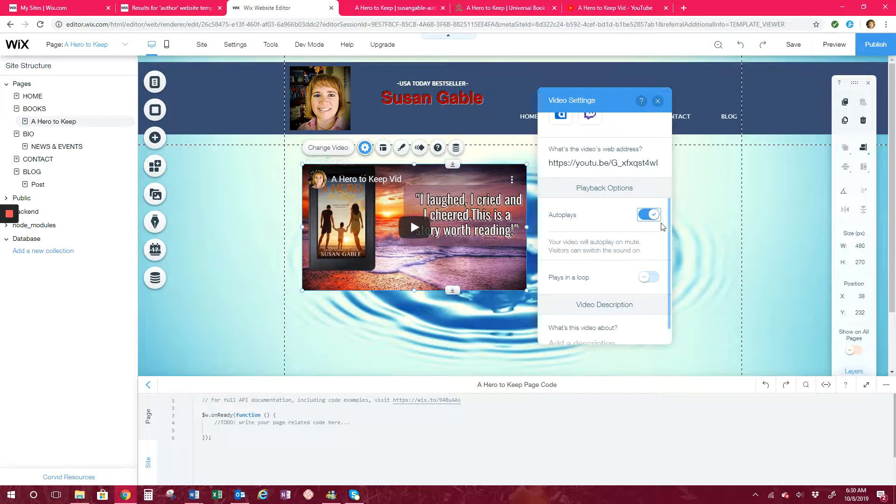
left_click(648, 215)
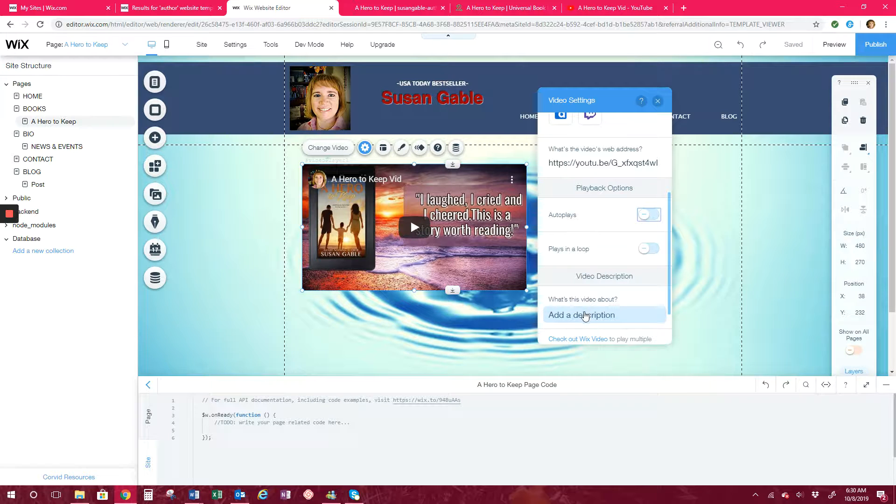
- Describe the video as "Contemporary romance novel A Hero to Keep by" plus the author's full name, and close the video settings
left_click(587, 315)
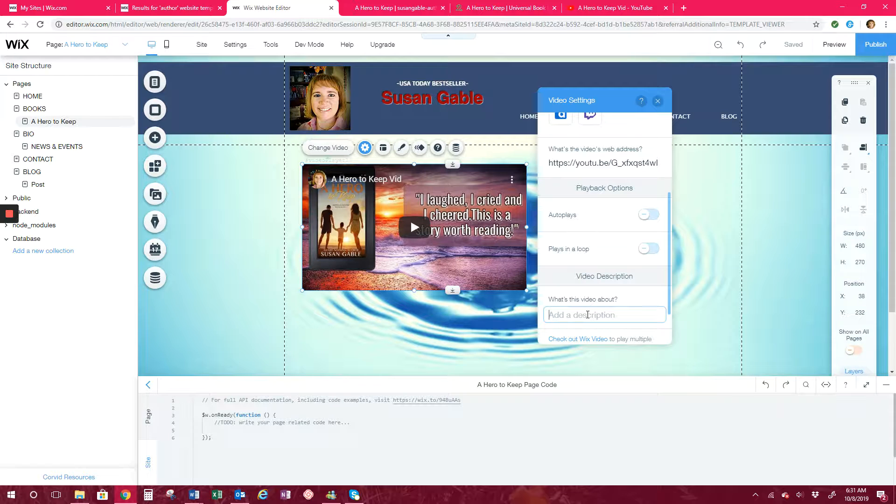
type("Contempo")
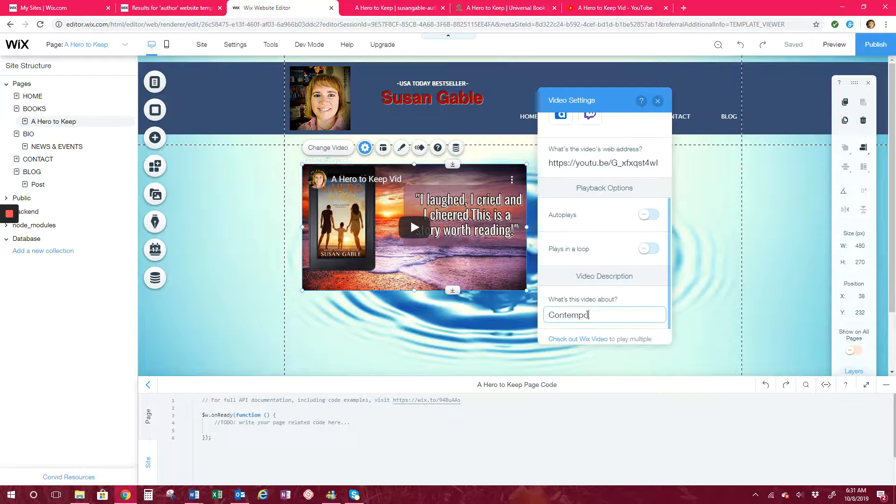
type("rary romance novel A Hero")
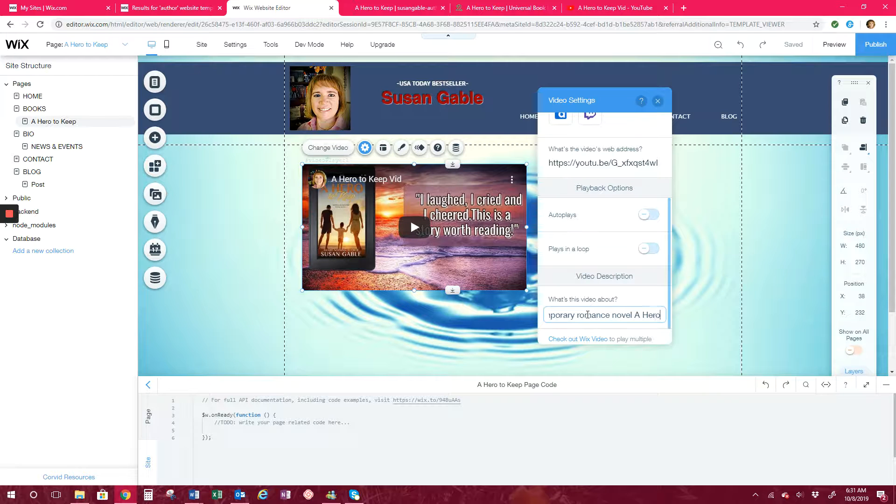
type(" to Keep by Susan Ga")
type("ble")
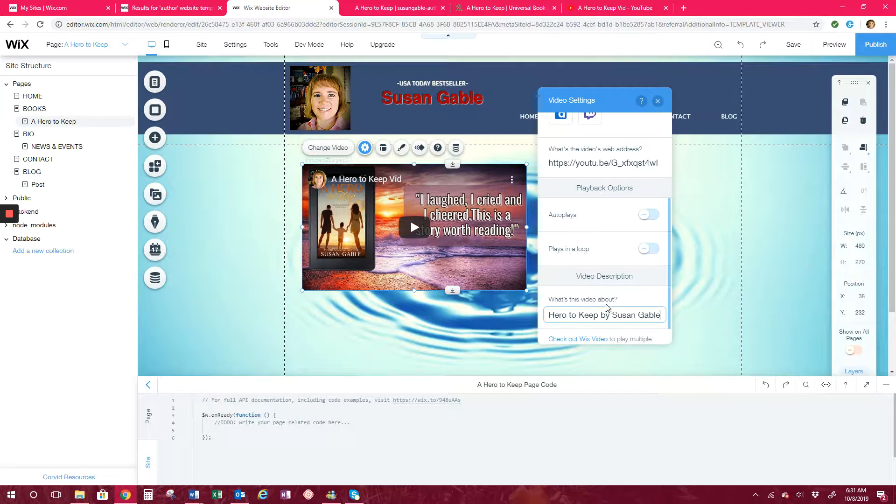
scroll(606, 298, "down", 1)
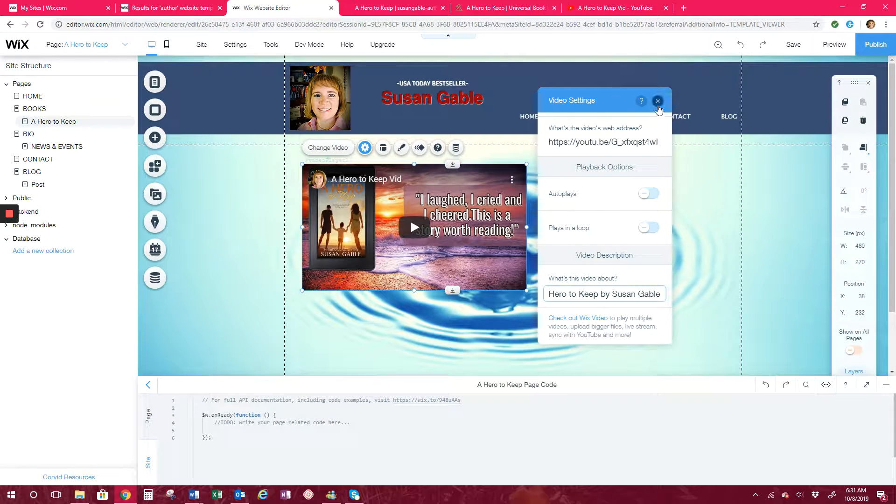
left_click(658, 102)
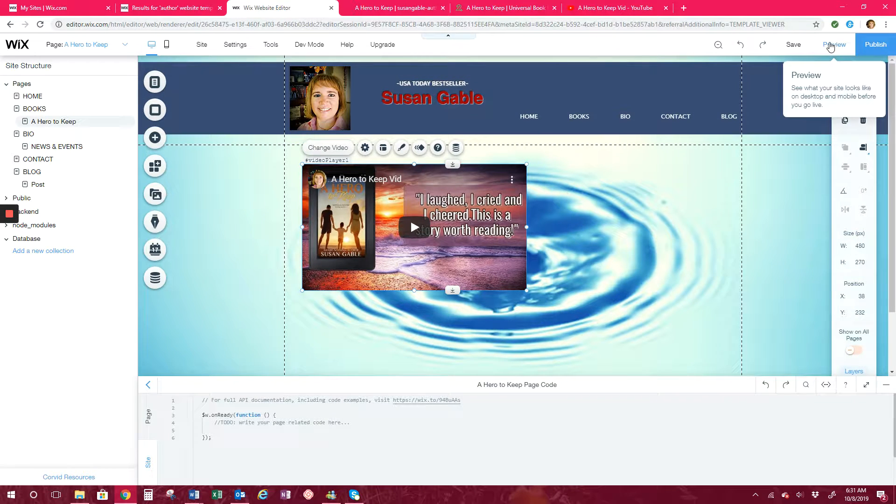
- Preview the A Hero to Keep page, briefly play the embedded video to check it, and return to the editor
left_click(830, 46)
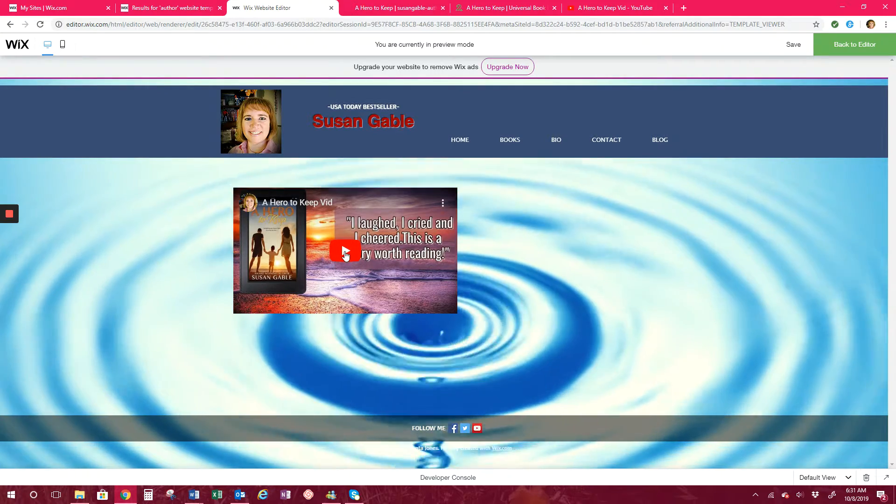
left_click(345, 253)
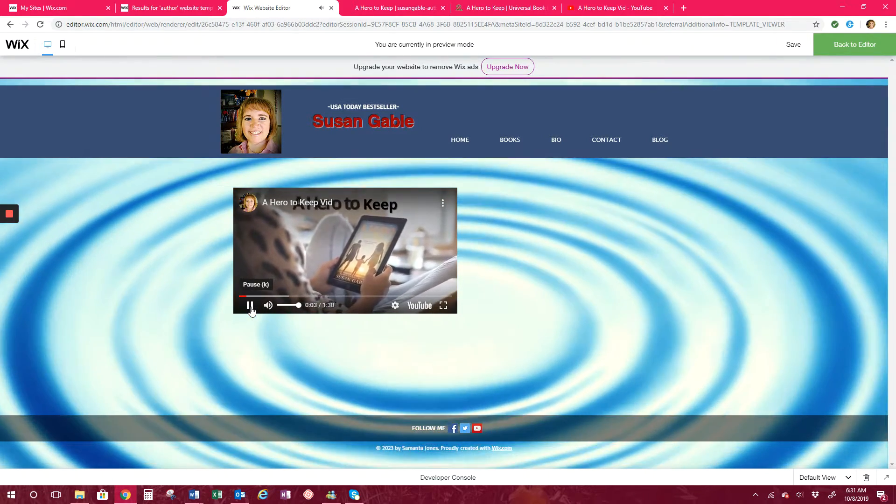
left_click(250, 306)
left_click(858, 44)
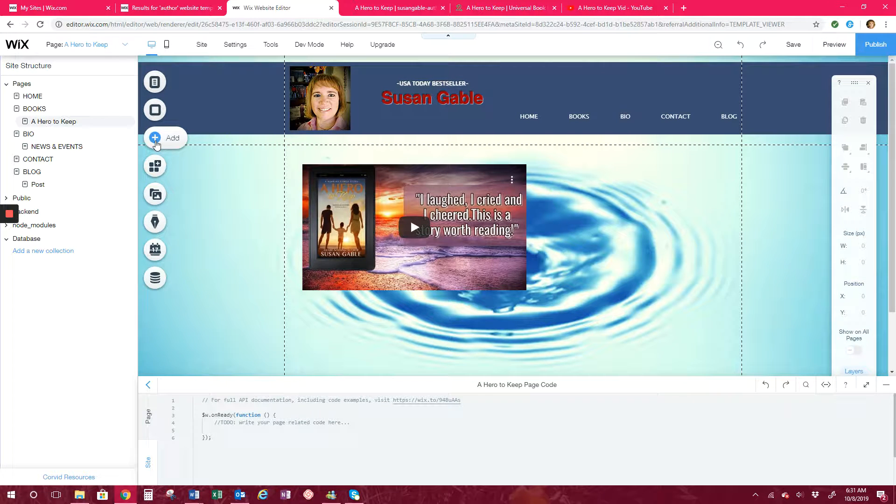
- Add the A Hero to Keep book cover from the uploaded site images to the page
left_click(157, 144)
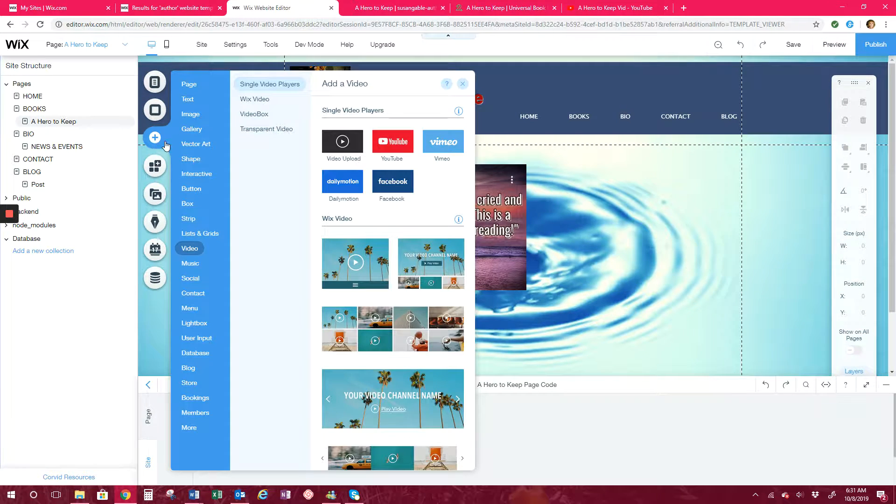
mouse_move(198, 117)
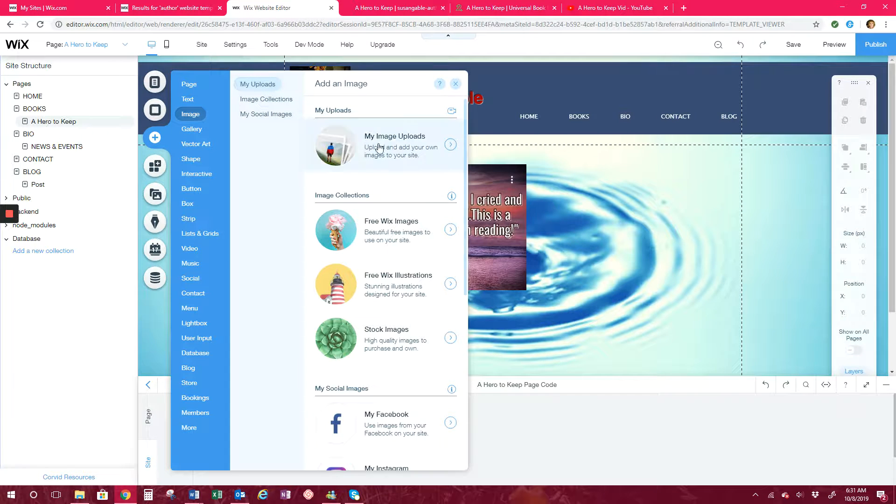
left_click(399, 145)
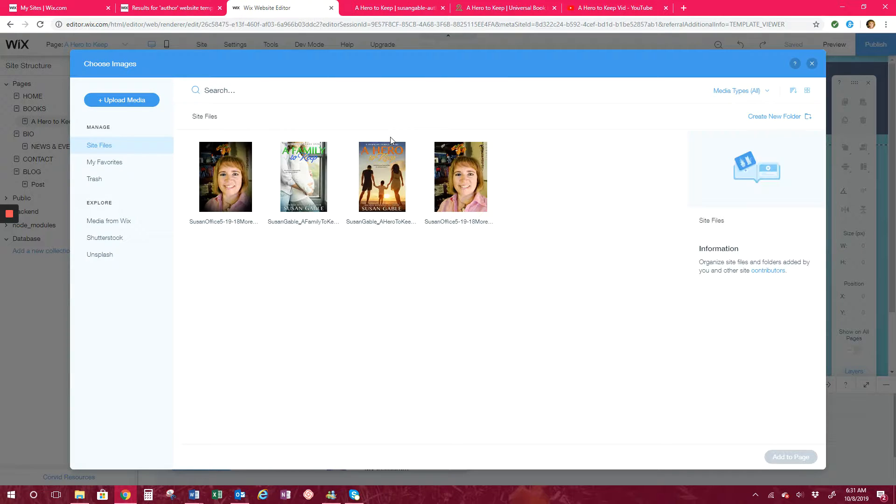
left_click(385, 186)
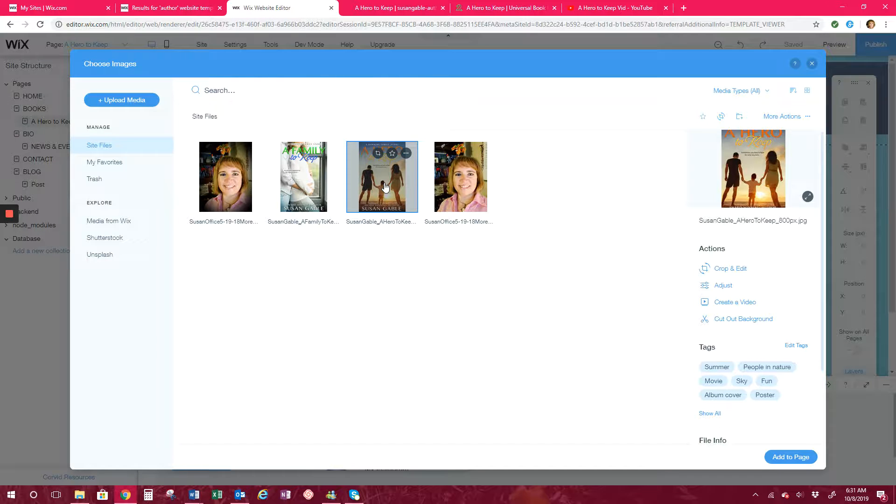
left_click(808, 196)
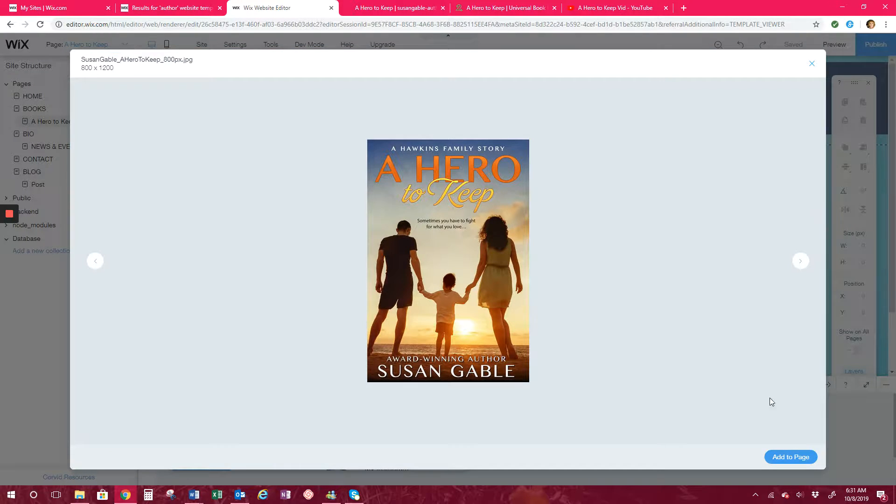
left_click(793, 458)
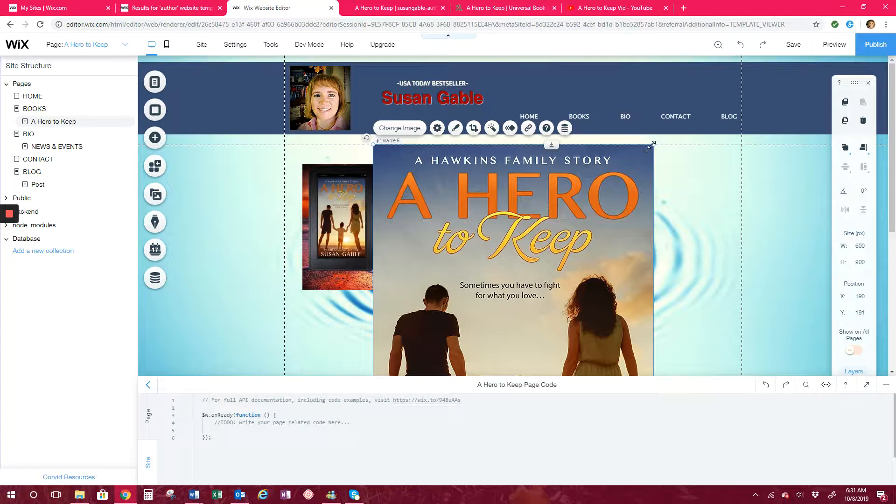
- Shrink the book cover image to about 254 × 379 px and place it beside the video at about X 656, Y 212
left_click_drag(652, 144, 618, 197)
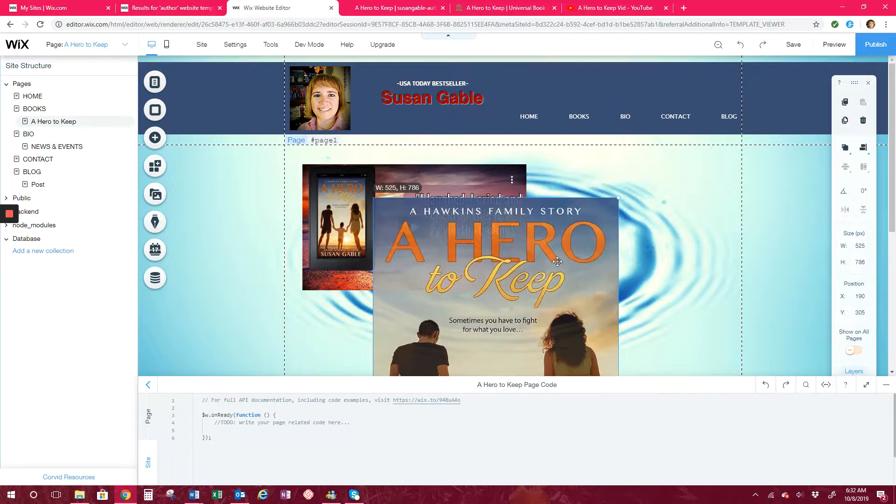
left_click_drag(557, 261, 668, 193)
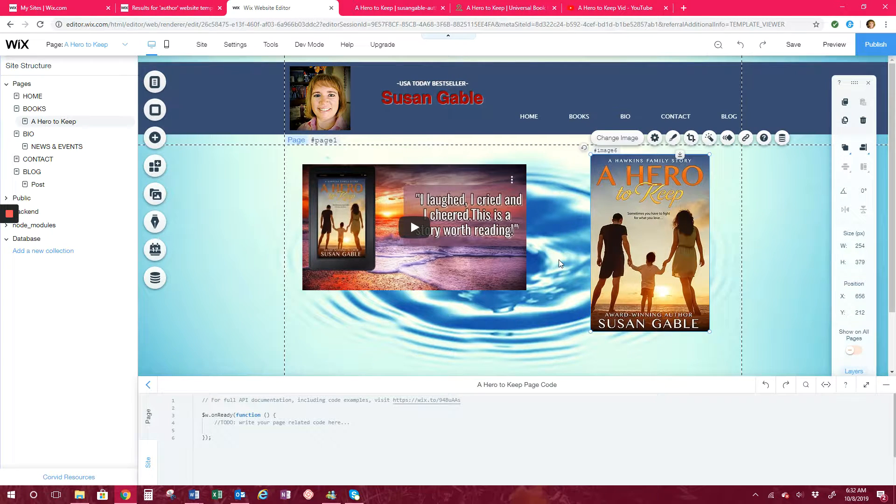
- Add a themed paragraph text box, about 310 px wide, below the video and clear its placeholder text
scroll(559, 260, "down", 1)
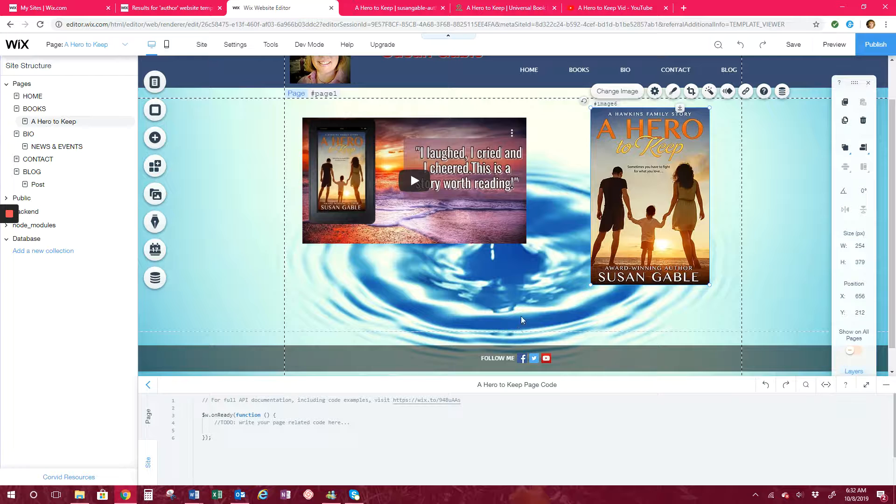
scroll(409, 292, "down", 1)
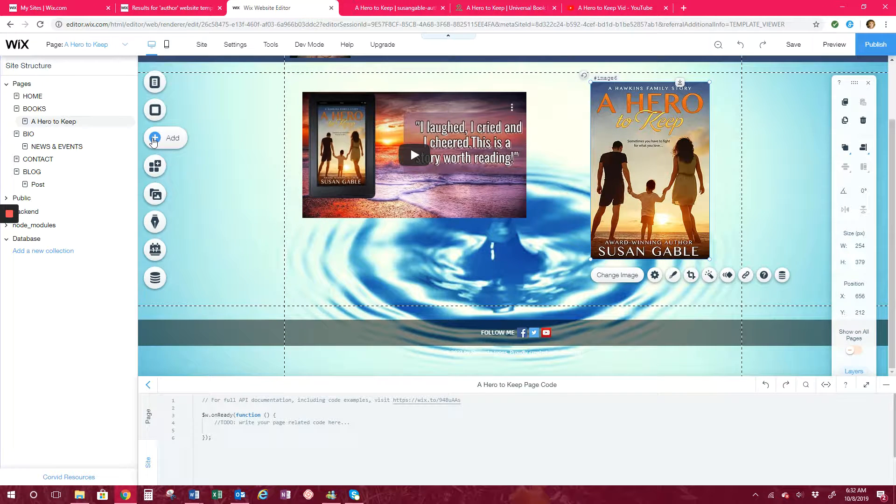
left_click(154, 140)
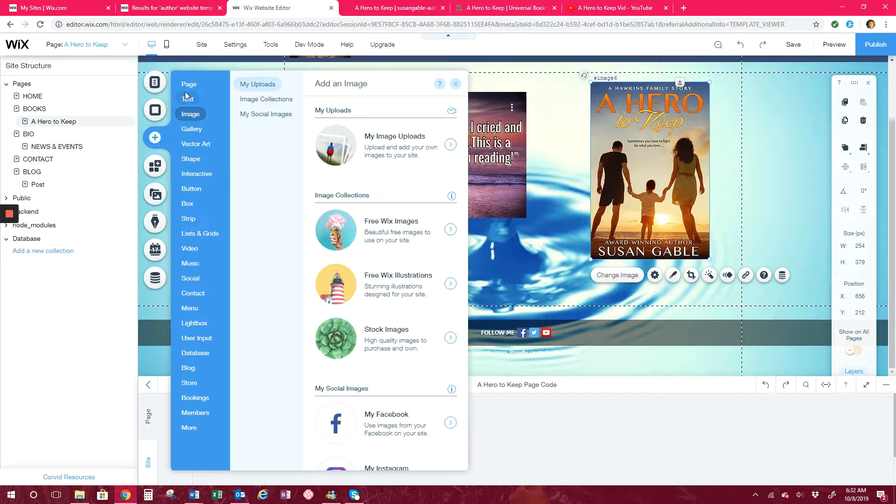
mouse_move(189, 106)
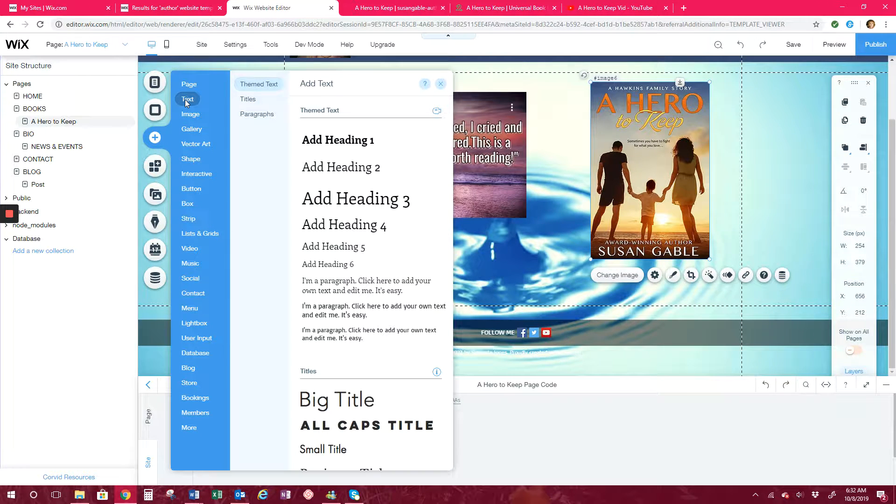
left_click_drag(364, 283, 453, 252)
double_click(447, 264)
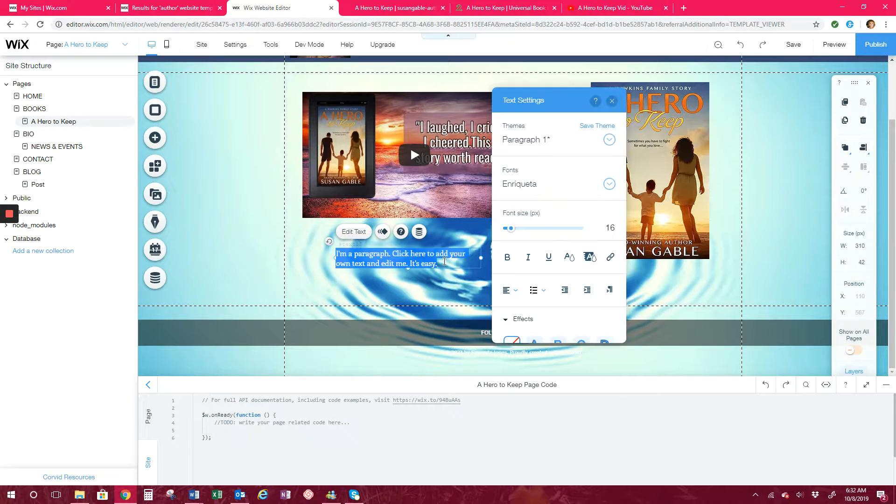
key("BackSpace")
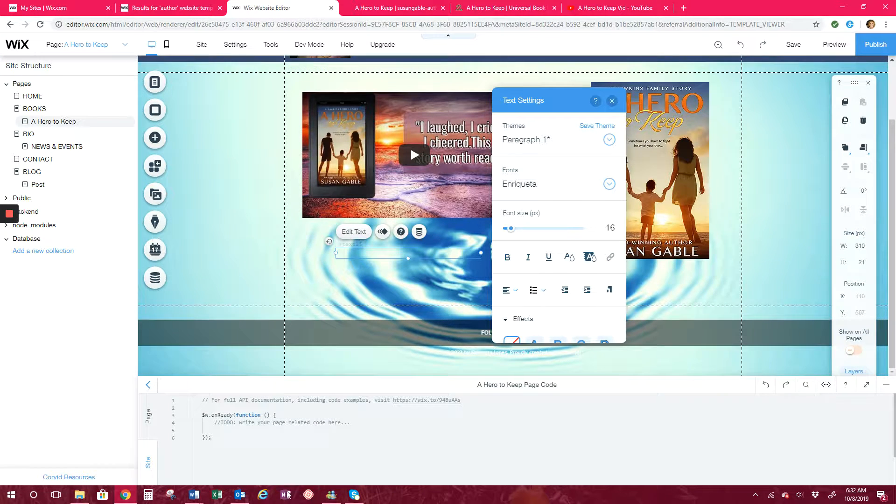
- Switch to Word and copy the full "A Hero to Keep" blurb, including its bold tagline, from Blurbs for Books.docx
left_click(194, 494)
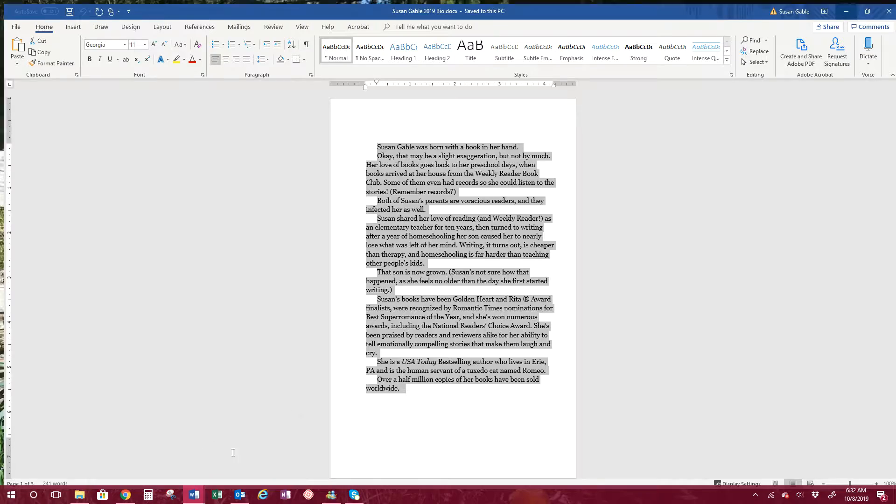
left_click(207, 468)
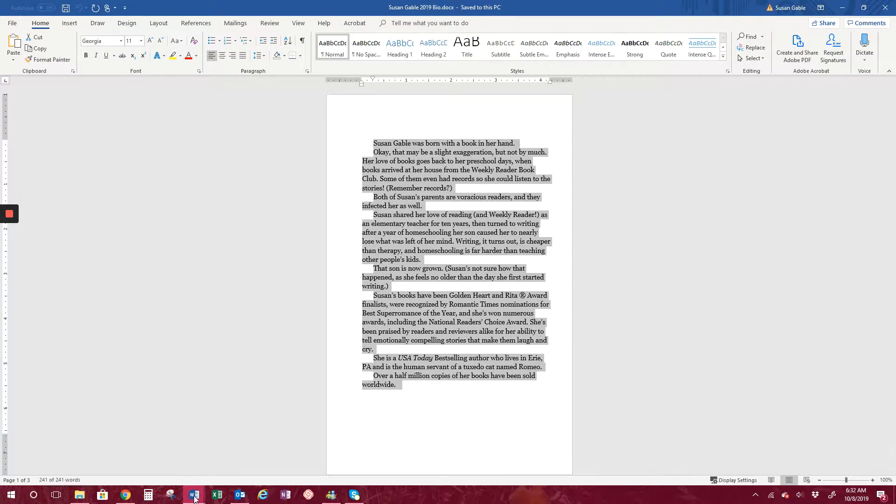
mouse_move(194, 496)
left_click(167, 466)
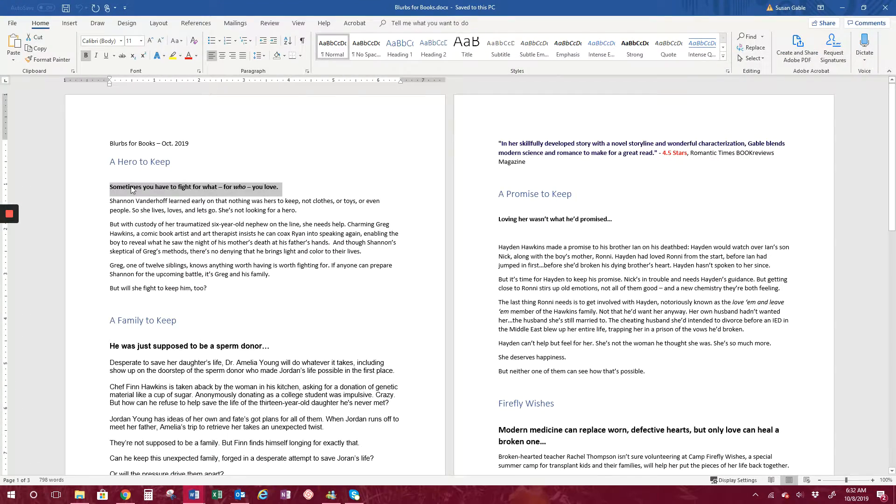
left_click_drag(111, 188, 212, 285)
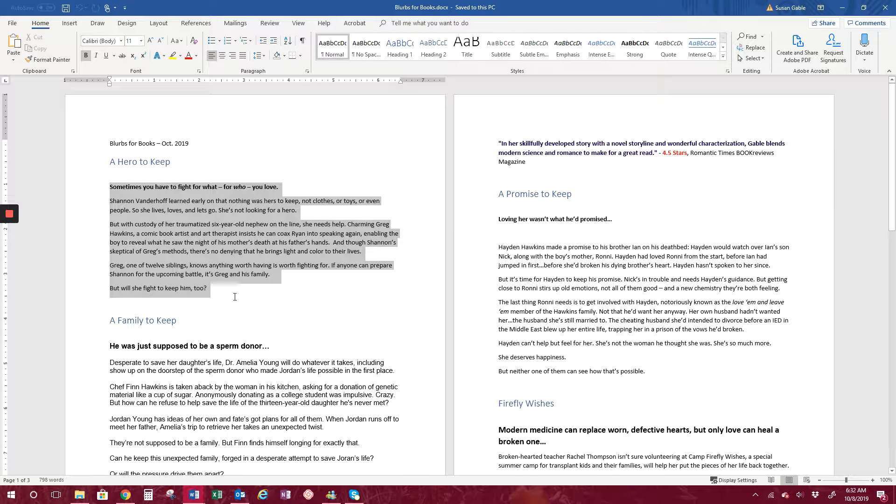
right_click(215, 225)
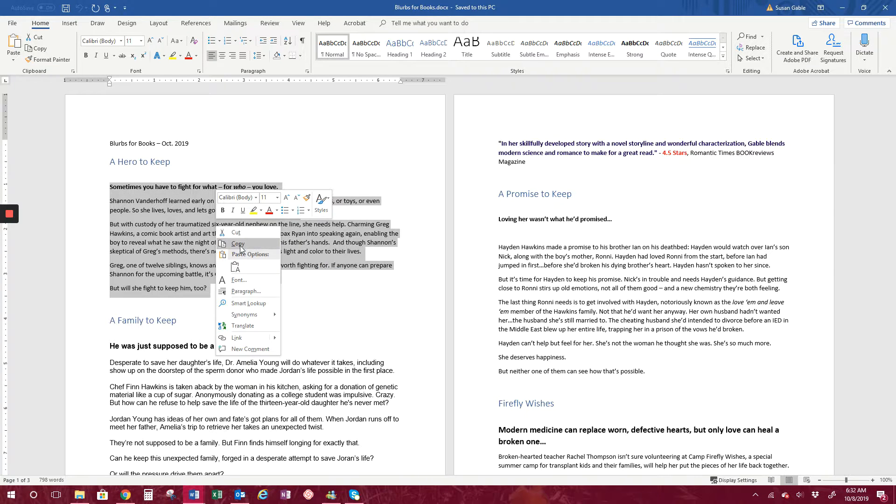
left_click(229, 243)
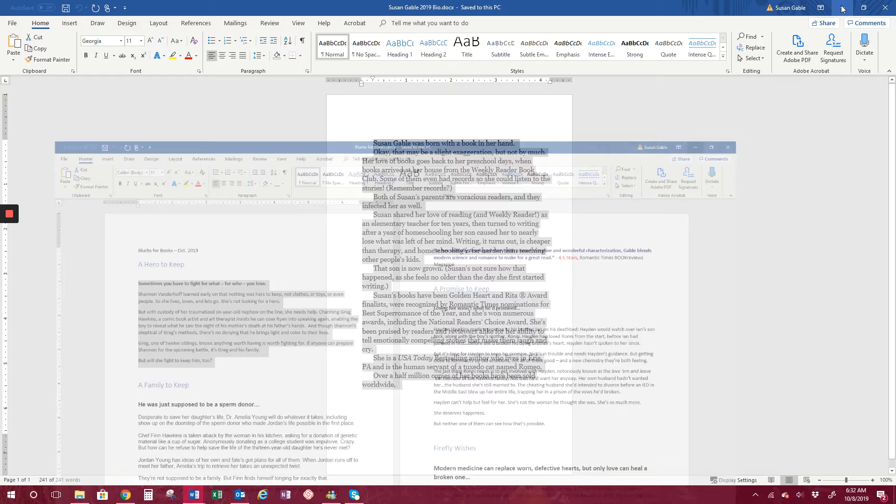
- Return to the Wix editor and paste the copied blurb into the empty text box below the video
left_click(834, 9)
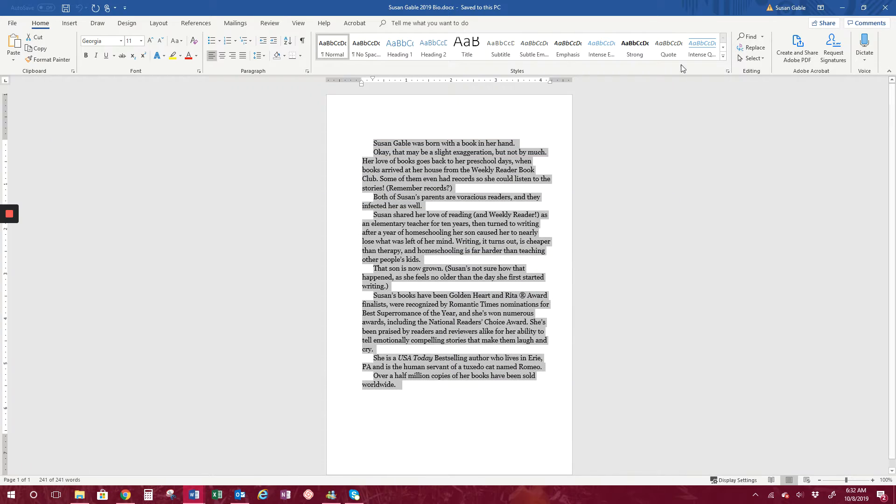
left_click(833, 9)
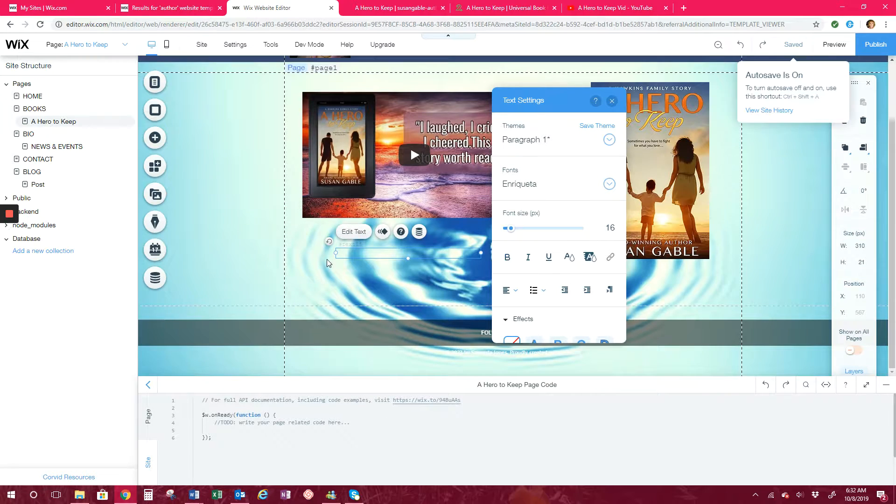
right_click(353, 253)
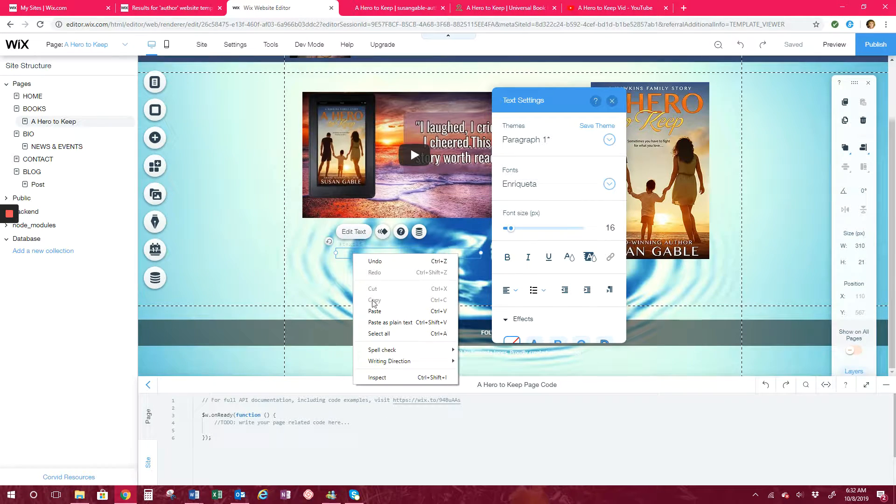
left_click(374, 309)
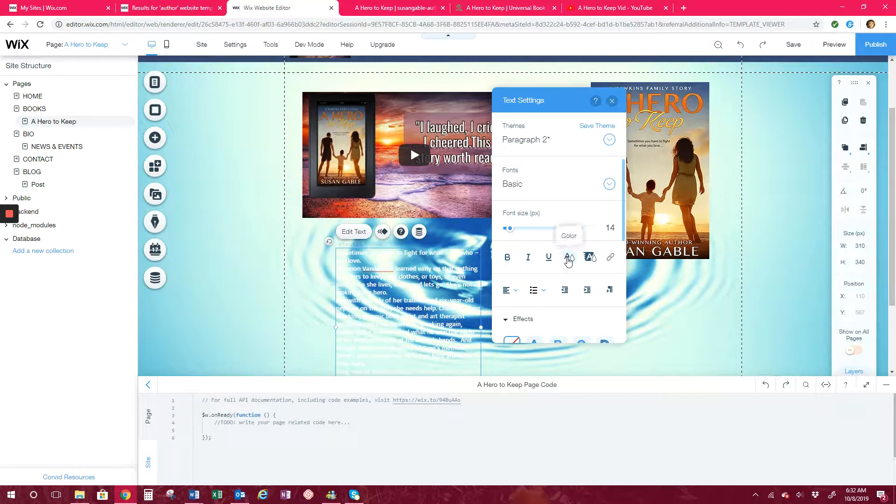
- Try to set the pasted blurb's text color to black (#000000)
left_click(568, 259)
left_click(513, 252)
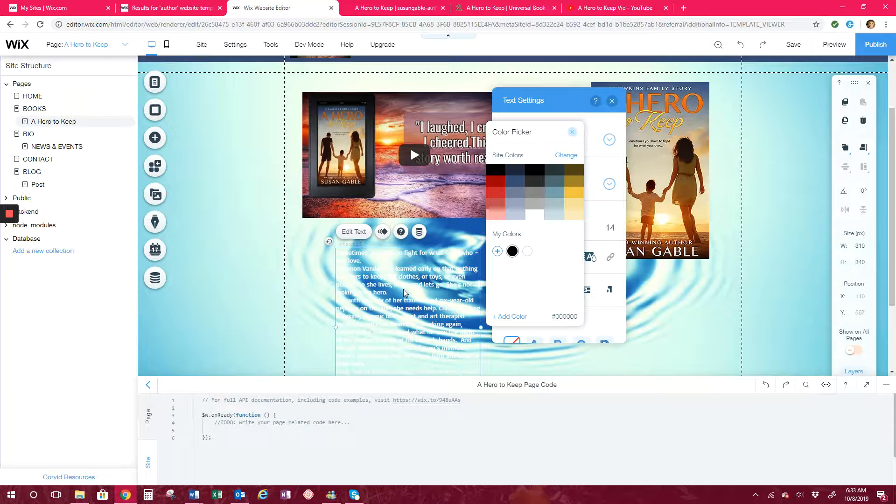
left_click(482, 229)
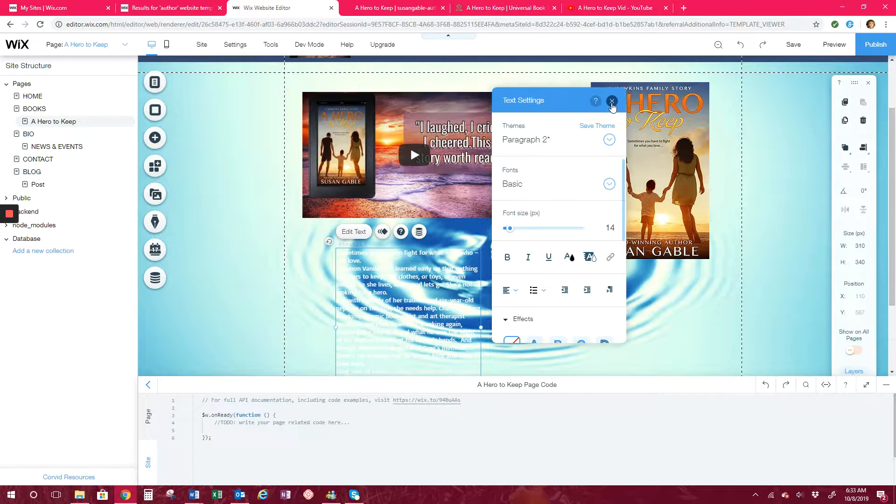
left_click(612, 100)
- Select the entire blurb text and set its color to black (#000000)
scroll(398, 269, "down", 3)
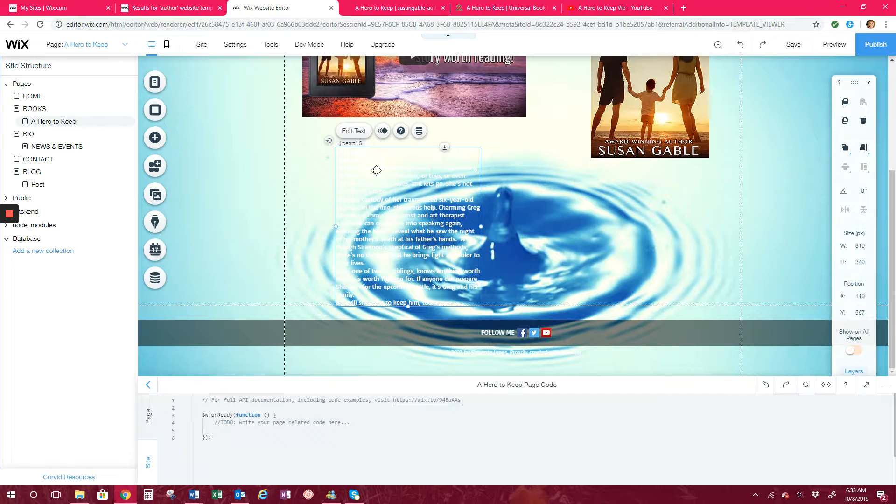
double_click(376, 170)
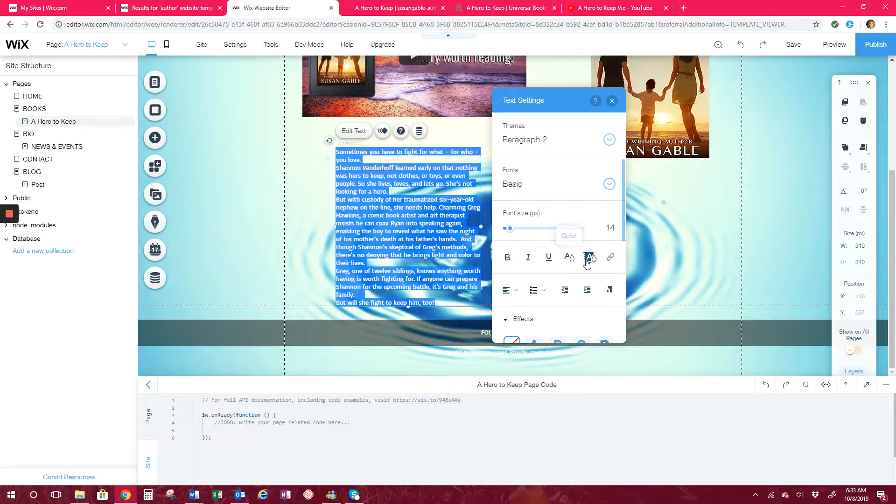
left_click(588, 260)
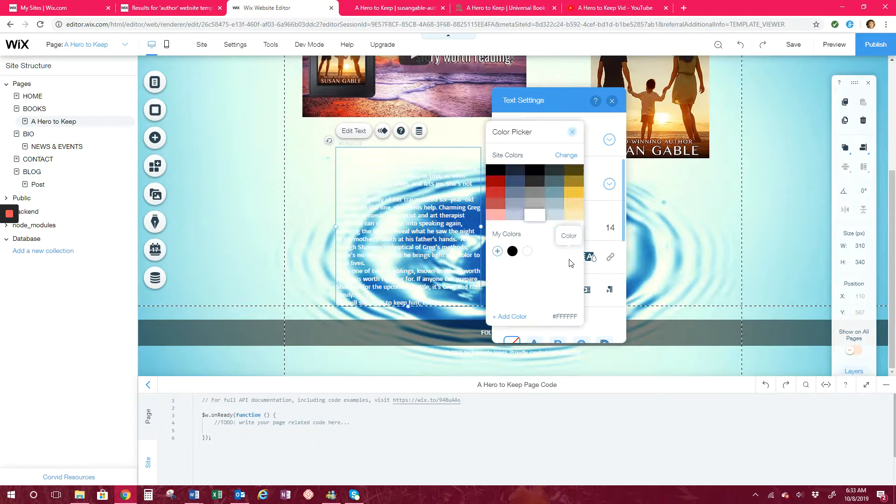
left_click(512, 252)
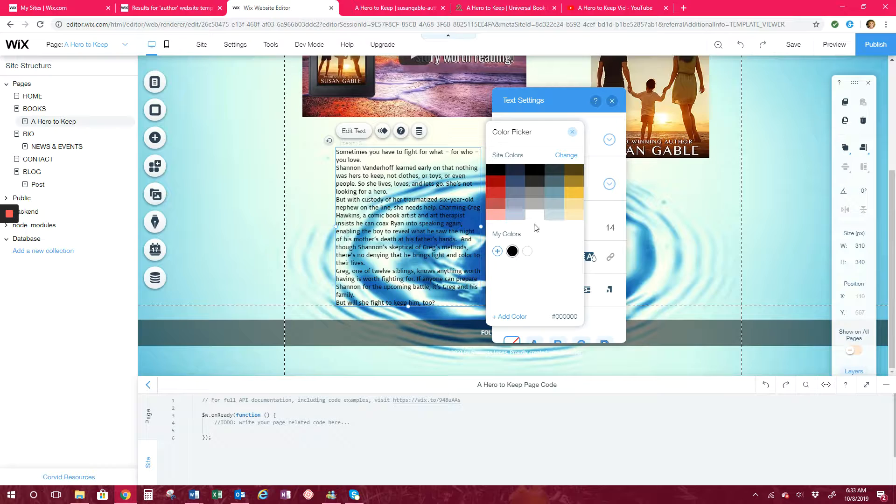
left_click(572, 133)
- Change the blurb's font to Montserrat, make it bold, and close the text settings
left_click(610, 186)
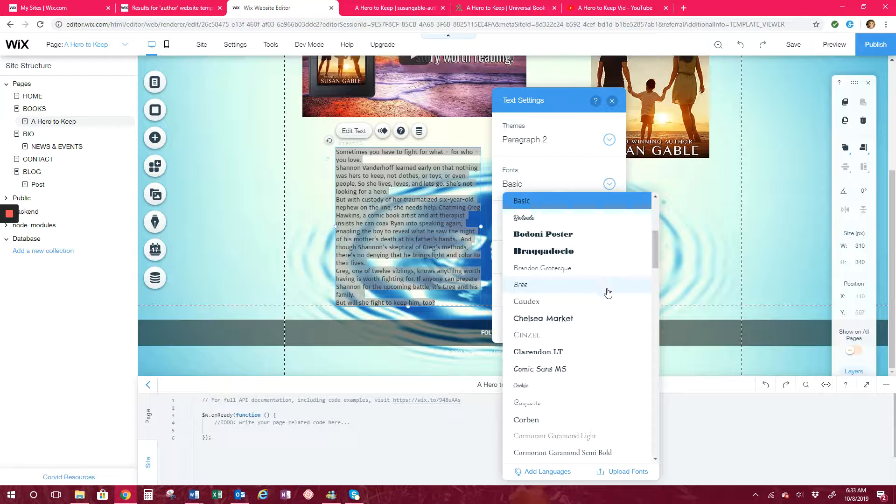
scroll(602, 286, "down", 10)
scroll(608, 292, "down", 1)
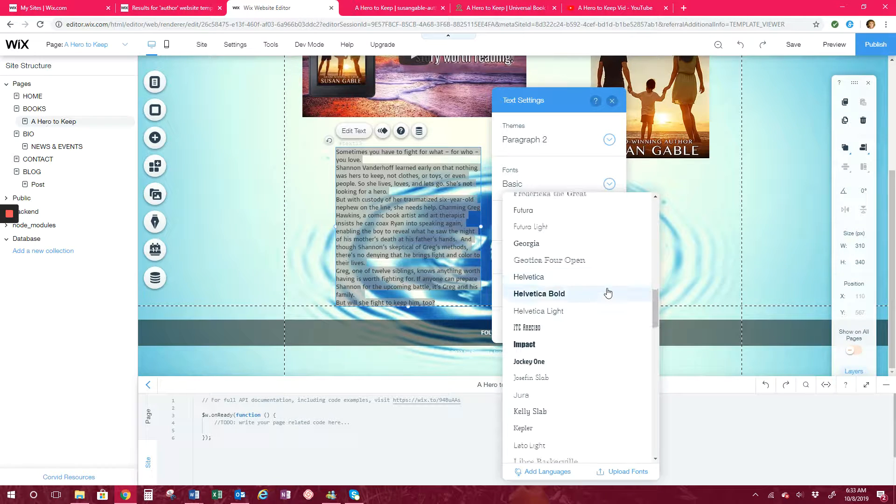
scroll(608, 292, "down", 6)
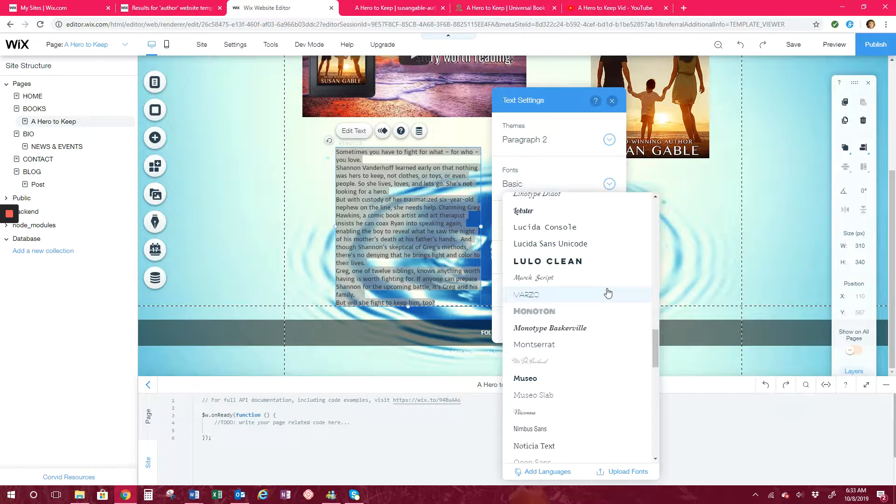
left_click(560, 345)
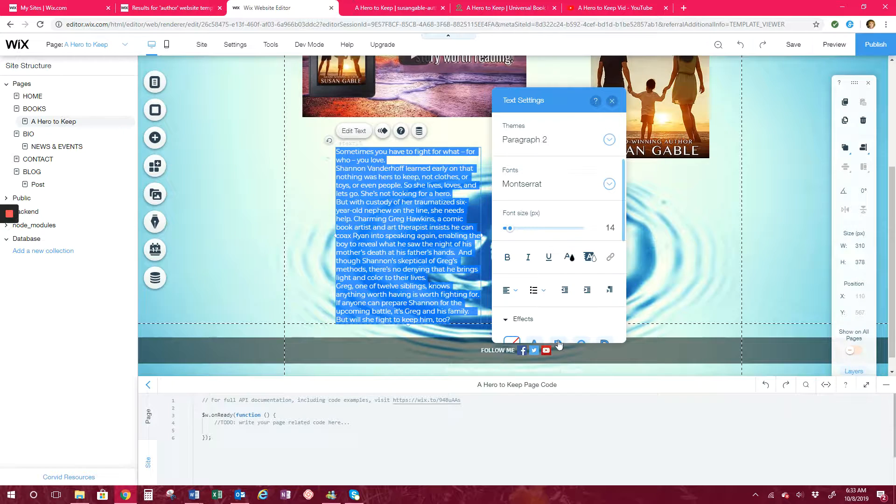
left_click(507, 257)
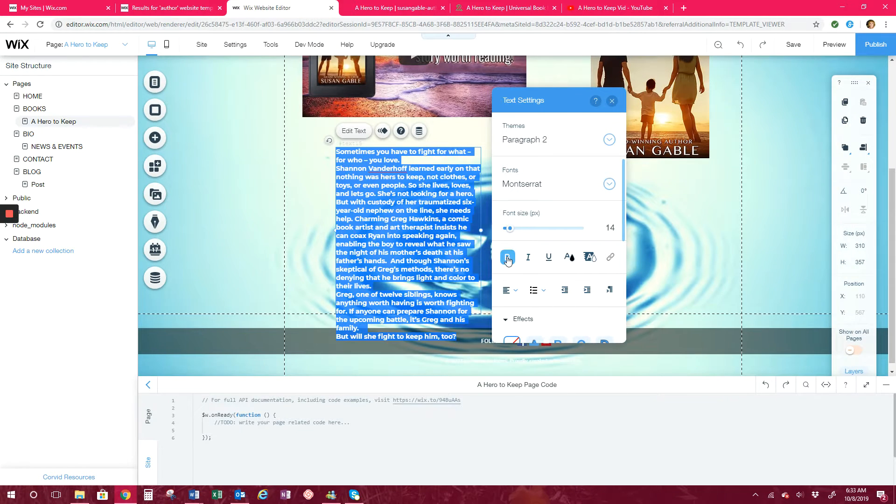
left_click(612, 101)
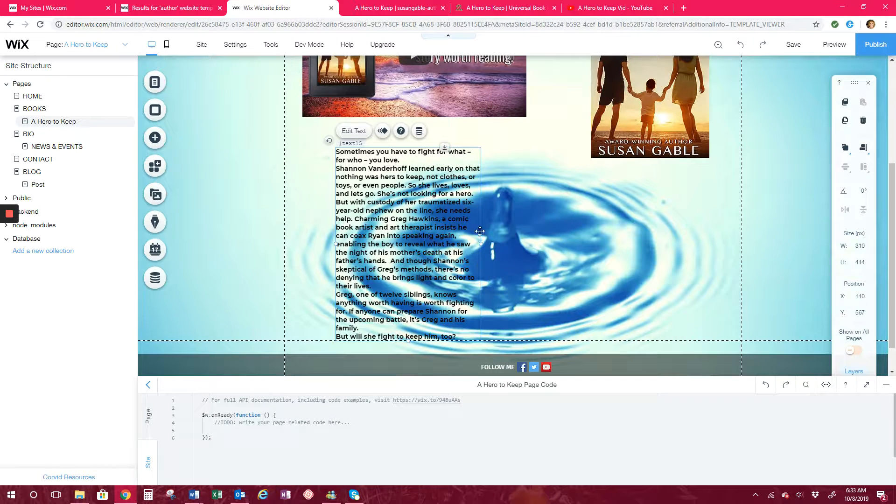
- Move the blurb text box up to about Y 541 and widen it to about 546 px, reaching the book cover's edge
mouse_move(444, 150)
left_mouse_down()
mouse_move(431, 212)
mouse_move(443, 141)
left_mouse_up()
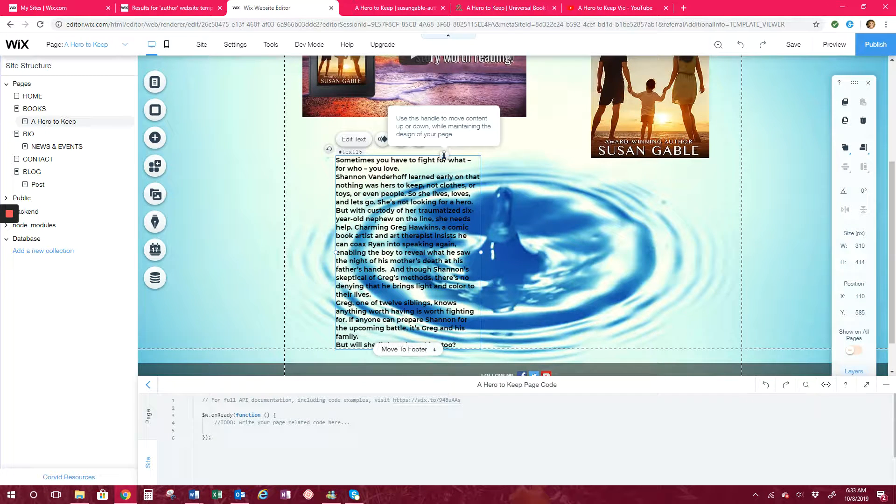
left_click_drag(441, 173, 437, 124)
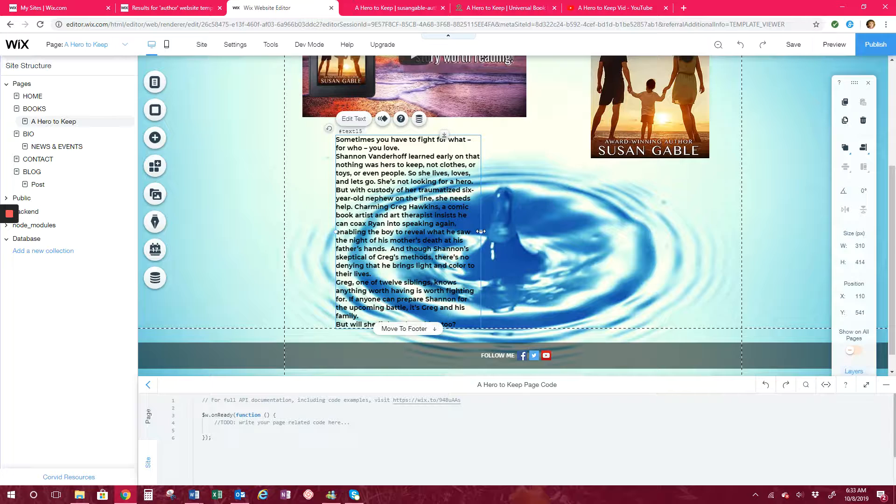
left_click_drag(481, 231, 591, 245)
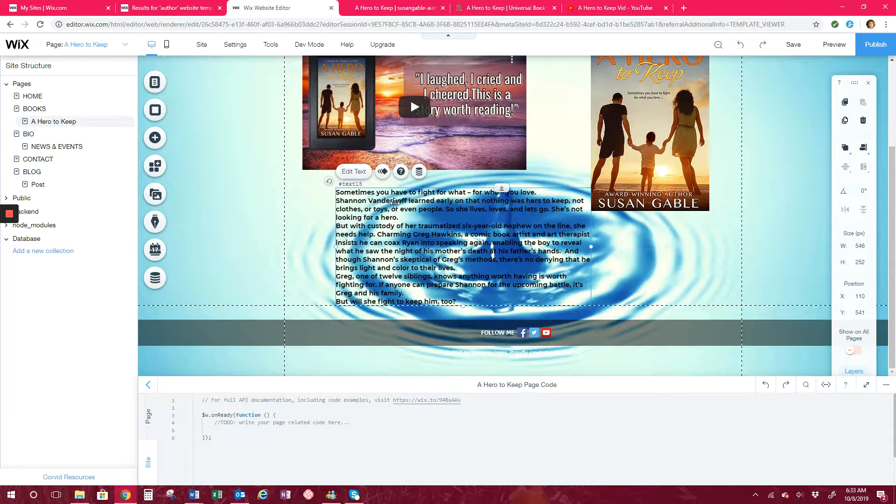
- Enlarge only the blurb's opening sentence, "Sometimes you have to fight for what – for who – you love.", to 25 px and close the text settings
double_click(535, 191)
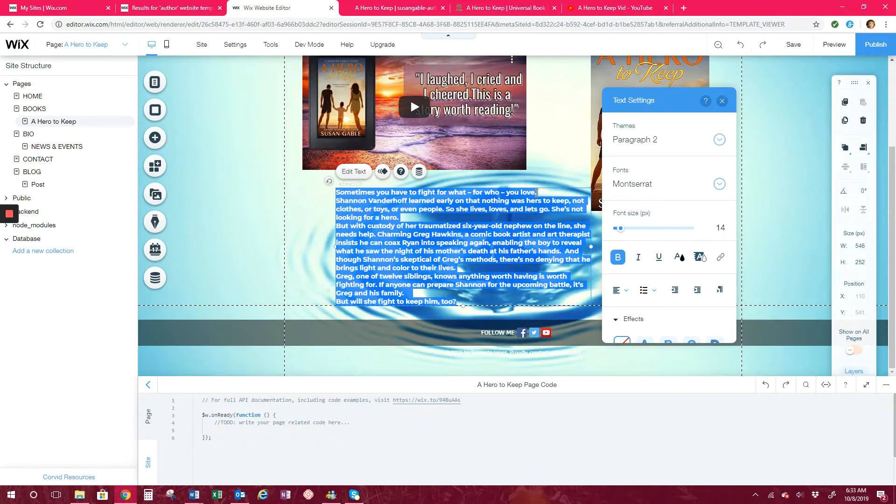
left_click(537, 194)
left_click_drag(336, 200, 407, 199)
left_click_drag(536, 192, 336, 192)
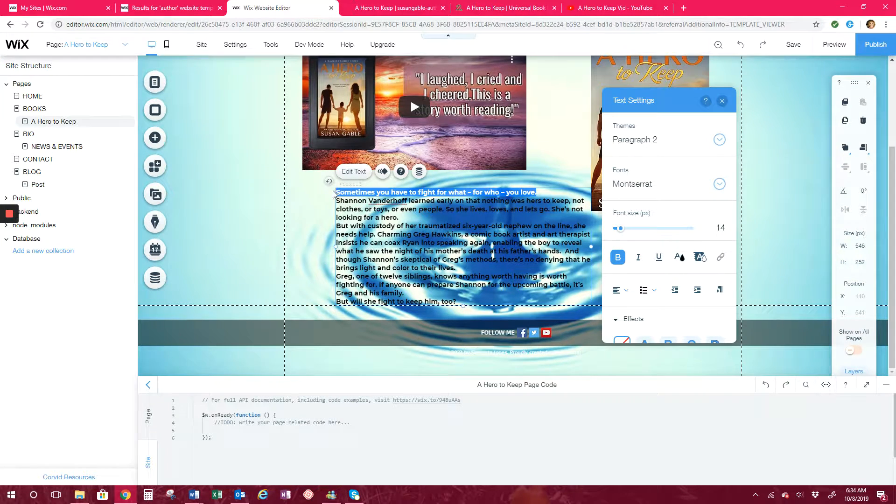
left_click(621, 229)
left_click_drag(621, 232, 627, 231)
left_click(722, 102)
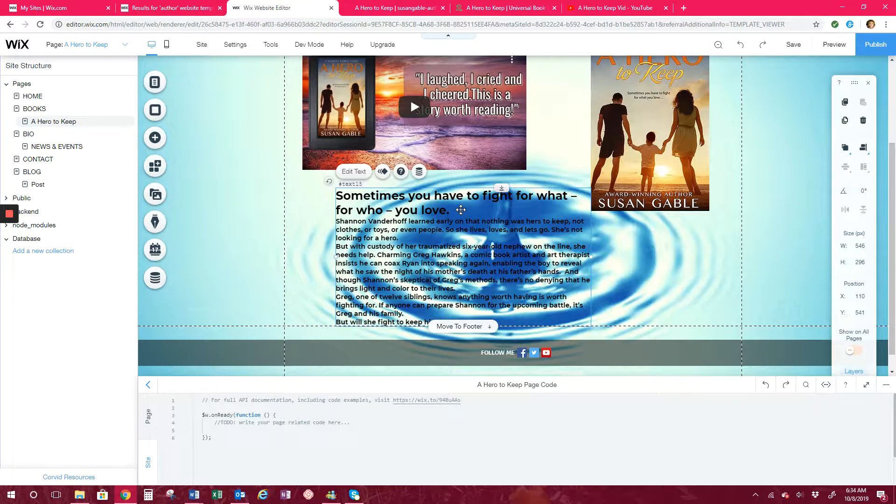
- Insert a blank line after the blurb's headline and between each of its paragraphs, and close the text settings
double_click(451, 213)
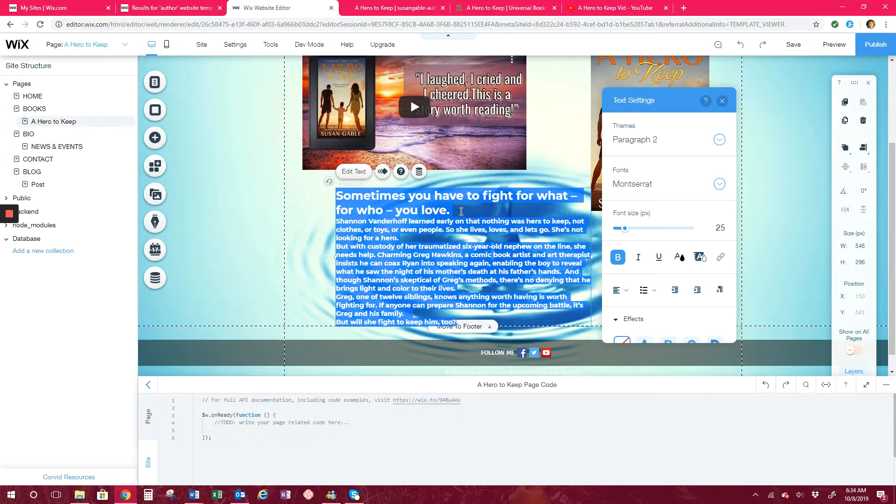
left_click(461, 211)
key("Return")
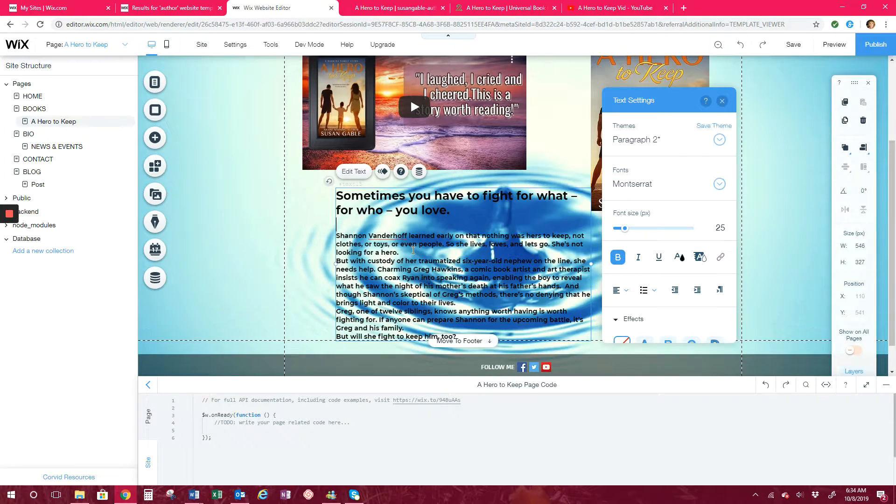
key("Return")
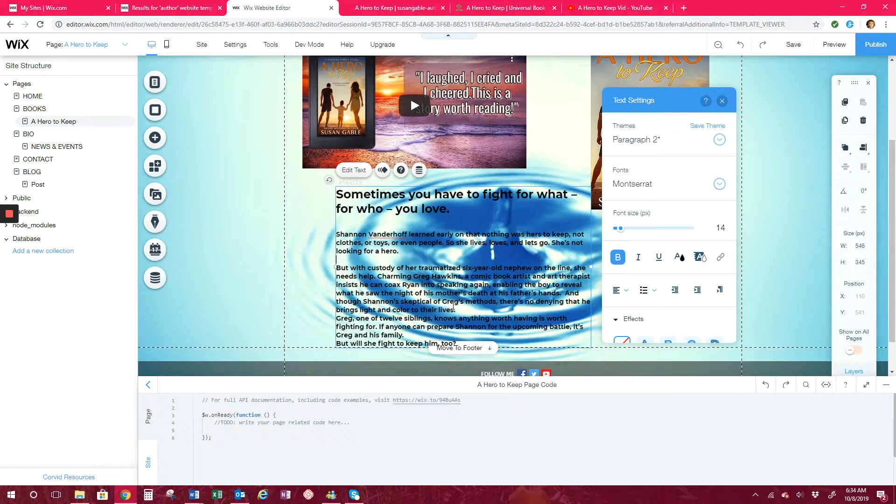
scroll(475, 268, "down", 1)
left_click(467, 267)
key("Return")
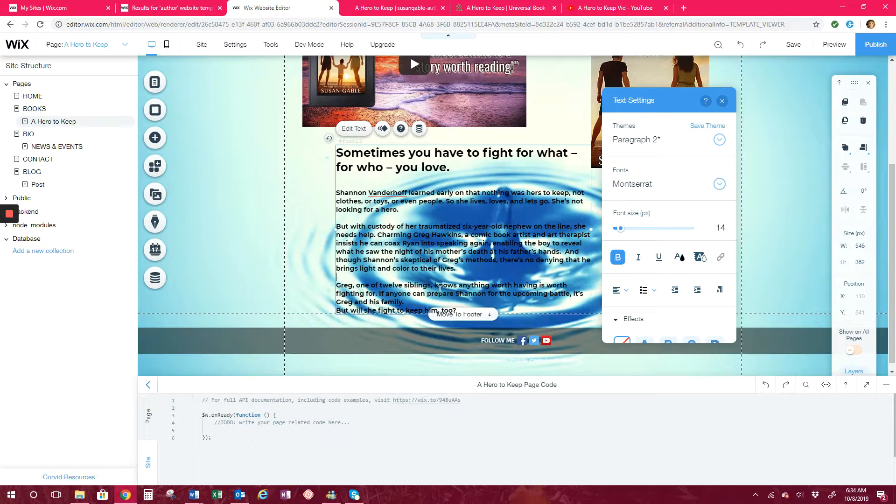
key("Return")
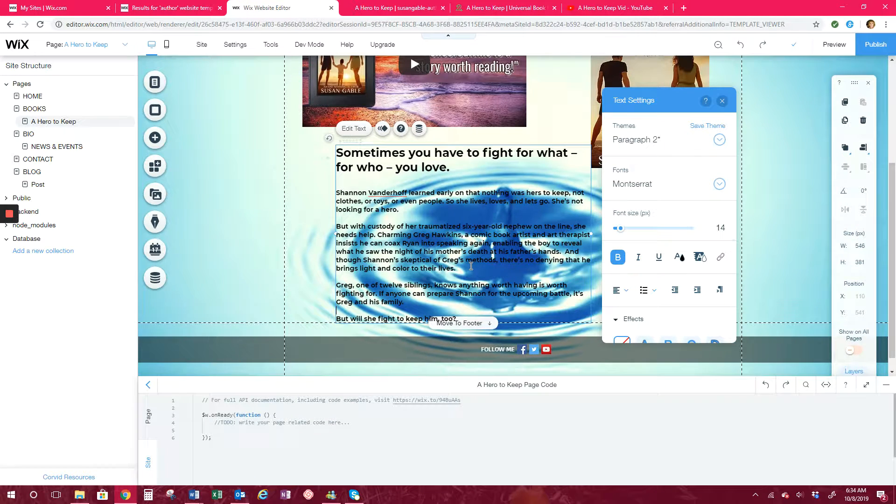
left_click(723, 102)
- Move the blurb text box under the video to about X 51, Y 546
left_click_drag(554, 148, 526, 148)
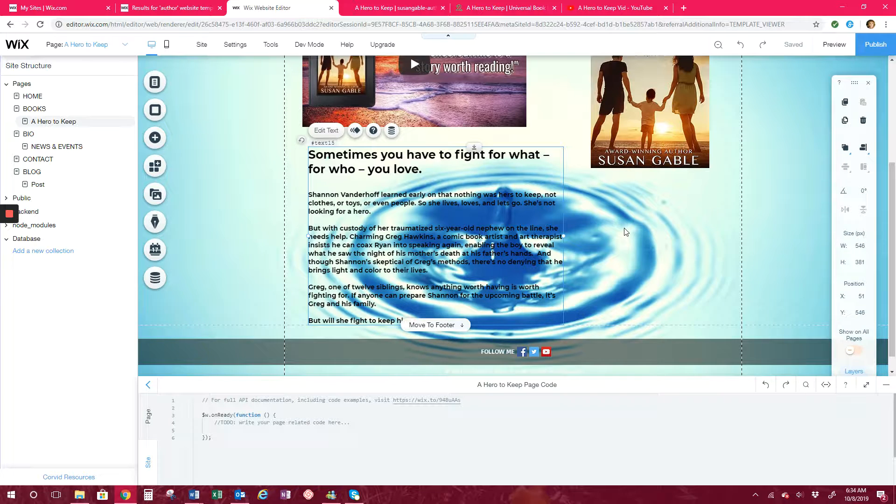
scroll(625, 232, "up", 4)
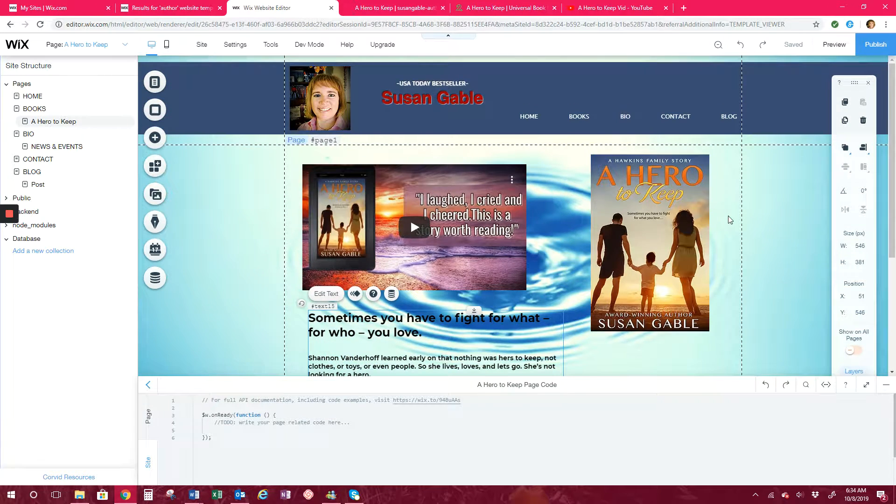
scroll(751, 218, "down", 2)
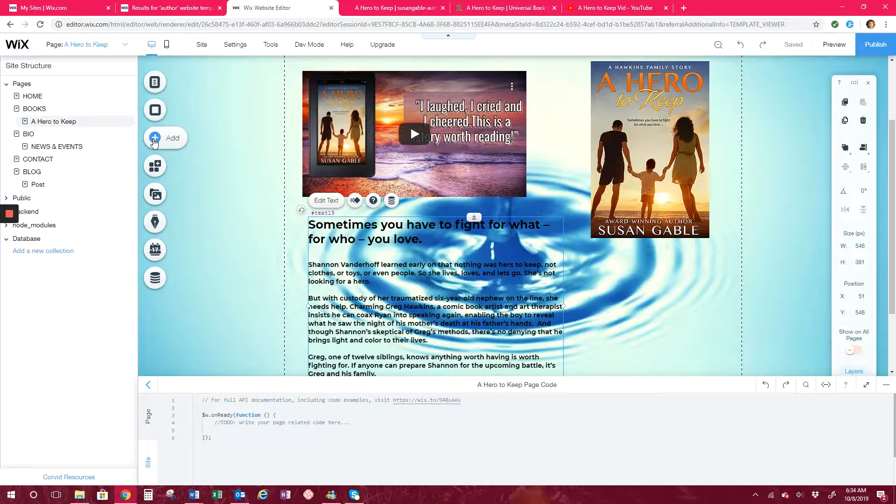
- Add the teal basic rectangle shape and position it over the whole blurb at about X 29, Y 531, sized about 581 × 411 px
left_click(154, 139)
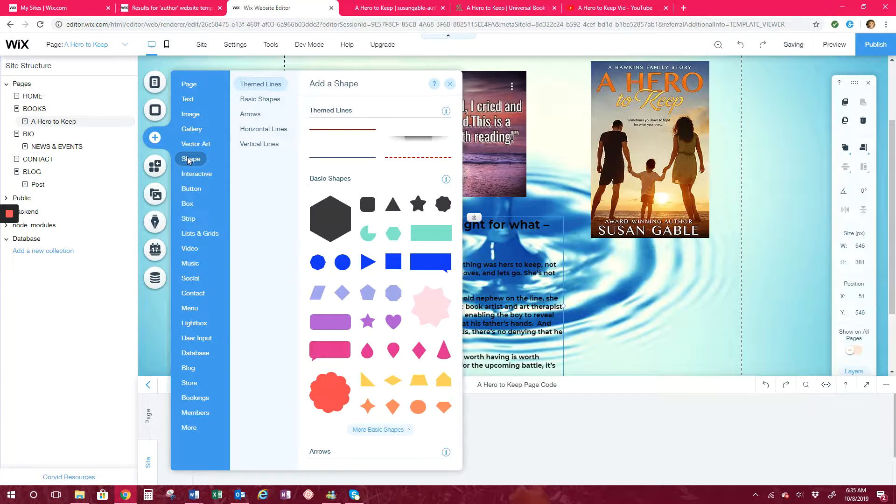
left_click(423, 233)
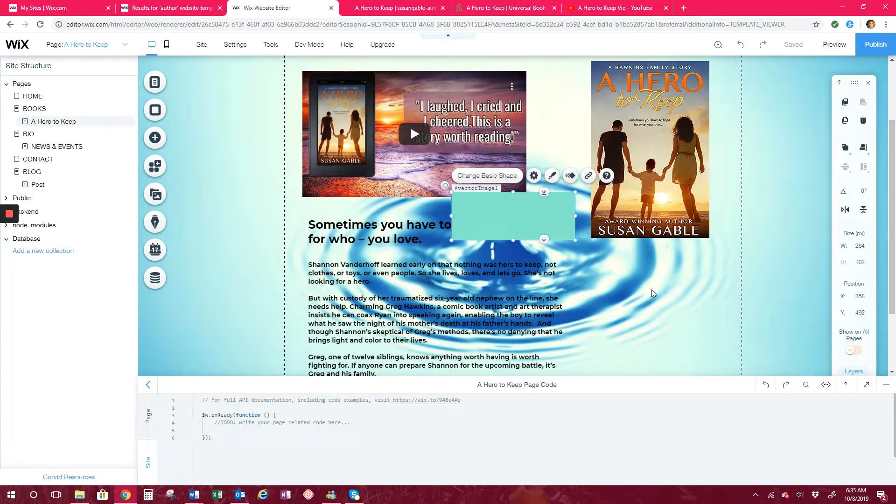
scroll(594, 249, "down", 1)
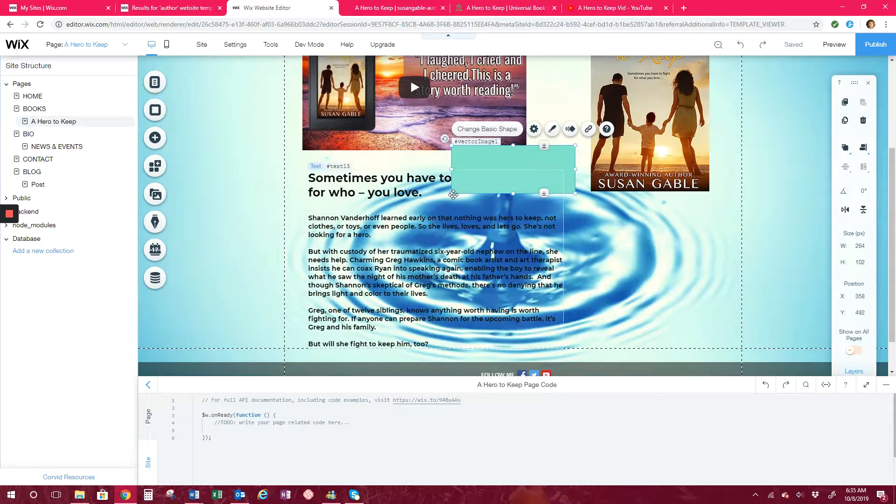
left_click_drag(449, 169, 297, 171)
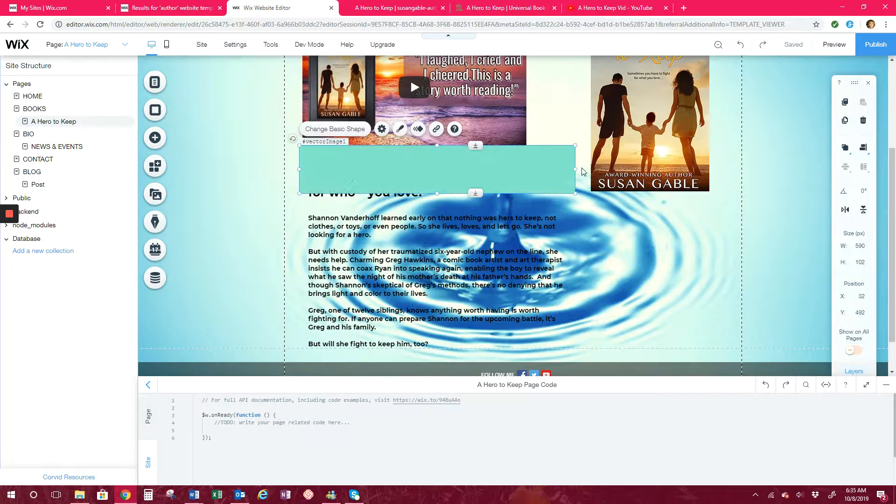
left_click_drag(556, 165, 570, 187)
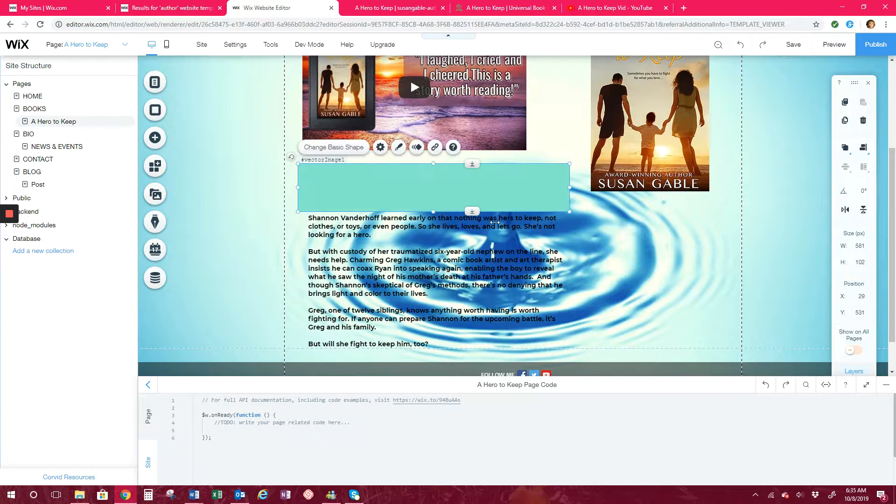
left_click_drag(434, 213, 437, 358)
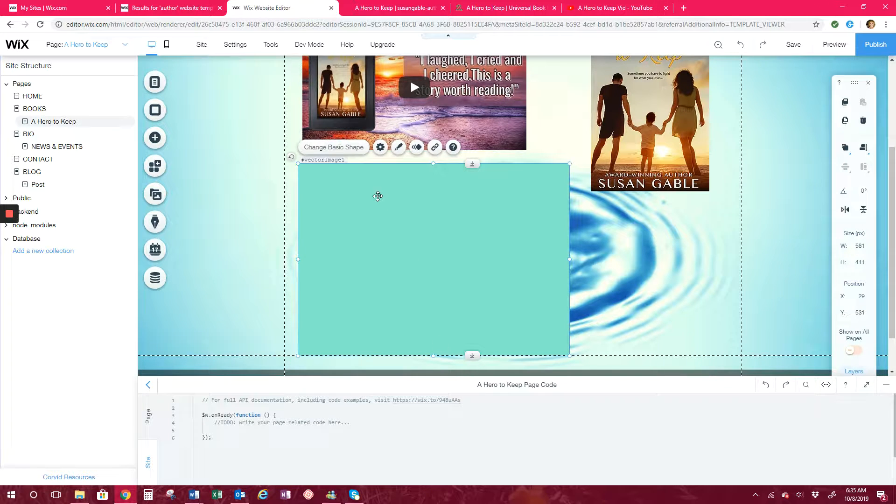
- Fill the rectangle with white and lower its fill opacity to 40%
left_click(399, 148)
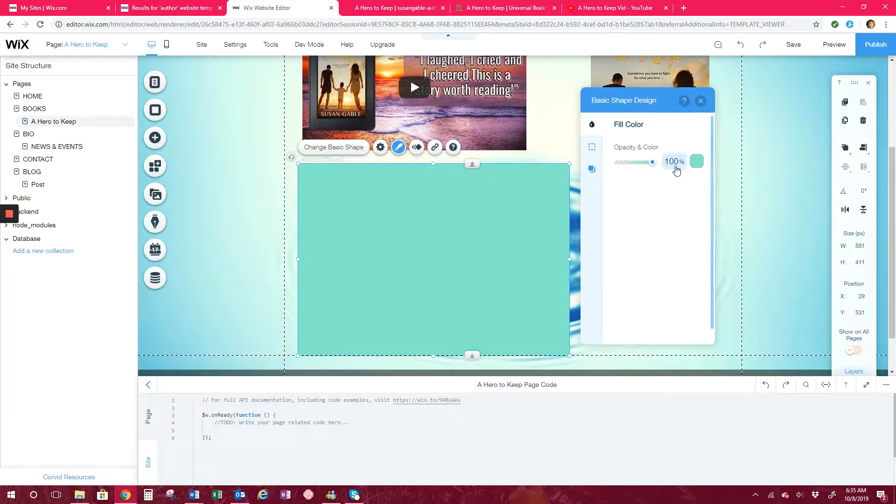
left_click(696, 162)
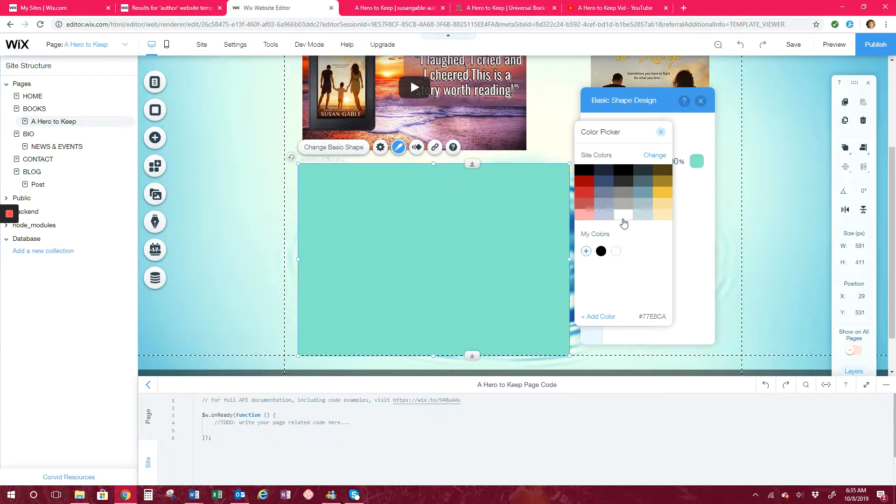
left_click(622, 215)
left_click(661, 132)
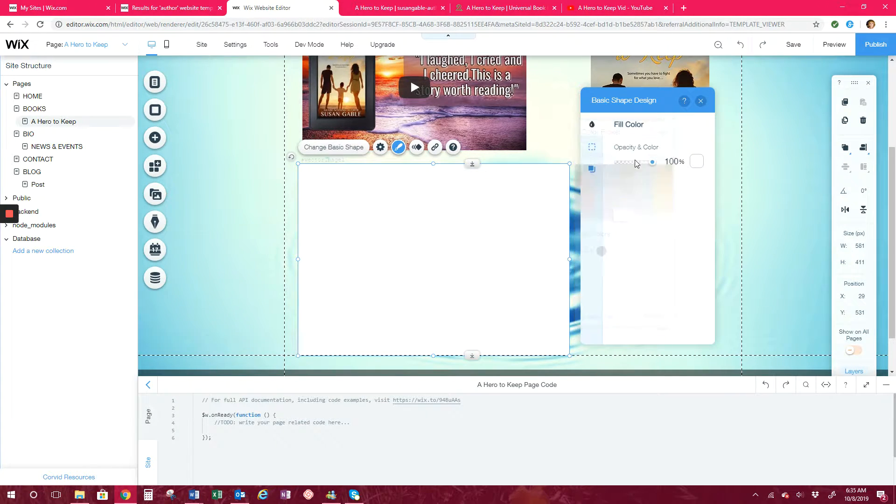
left_click_drag(653, 166, 632, 165)
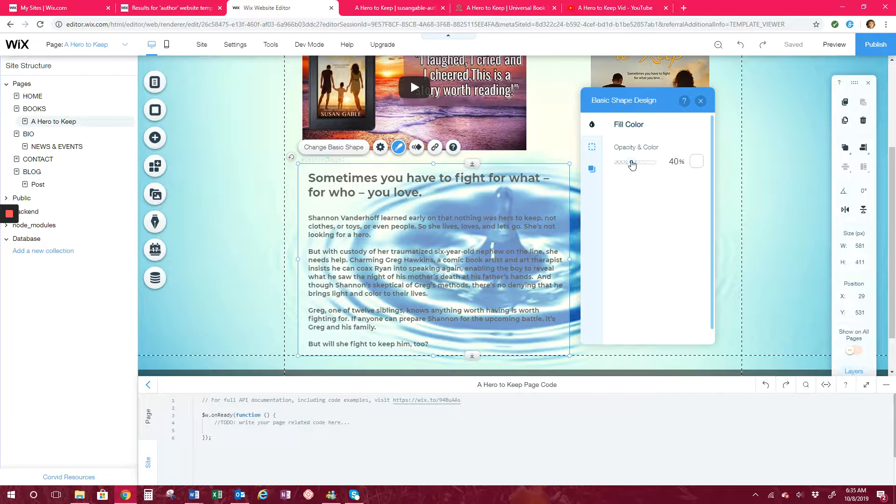
- Mix and add the custom blue-teal fill color #4297A8 for the rectangle, and close its design settings
left_click(696, 161)
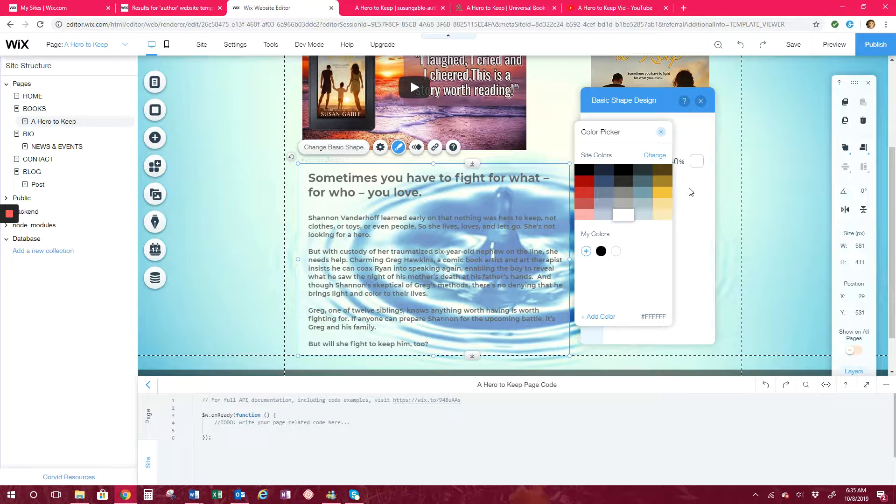
left_click(594, 317)
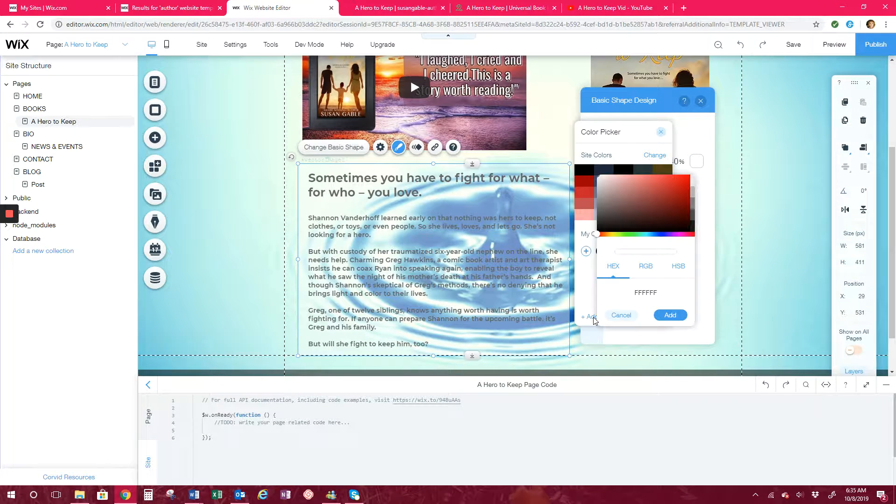
left_click(650, 234)
left_click(642, 186)
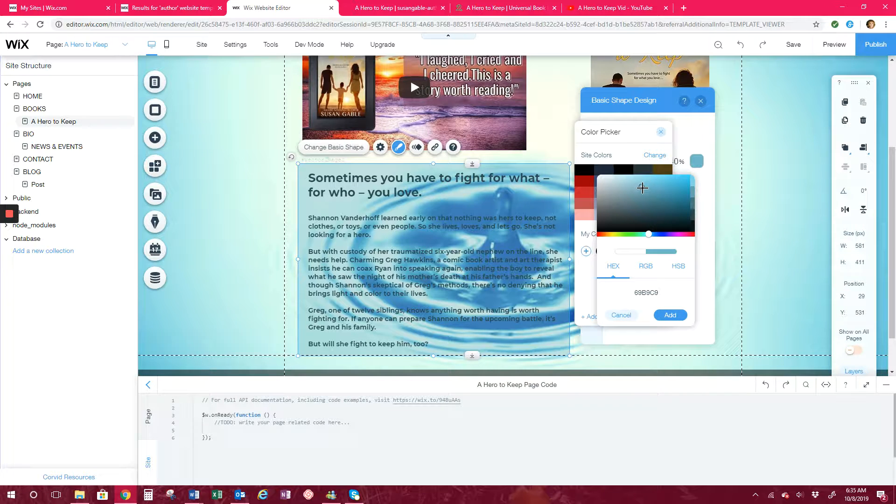
left_click_drag(644, 188, 654, 194)
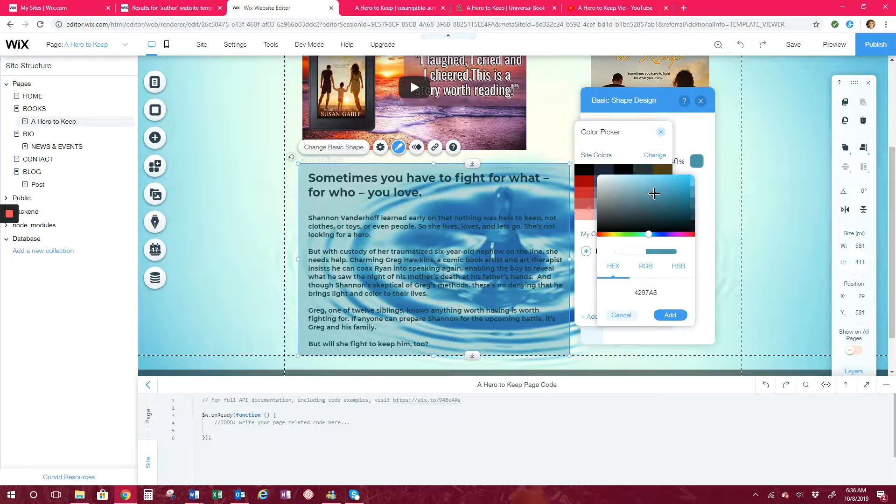
left_click(670, 316)
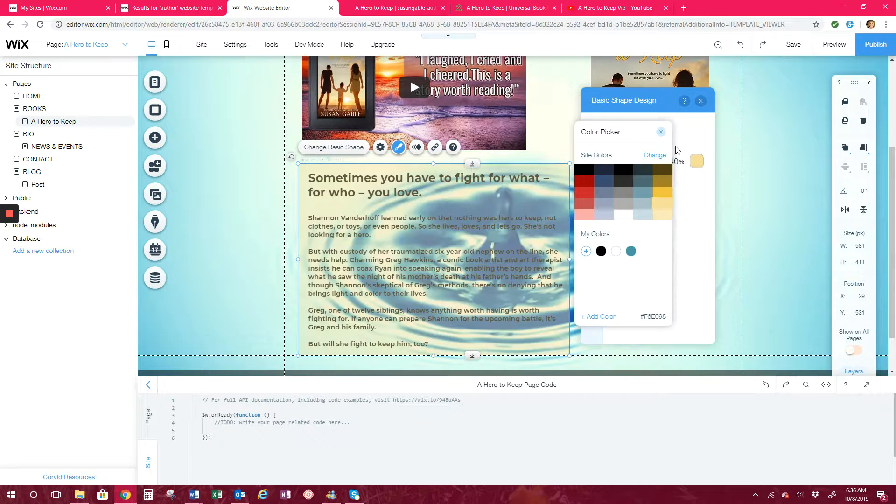
left_click(661, 132)
left_click(700, 101)
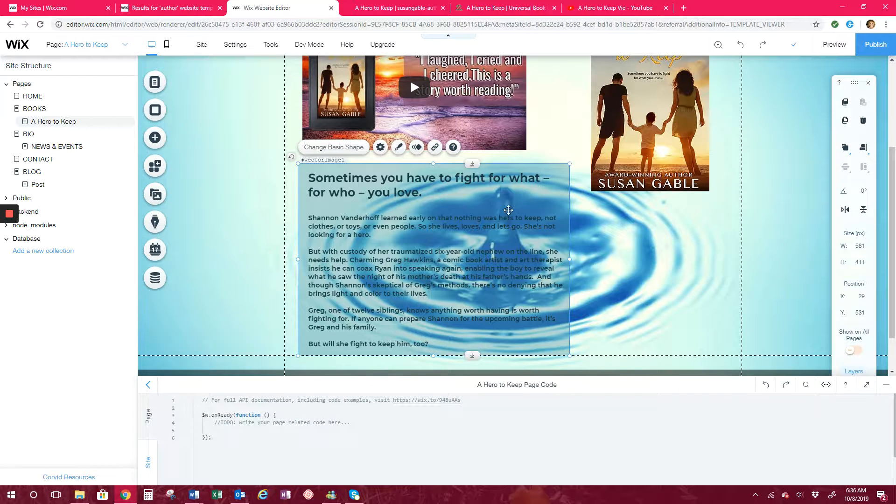
- Send the translucent rectangle to the back so it sits behind the blurb text, and deselect it
double_click(402, 189)
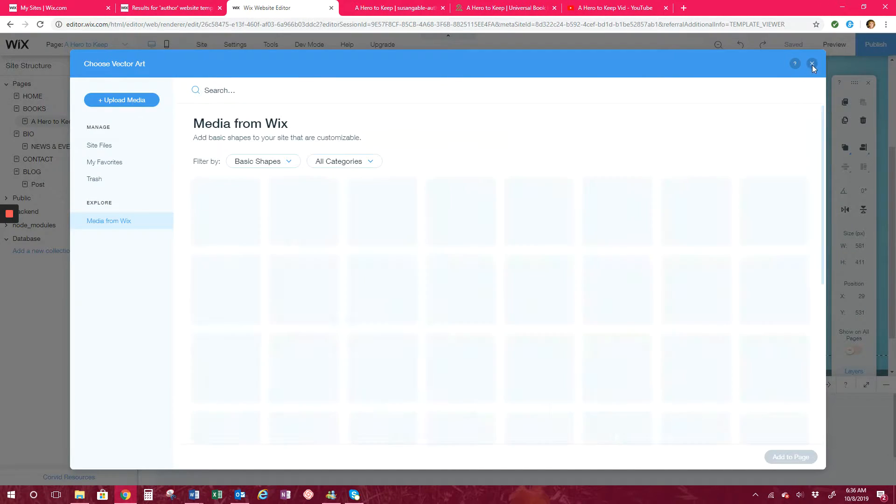
left_click(811, 64)
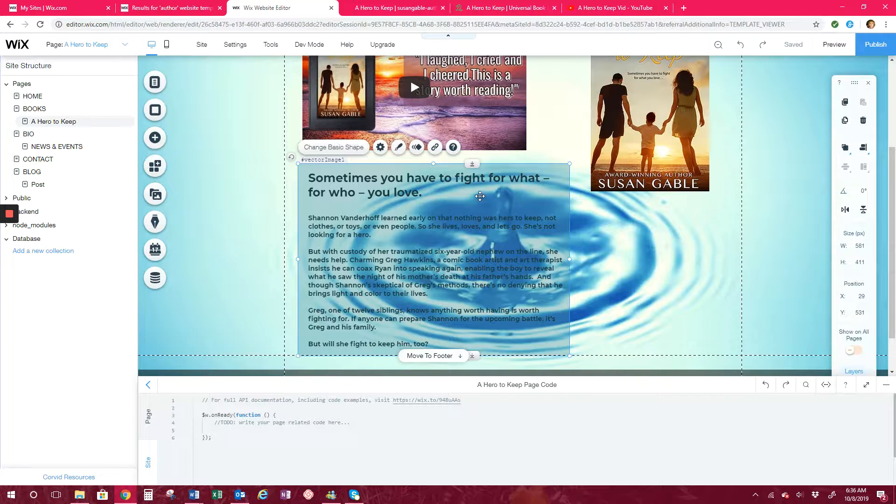
right_click(476, 196)
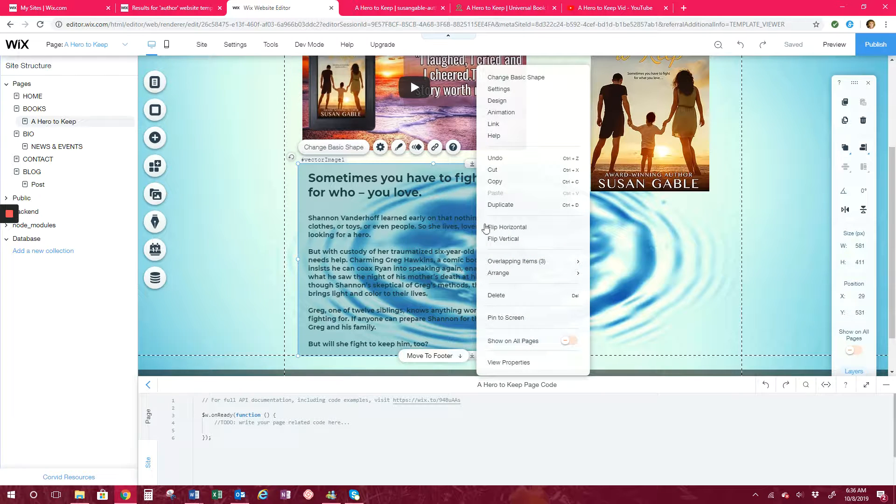
mouse_move(499, 274)
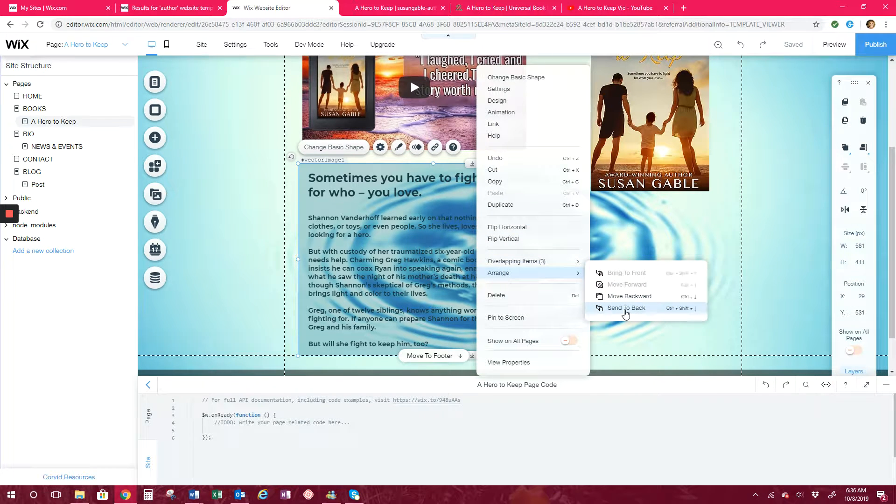
left_click(627, 308)
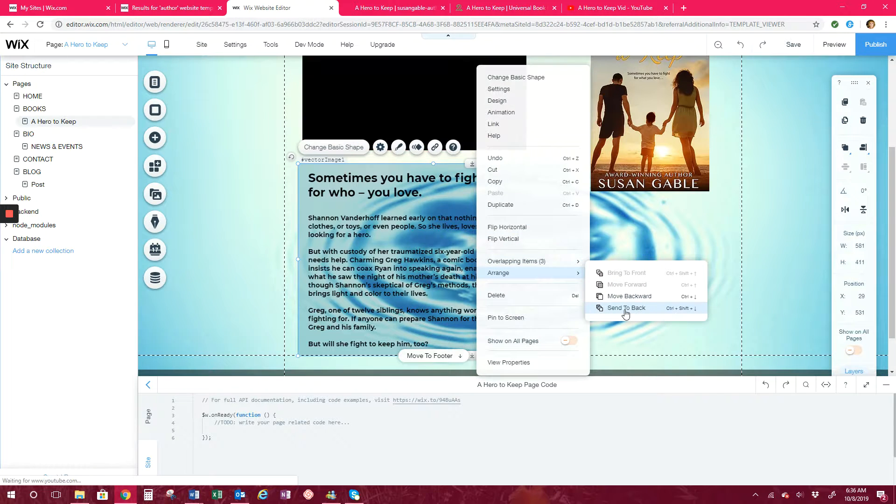
left_click(709, 244)
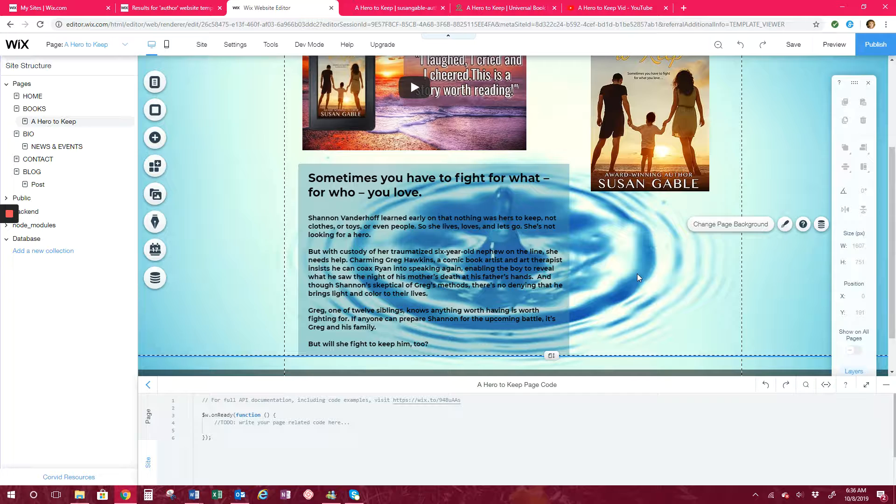
scroll(633, 279, "up", 2)
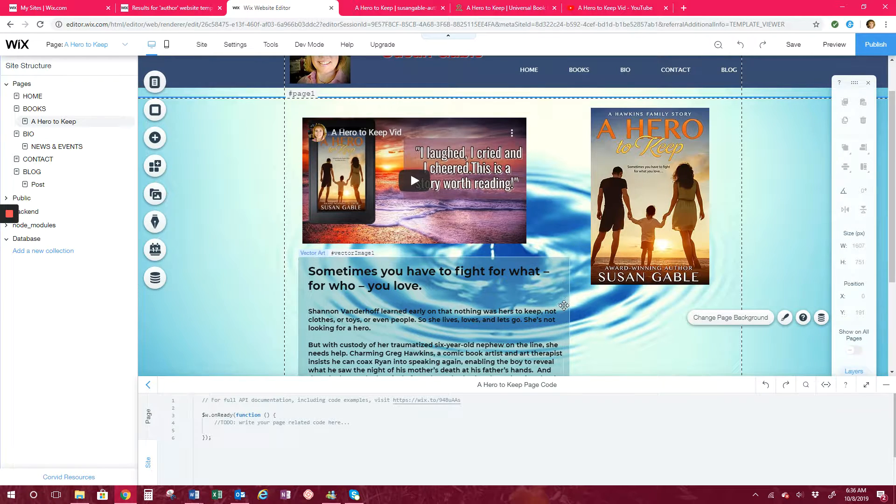
scroll(627, 192, "down", 2)
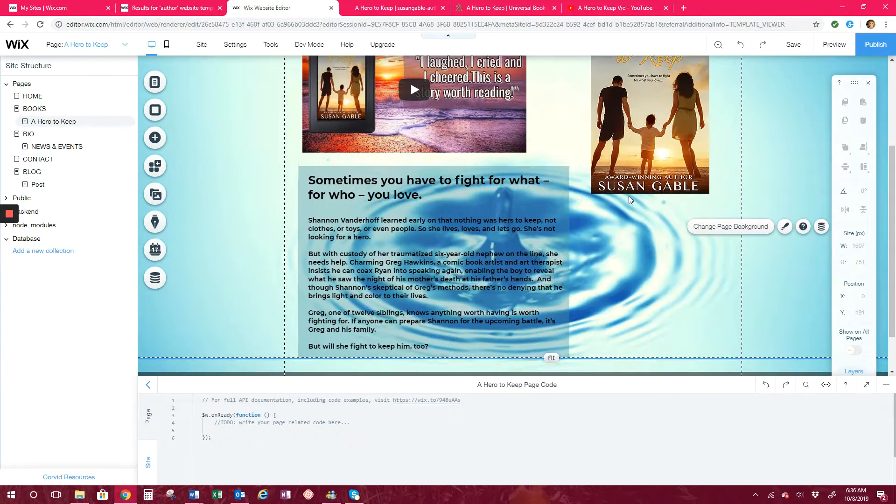
- Open the HOME page and review its sections down to the MY BOOKS box
scroll(623, 196, "up", 2)
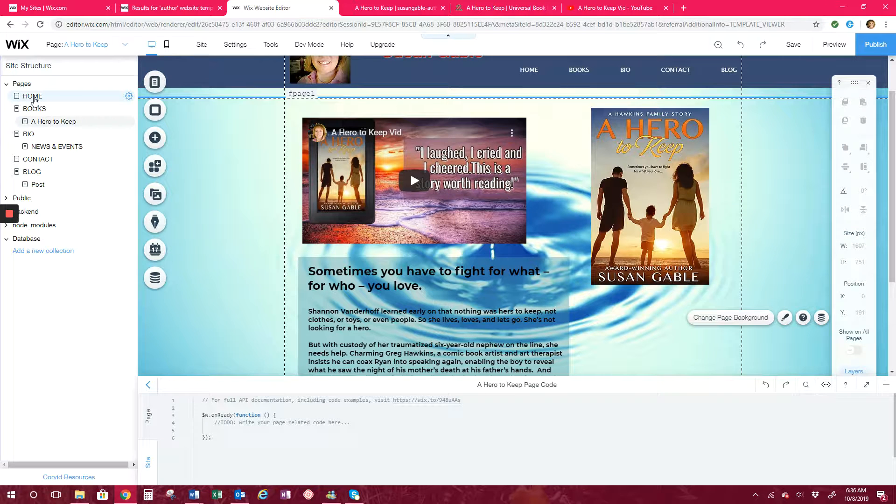
left_click(33, 98)
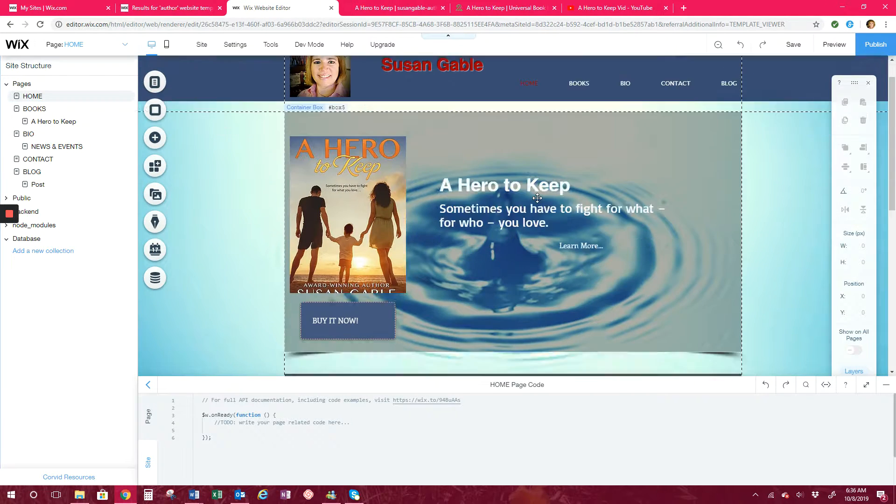
scroll(537, 197, "down", 8)
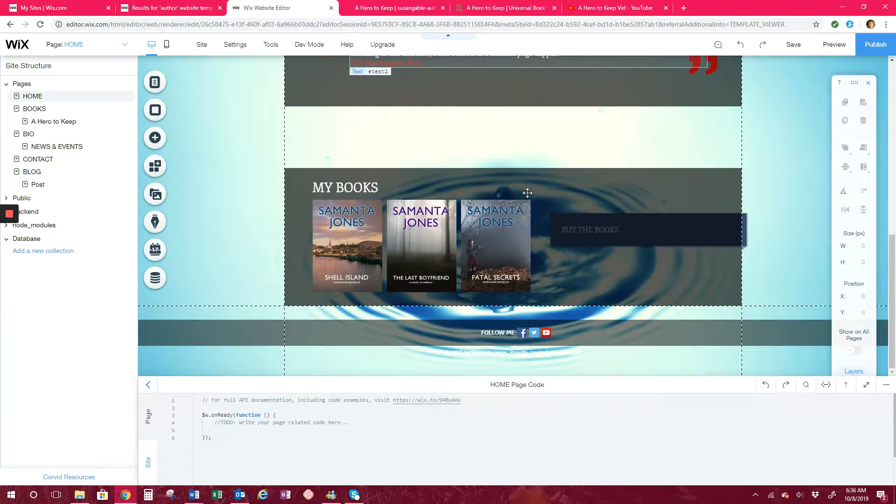
scroll(527, 192, "up", 8)
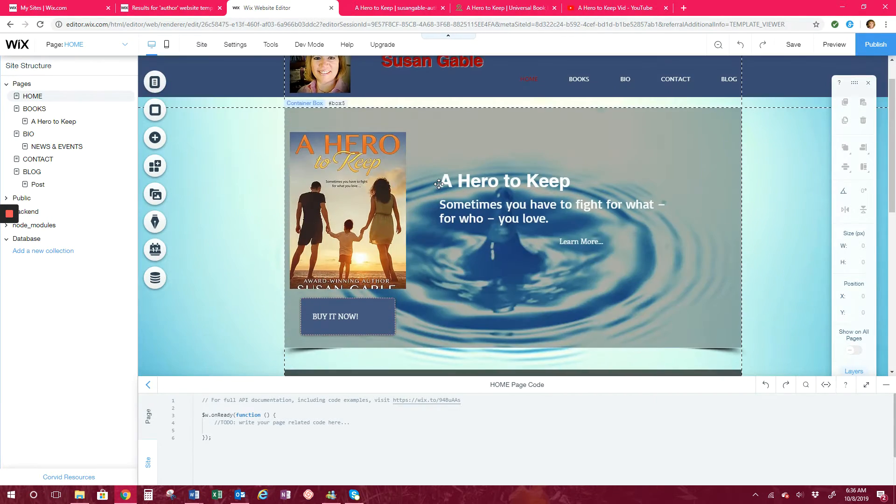
scroll(438, 184, "down", 8)
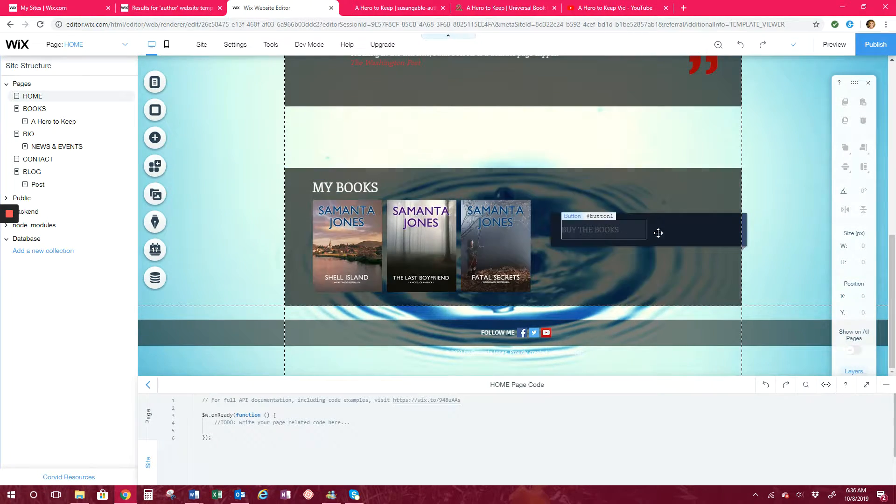
- Delete the MY BOOKS box from the HOME page together with the BUY THE BOOKS button and its background box
left_click(613, 187)
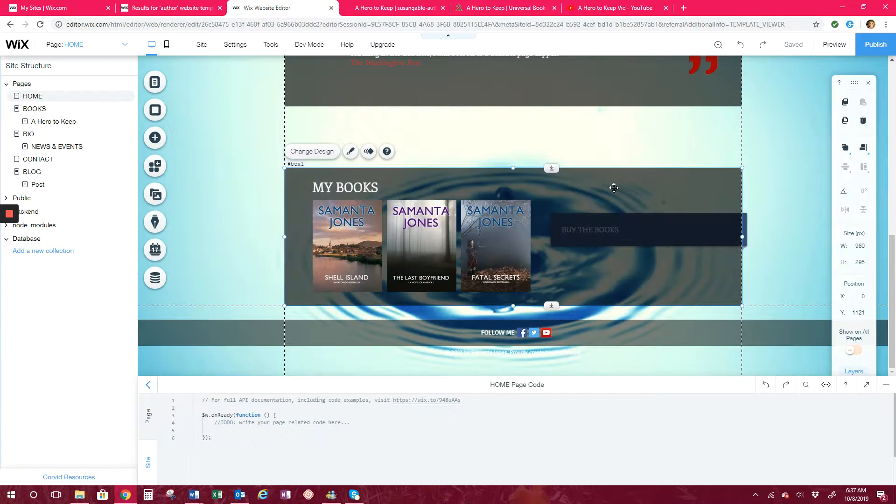
left_click(320, 154)
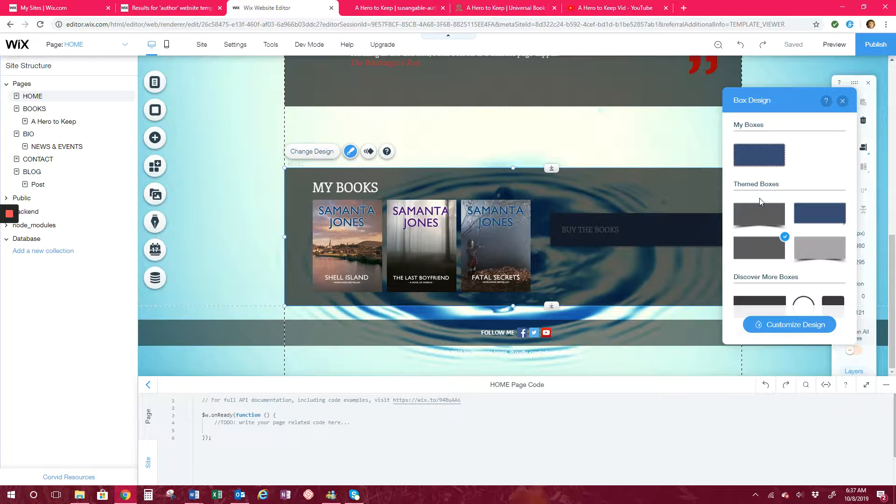
left_click(842, 101)
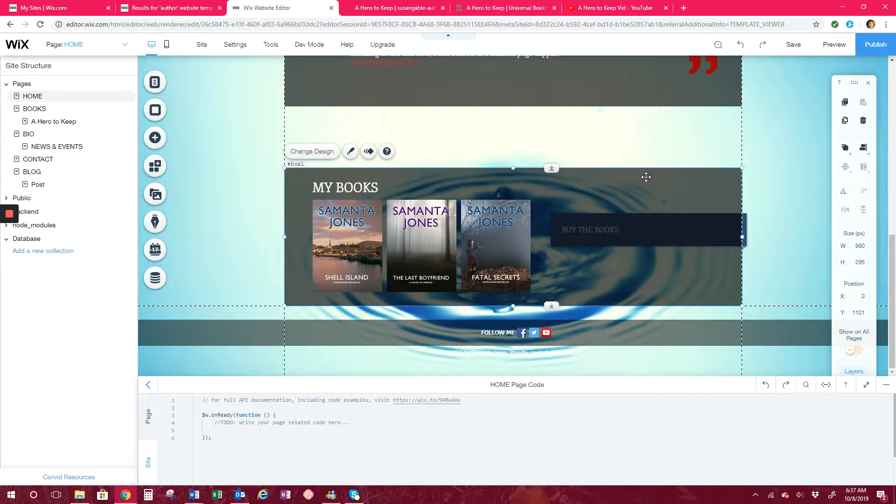
key("Delete")
left_click(607, 277)
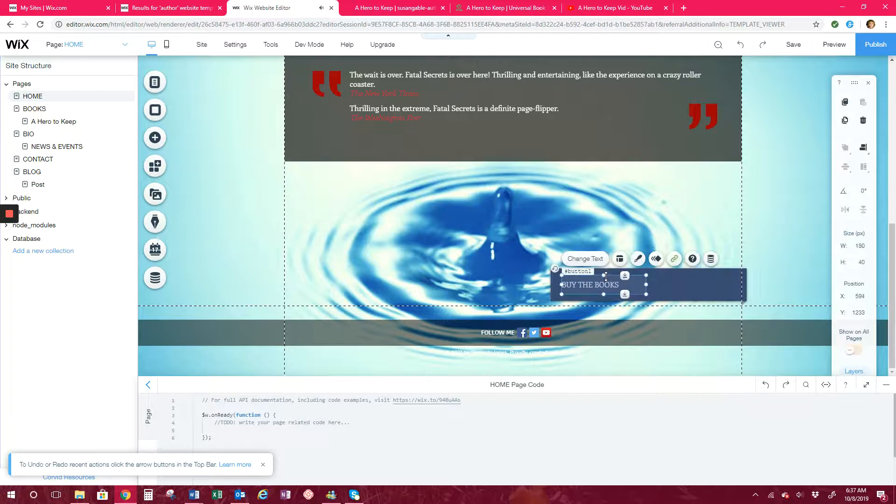
key("ctrl+z")
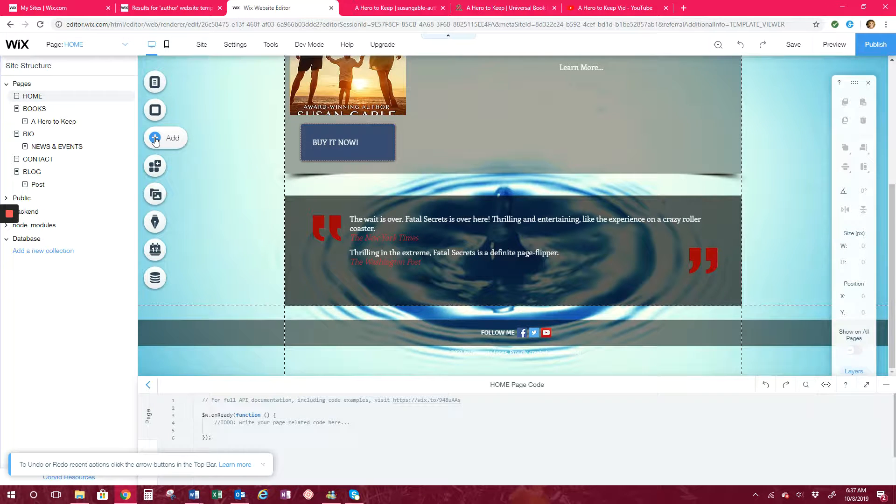
- Browse the gallery styles and add the Slider gallery to the HOME page
left_click(155, 140)
mouse_move(195, 135)
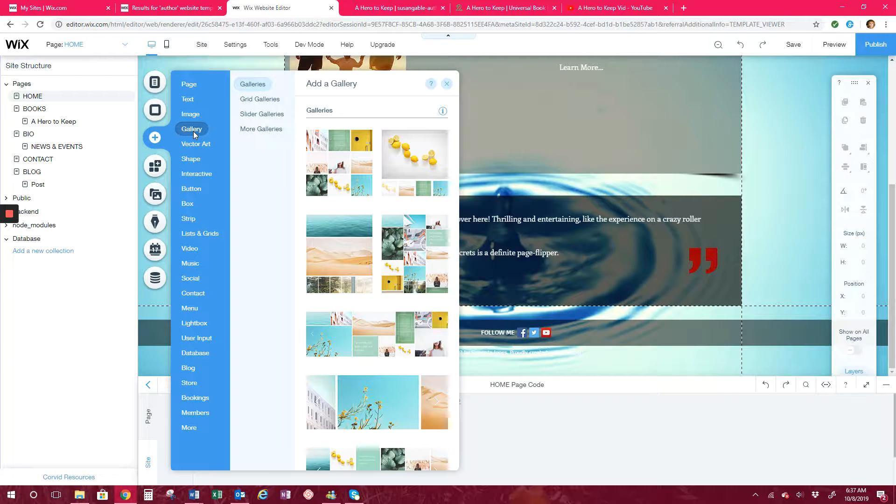
left_click(253, 116)
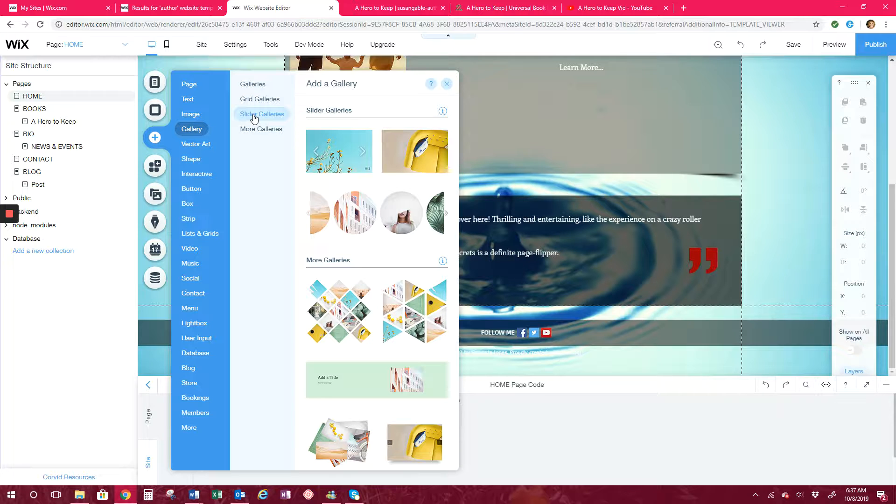
scroll(396, 156, "down", 6)
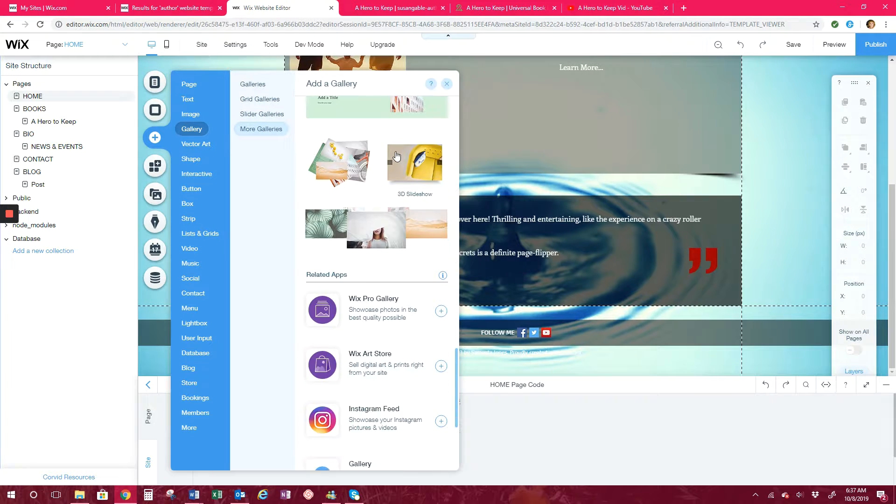
scroll(396, 156, "up", 8)
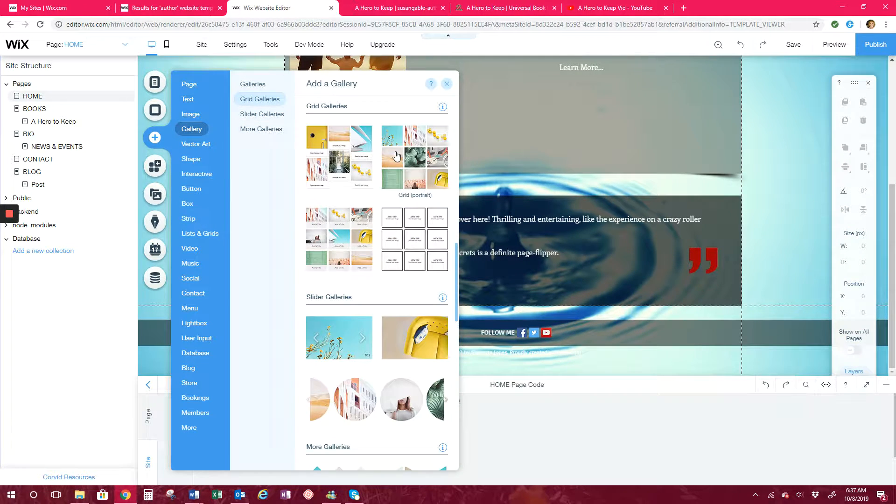
scroll(396, 155, "up", 7)
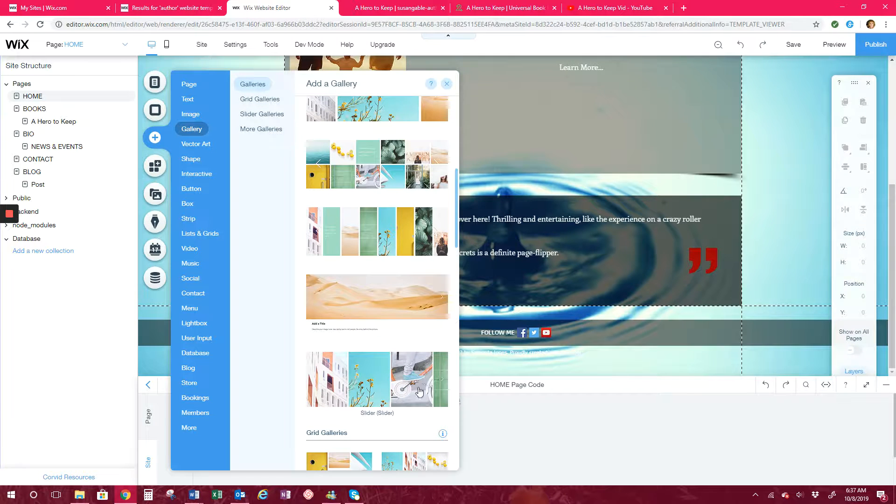
left_click(377, 390)
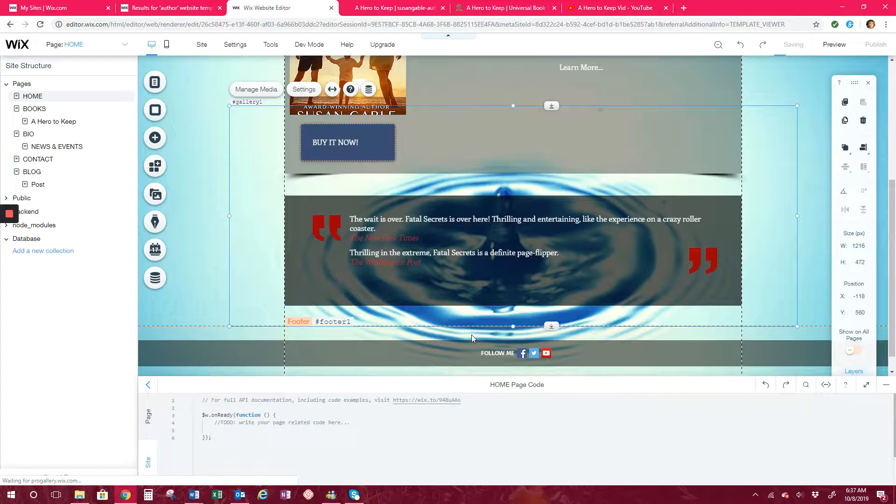
- Move the gallery below the review quotes to about X -115, Y 1120, and position the quotes box at X 0, Y 726
scroll(471, 334, "up", 5)
scroll(471, 335, "down", 5)
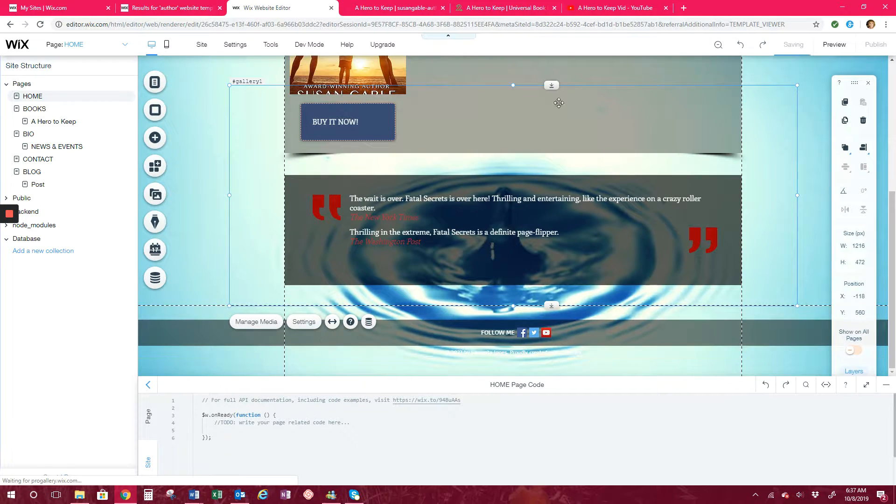
left_click_drag(551, 85, 579, 471)
left_click_drag(548, 212, 564, 163)
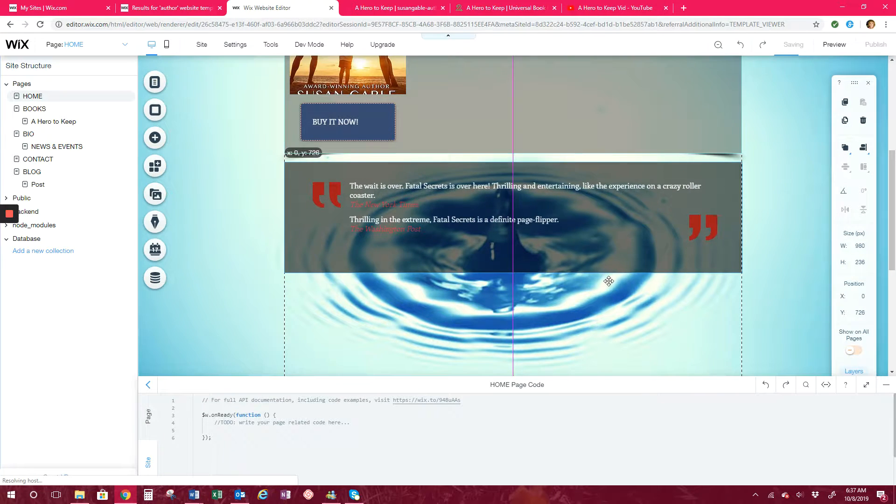
scroll(604, 292, "down", 2)
left_click(584, 292)
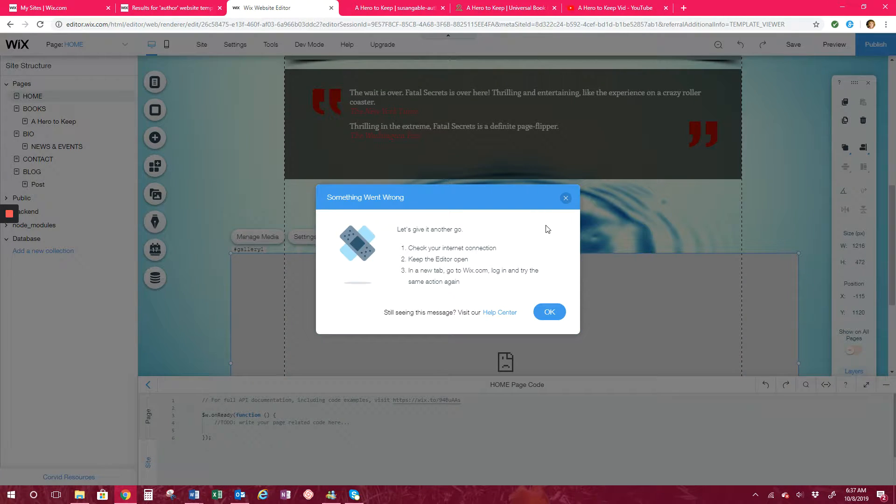
left_click(565, 198)
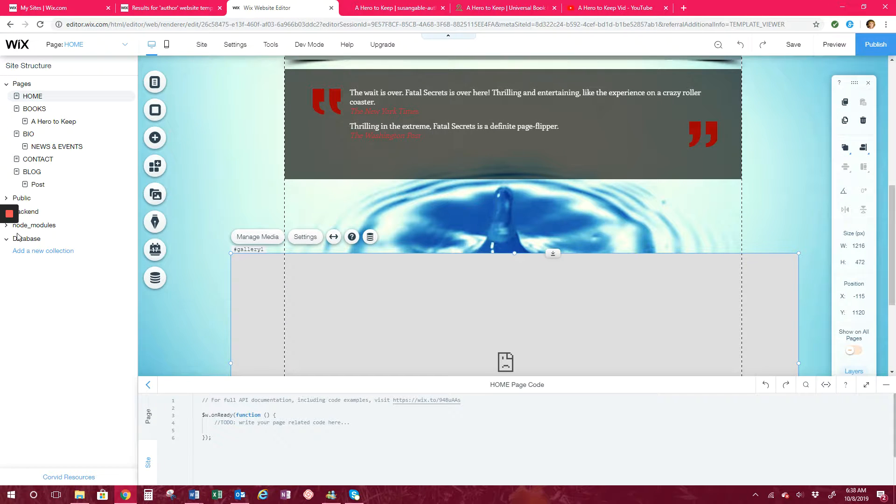
mouse_move(9, 215)
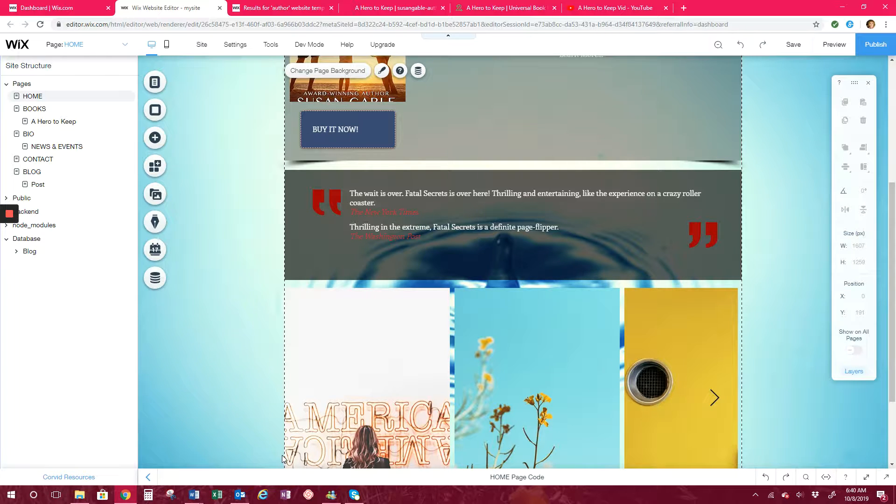
mouse_move(9, 234)
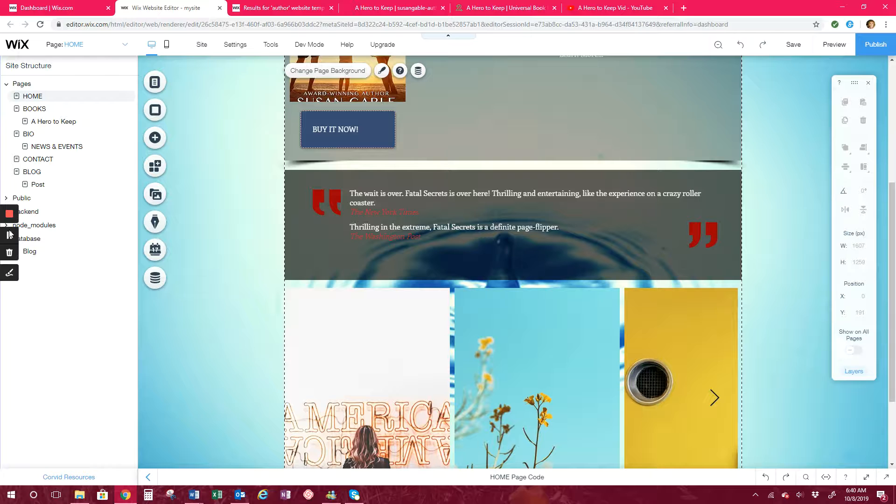
scroll(216, 302, "down", 1)
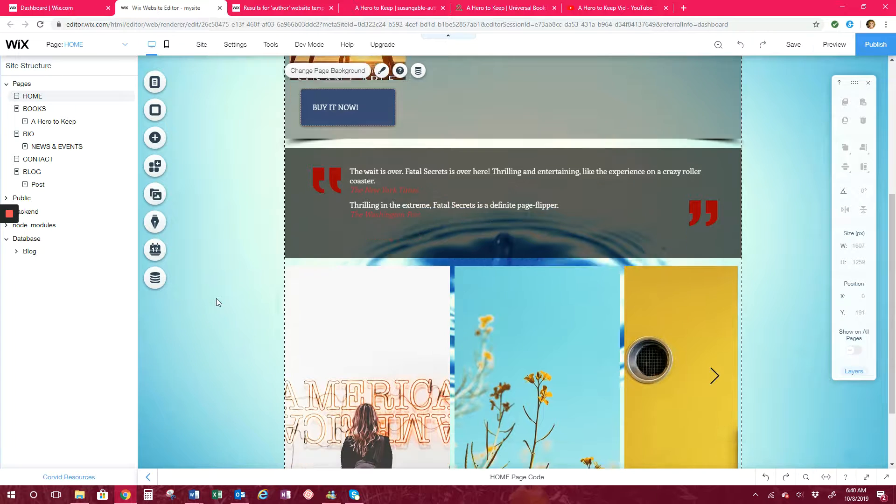
scroll(217, 299, "down", 2)
scroll(442, 289, "up", 8)
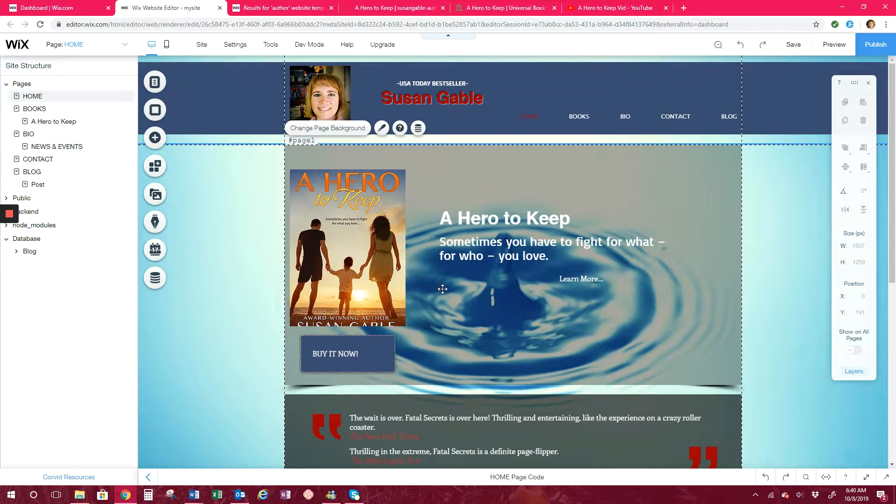
- Open the slider gallery's media organizer and delete all of its sample images
scroll(443, 289, "down", 6)
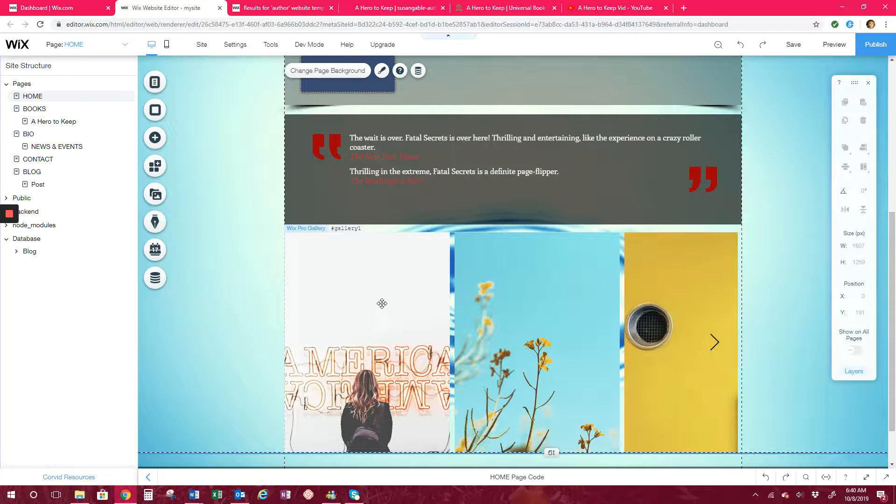
left_click(363, 272)
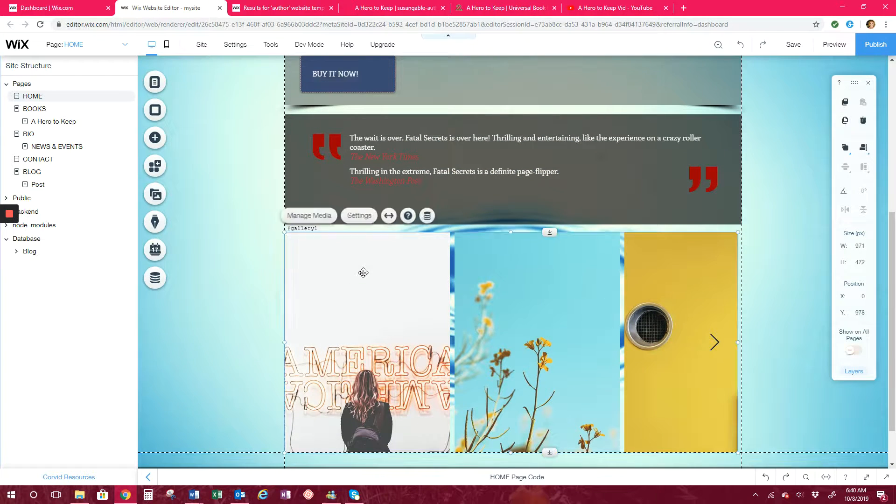
left_click(317, 219)
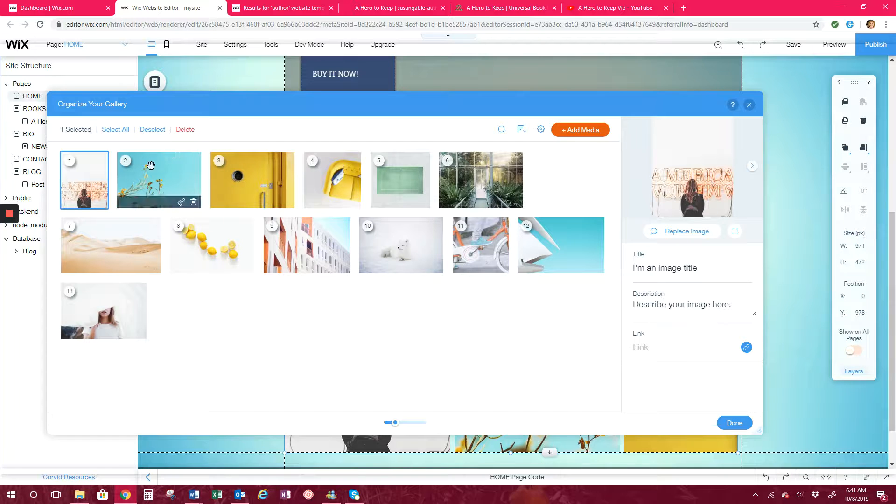
left_click(113, 134)
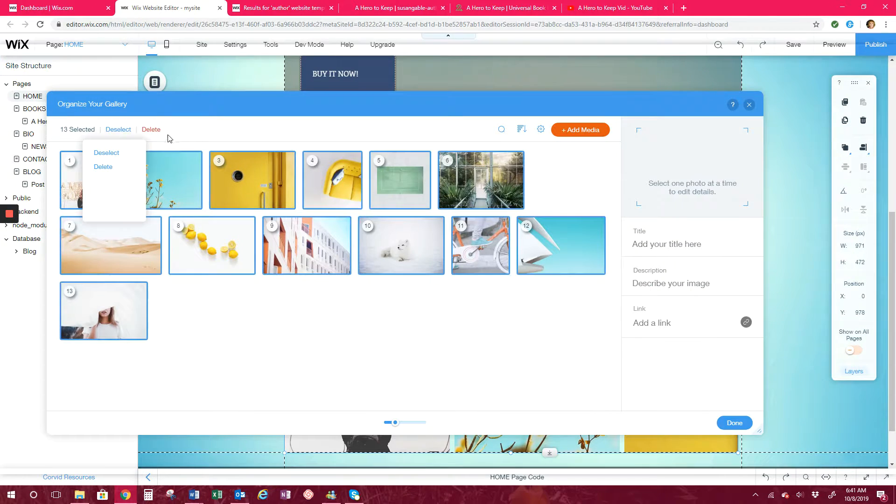
left_click(105, 167)
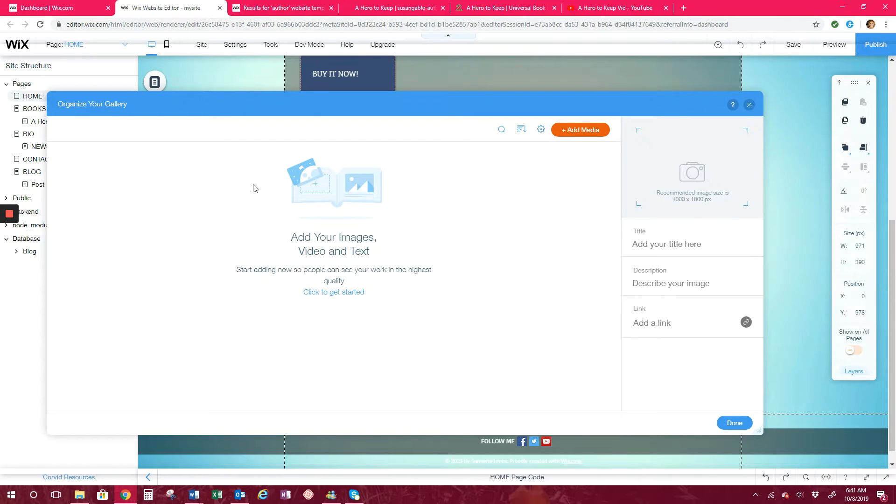
- Add three site files to the gallery: the first author portrait, the A Family to Keep cover and the A Hero to Keep cover
left_click(562, 131)
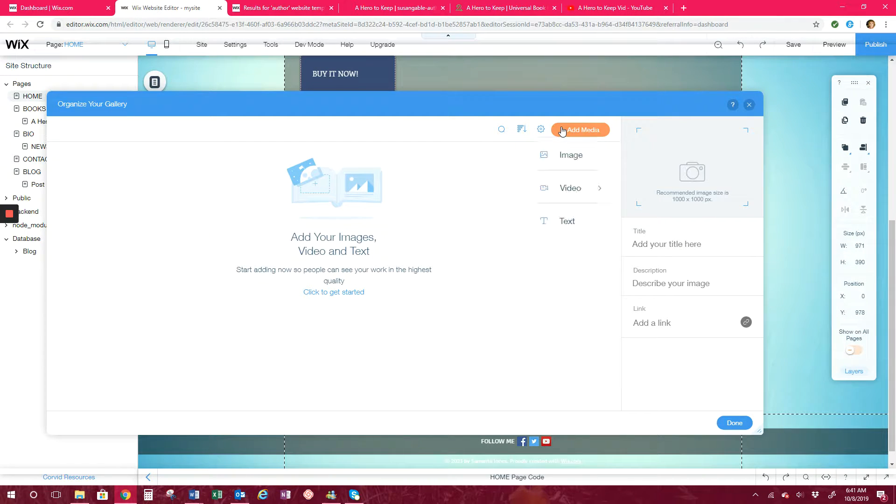
left_click(575, 154)
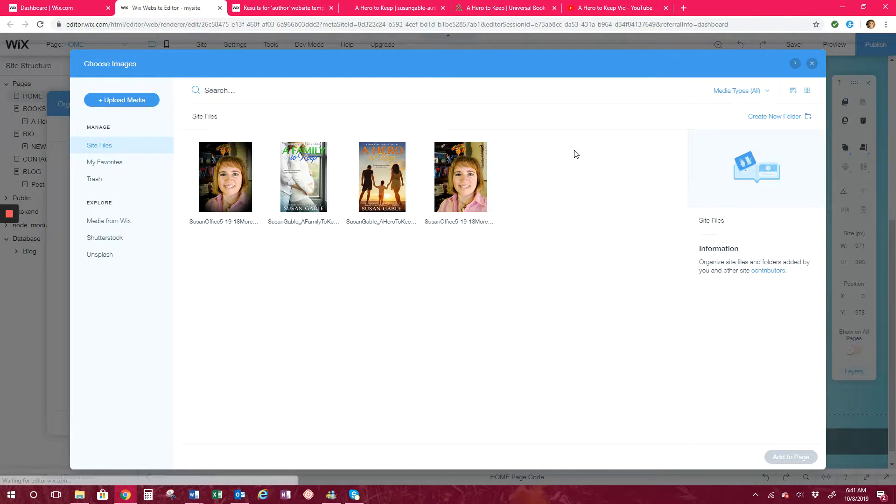
left_click(379, 184)
left_click(300, 182)
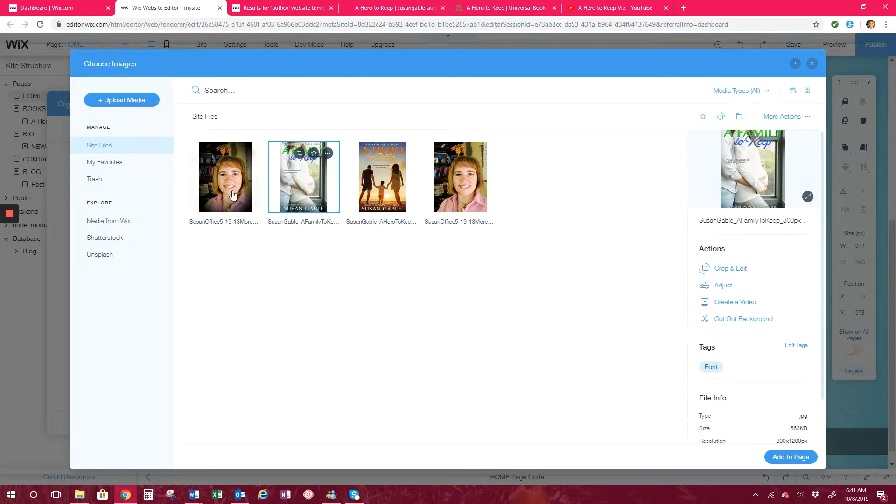
left_click(250, 183)
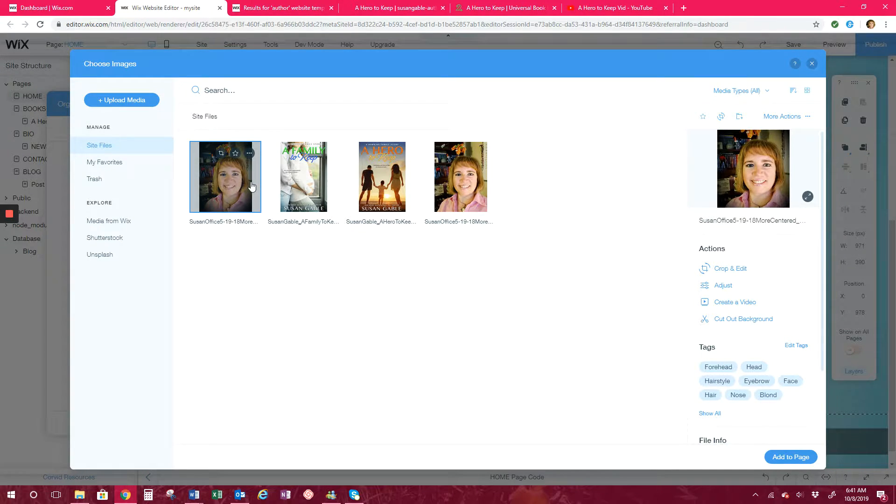
left_click(306, 188, "ctrl")
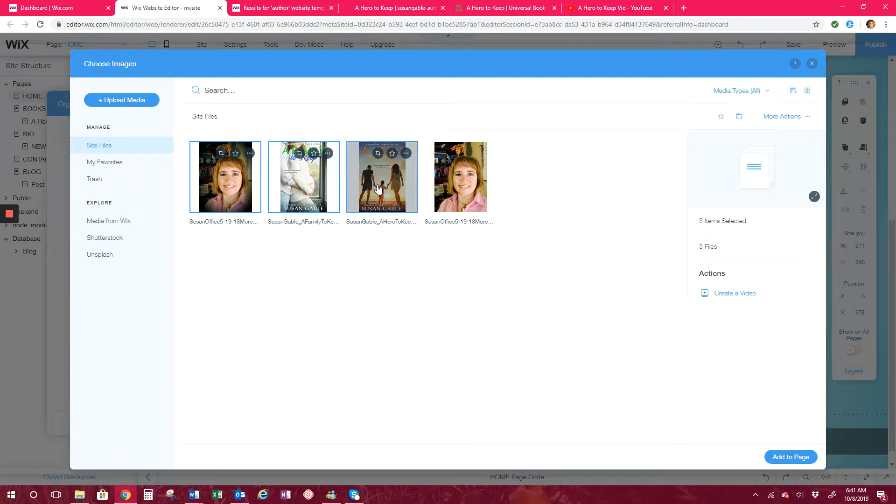
left_click(379, 184, "ctrl")
left_click(787, 457)
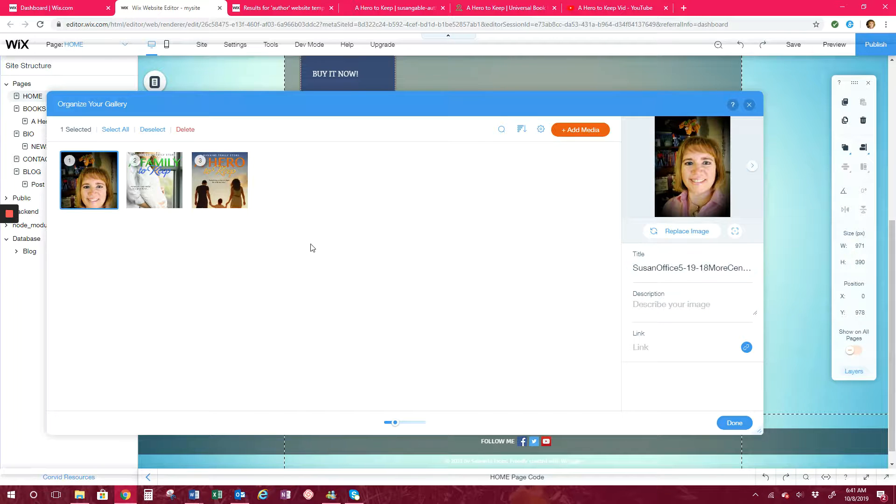
- Set the first gallery image's description to the author's name followed by "HeadShot"
left_click(668, 305)
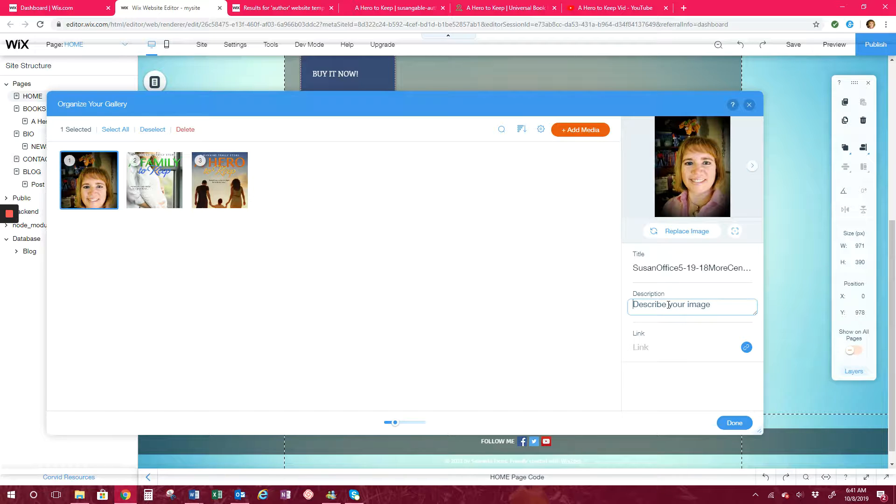
type("Susan Gable HeadShee")
key("BackSpace")
key("BackSpace")
type("ot")
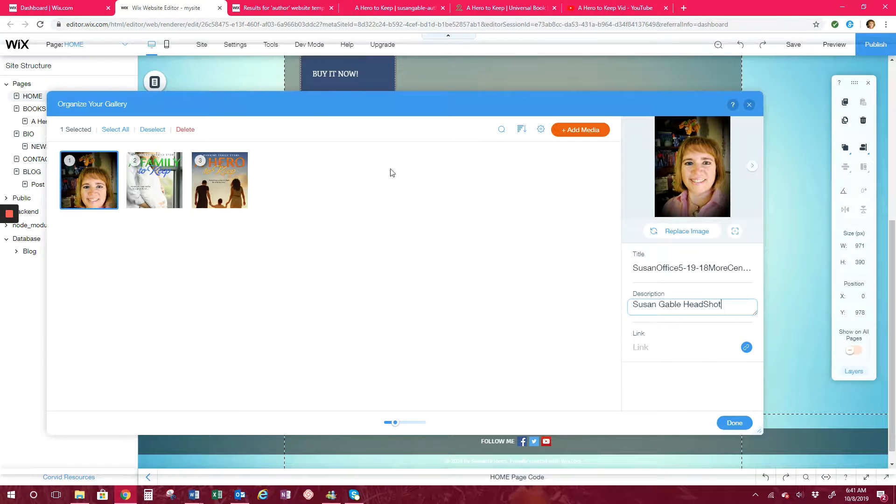
- Describe the second gallery image as "Cover for contemporary romance novel, A Family to Keep. Man lovingly cradles pregnant woman's belly."
left_click(147, 178)
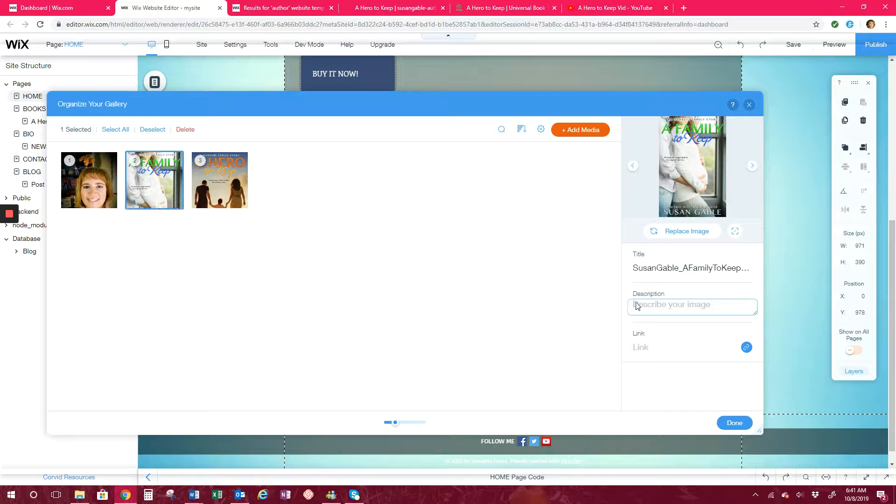
type("Cover for contemporary ")
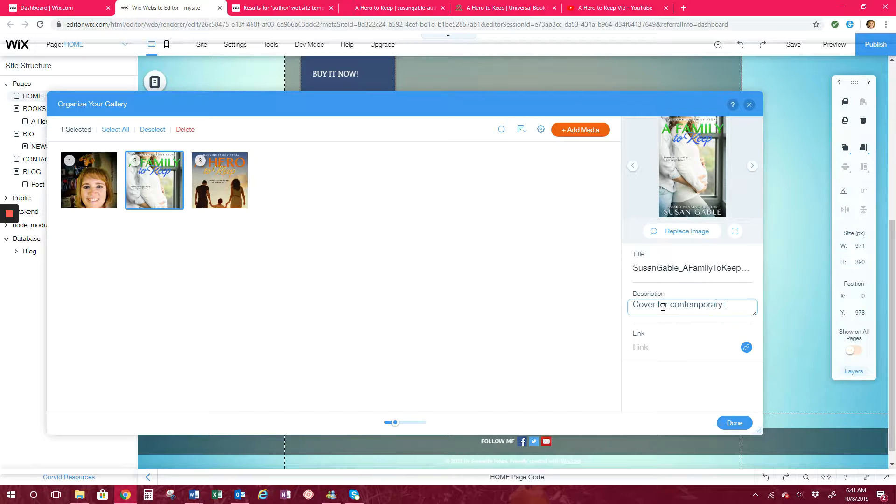
type("romance ")
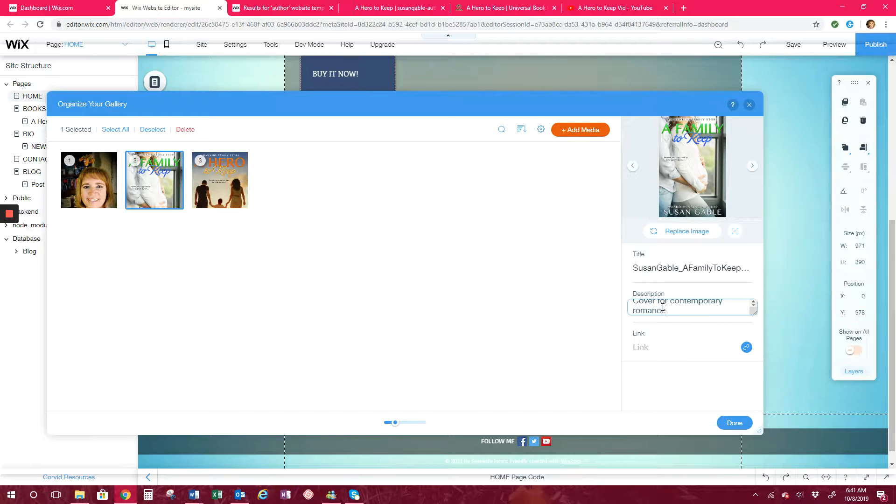
type("novel, A Family to Ke")
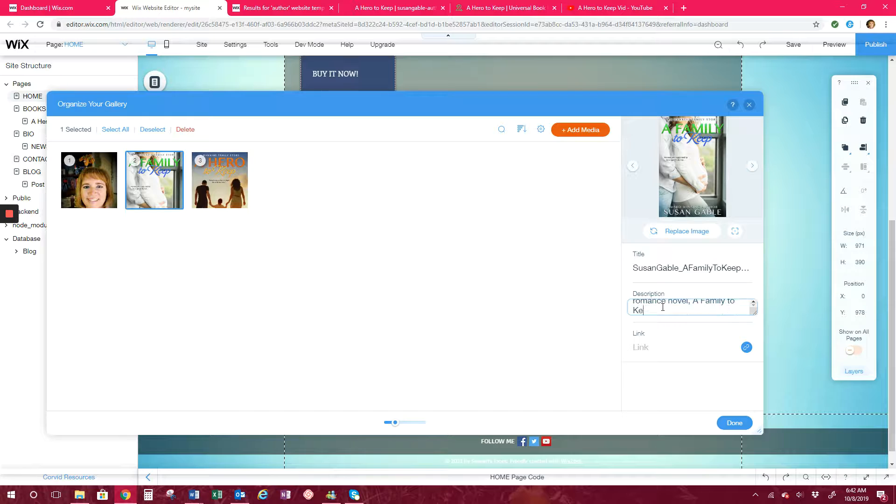
type("ep. Man lovingly cradles prg")
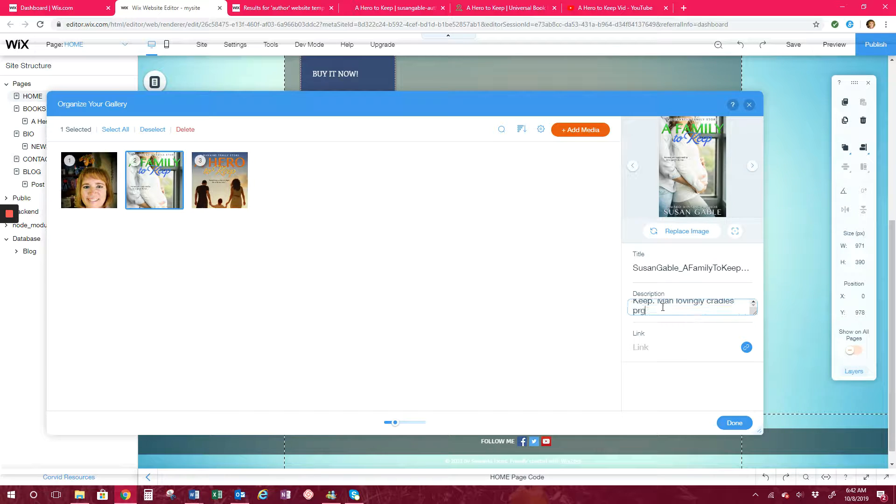
key("BackSpace")
type("egnant woman's belly.")
- Describe the third image as "Cover for contemporary romance novel, a Hero to Keep. Man and woman hold hands with a small boy on a beach at sunset."
left_click(217, 175)
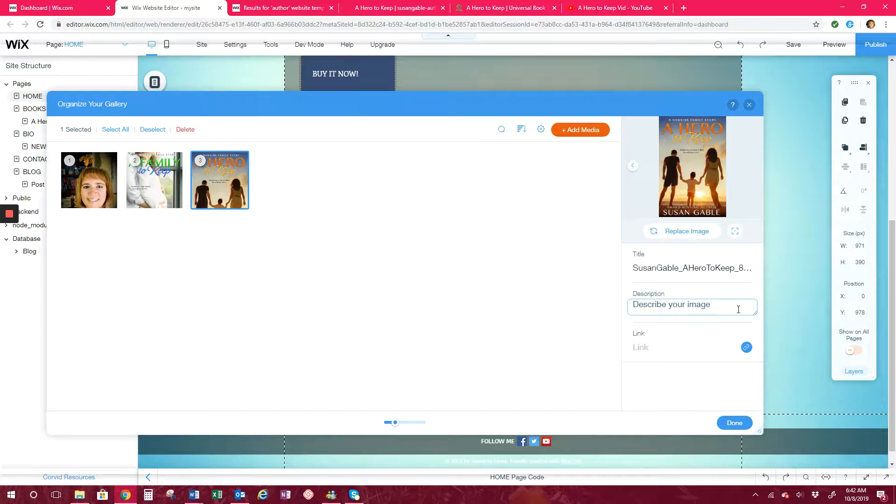
type("Cover for contemporary romance nov")
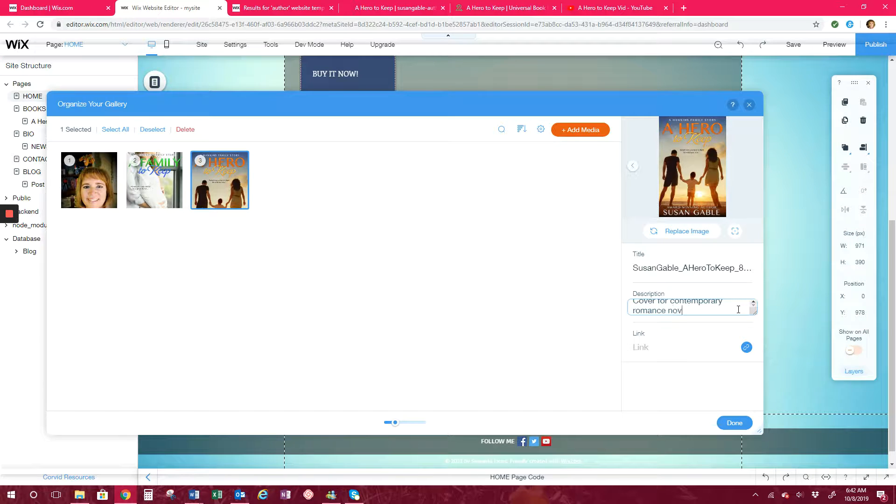
type("el, a Hero to Keep")
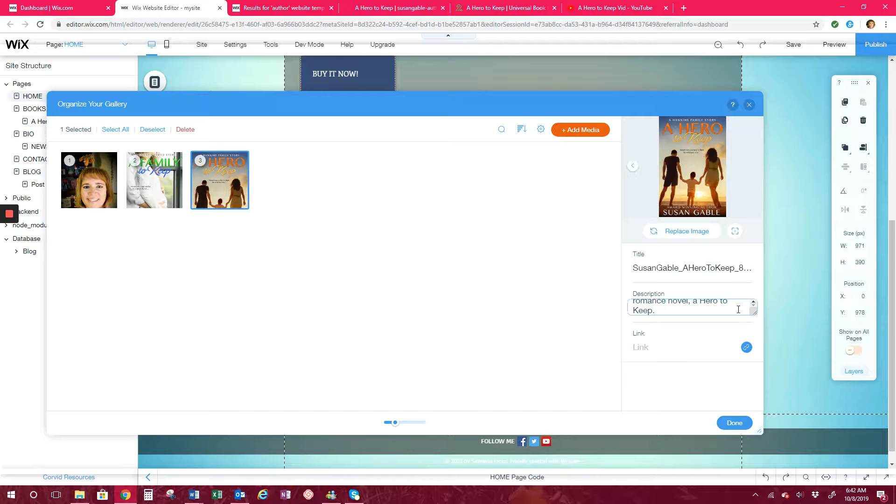
type(". Man and woma")
type("n hold hand")
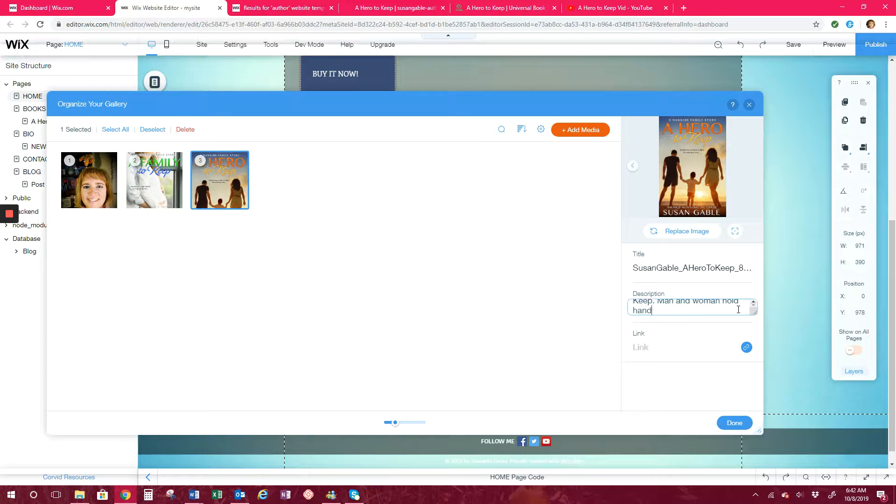
type("s with a small boy")
type(" on a beach")
type(" t")
key("BackSpace")
type("at sunset.")
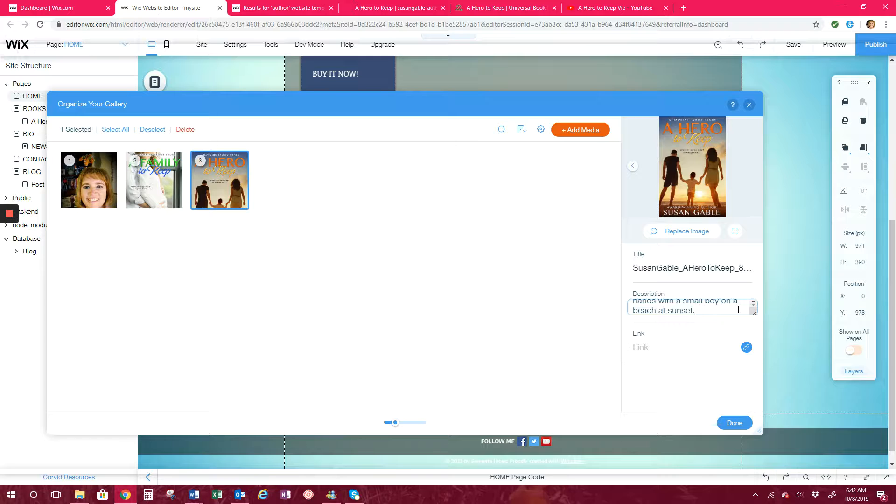
left_click(736, 423)
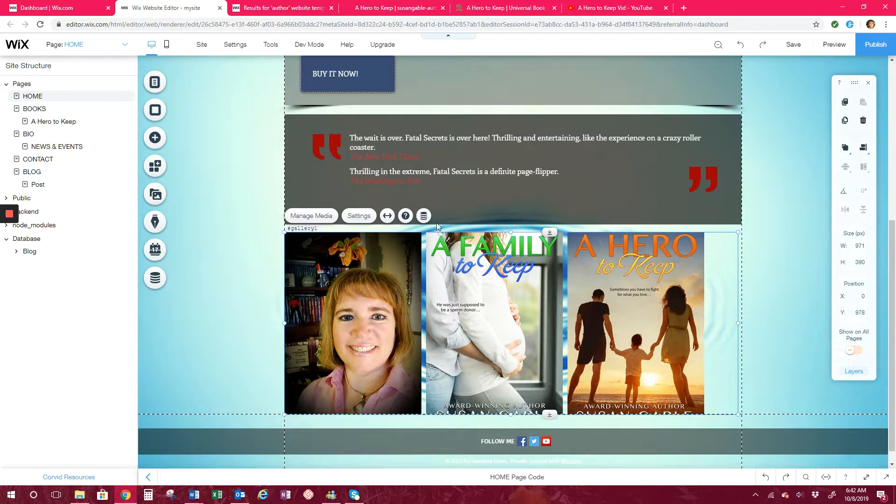
left_click(310, 220)
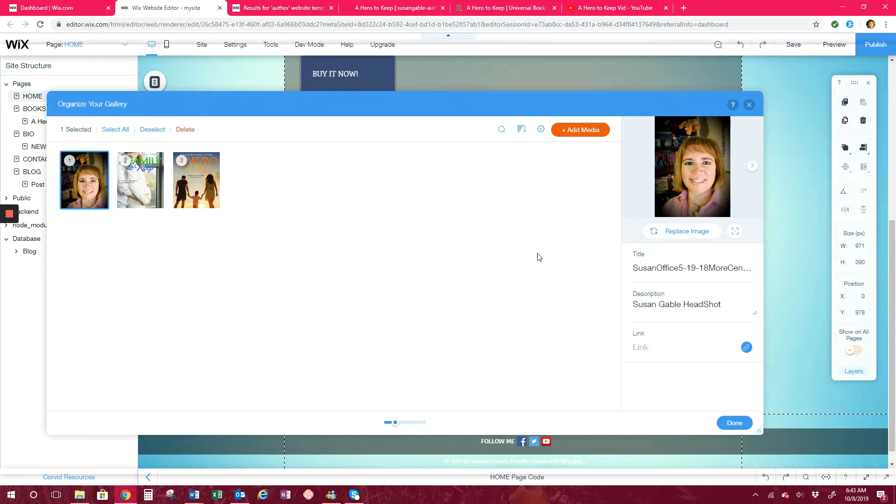
left_click(201, 174)
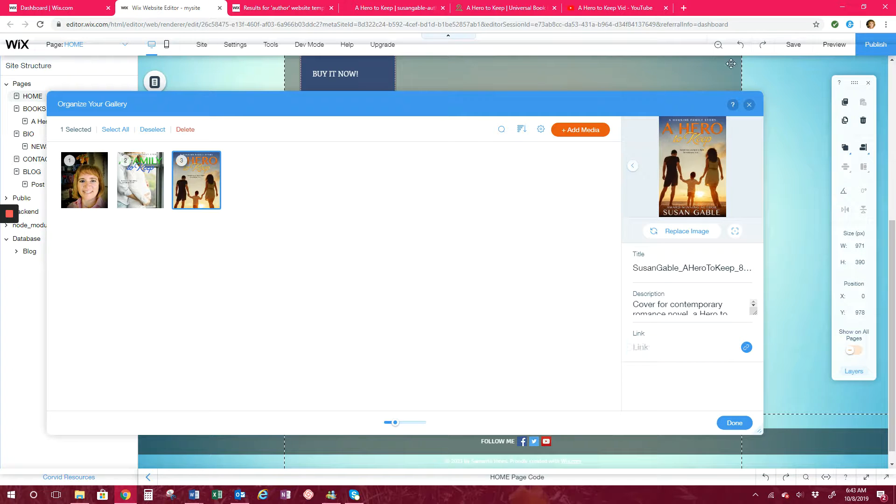
left_click(749, 106)
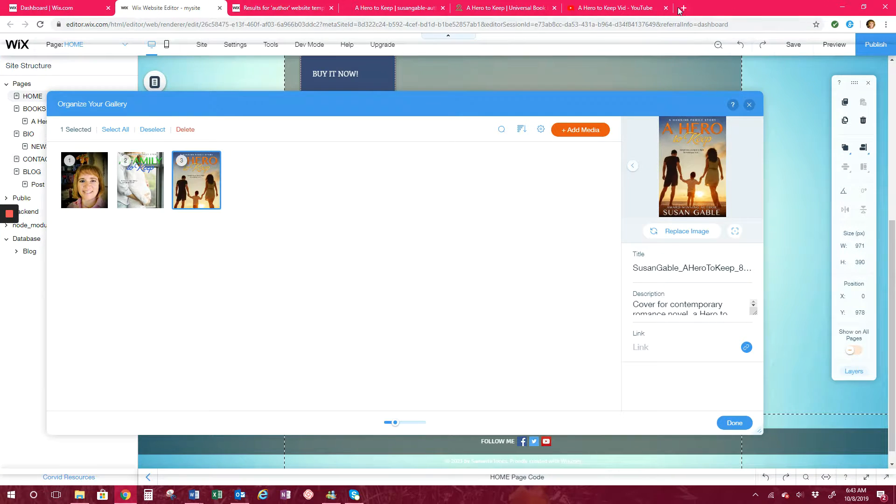
- Open the A Hero to Keep page on books2read.com in a new browser tab and copy its web address
left_click(683, 8)
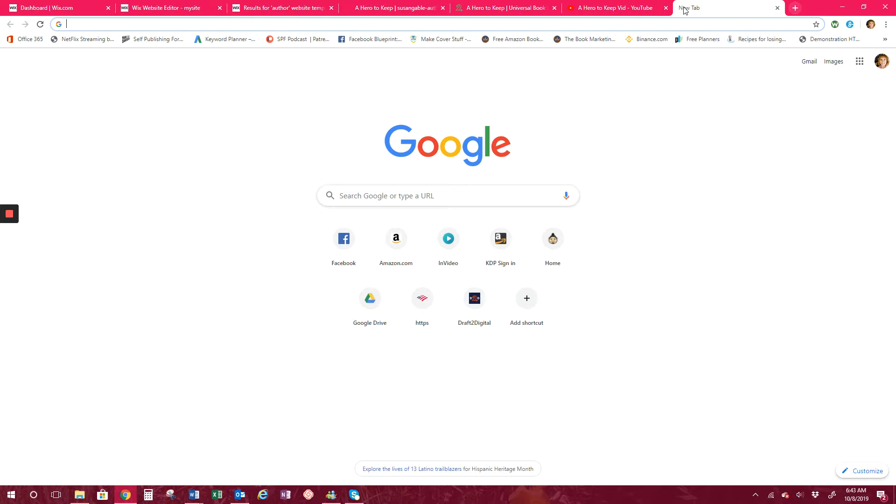
type("book")
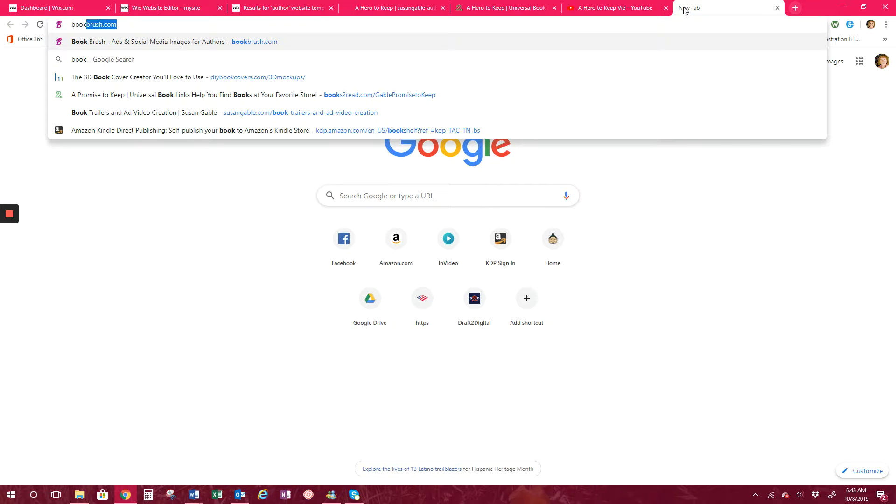
type("s2read")
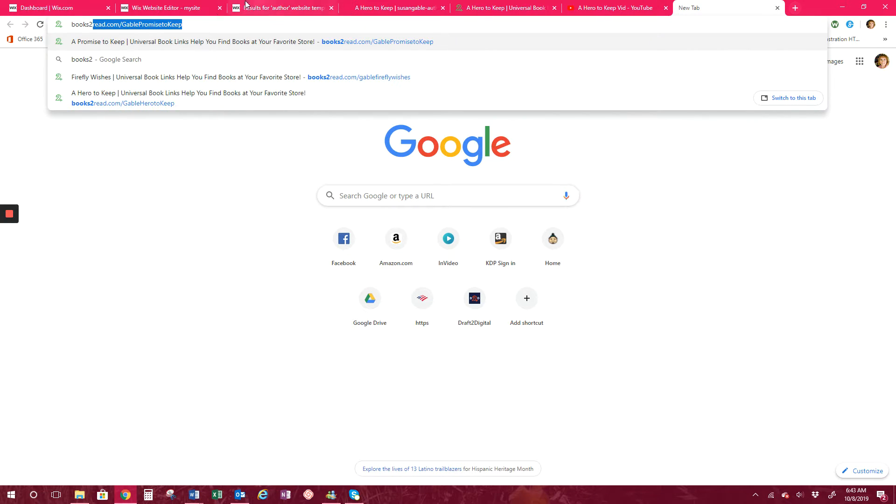
left_click(160, 107)
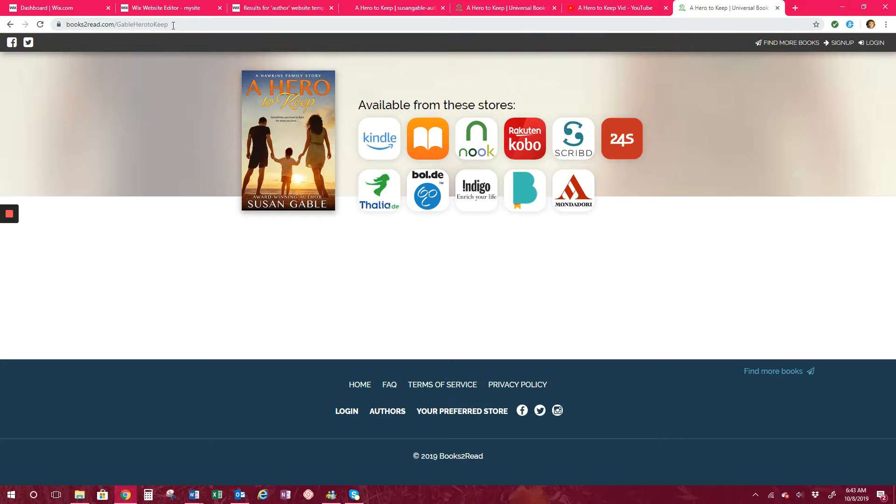
left_click_drag(173, 26, 59, 20)
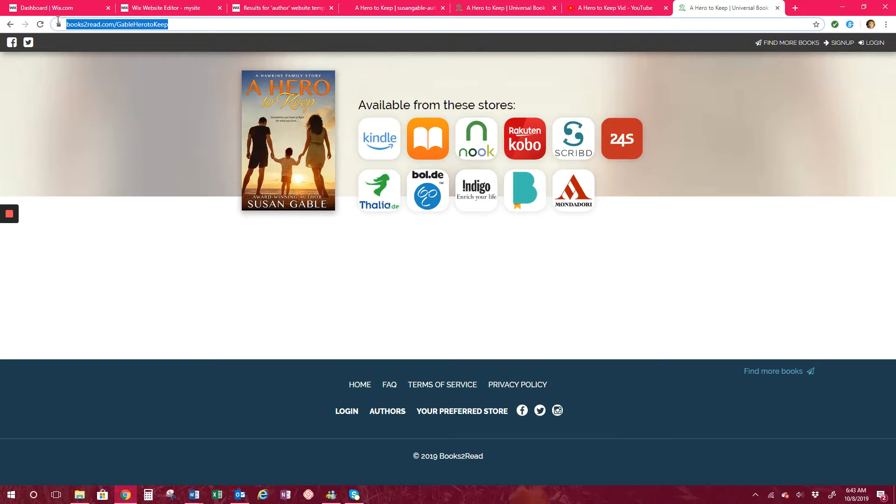
right_click(93, 24)
left_click(112, 59)
- Back in the Wix editor, link the gallery's A Hero to Keep cover to the copied books2read.com web address and apply the gallery changes
left_click(154, 9)
left_click(308, 216)
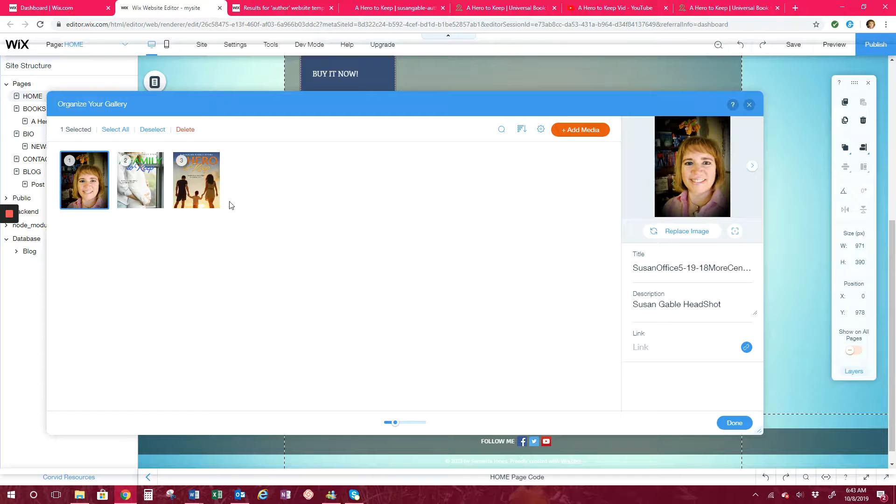
left_click(206, 188)
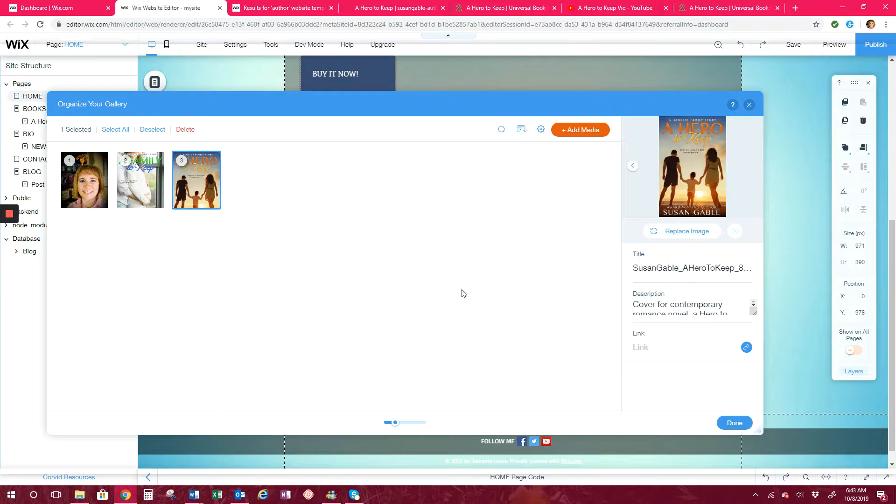
left_click(642, 353)
right_click(642, 350)
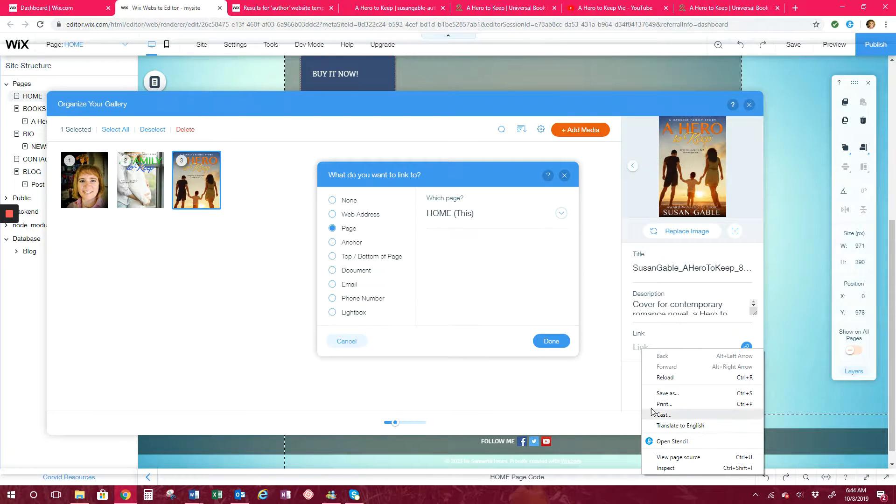
left_click(660, 340)
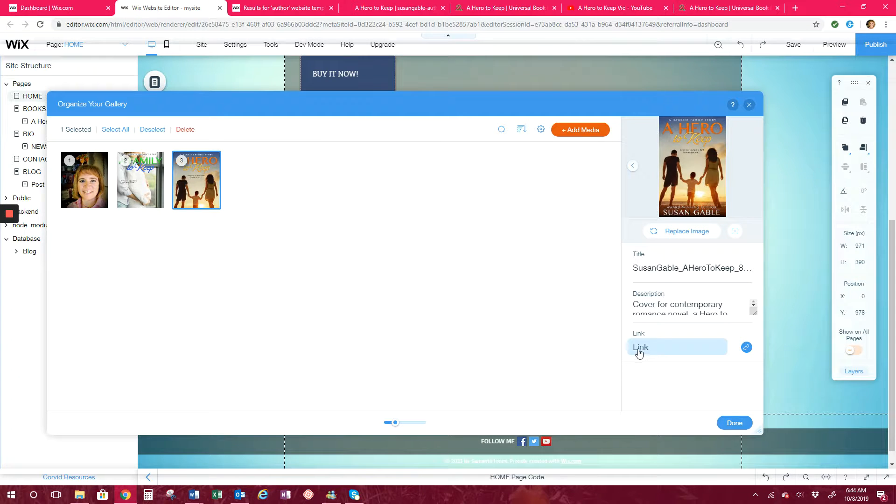
left_click(638, 349)
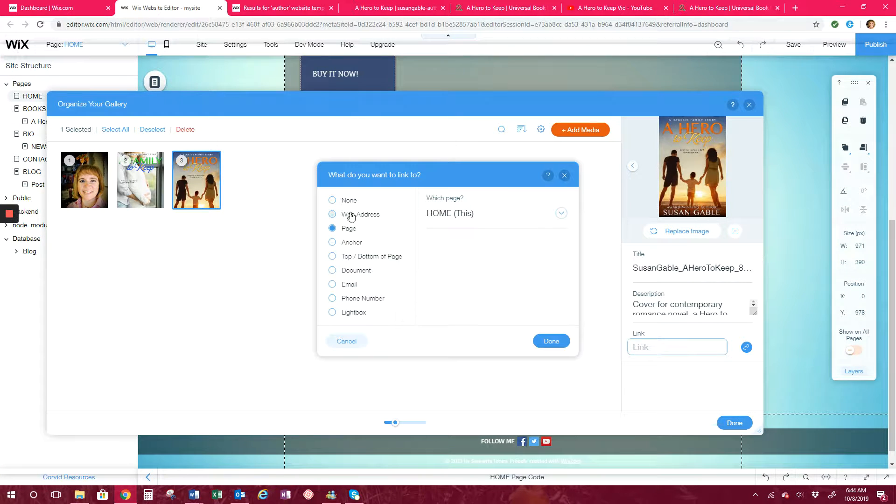
left_click(332, 215)
right_click(430, 213)
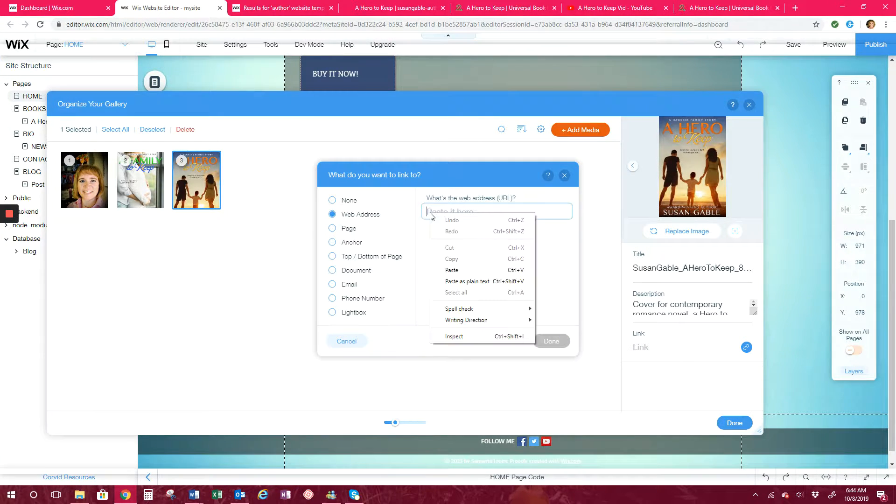
left_click(449, 271)
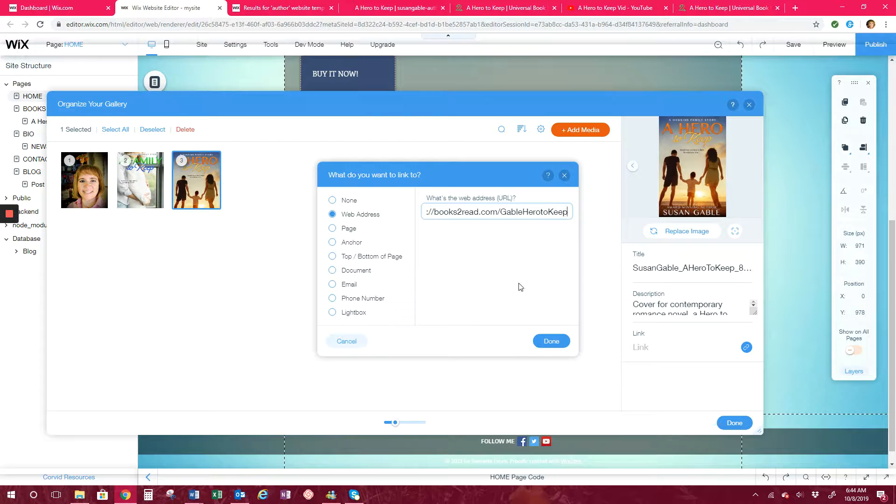
left_click(549, 342)
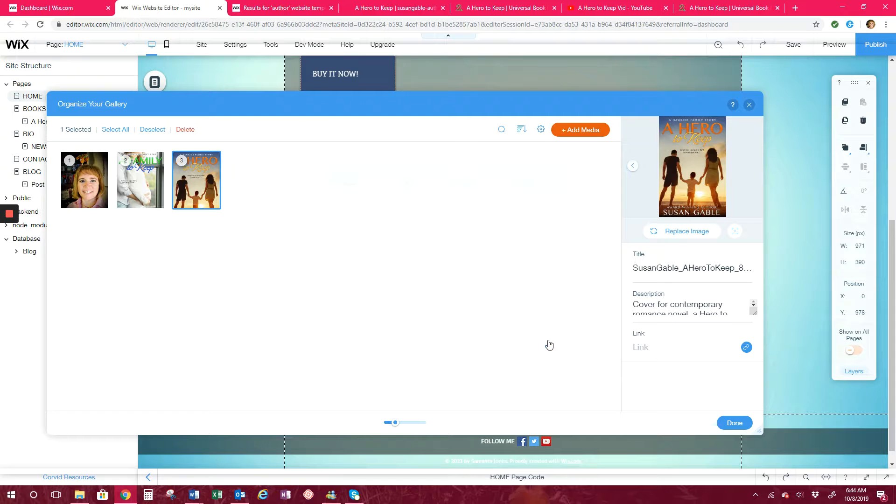
left_click(734, 423)
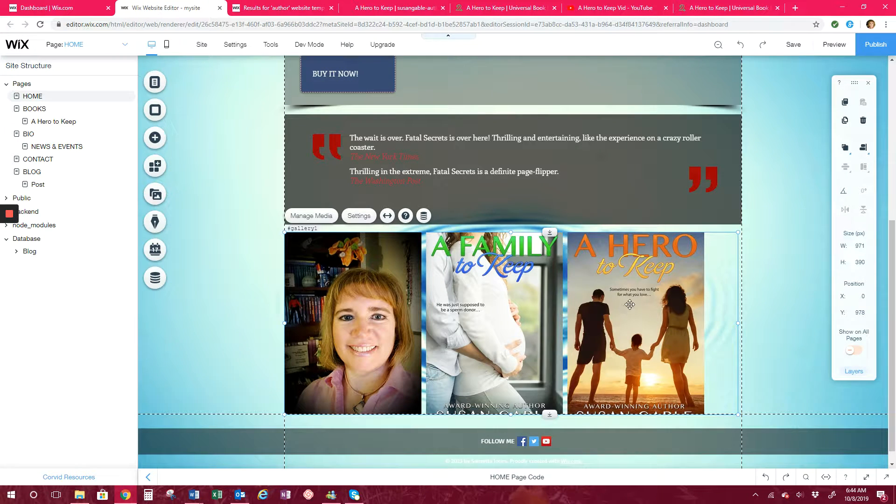
- Preview the site, check the expanded A Hero to Keep gallery image with its description and link, and return to the gallery in the editor
left_click(833, 44)
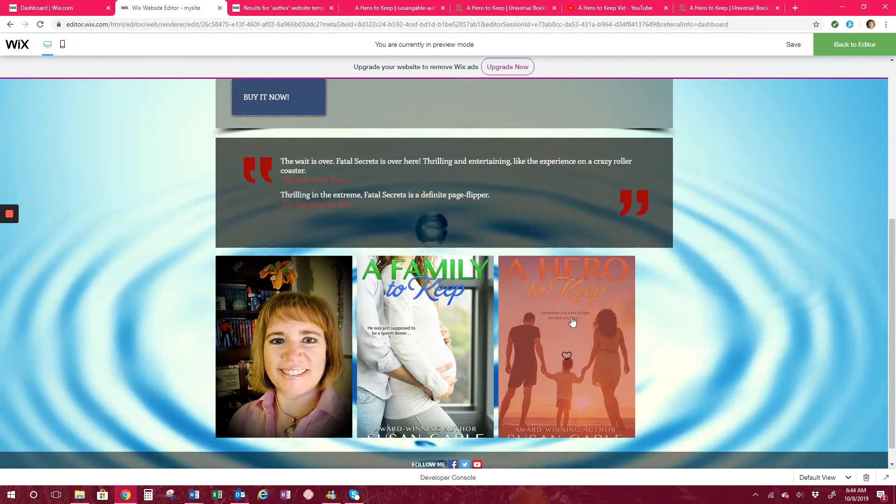
left_click(572, 322)
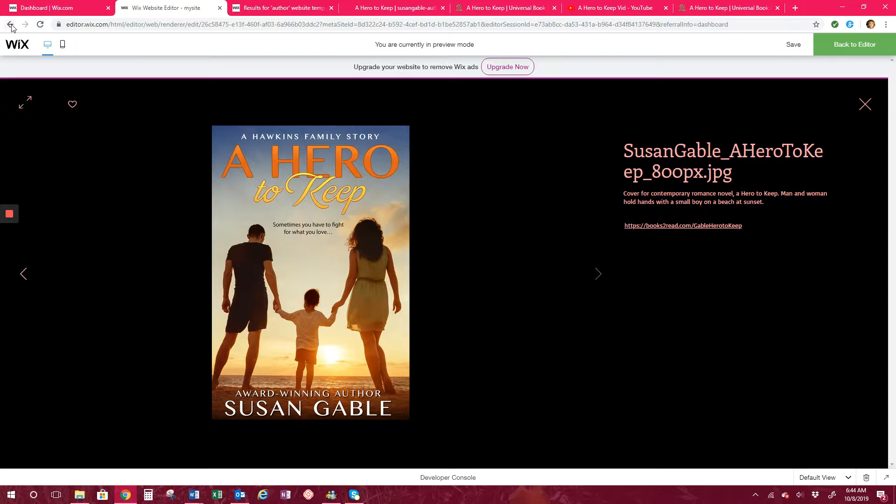
left_click(866, 105)
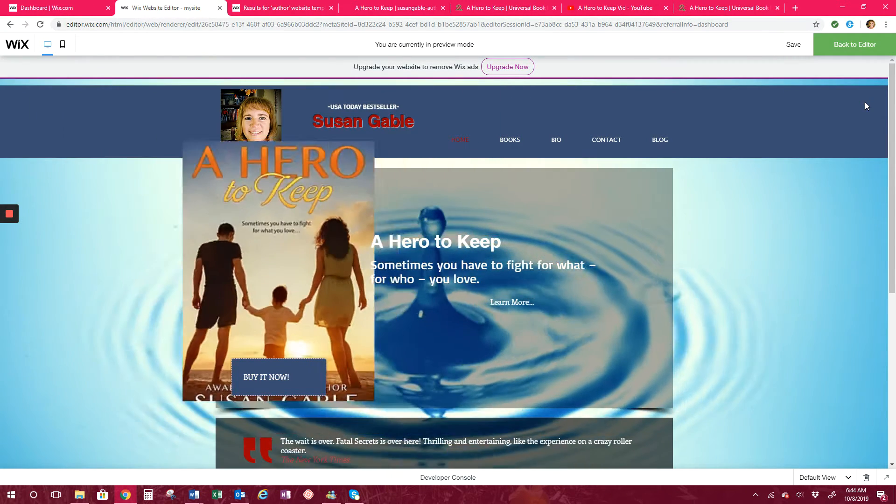
left_click(836, 48)
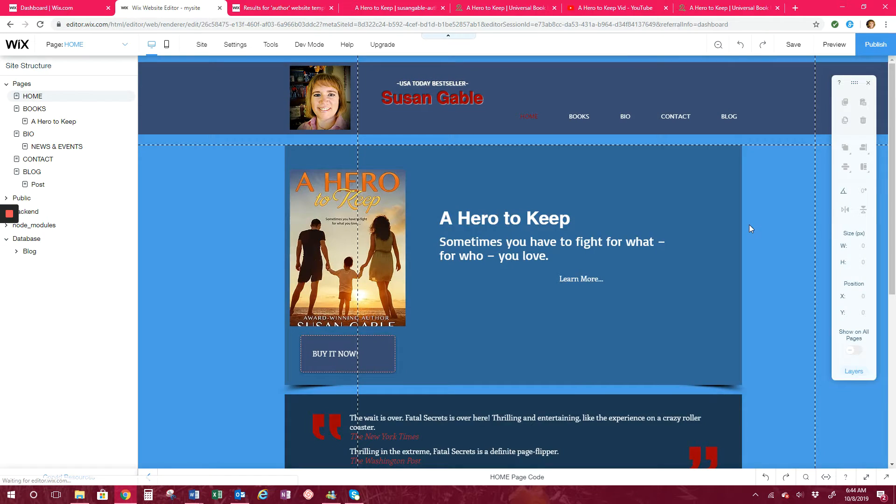
scroll(698, 203, "down", 6)
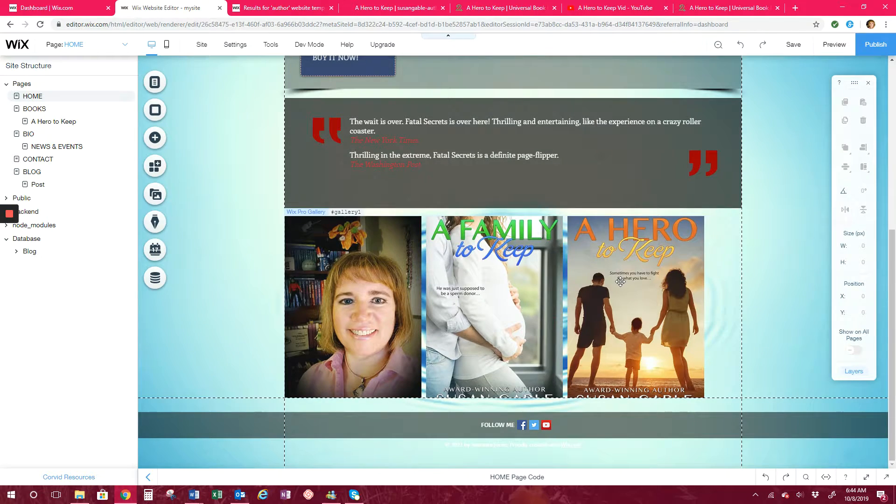
- Preview the site again, expand the gallery's A Hero to Keep cover to view its description and link, and return to editing
left_click(620, 281)
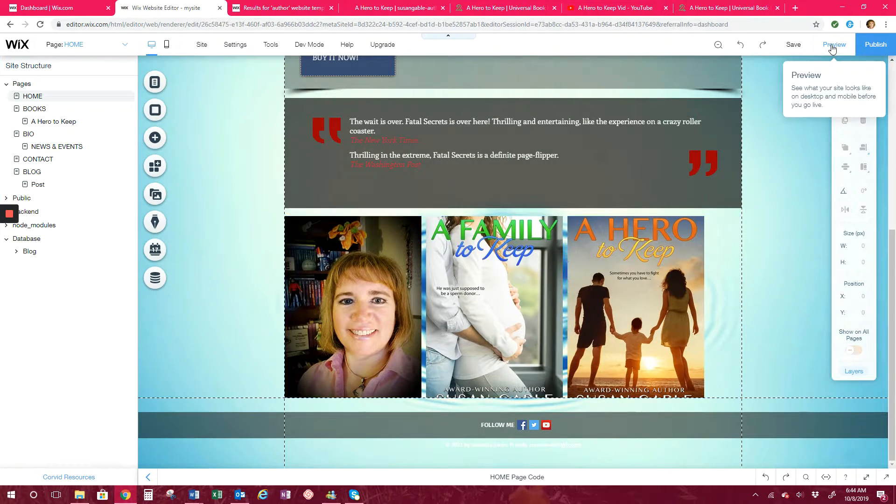
left_click(833, 47)
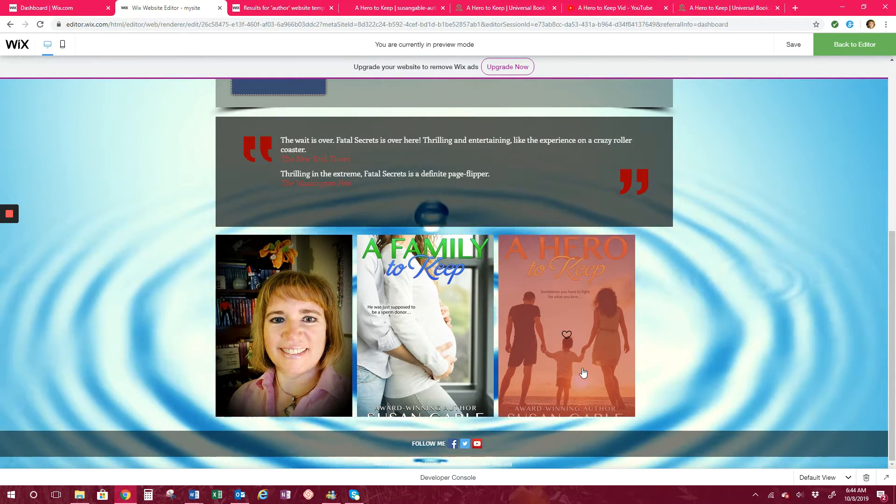
left_click(593, 381)
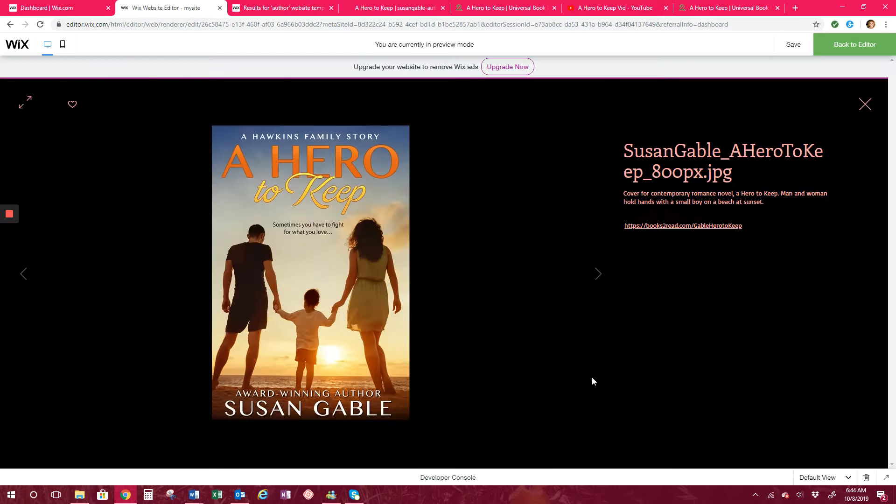
left_click(869, 106)
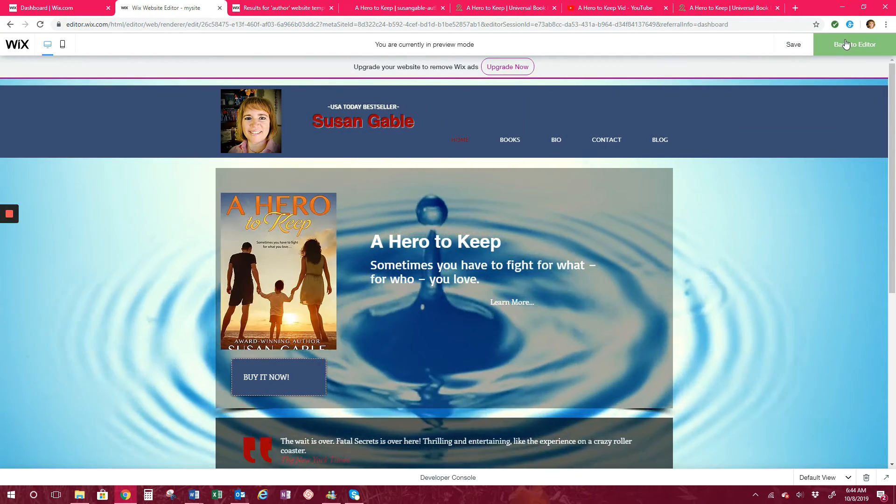
left_click(825, 46)
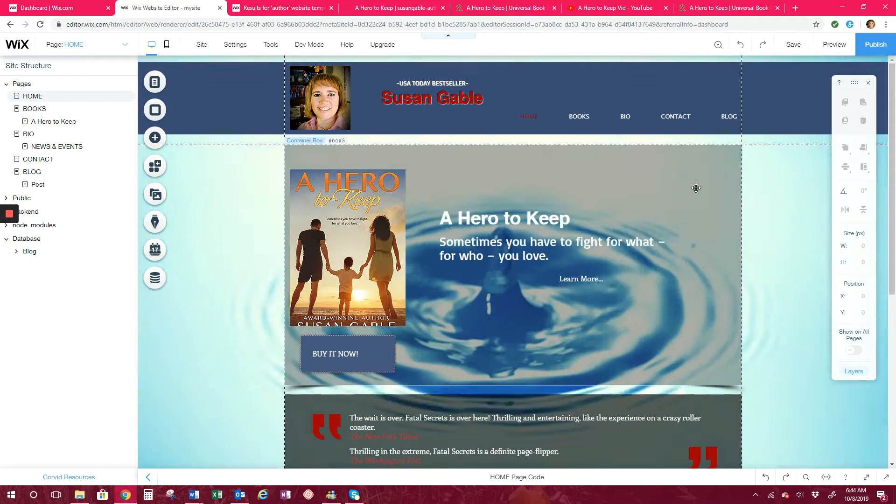
- In the home page gallery's media organizer, review the A Hero to Keep cover's web address link settings and leave them as they are
scroll(618, 286, "down", 6)
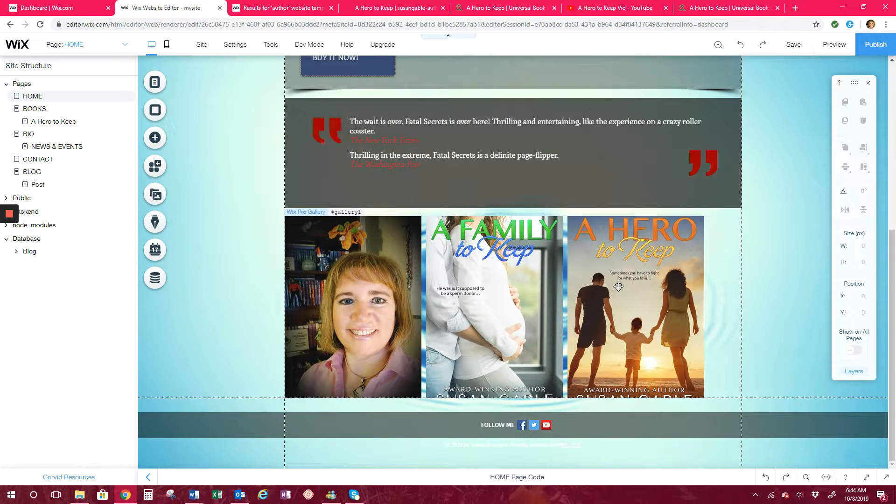
left_click(619, 285)
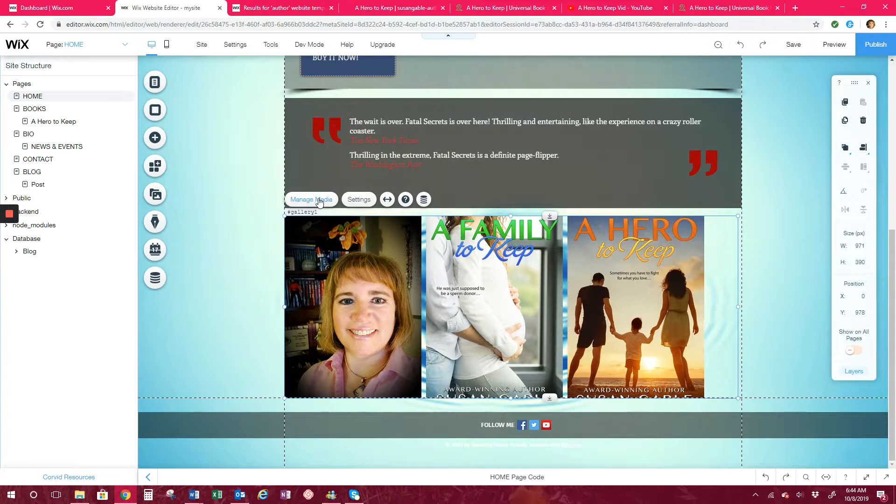
left_click(319, 199)
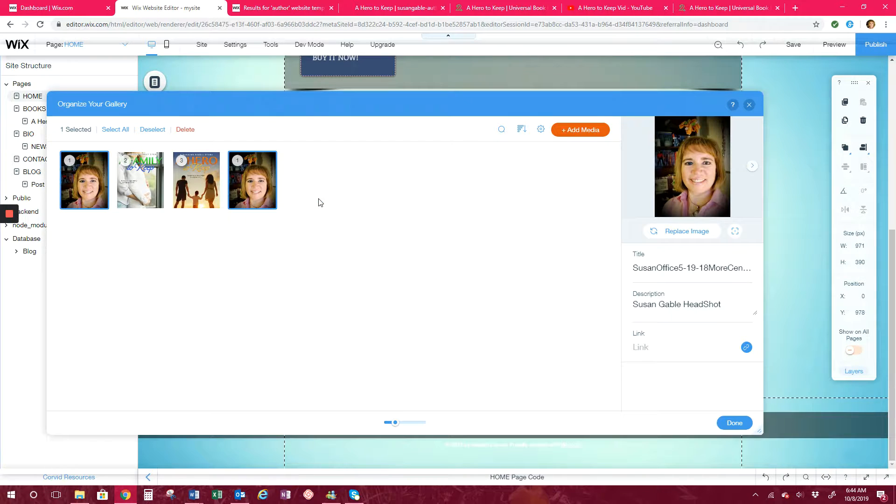
left_click(196, 180)
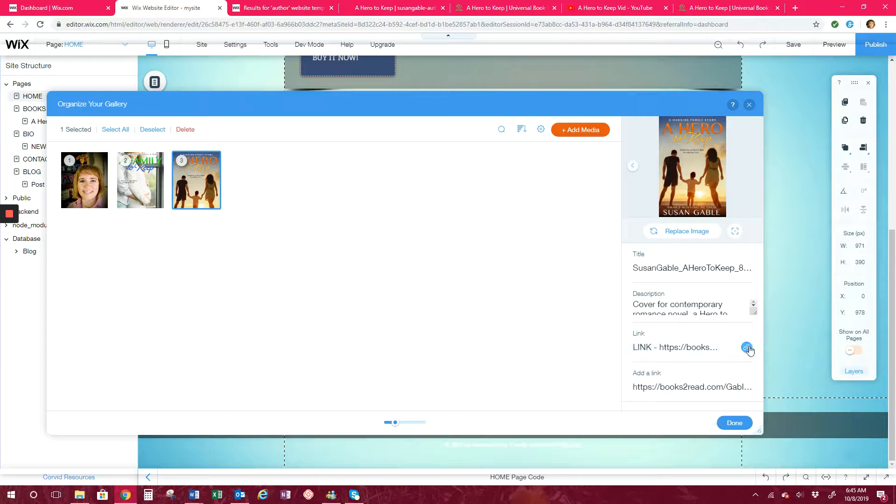
left_click(747, 347)
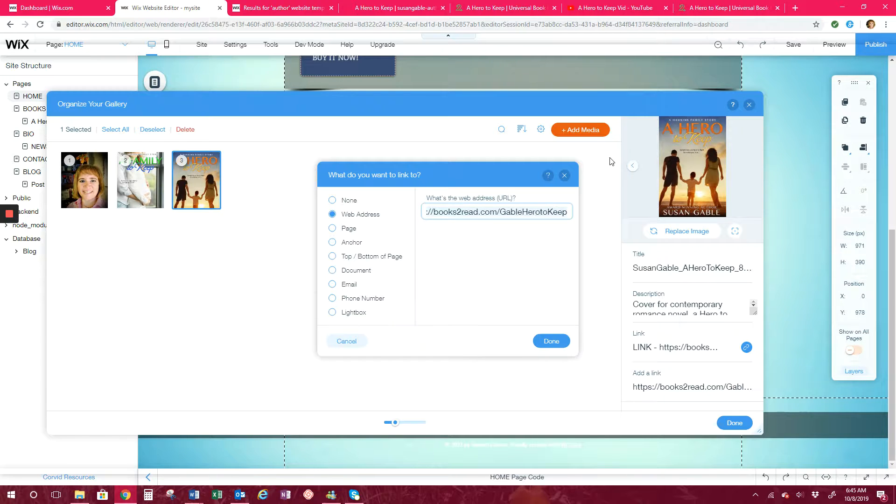
left_click(564, 176)
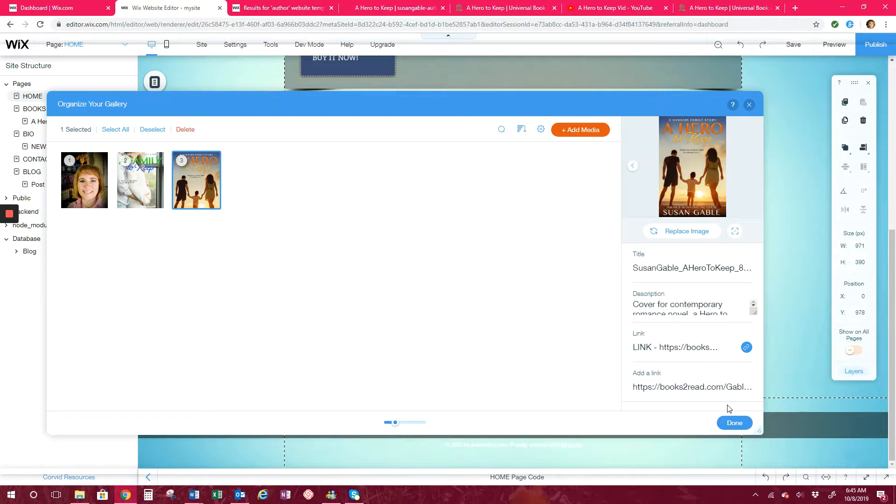
left_click(749, 105)
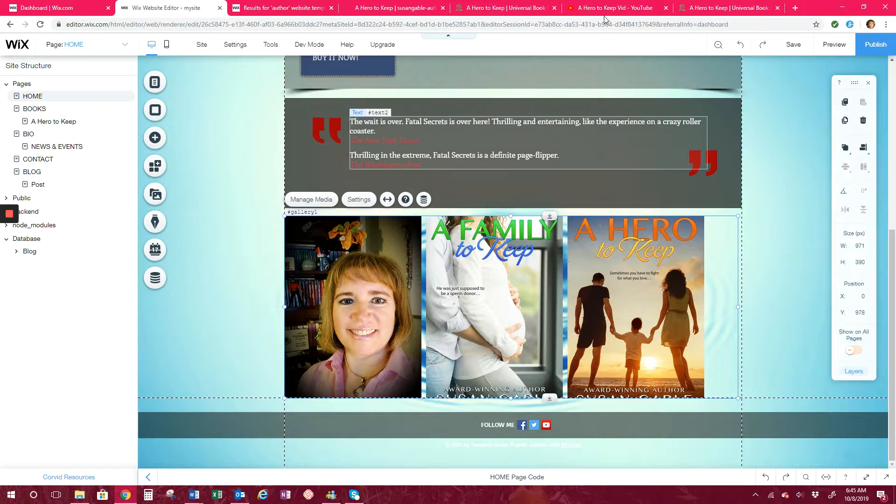
- On the author's live website, view the home page's MY BOOKS slider and the expanded A Hero to Keep cover with its link
left_click(394, 8)
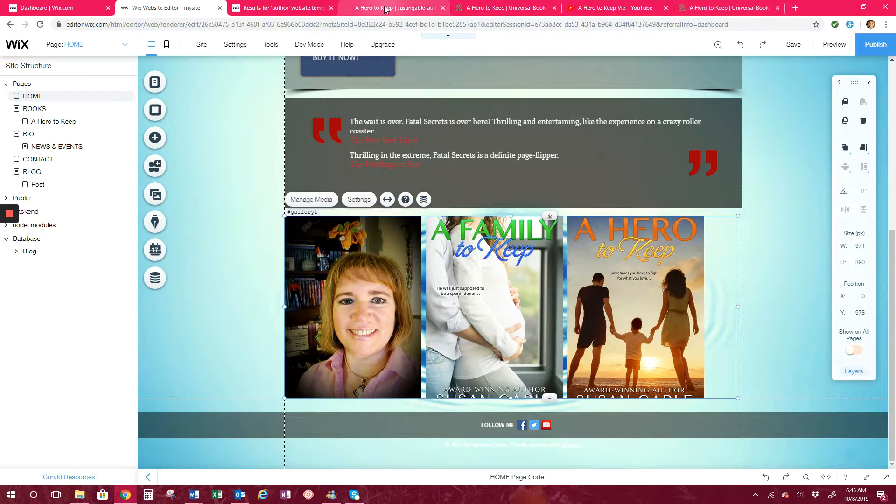
scroll(316, 264, "up", 2)
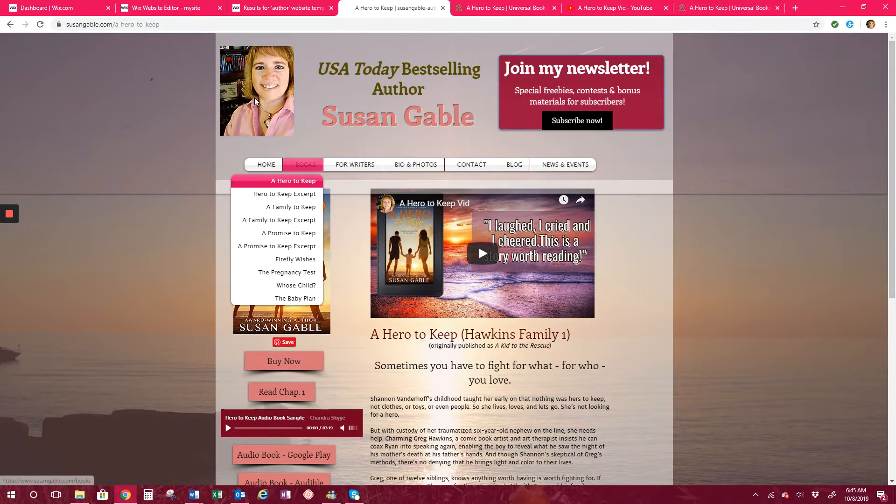
left_click(262, 165)
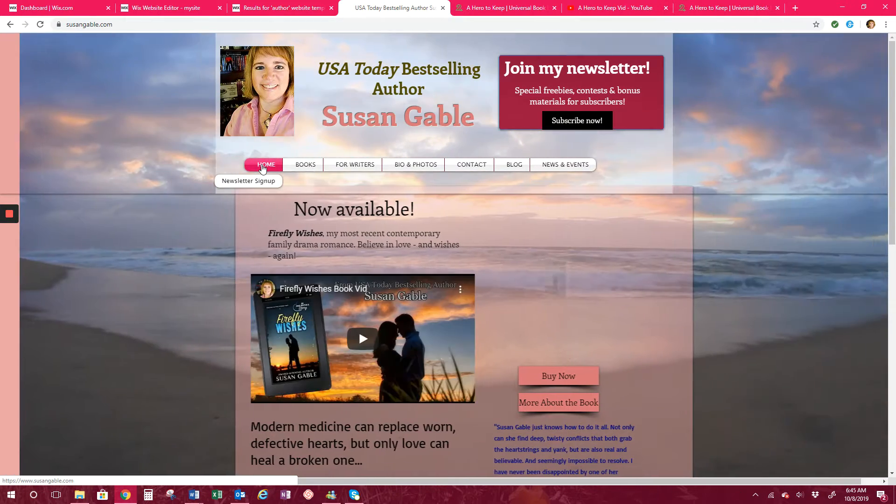
scroll(704, 270, "down", 10)
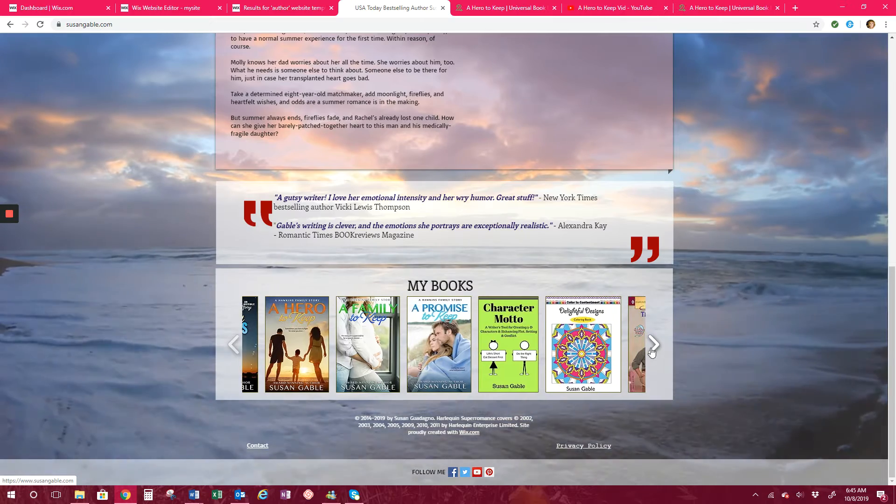
left_click(266, 333)
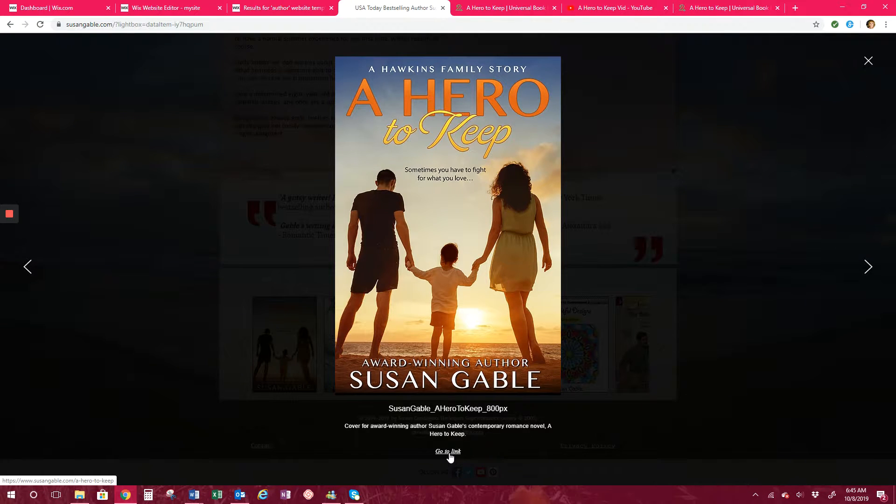
left_click(867, 62)
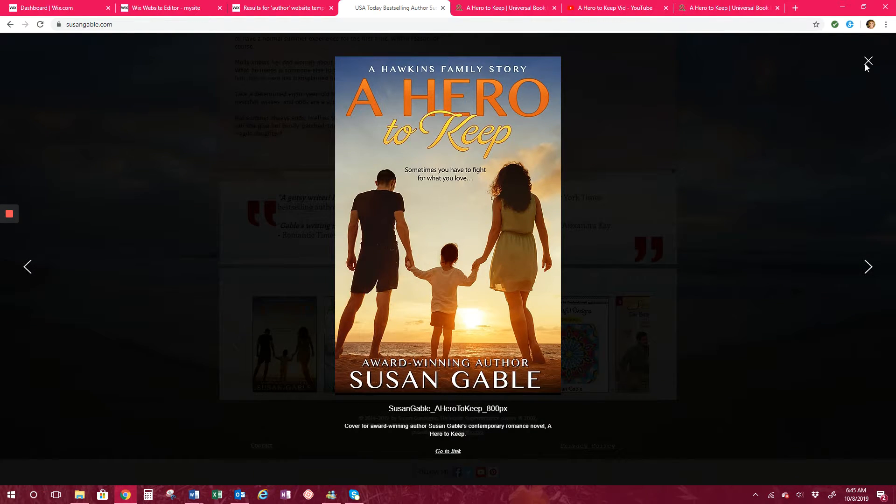
- Back in the Wix editor, reorder the site menu so that CONTACT comes after BLOG, and close the menu manager
left_click(161, 8)
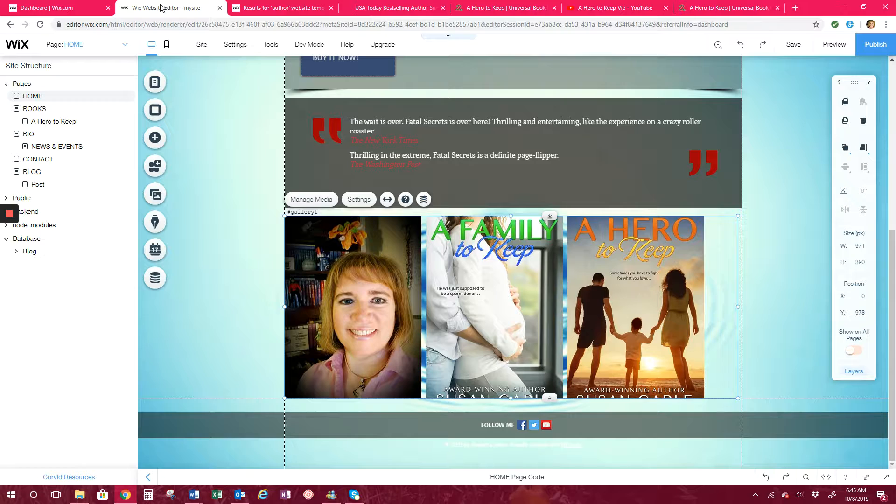
scroll(675, 254, "up", 6)
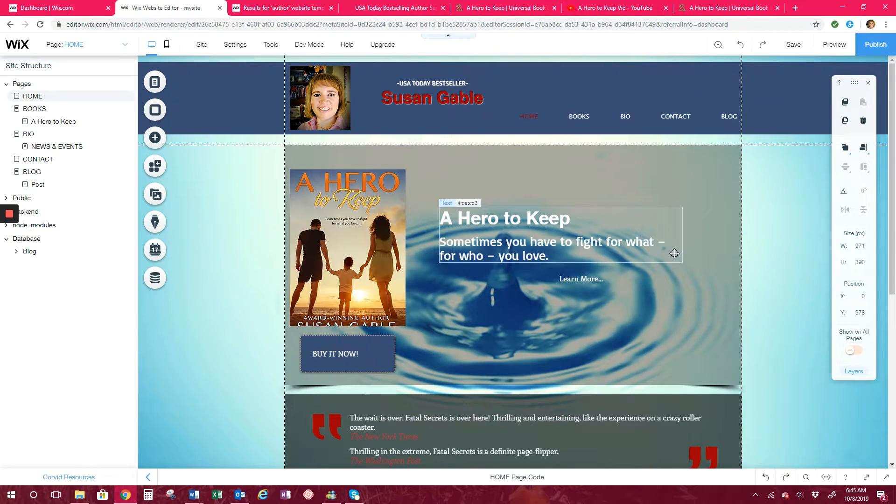
left_click(538, 119)
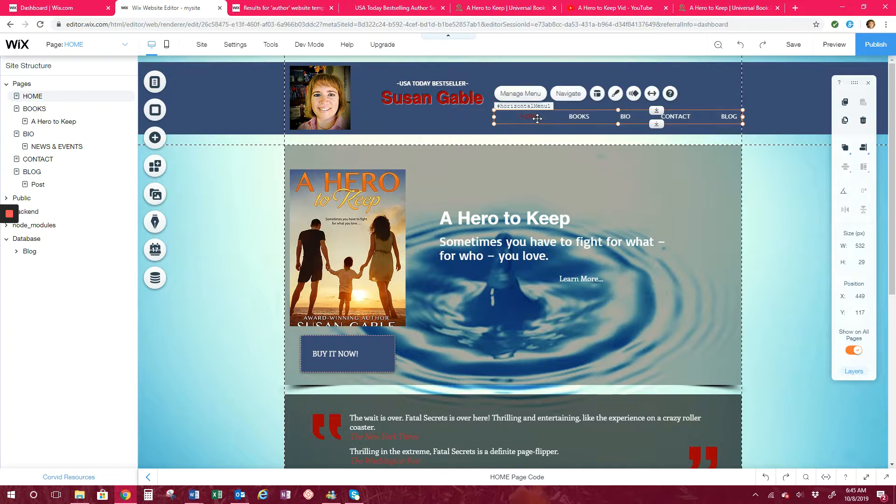
left_click(529, 95)
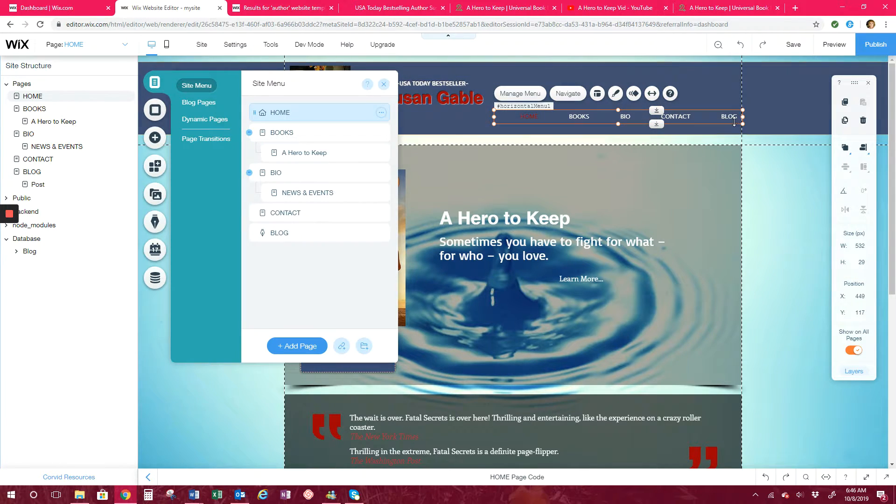
left_click_drag(300, 211, 294, 233)
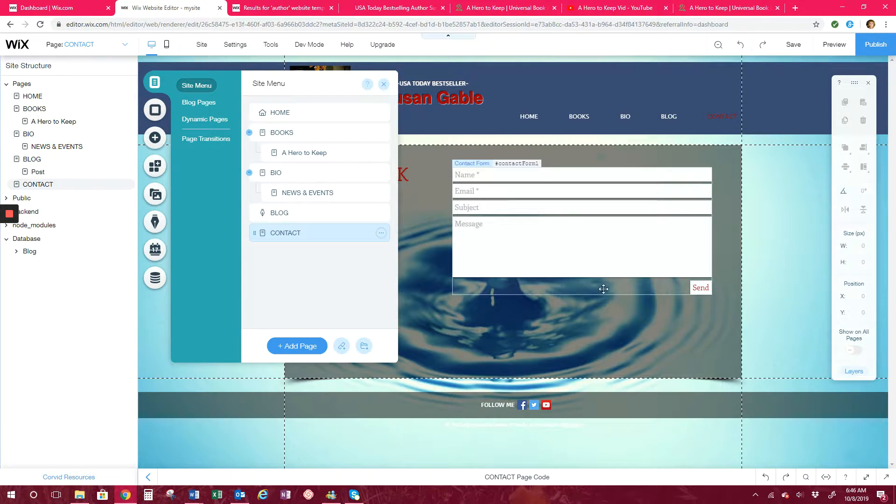
left_click(383, 85)
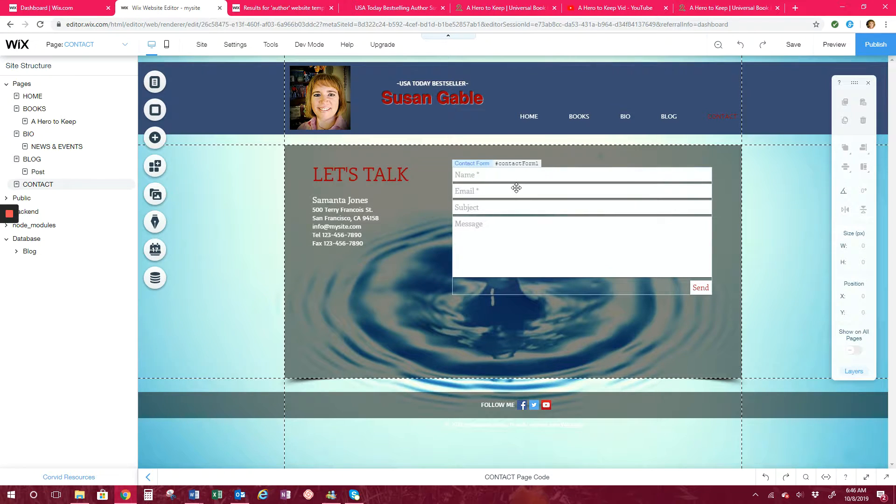
- Review the field list of the CONTACT page's contact form and its options for adding or managing fields
left_click(495, 177)
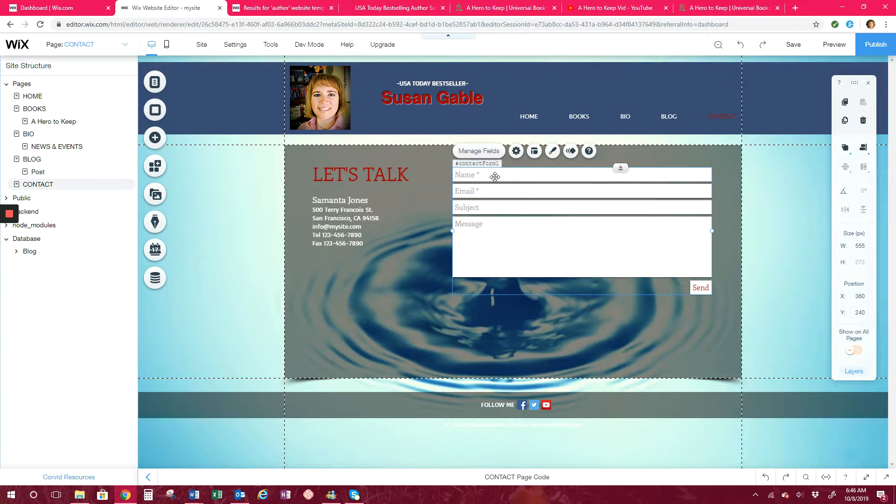
left_click(479, 151)
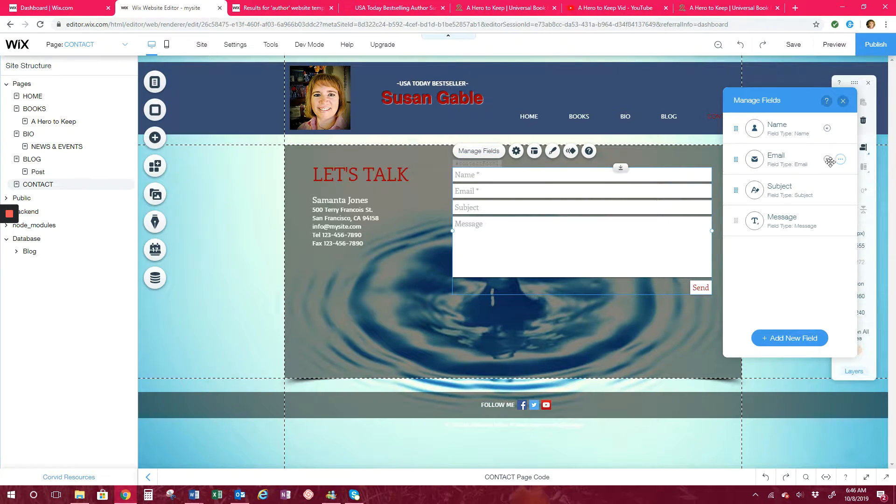
left_click(840, 159)
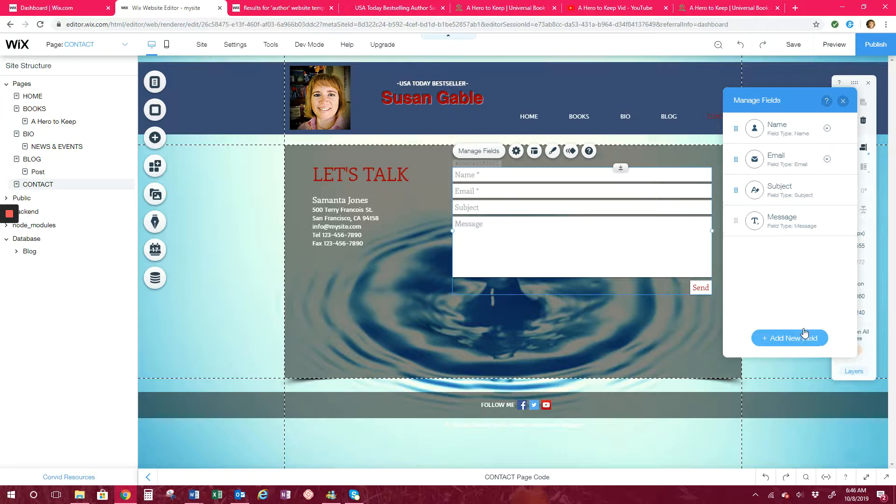
left_click(841, 103)
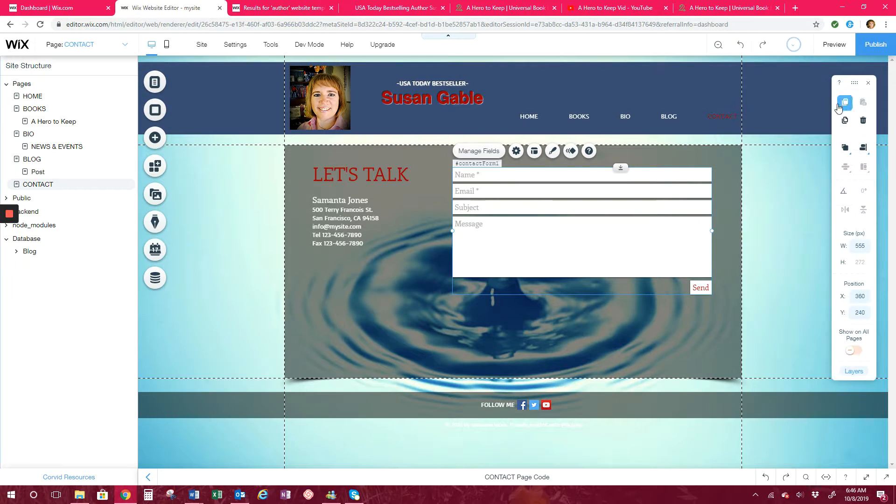
- Review the contact form's settings for recipient email, button text, submission messages and form name
left_click(516, 151)
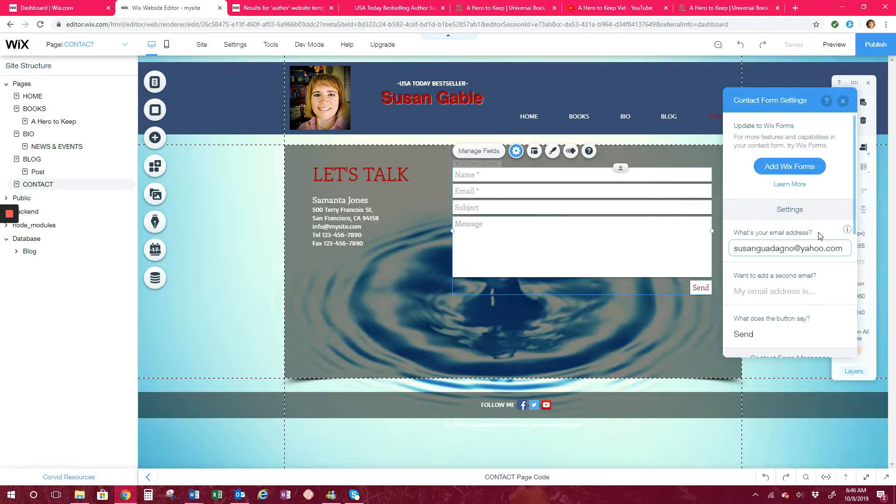
scroll(770, 223, "down", 1)
scroll(762, 217, "down", 3)
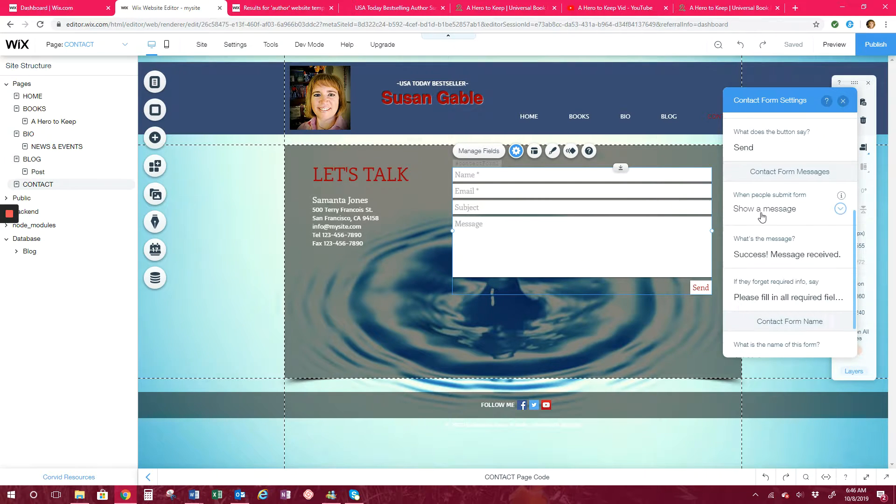
scroll(762, 217, "down", 2)
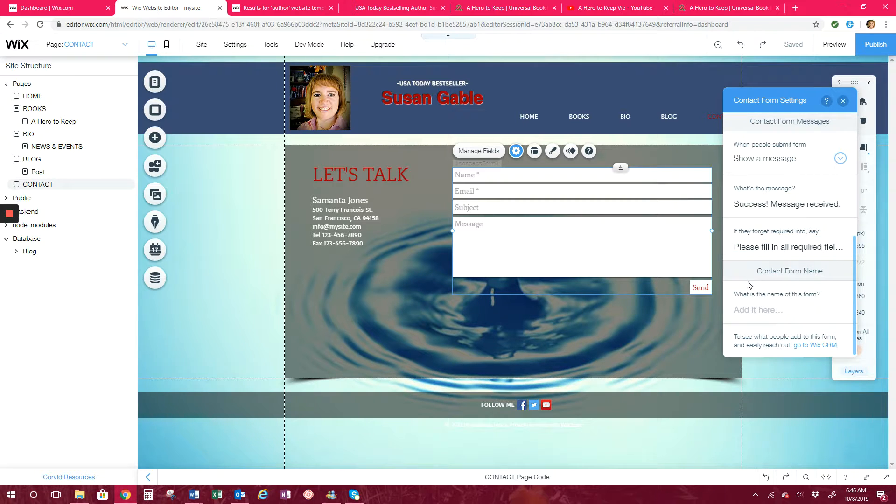
- Try right text alignment on the contact form, and set it back to left alignment
left_click(534, 151)
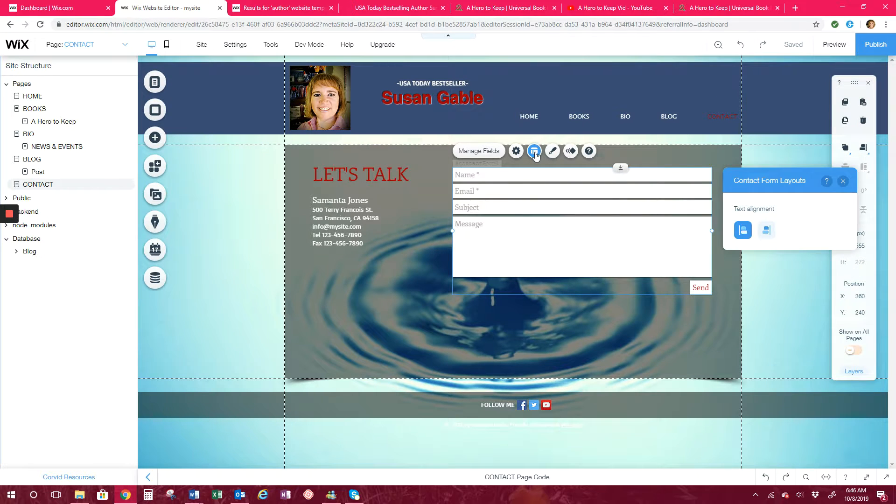
left_click(767, 231)
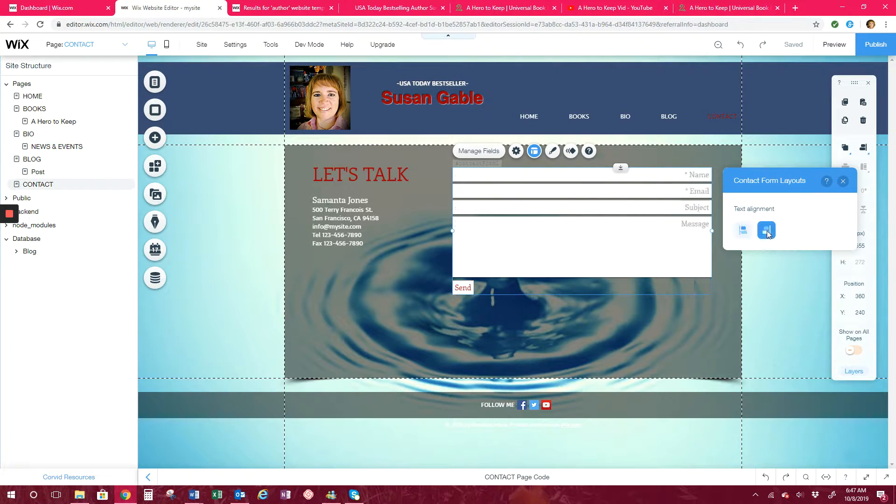
left_click(743, 233)
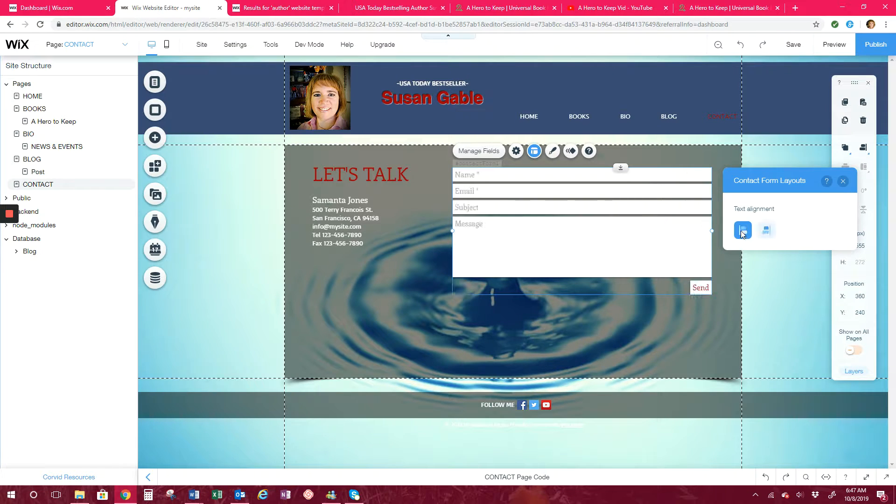
- Apply the preset contact form design with red-outlined white fields and a centered, overlapping Send button
left_click(552, 152)
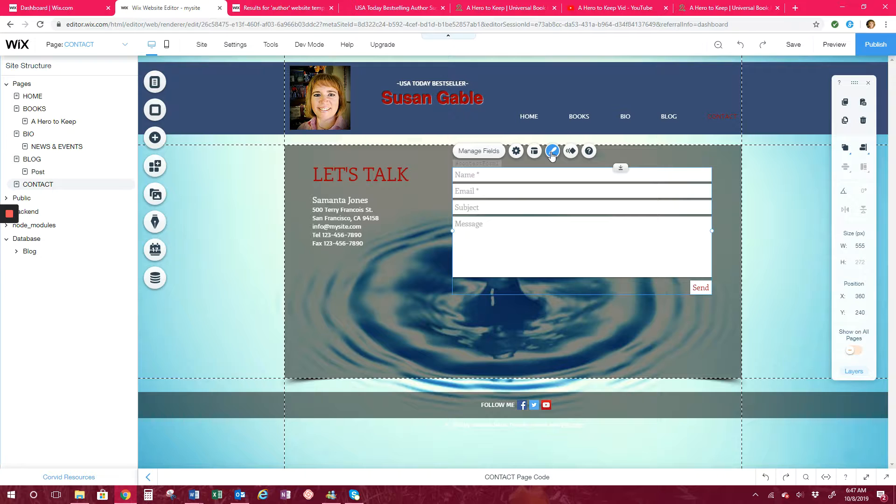
left_click(552, 152)
scroll(801, 311, "down", 1)
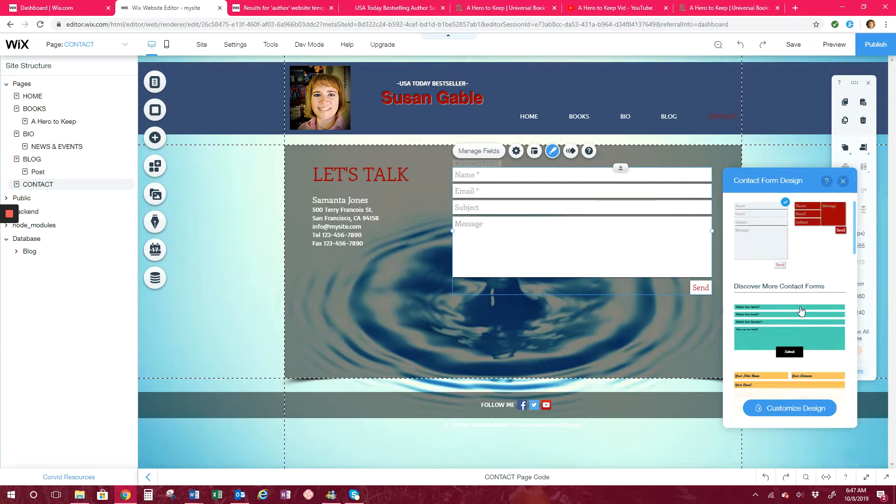
scroll(801, 311, "down", 4)
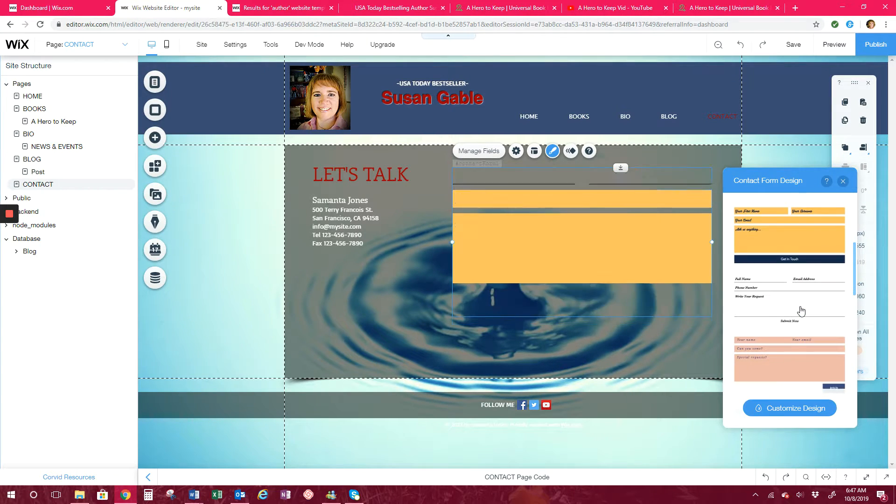
scroll(798, 311, "down", 4)
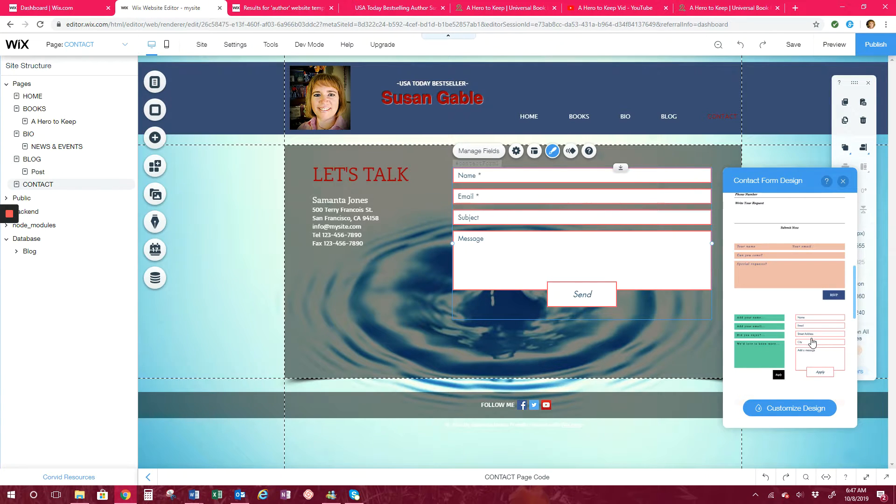
left_click(807, 355)
- Set the contact form's shadow angle to 50° in its custom design, and review the fill and text options
left_click(791, 410)
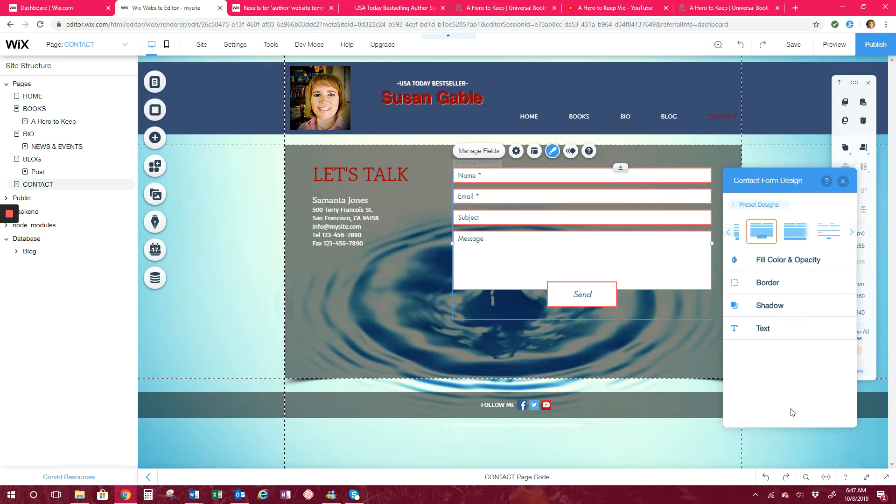
left_click(754, 263)
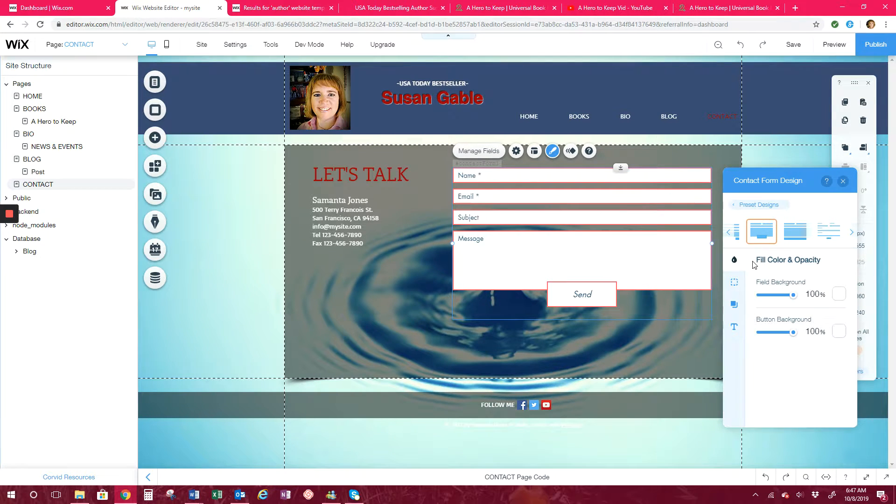
left_click(734, 307)
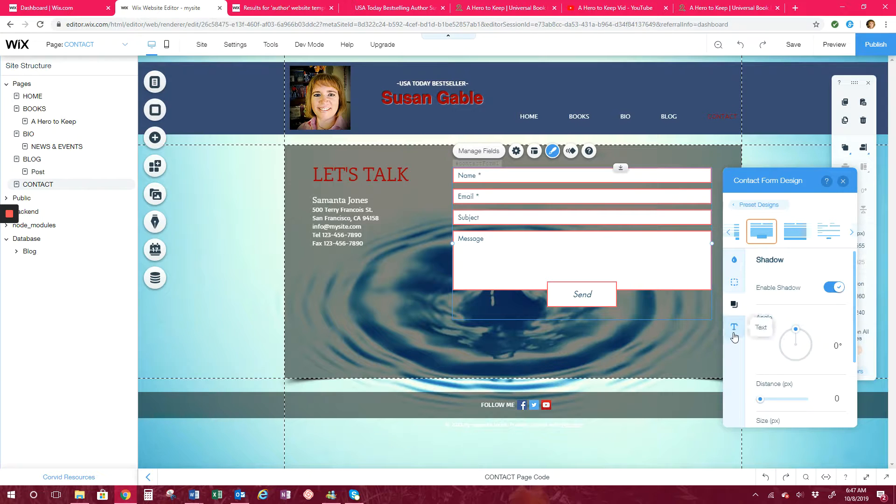
left_click_drag(795, 329, 806, 336)
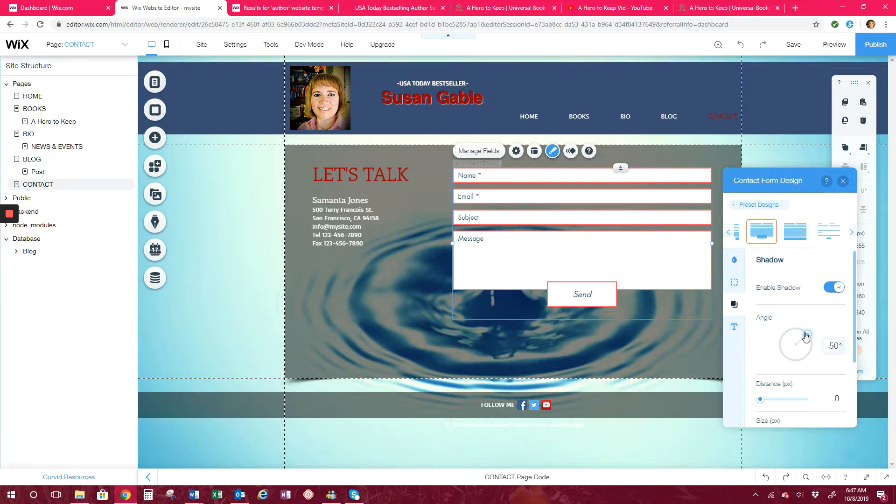
left_click(734, 326)
scroll(789, 327, "down", 2)
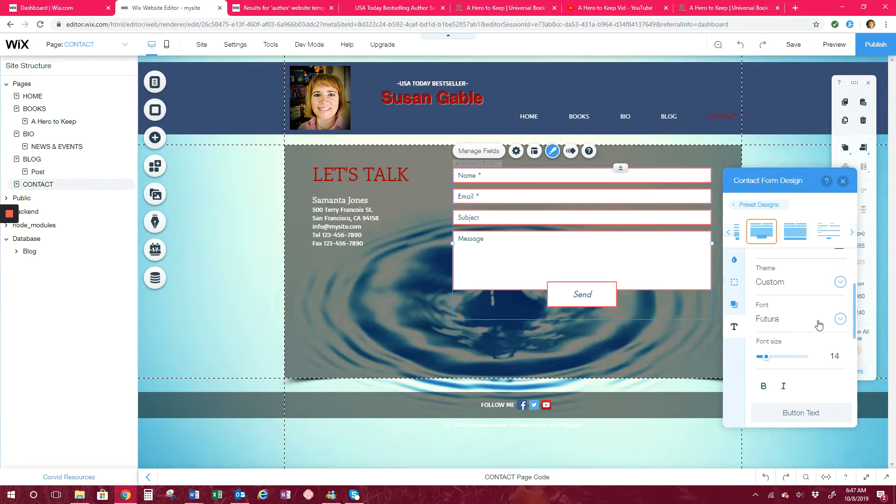
left_click(842, 181)
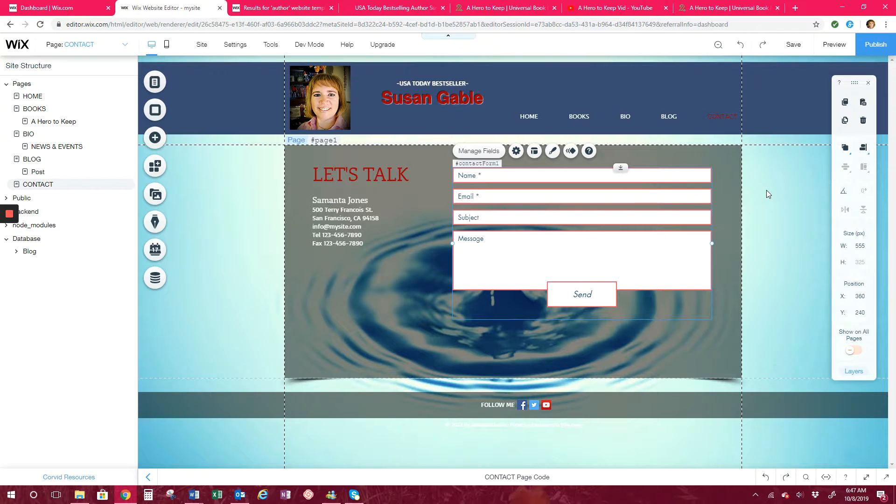
- Review the link settings of the YouTube, Twitter and Facebook icons in the footer's social bar
left_click(525, 405)
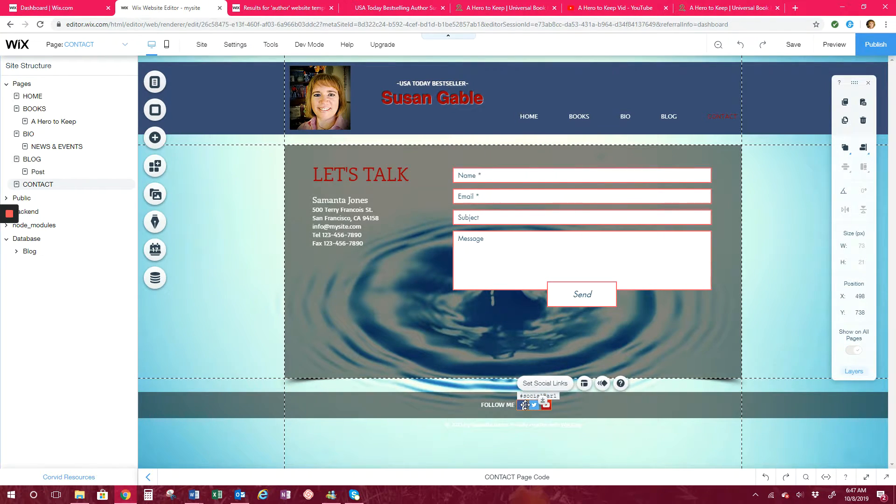
left_click(545, 384)
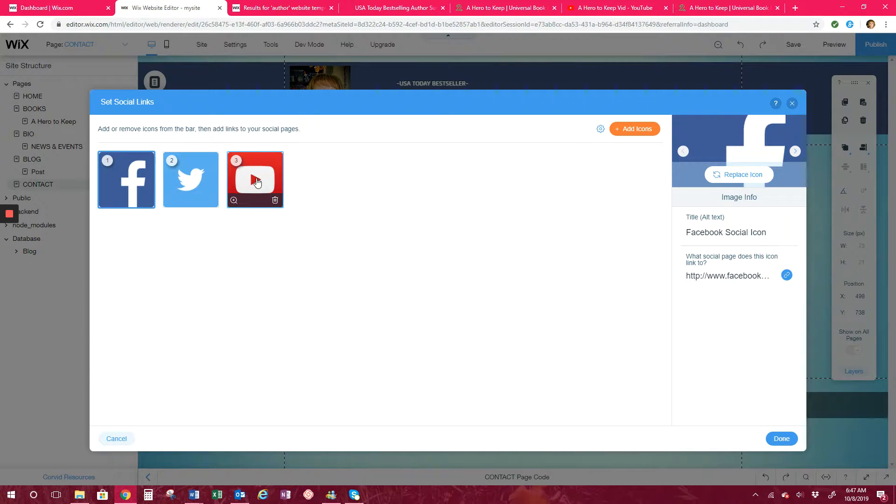
left_click(270, 188)
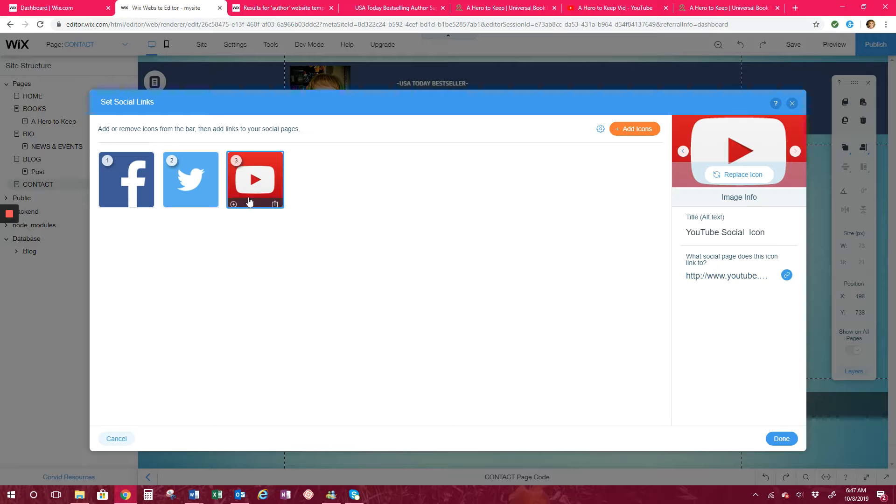
left_click(191, 184)
left_click(126, 182)
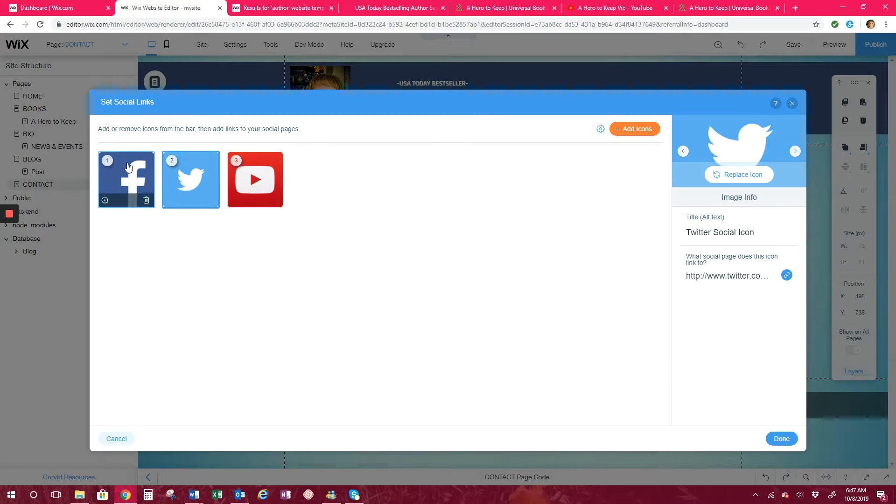
- Browse the social icons available from Wix without adding one, and close the social links settings
left_click(633, 129)
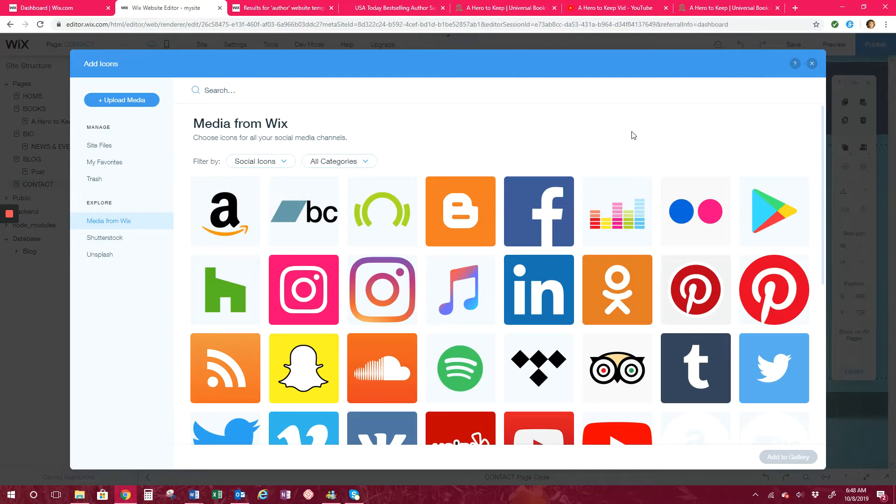
scroll(590, 162, "down", 1)
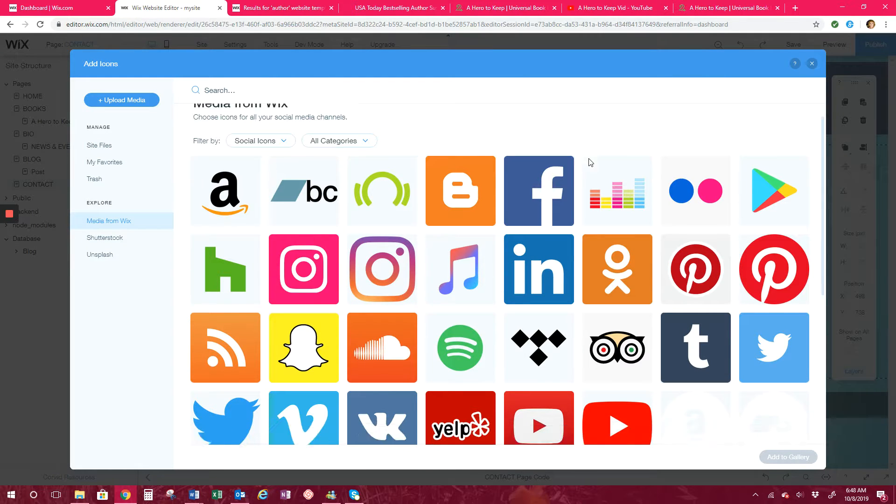
scroll(680, 226, "down", 1)
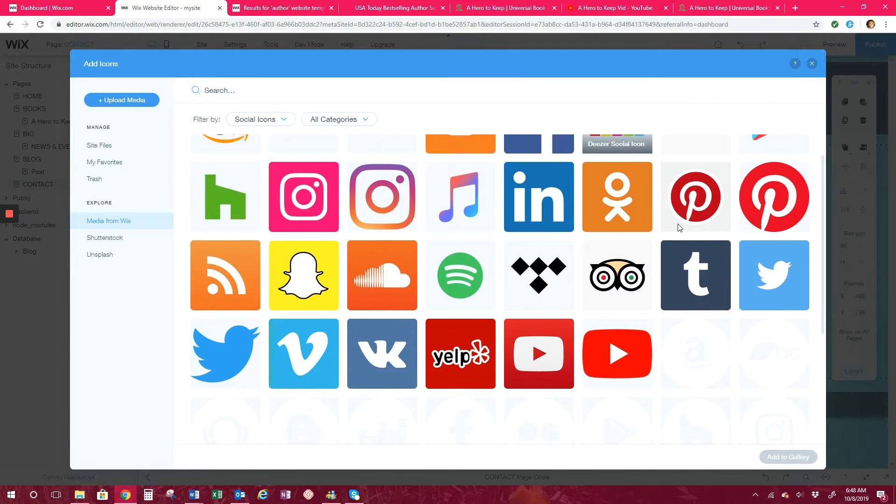
scroll(686, 224, "up", 2)
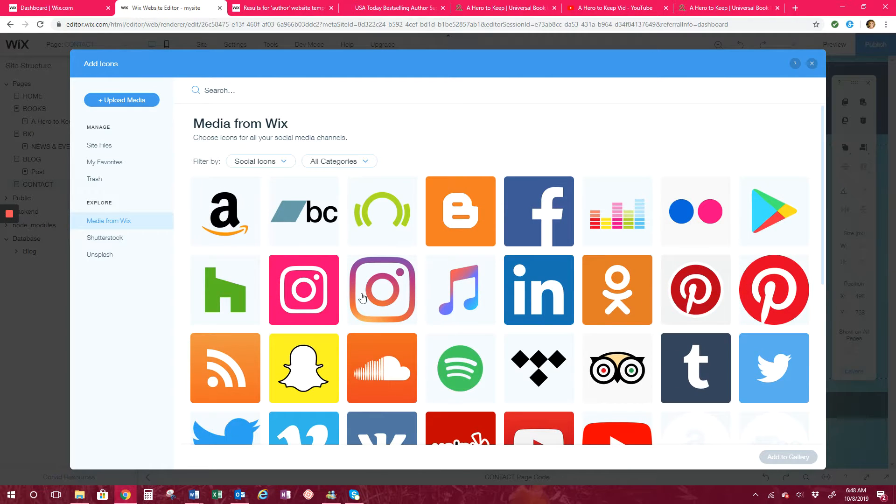
left_click(811, 65)
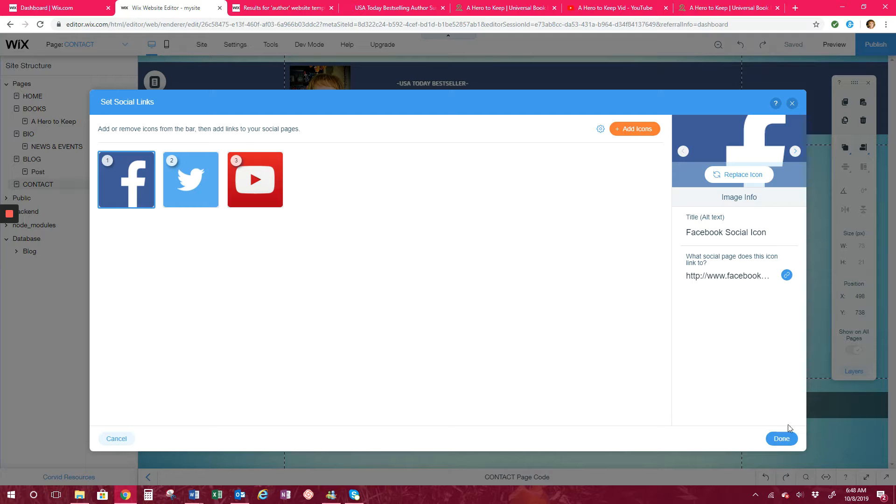
left_click(782, 438)
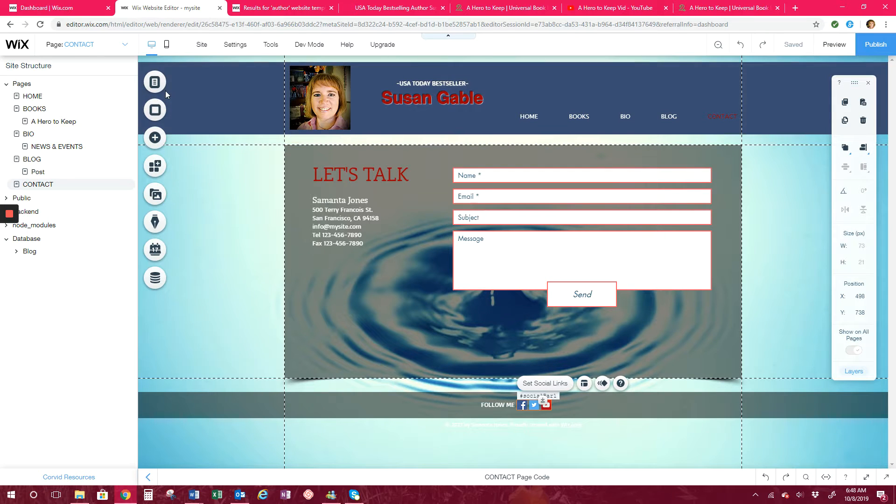
- On the BIO page, replace the placeholder portrait with the darker-edged author photo from the site files
left_click(37, 97)
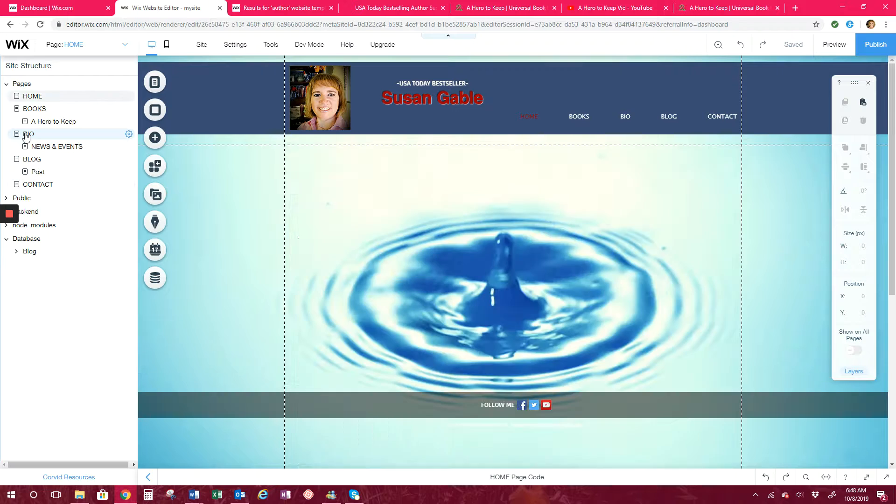
left_click(27, 134)
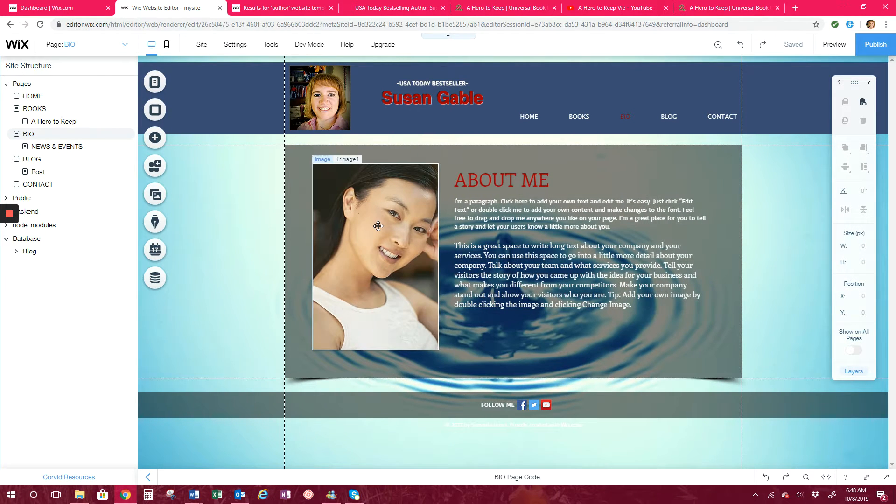
left_click(378, 226)
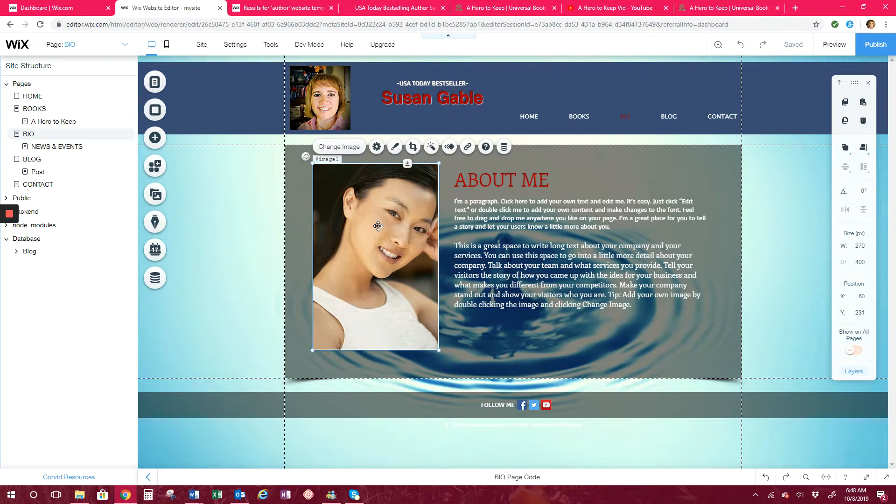
left_click(357, 150)
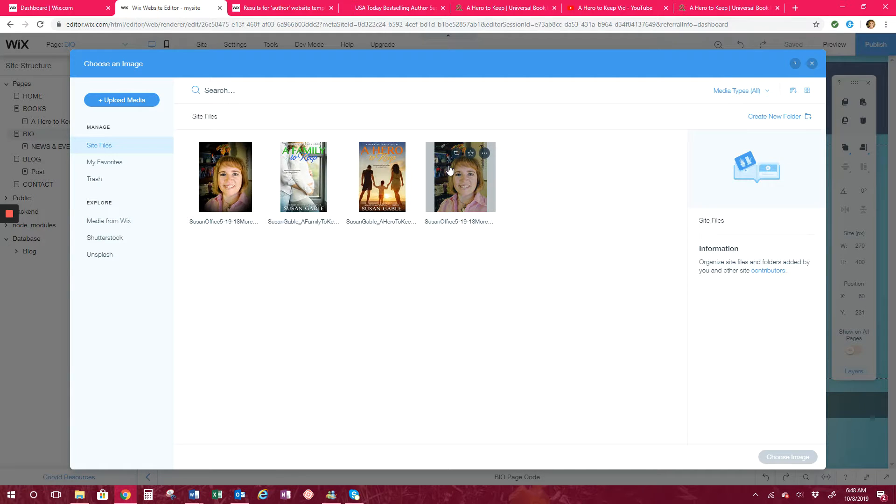
left_click(247, 182)
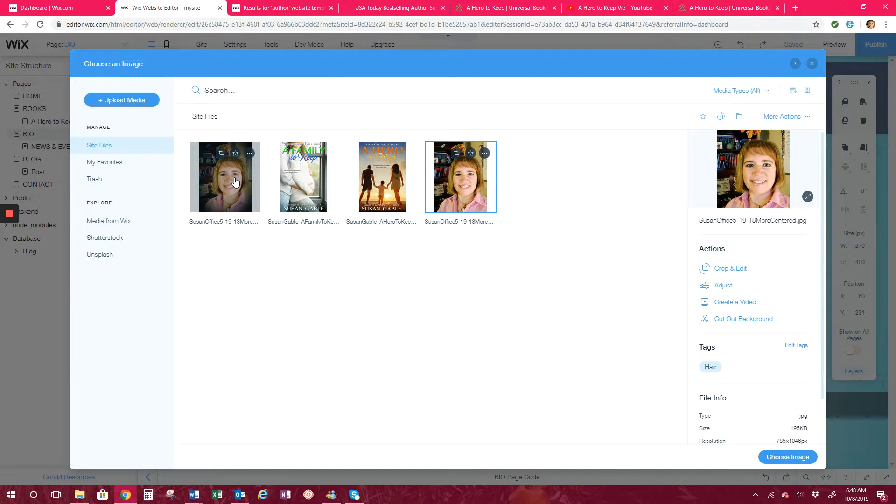
left_click(776, 458)
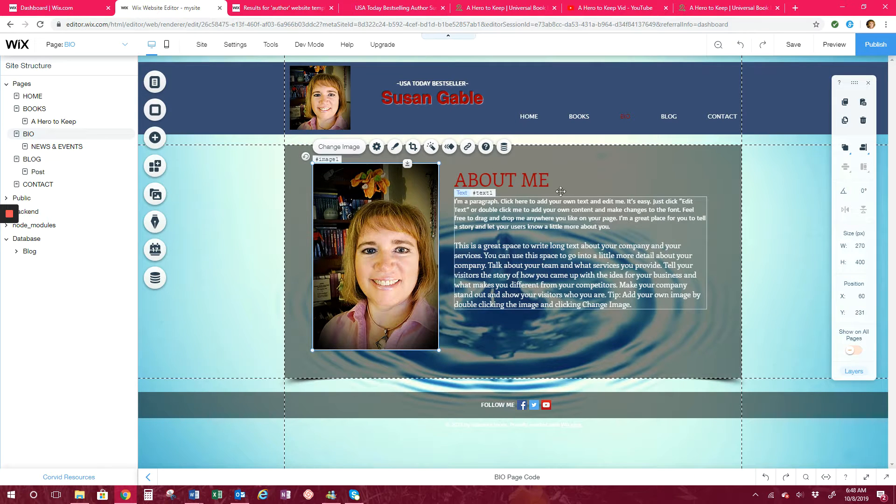
- Delete all the placeholder paragraph text below the ABOUT ME heading, keeping the text box open for editing
left_click(549, 221)
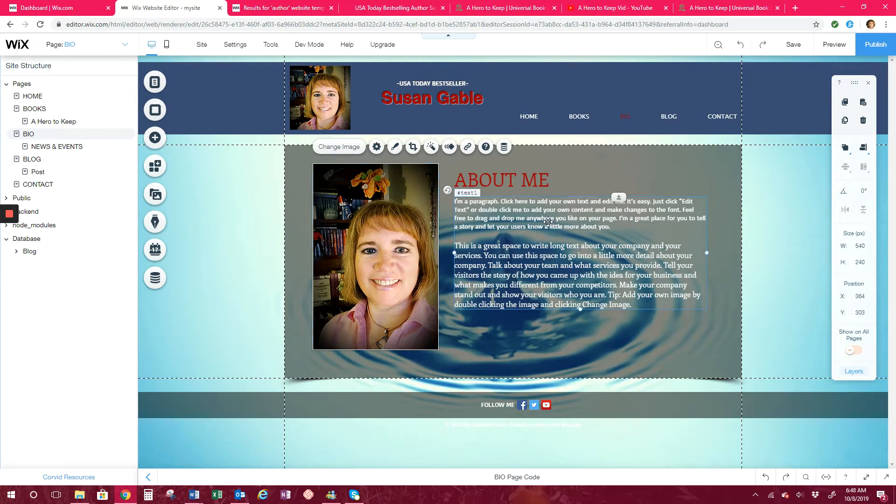
double_click(630, 305)
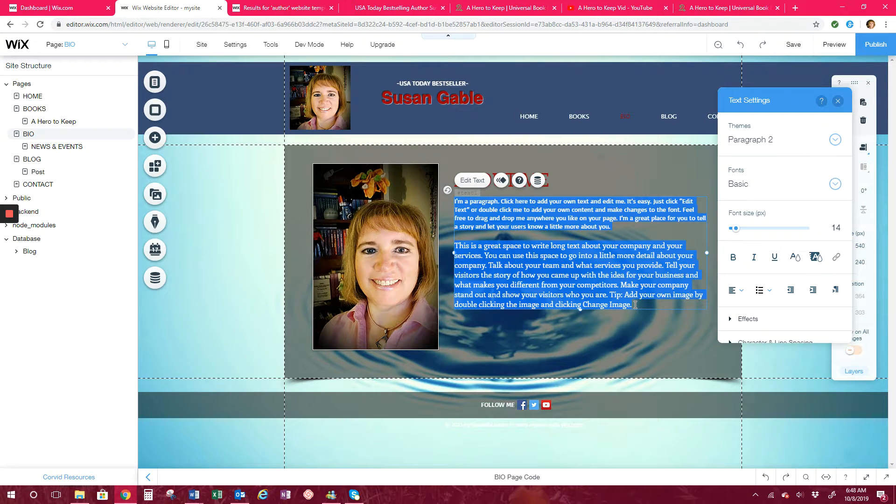
key("BackSpace")
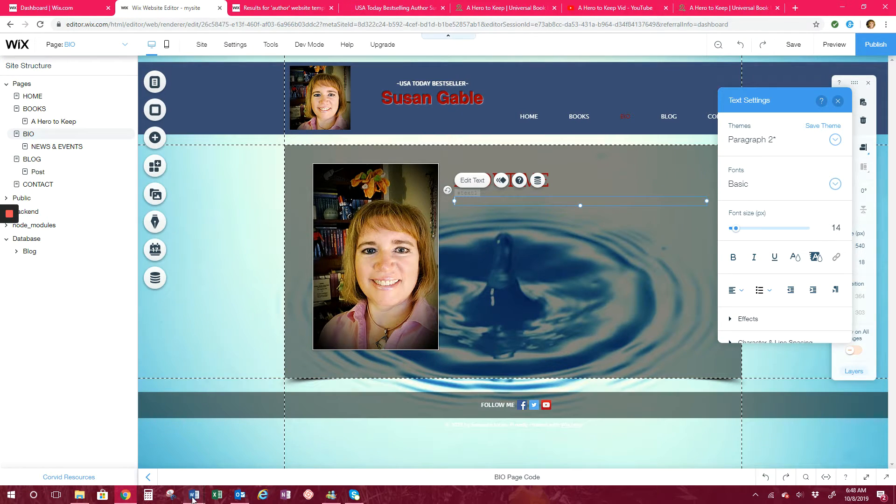
- Switch to Word, copy the full author bio from the 2019 bio document, and paste it into the empty BIO page text box
mouse_move(194, 494)
left_click(233, 474)
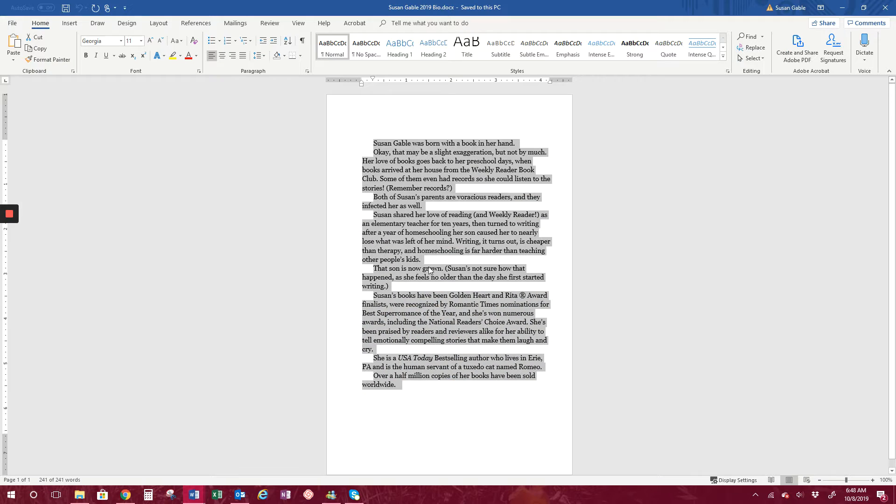
right_click(441, 234)
left_click(460, 249)
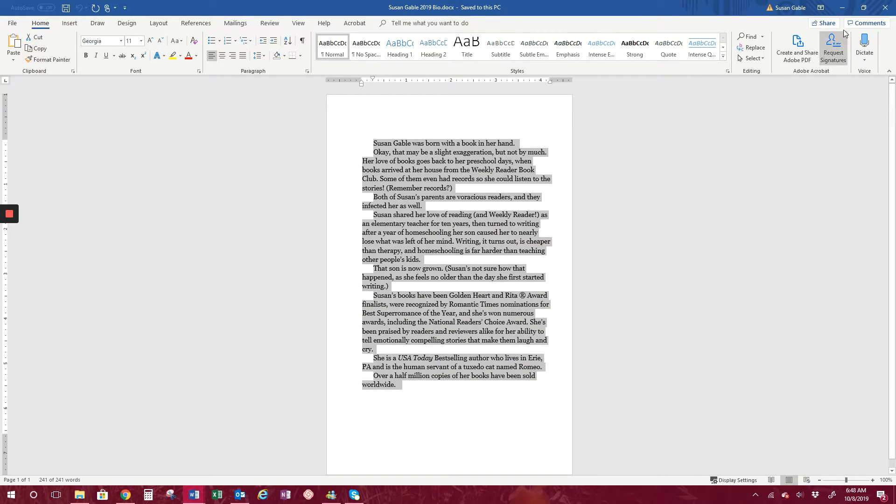
left_click(836, 9)
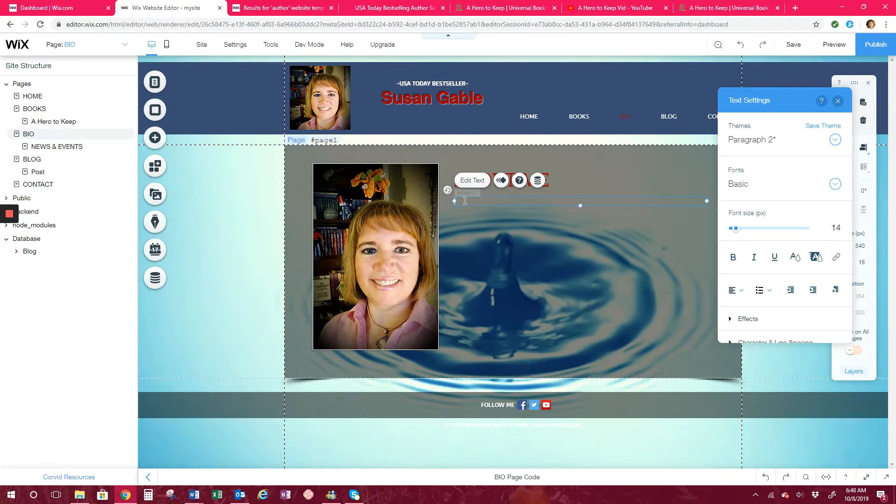
right_click(465, 201)
left_click(487, 257)
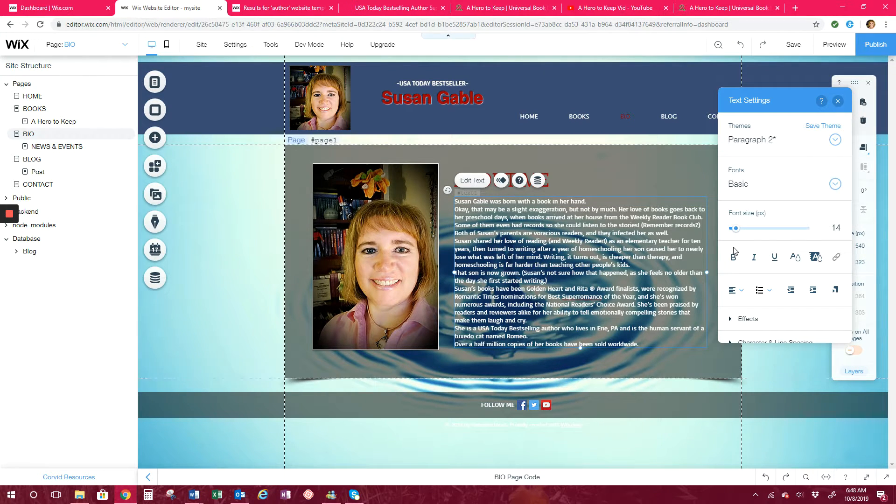
- Set the font size of the entire pasted bio text to 16 px
left_click_drag(735, 228, 750, 233)
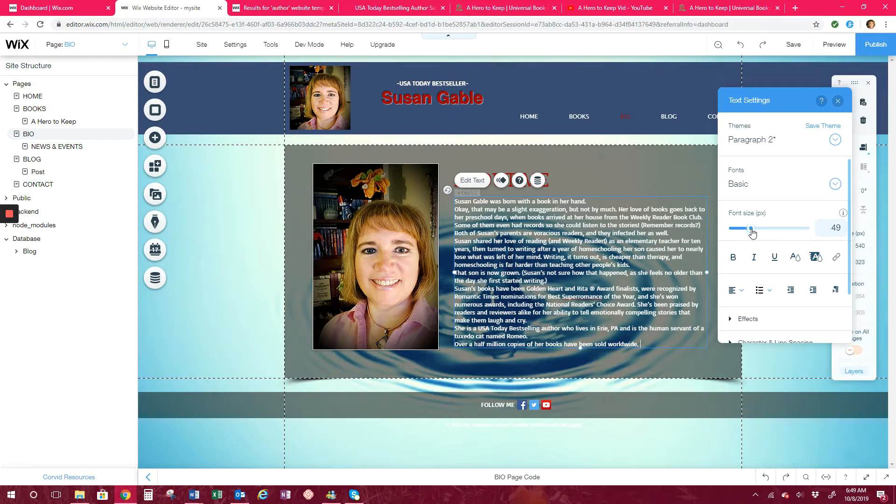
left_click_drag(750, 232, 752, 230)
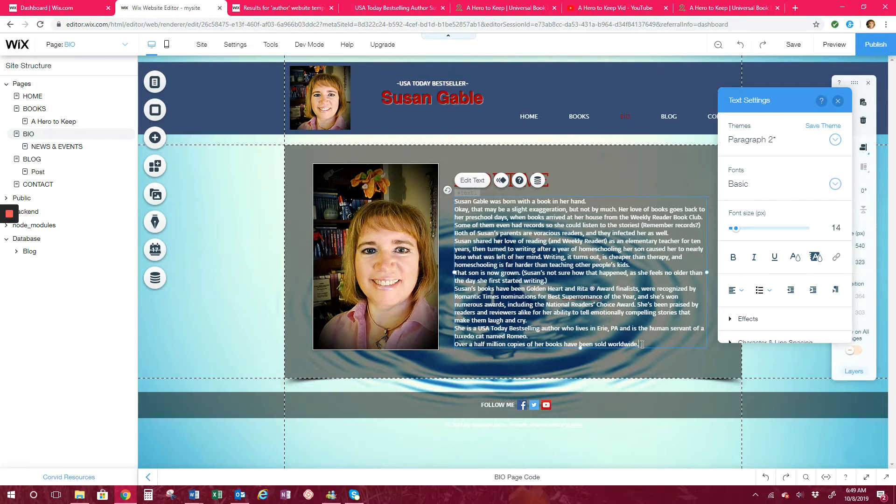
left_click_drag(639, 346, 427, 200)
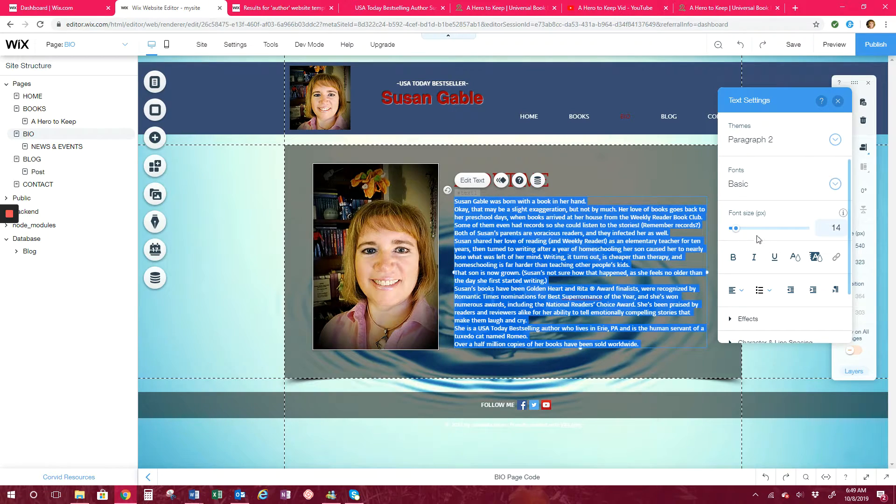
mouse_move(737, 228)
left_mouse_down()
mouse_move(744, 232)
mouse_move(736, 229)
left_mouse_up()
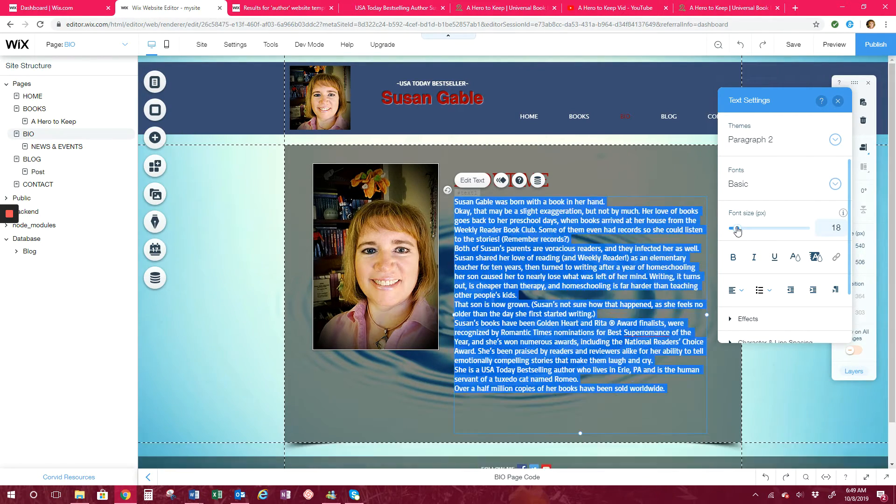
left_click(615, 198)
left_click(583, 231)
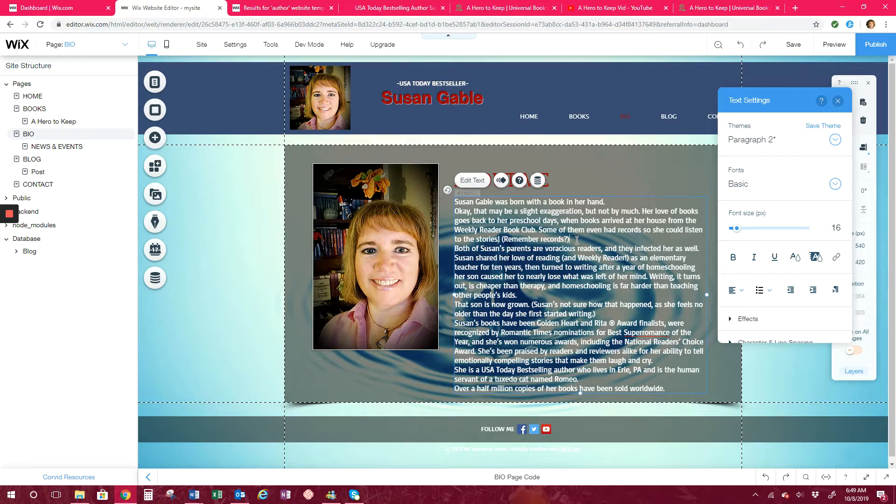
- Insert a blank line after the bio's opening sentence and another after the paragraph ending "(Remember records?)"
left_click(612, 201)
key("Return")
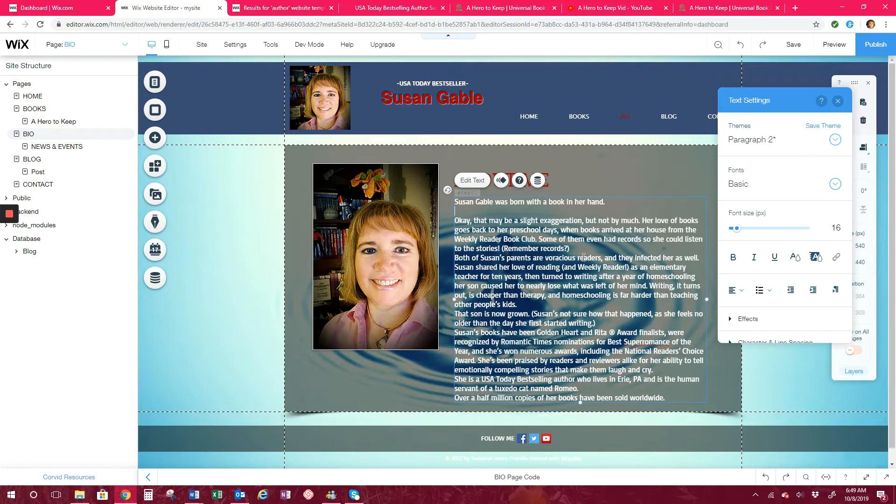
left_click(574, 239)
key("Return")
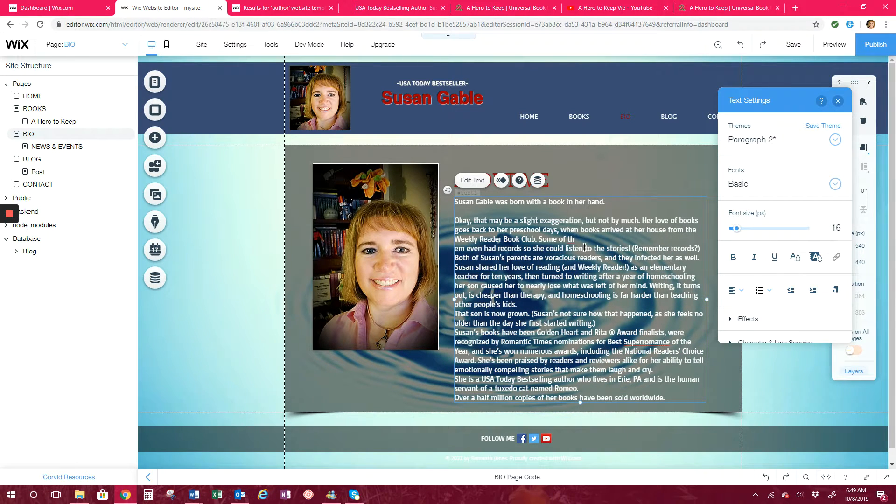
key("BackSpace")
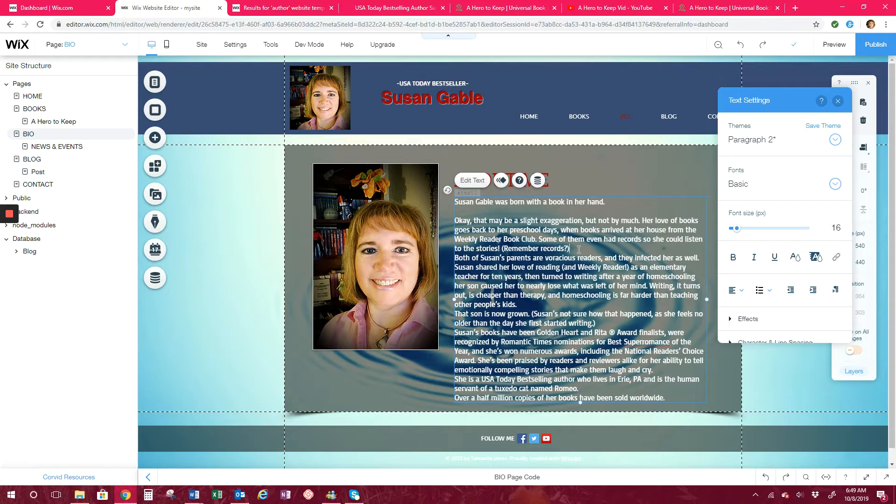
left_click(578, 250)
key("Return")
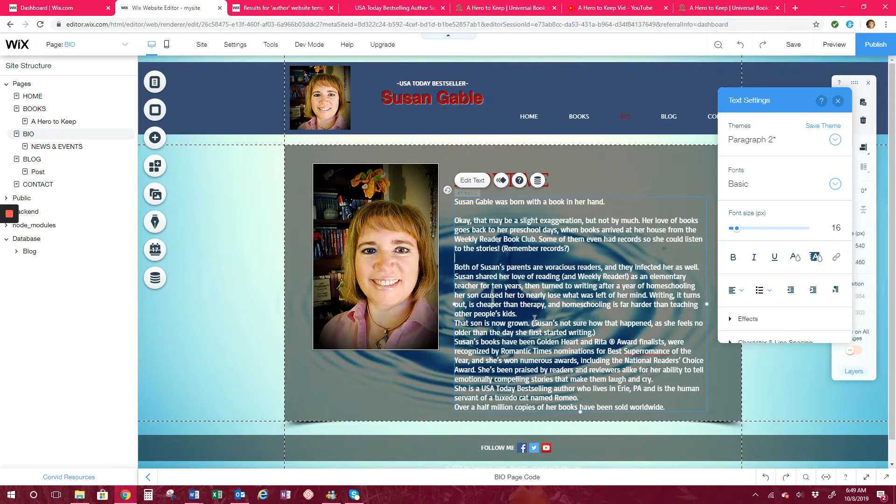
- Separate the remaining bio paragraphs with blank lines, from "That son is now grown" through the closing line about copies sold
key("Return")
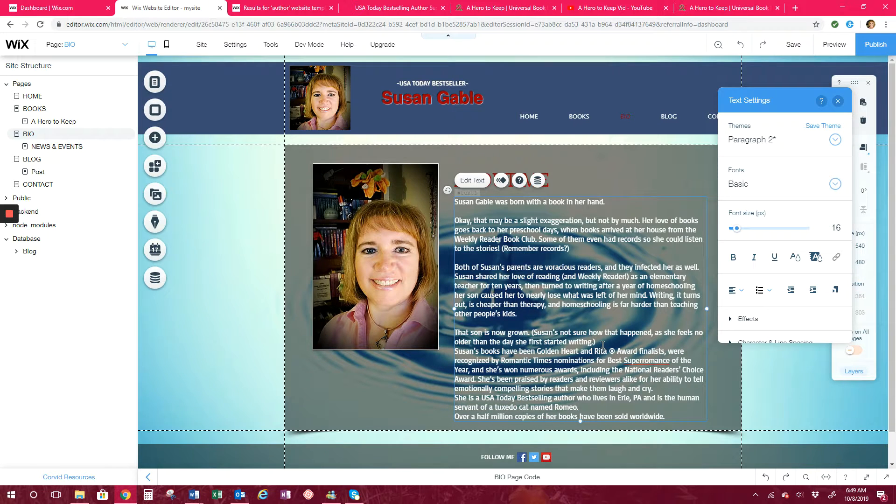
key("Return")
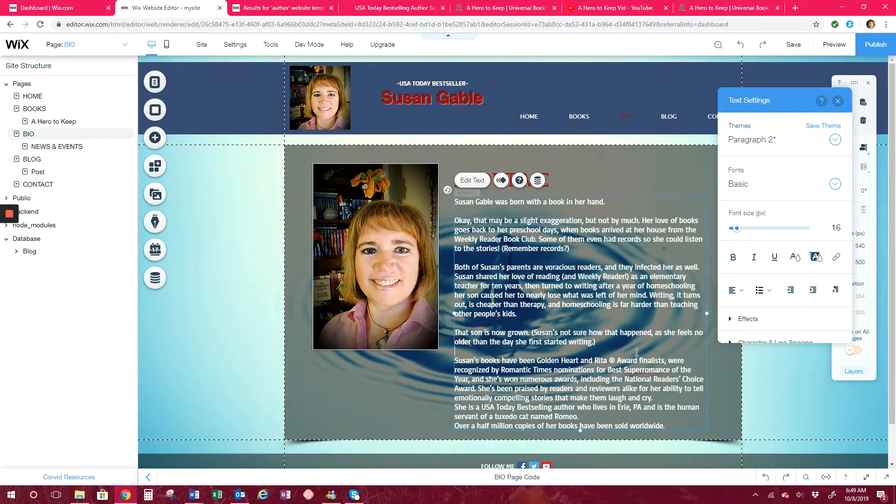
left_click(661, 403)
key("Return")
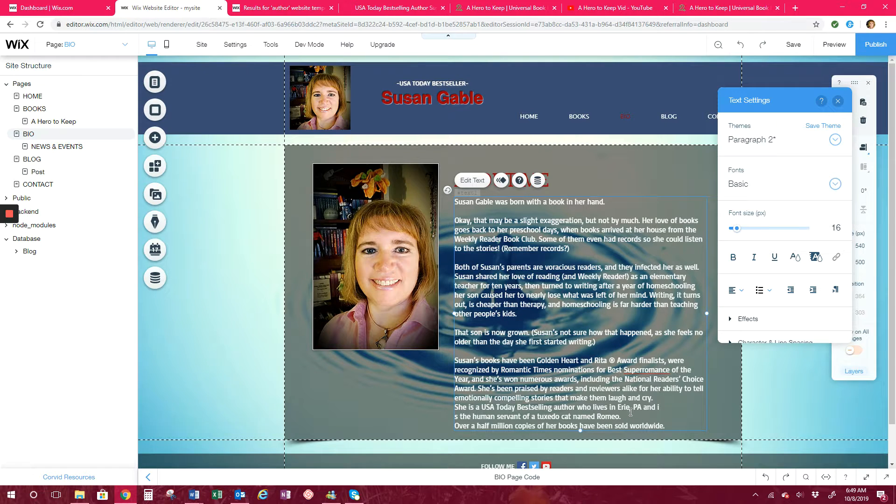
key("BackSpace")
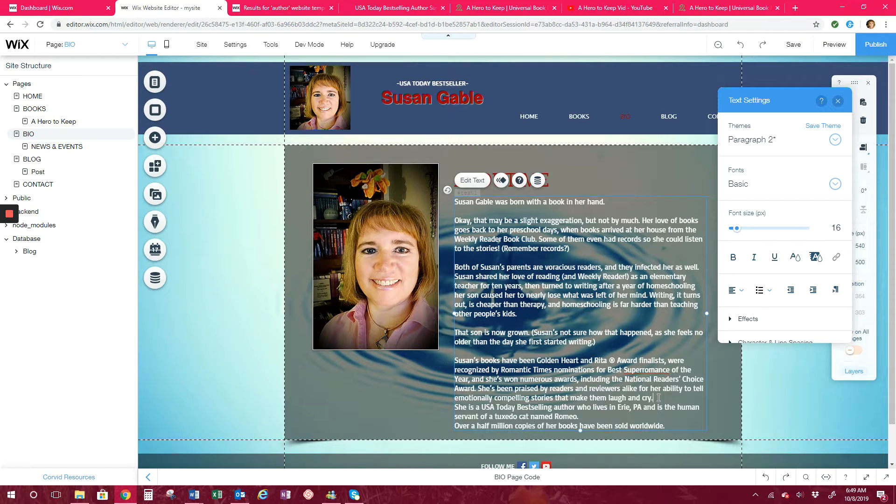
key("Return")
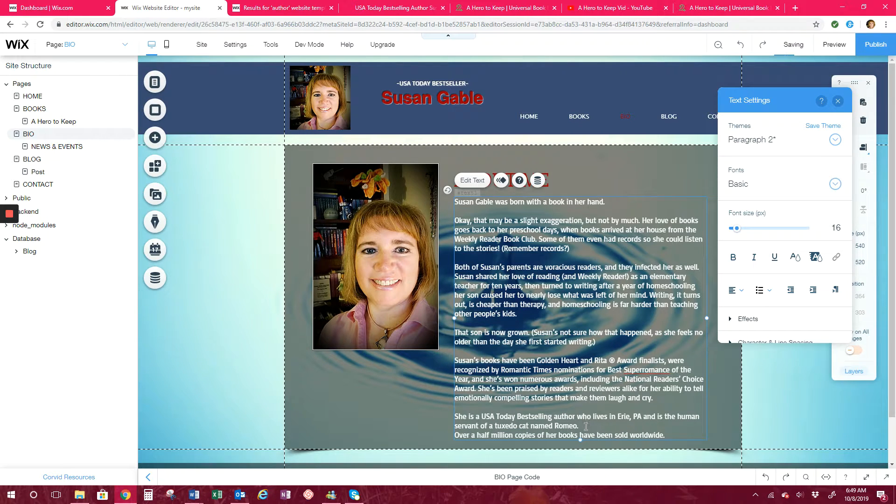
left_click(586, 423)
key("Return")
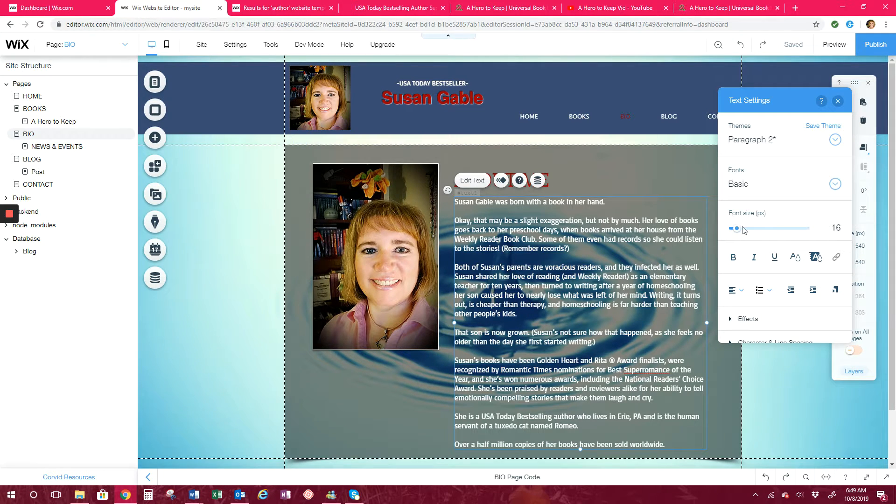
- Center-align all the bio paragraphs below the ABOUT ME heading and leave text editing
left_click(754, 258)
left_click(589, 205)
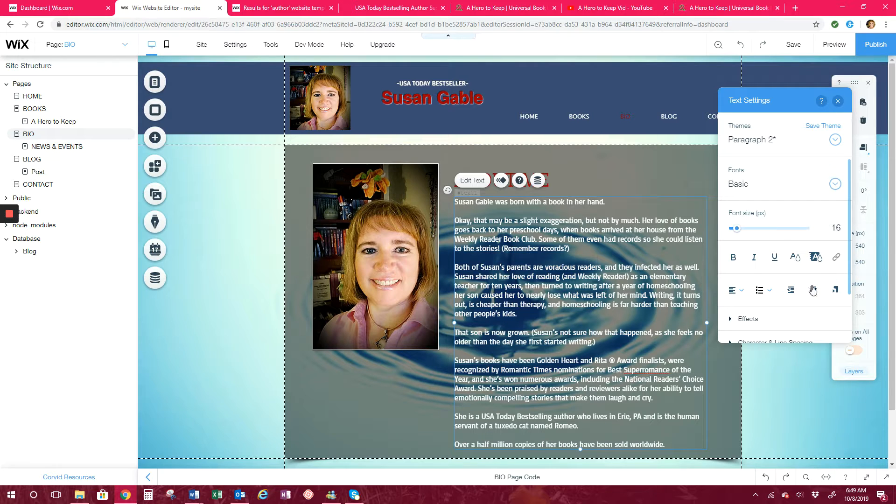
scroll(800, 296, "down", 1)
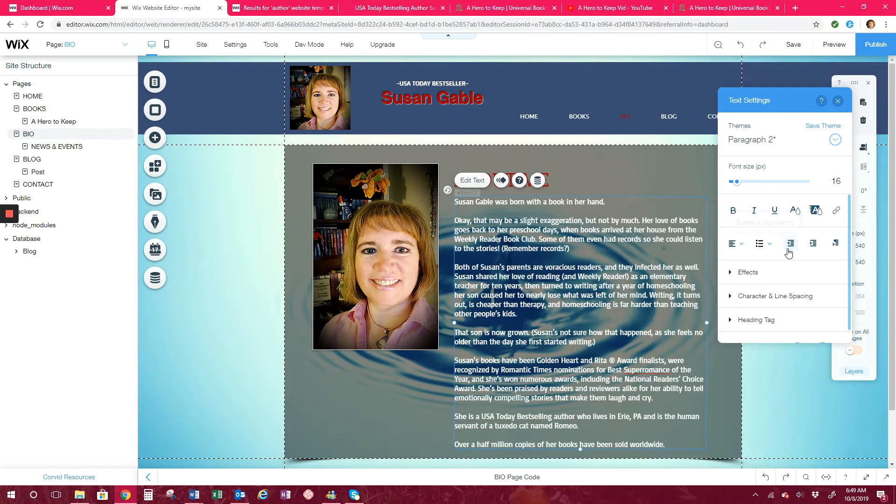
left_click(748, 246)
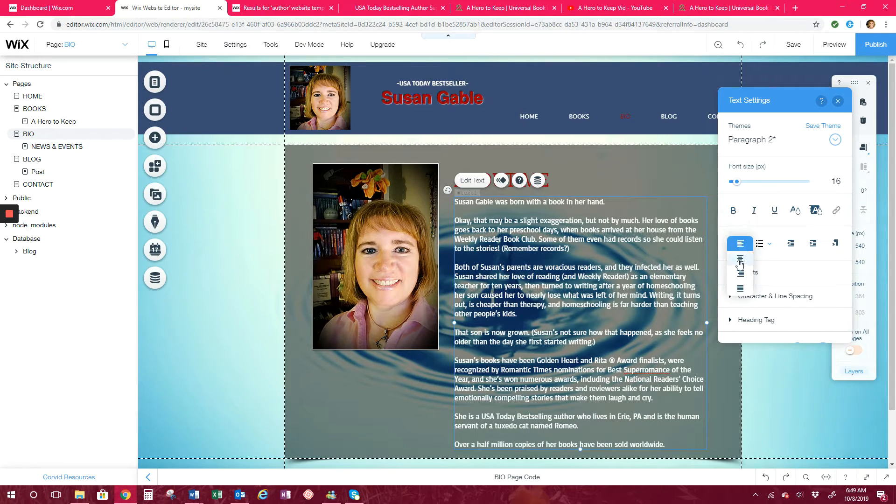
left_click(739, 260)
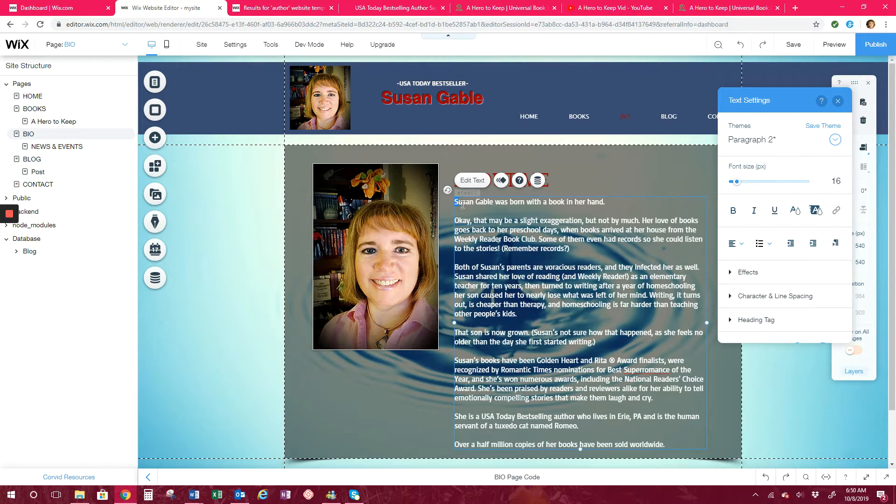
left_click_drag(463, 205, 673, 443)
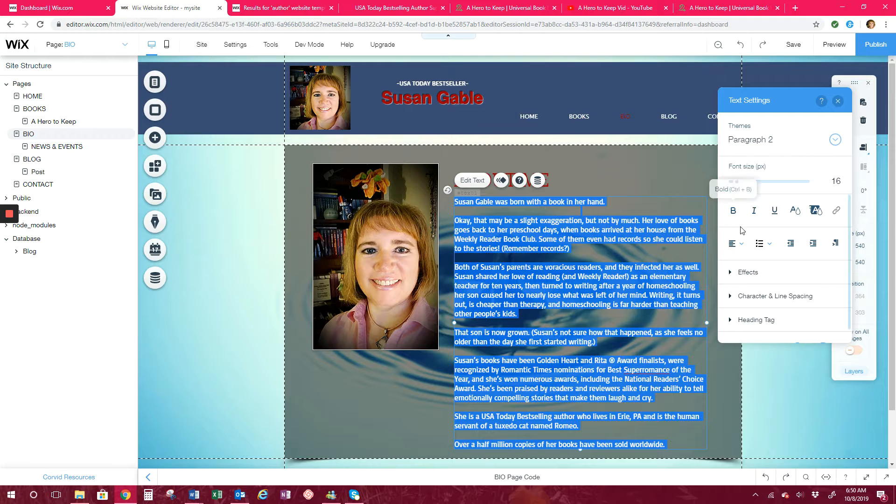
left_click(736, 243)
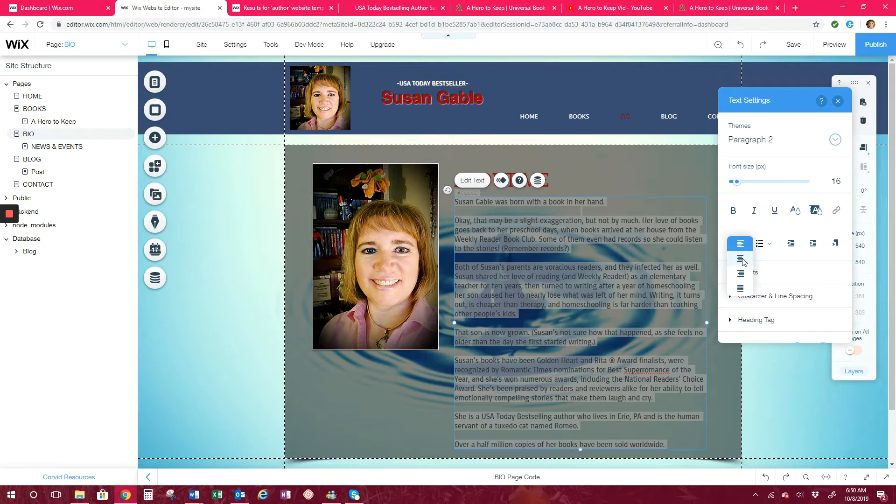
left_click(742, 260)
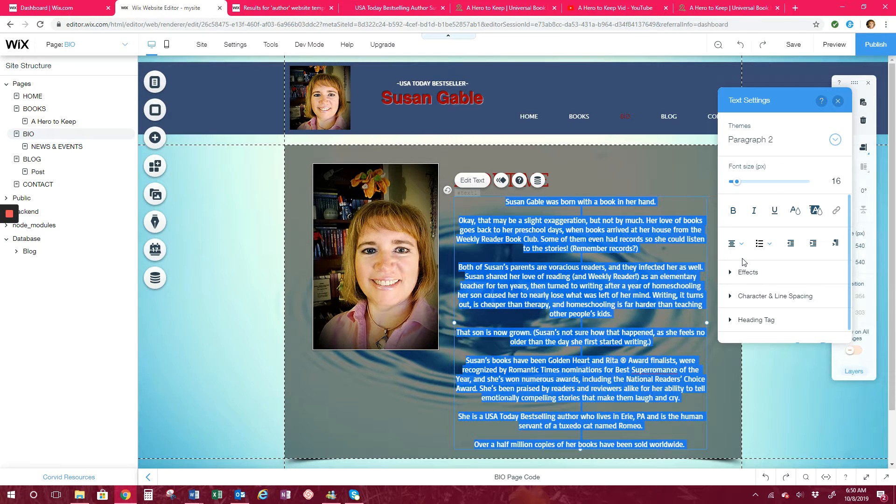
left_click(678, 185)
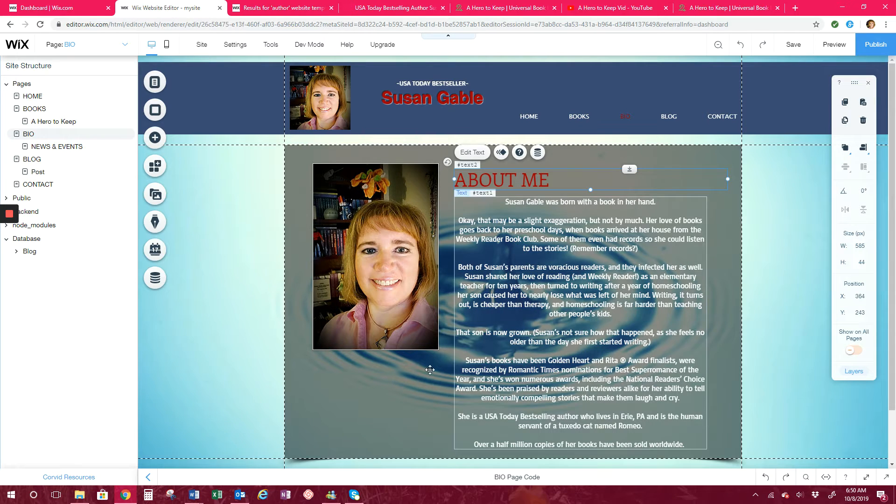
left_click(382, 403)
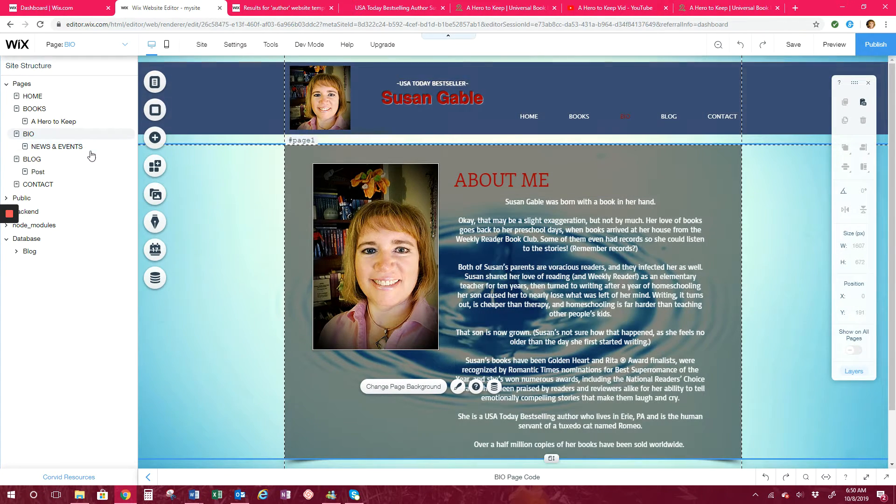
- Look through the element categories that can be added, including lists and grids, menus, lightboxes, user input, database, blog, boxes and buttons
left_click(156, 139)
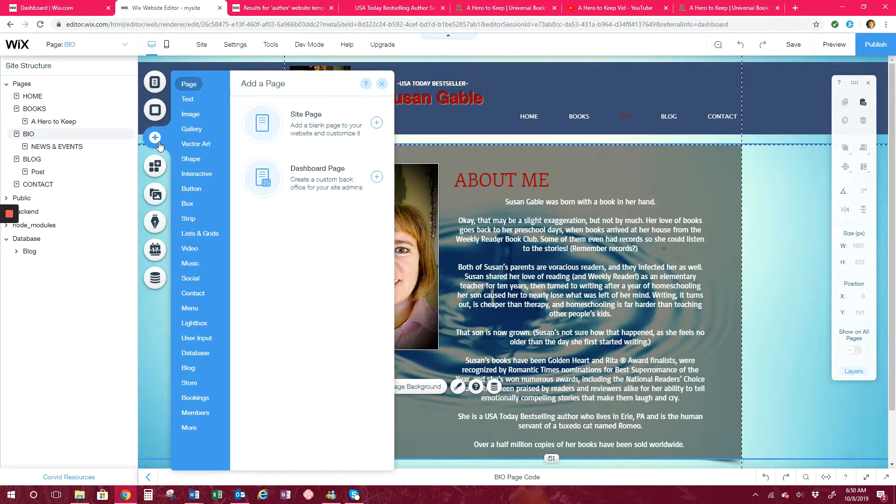
left_click(194, 235)
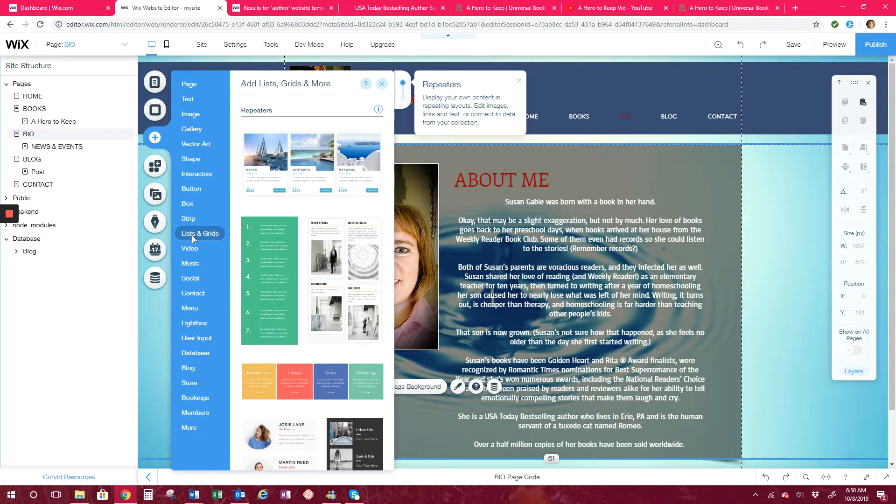
left_click(192, 293)
left_click(189, 309)
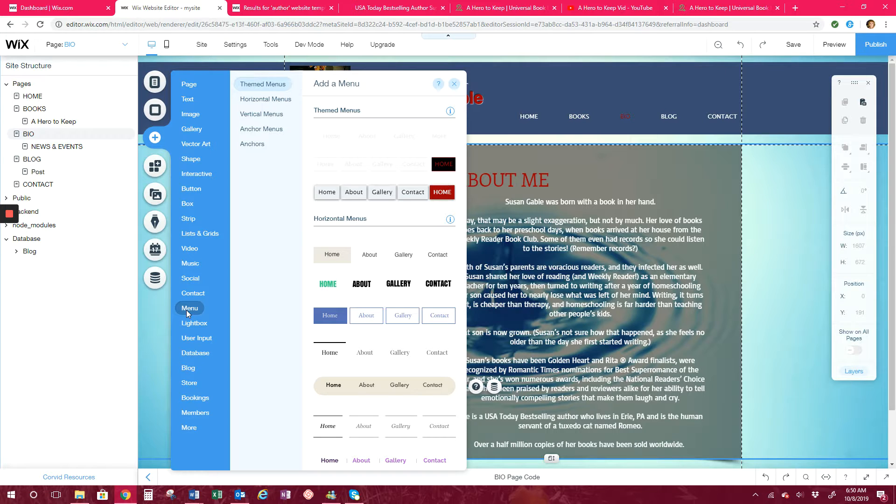
left_click(195, 322)
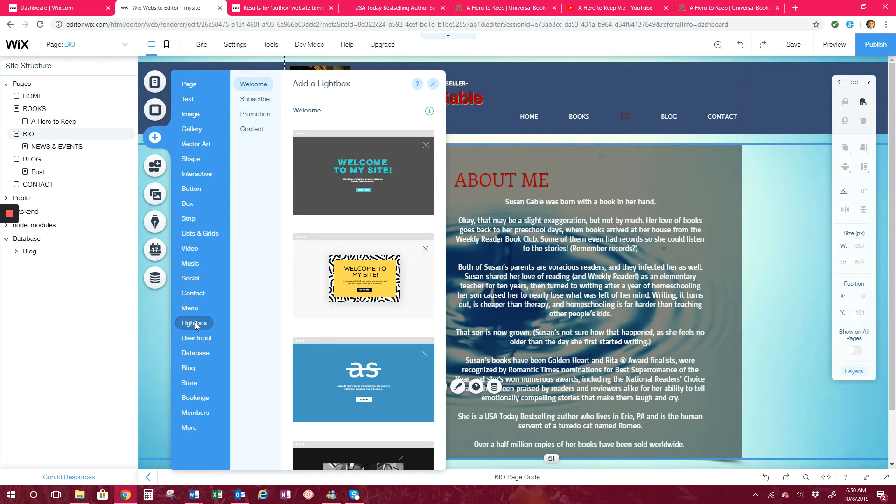
left_click(197, 338)
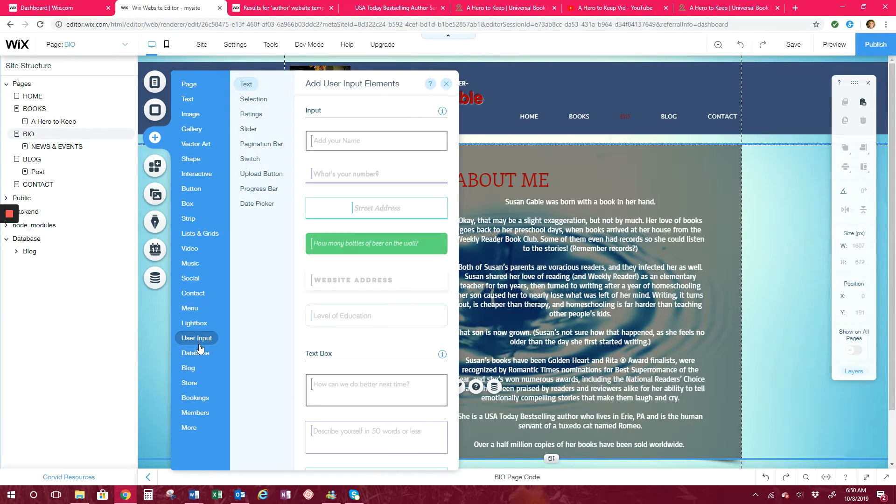
left_click(200, 353)
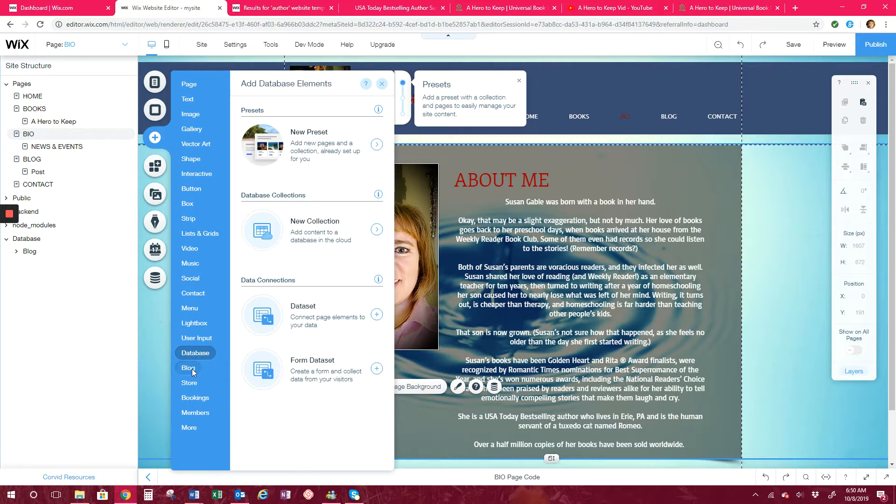
left_click(189, 369)
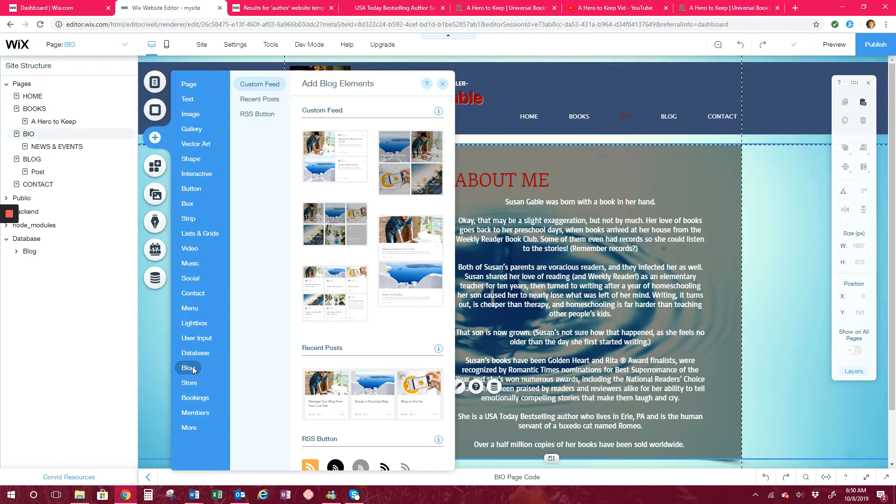
left_click(195, 353)
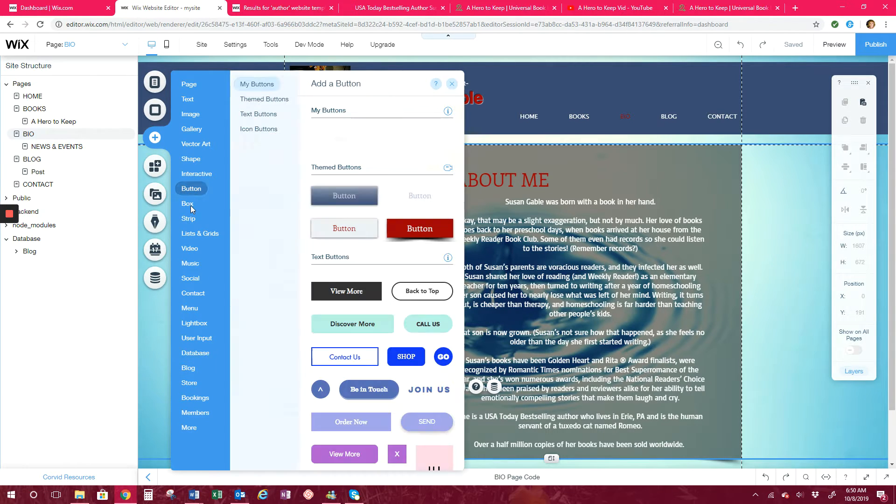
left_click(194, 204)
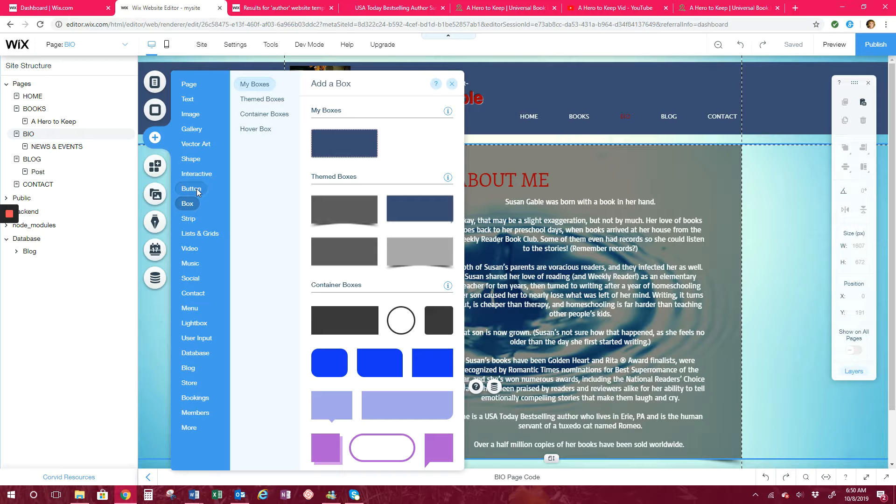
left_click(197, 190)
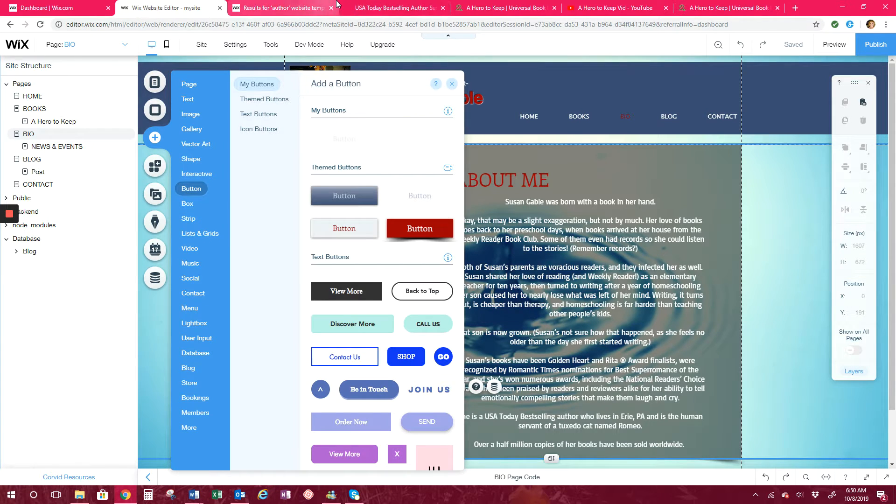
- Switch to the author's published website and examine the submenus under FOR WRITERS, BIO & PHOTOS and BOOKS on its home page
left_click(377, 8)
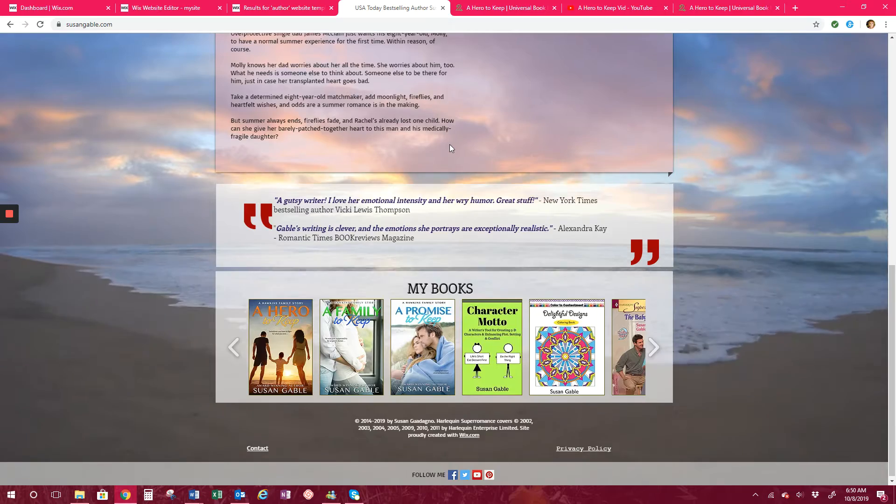
scroll(449, 144, "up", 15)
mouse_move(309, 167)
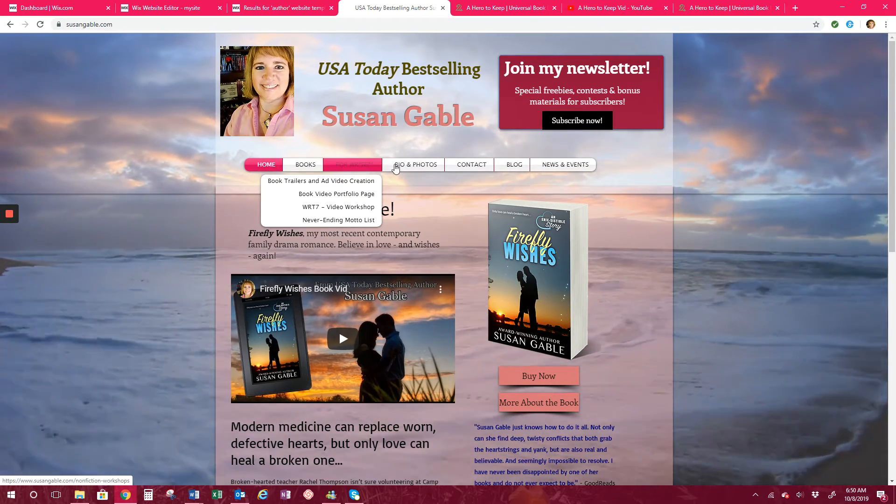
mouse_move(409, 167)
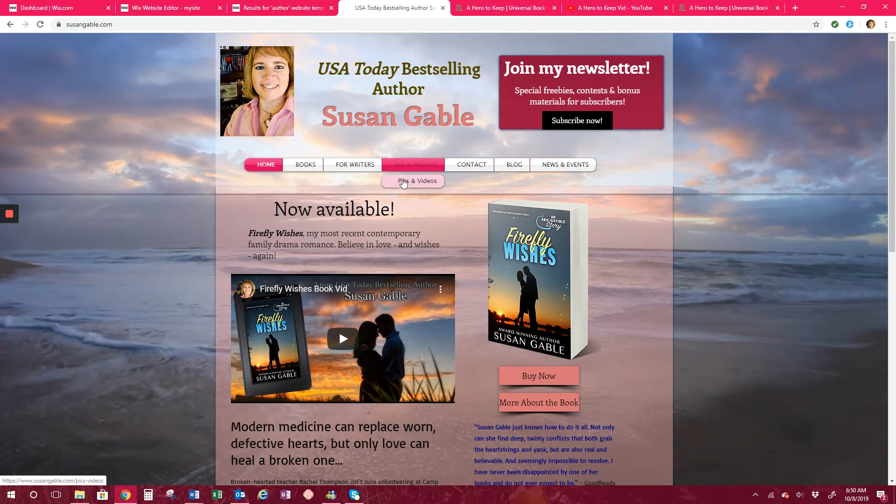
mouse_move(356, 167)
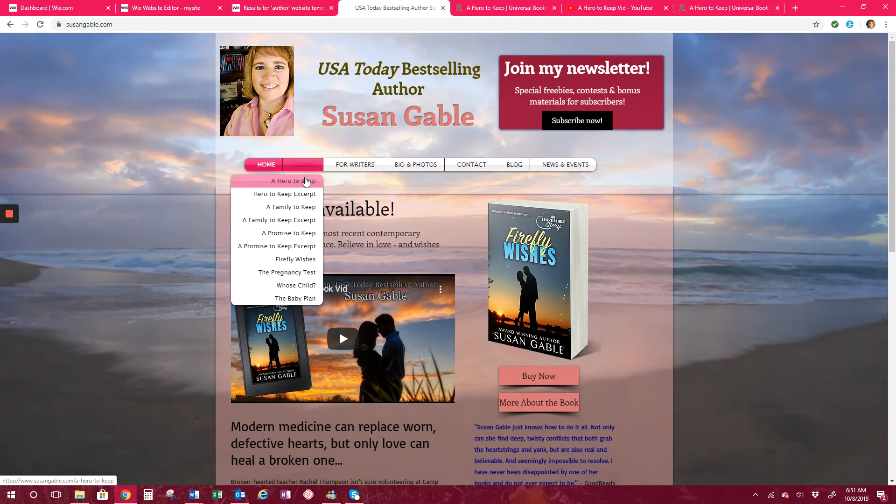
- Open the A Hero to Keep book page on the published site and examine its video, buy buttons, audio sample, blurb and footer
left_click(306, 182)
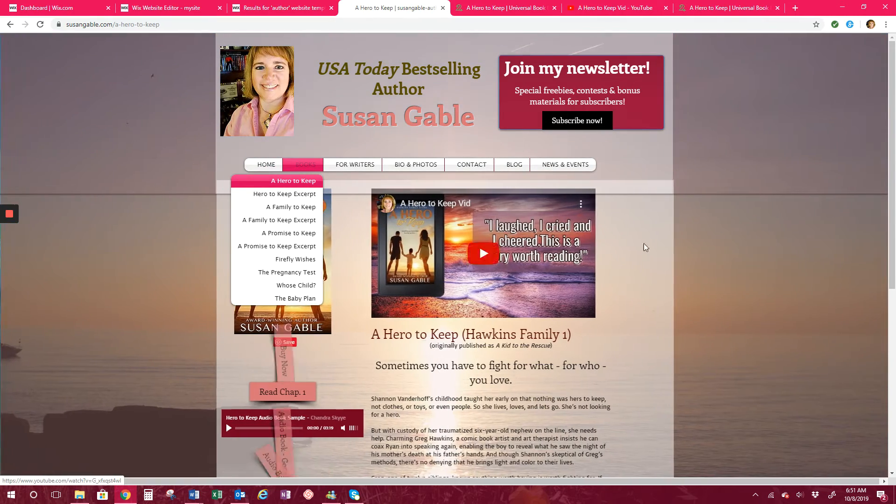
scroll(711, 253, "down", 4)
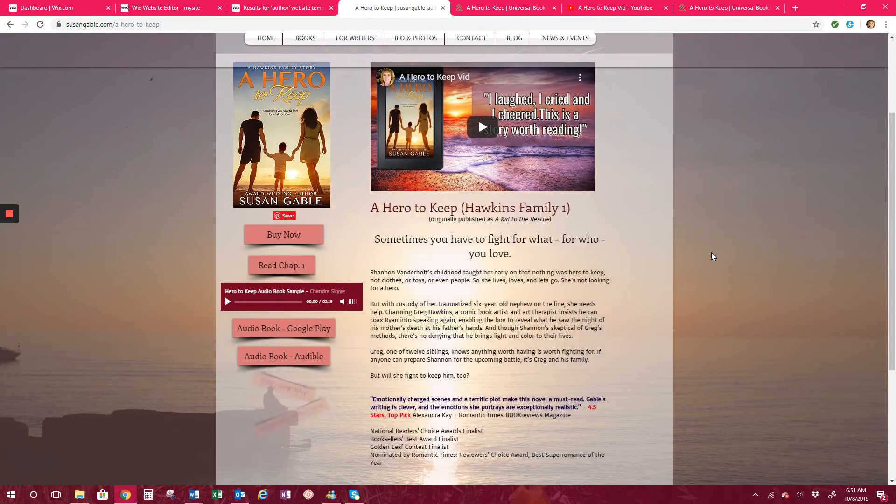
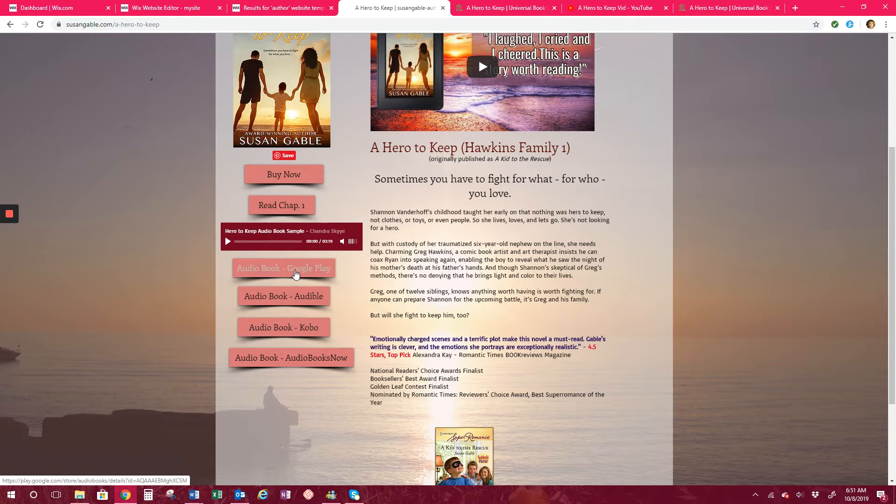
scroll(406, 279, "up", 3)
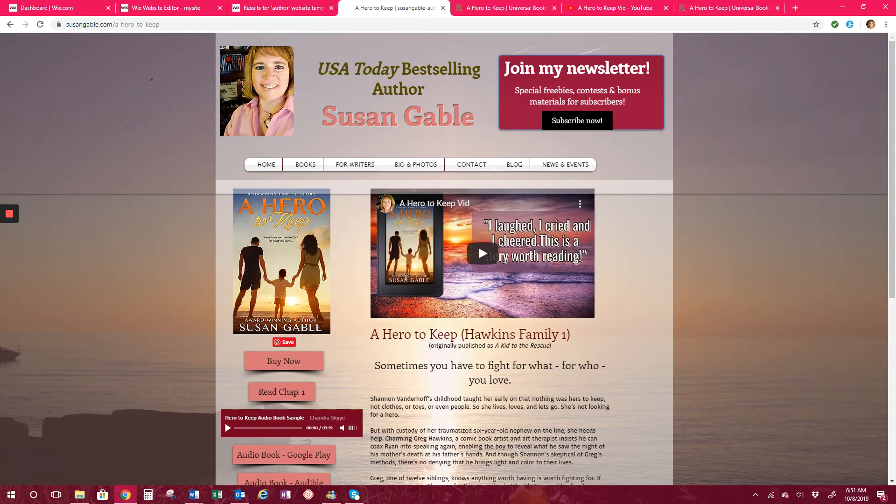
scroll(406, 280, "up", 1)
scroll(463, 274, "down", 5)
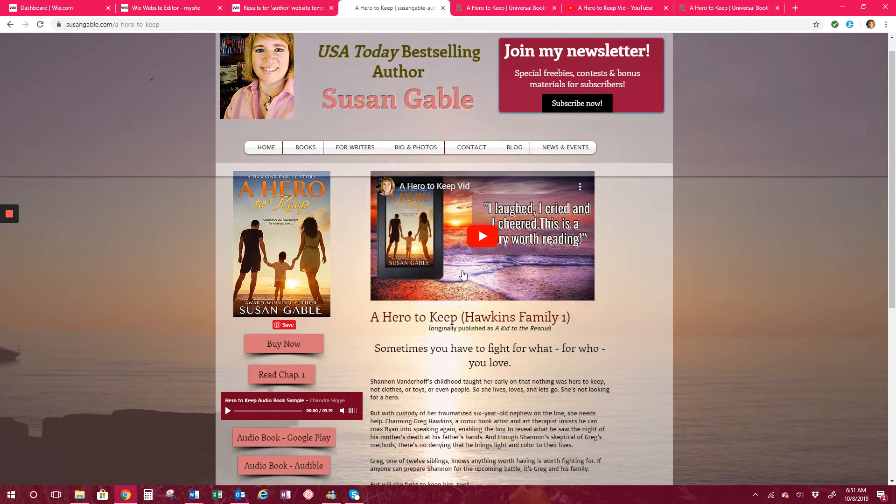
scroll(463, 275, "down", 3)
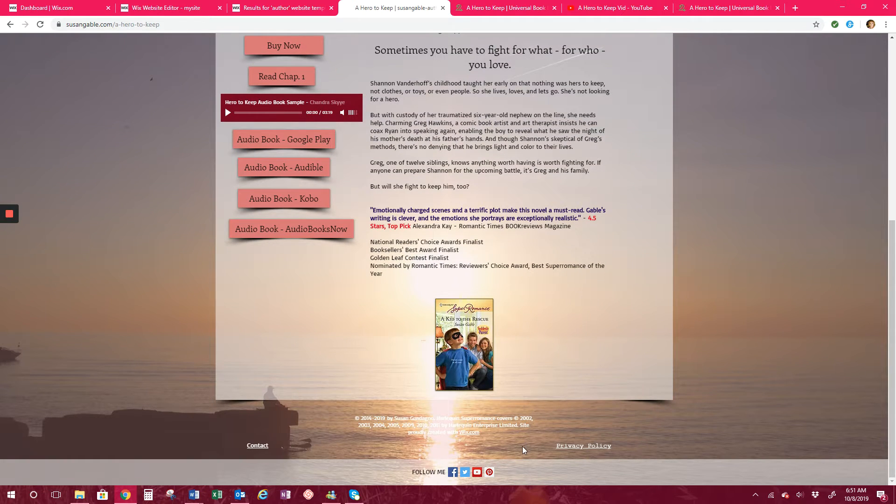
- Open the Privacy Policy page from the site footer and read through its terms of service and privacy sections
left_click(574, 447)
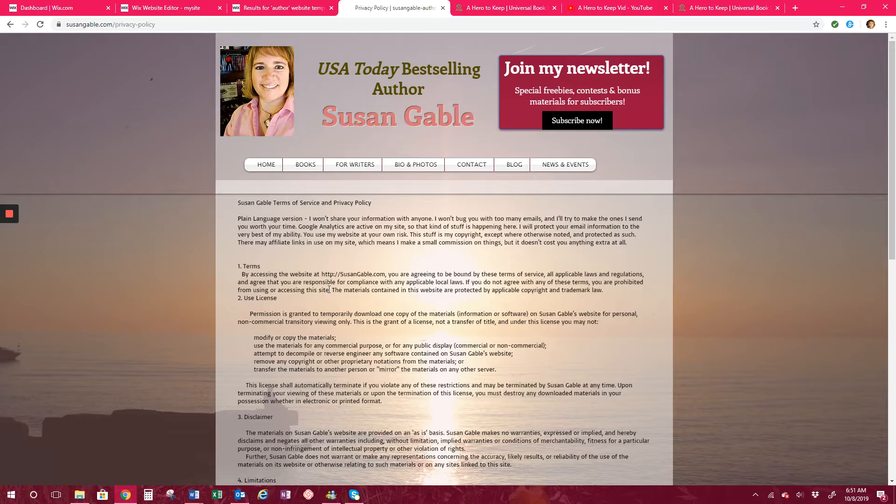
scroll(329, 289, "down", 6)
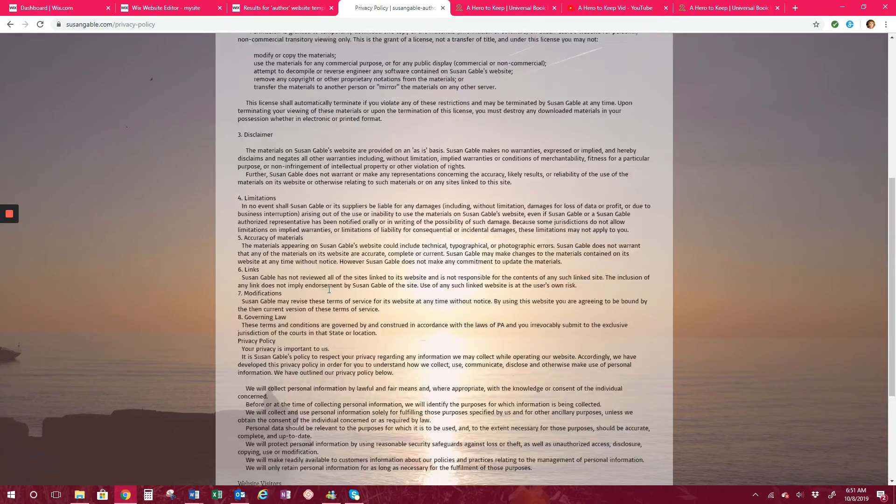
scroll(329, 289, "down", 3)
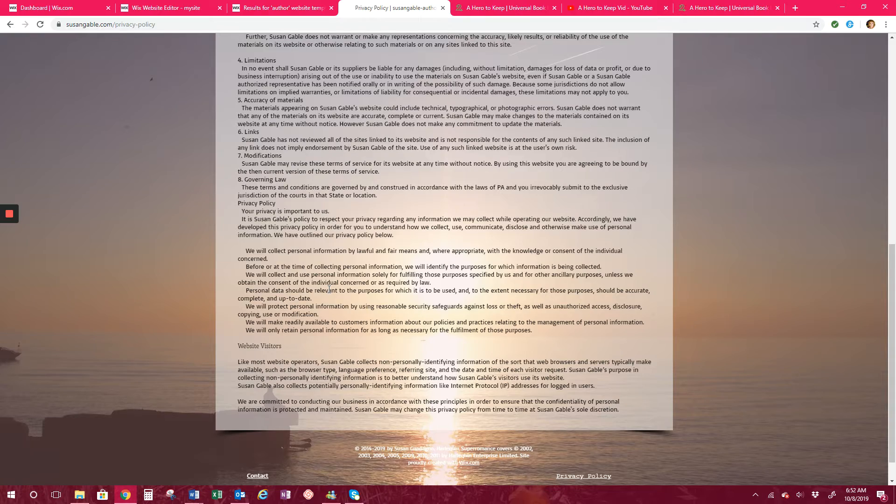
scroll(328, 290, "up", 9)
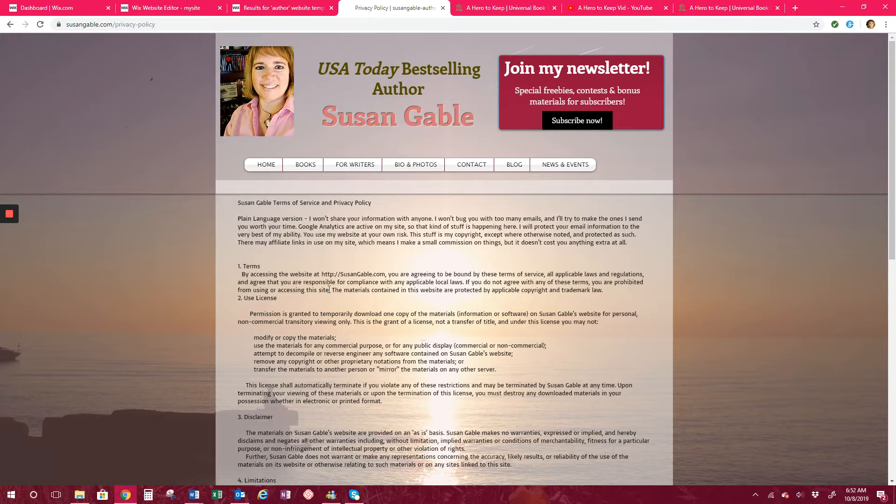
- Return to the Wix editor's BIO page and close the Add a Button panel
left_click(169, 8)
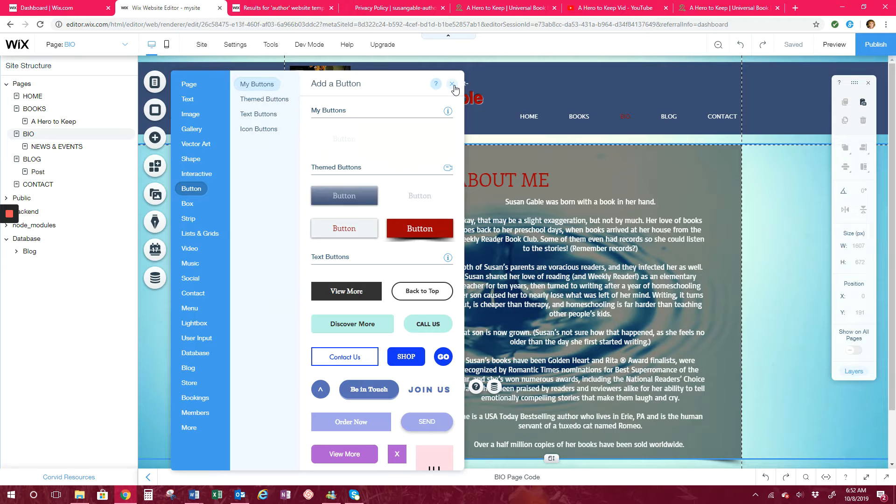
left_click(452, 85)
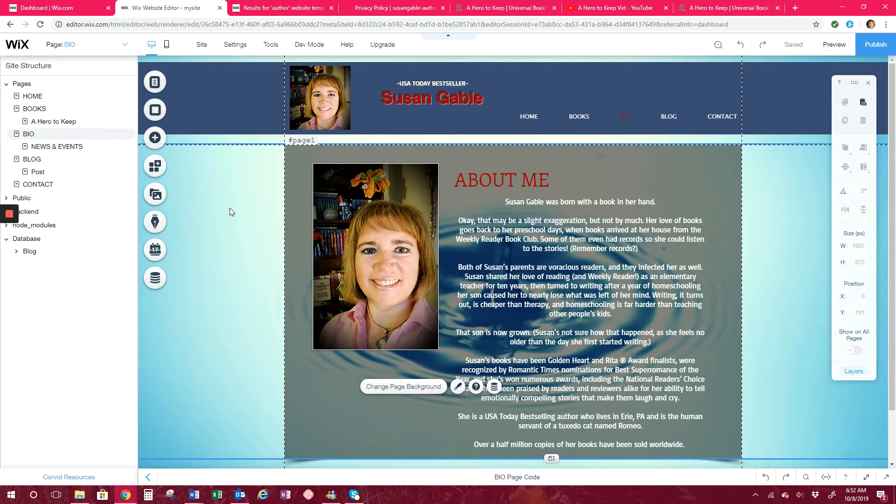